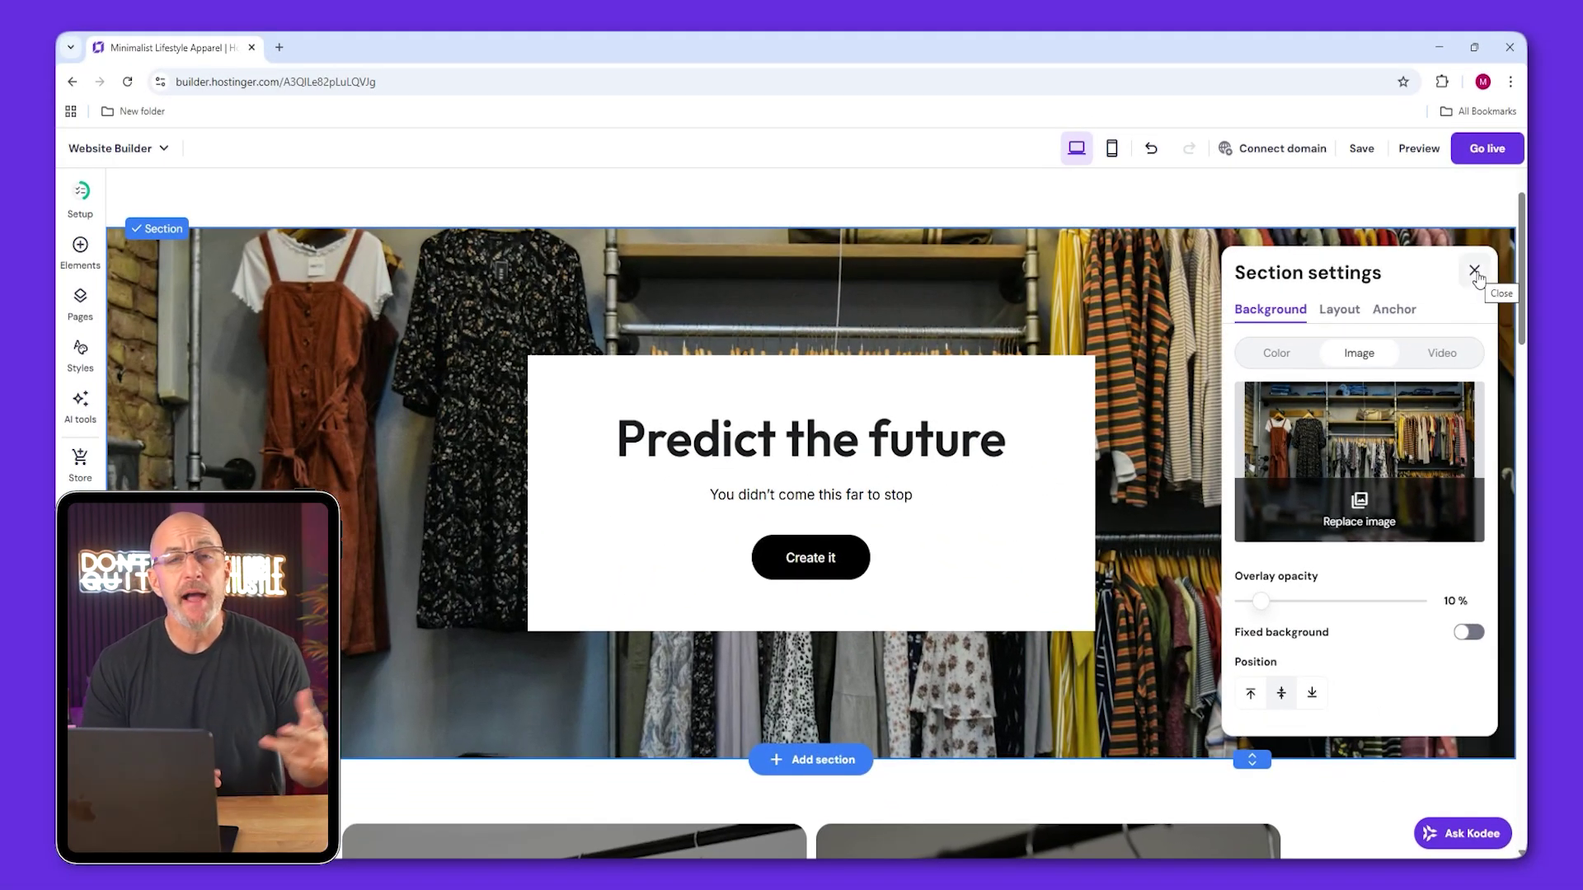
Close section settings and check the hero text box's colour options, keeping its white background.
left_click(1475, 275)
left_click(647, 363)
left_click(636, 320)
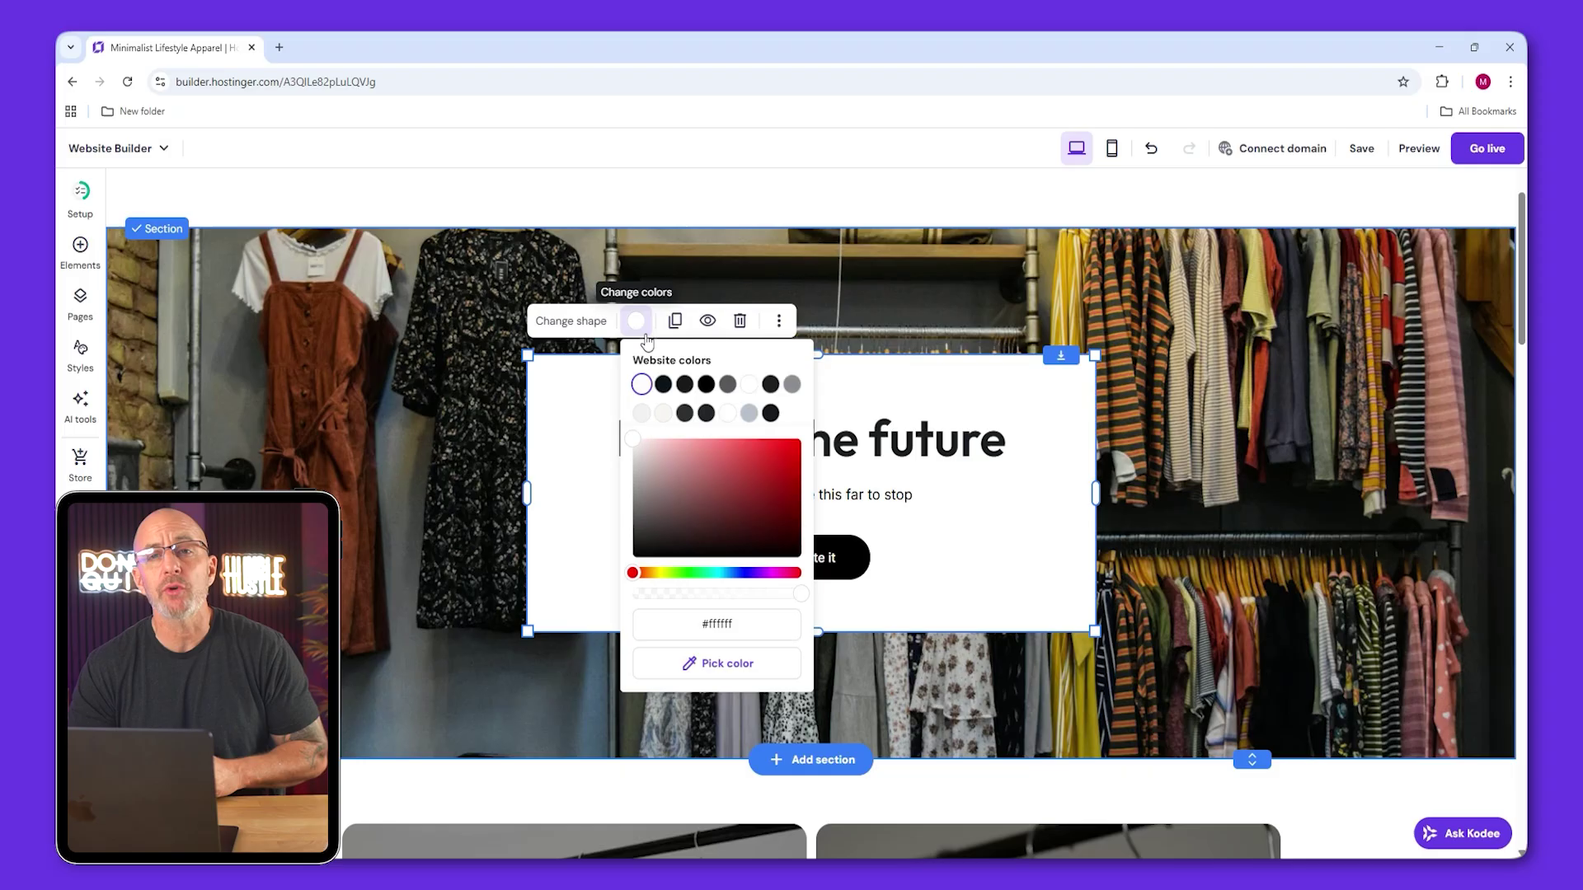
left_click(897, 389)
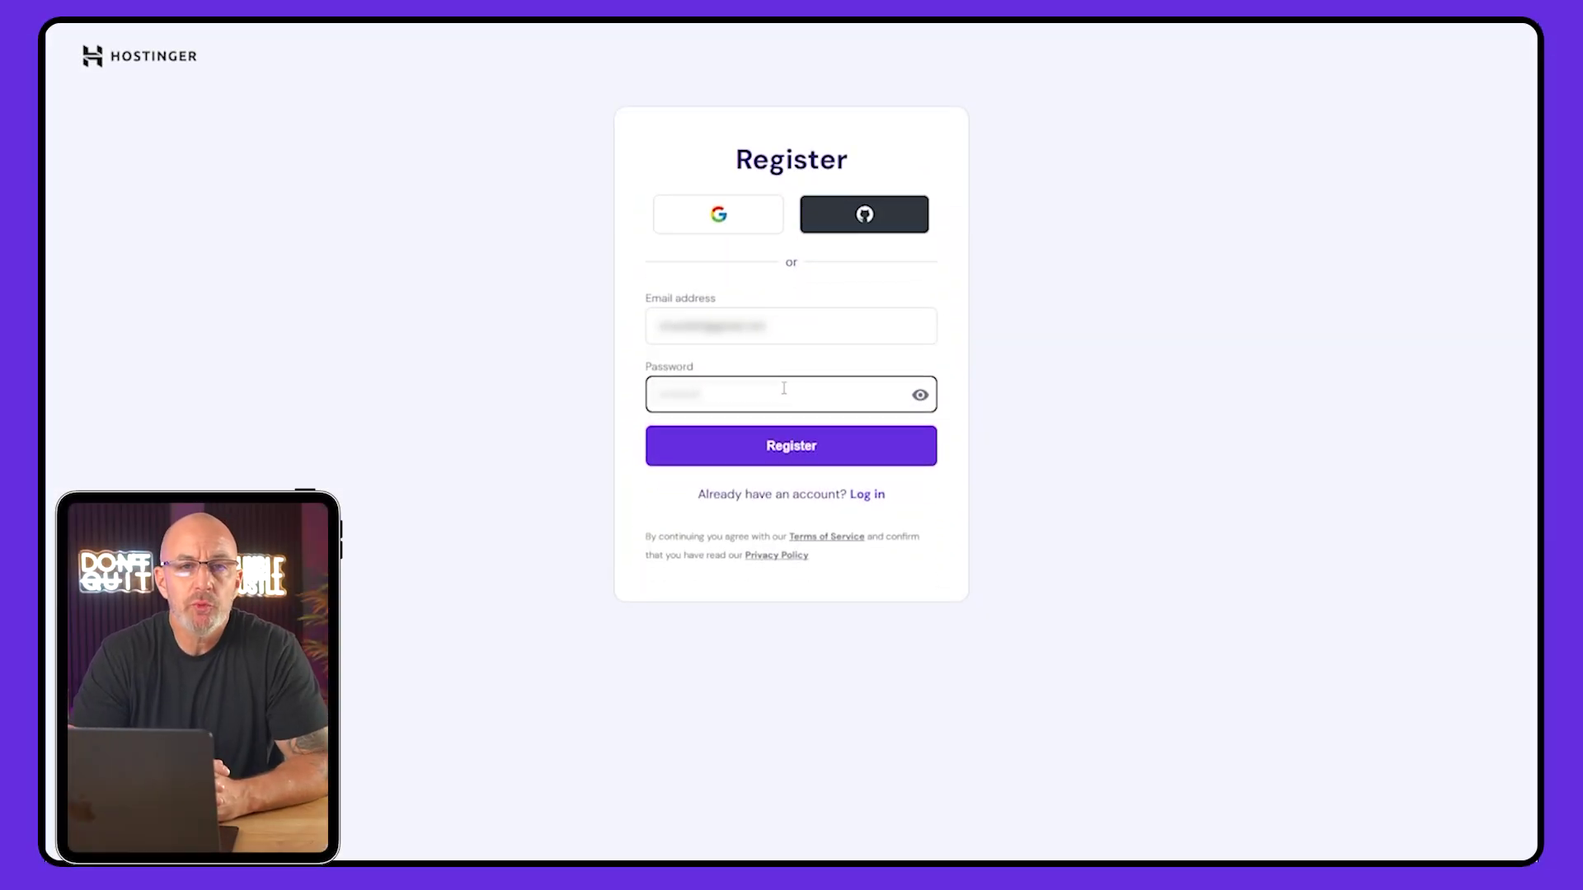
Reveal the password to verify it, then register the new Hostinger account.
left_click(921, 396)
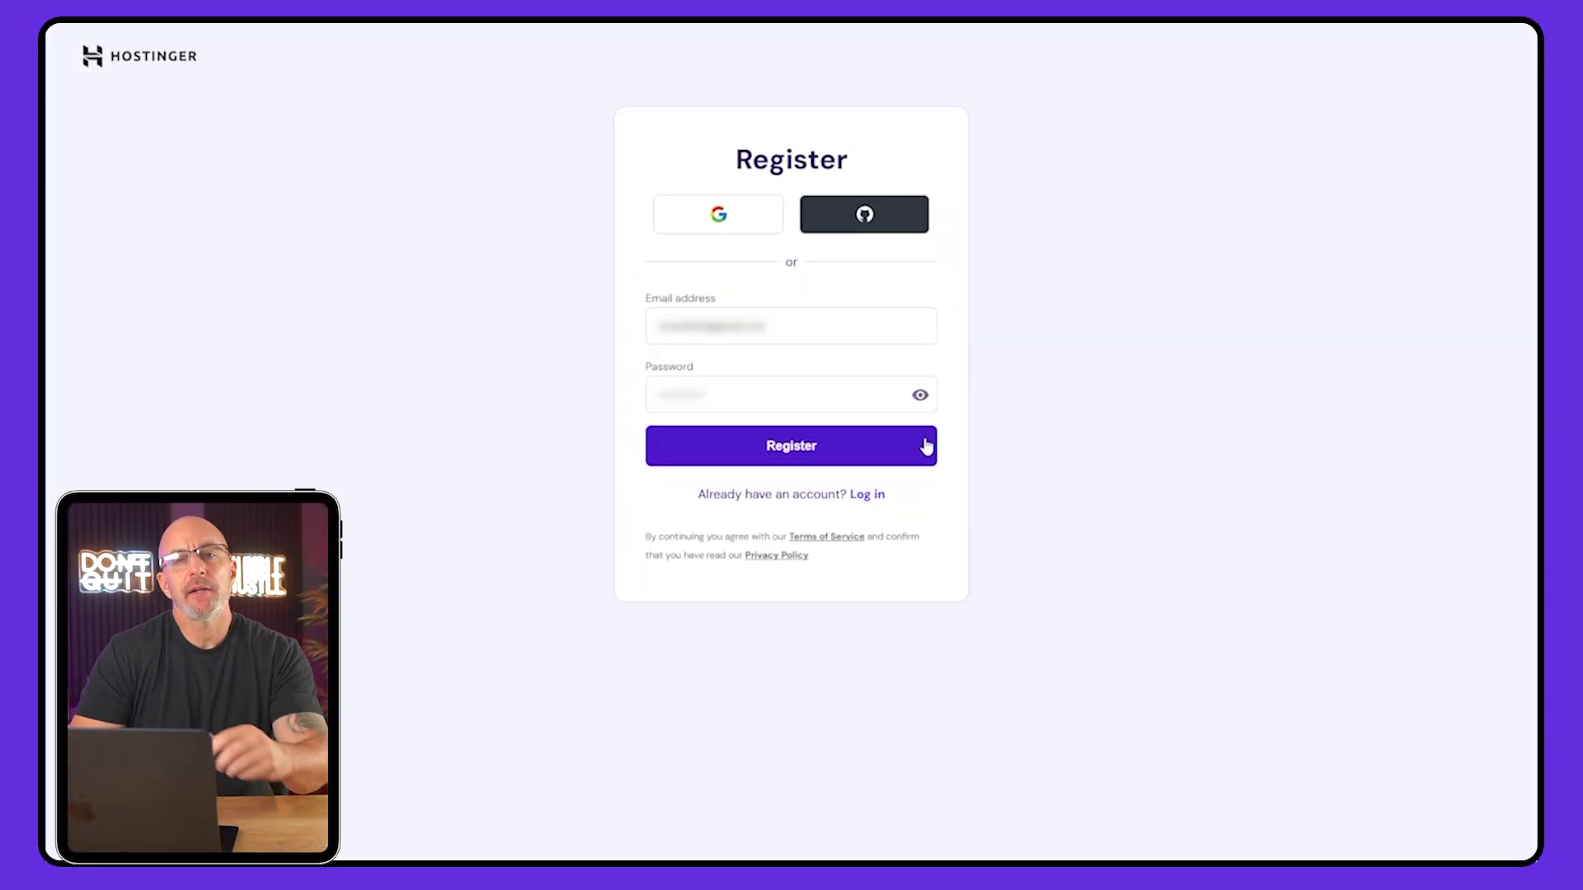
left_click(924, 448)
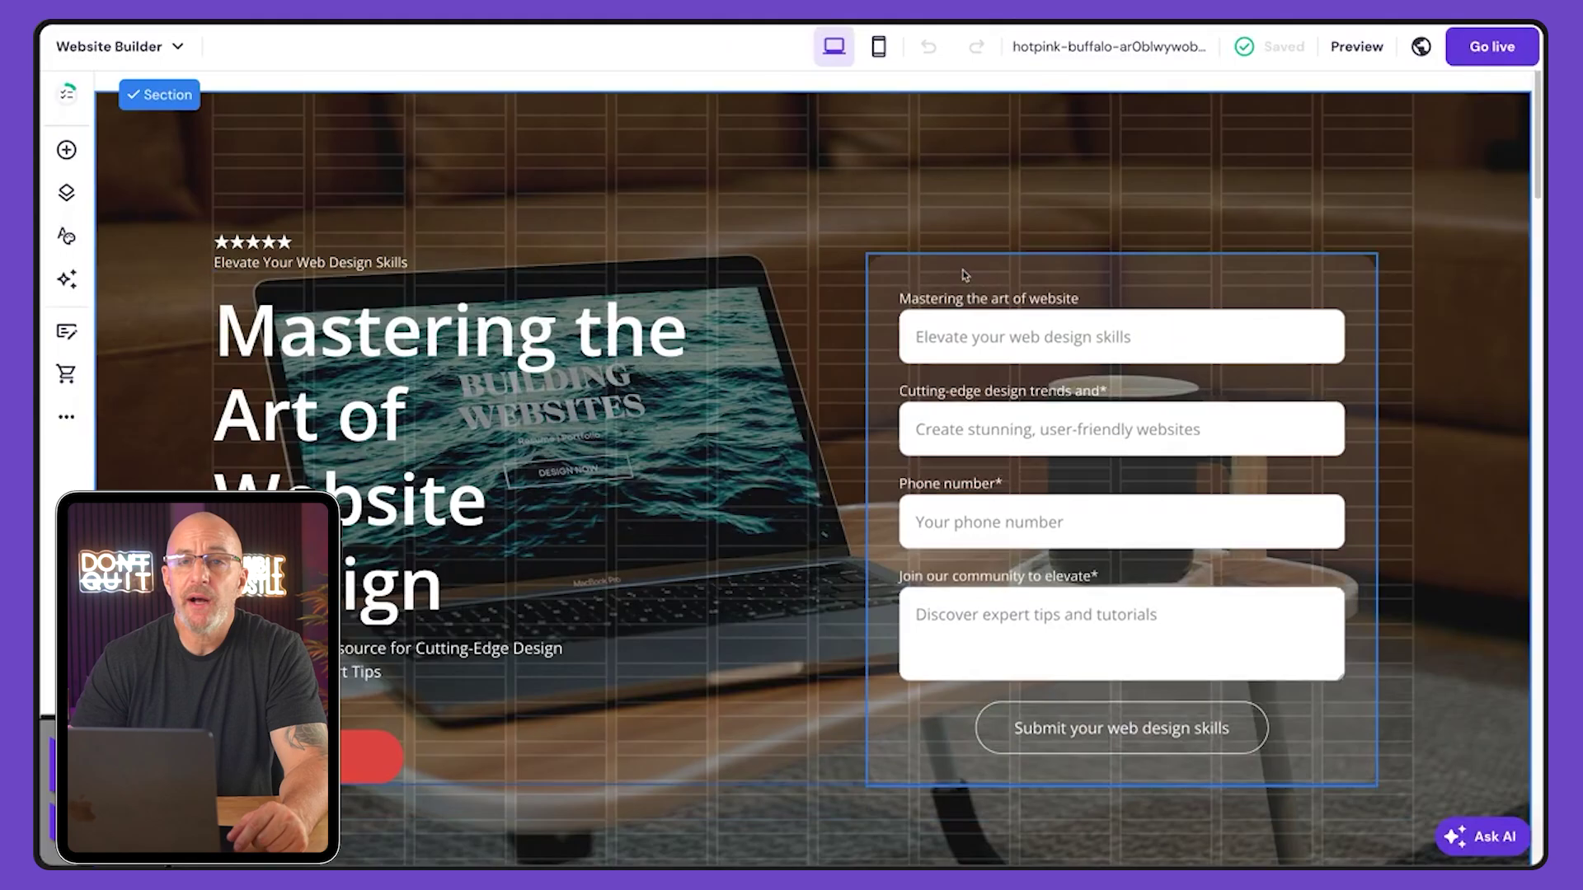
left_click_drag(965, 275, 966, 330)
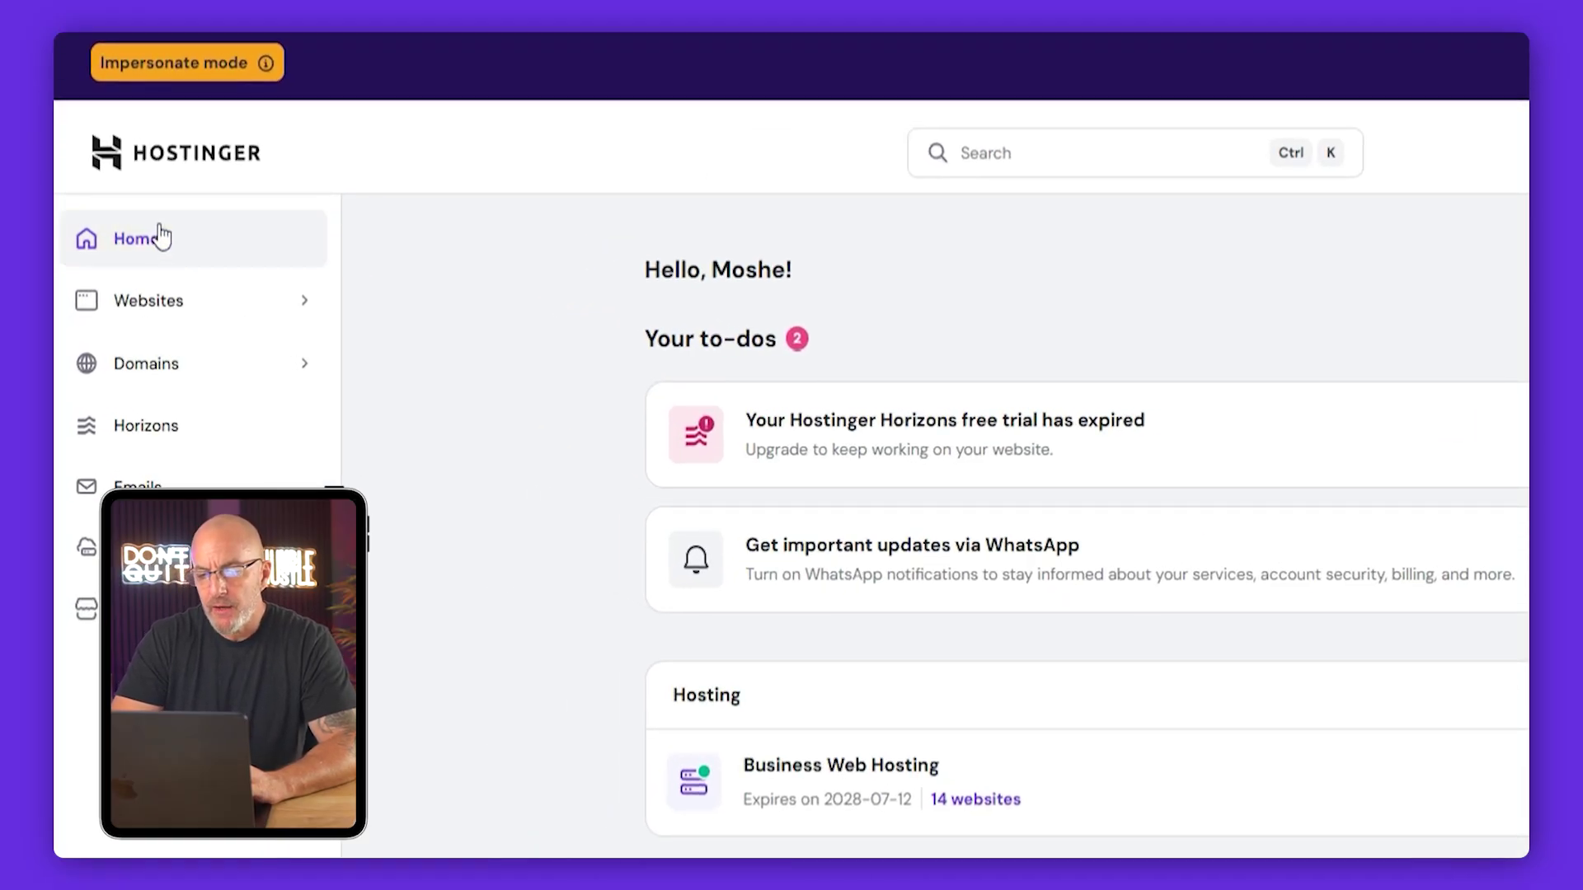
Go to the account's Websites list and bring up the options for adding a new website.
left_click(169, 310)
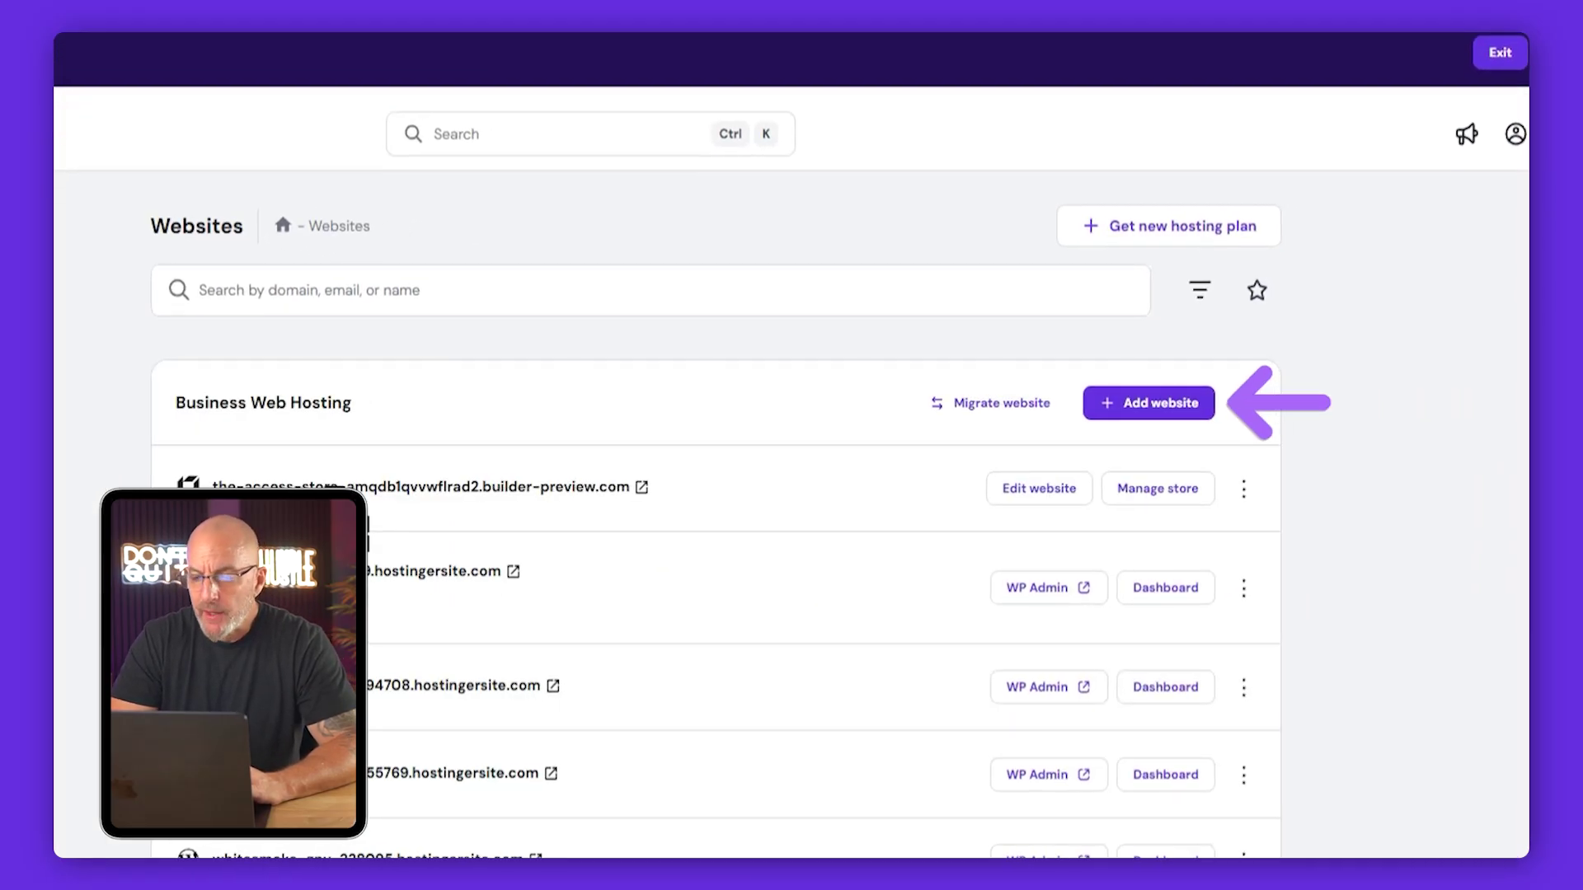
left_click(1126, 422)
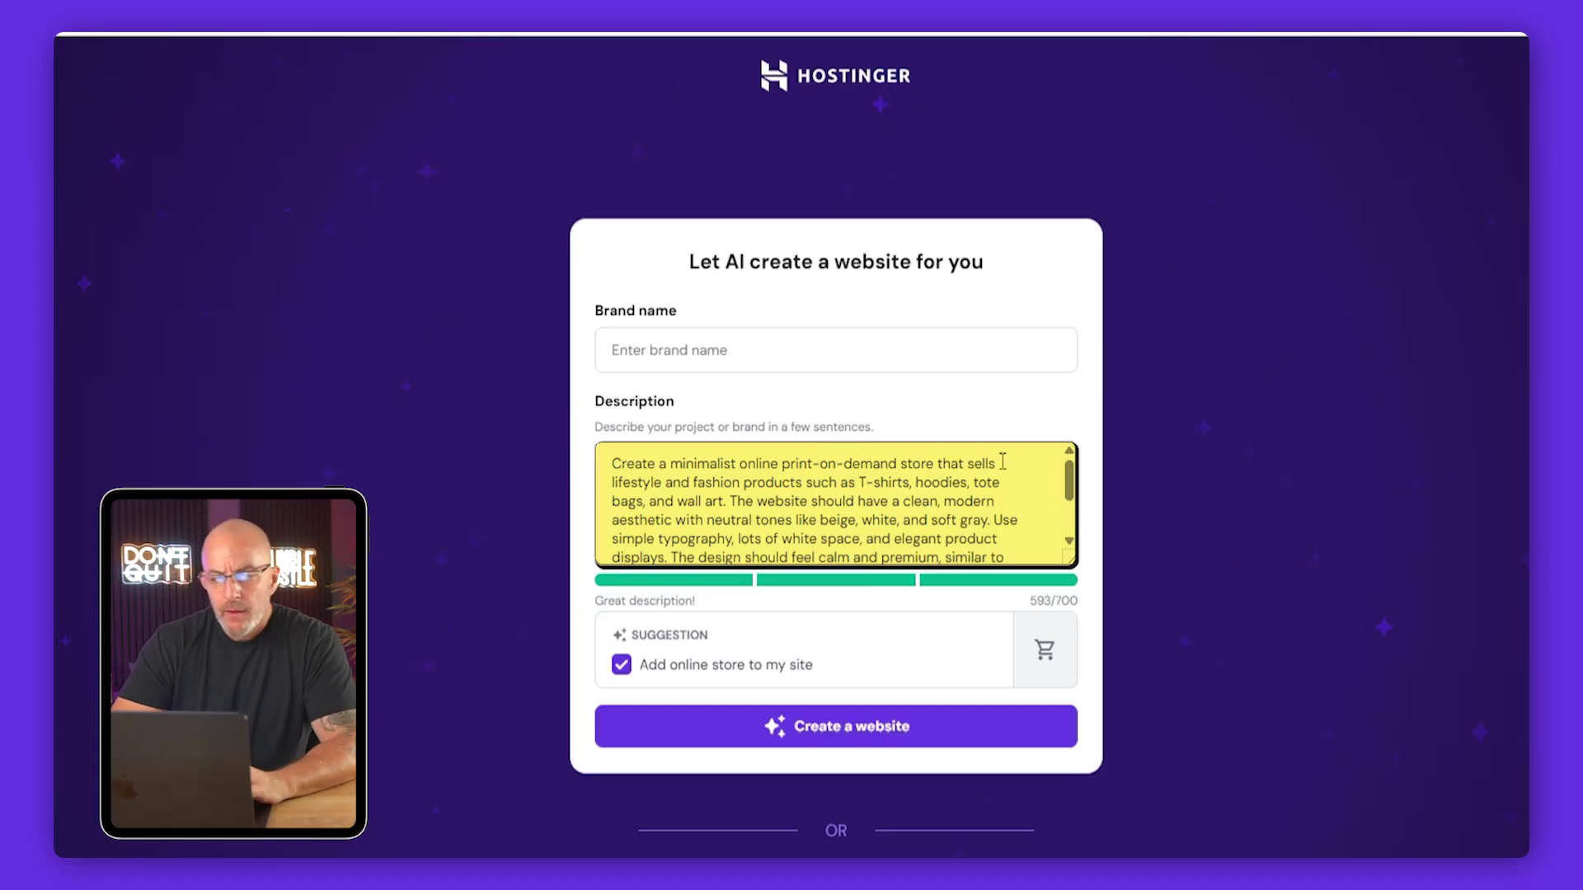
Review the minimalist print-on-demand store description in the AI creator form.
scroll(1000, 453, "down", 3)
scroll(1013, 452, "up", 3)
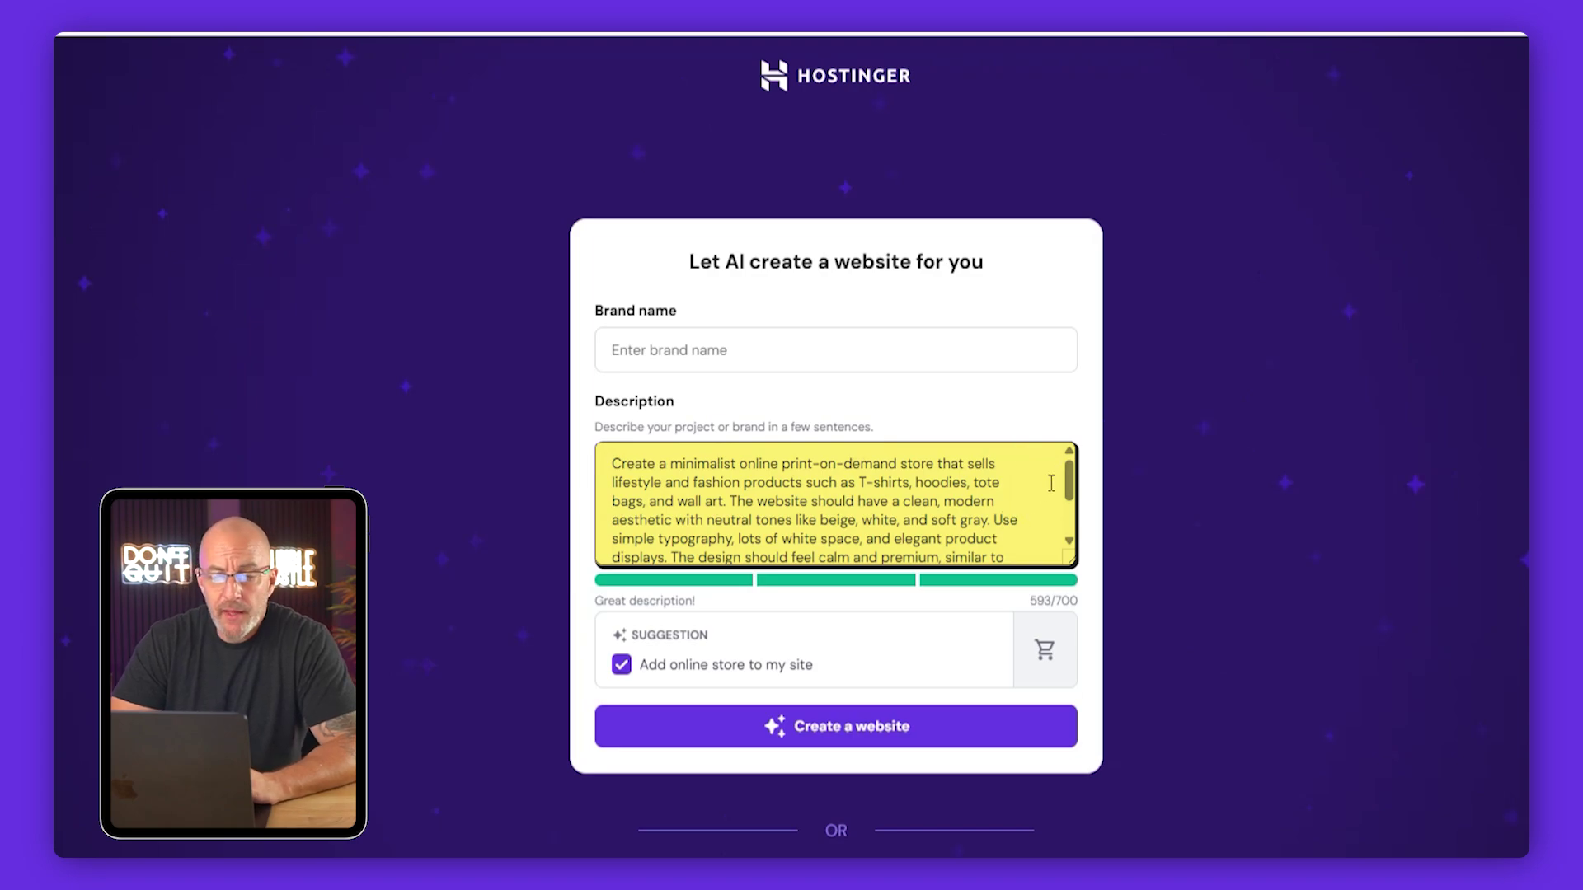
left_click_drag(1071, 482, 1072, 503)
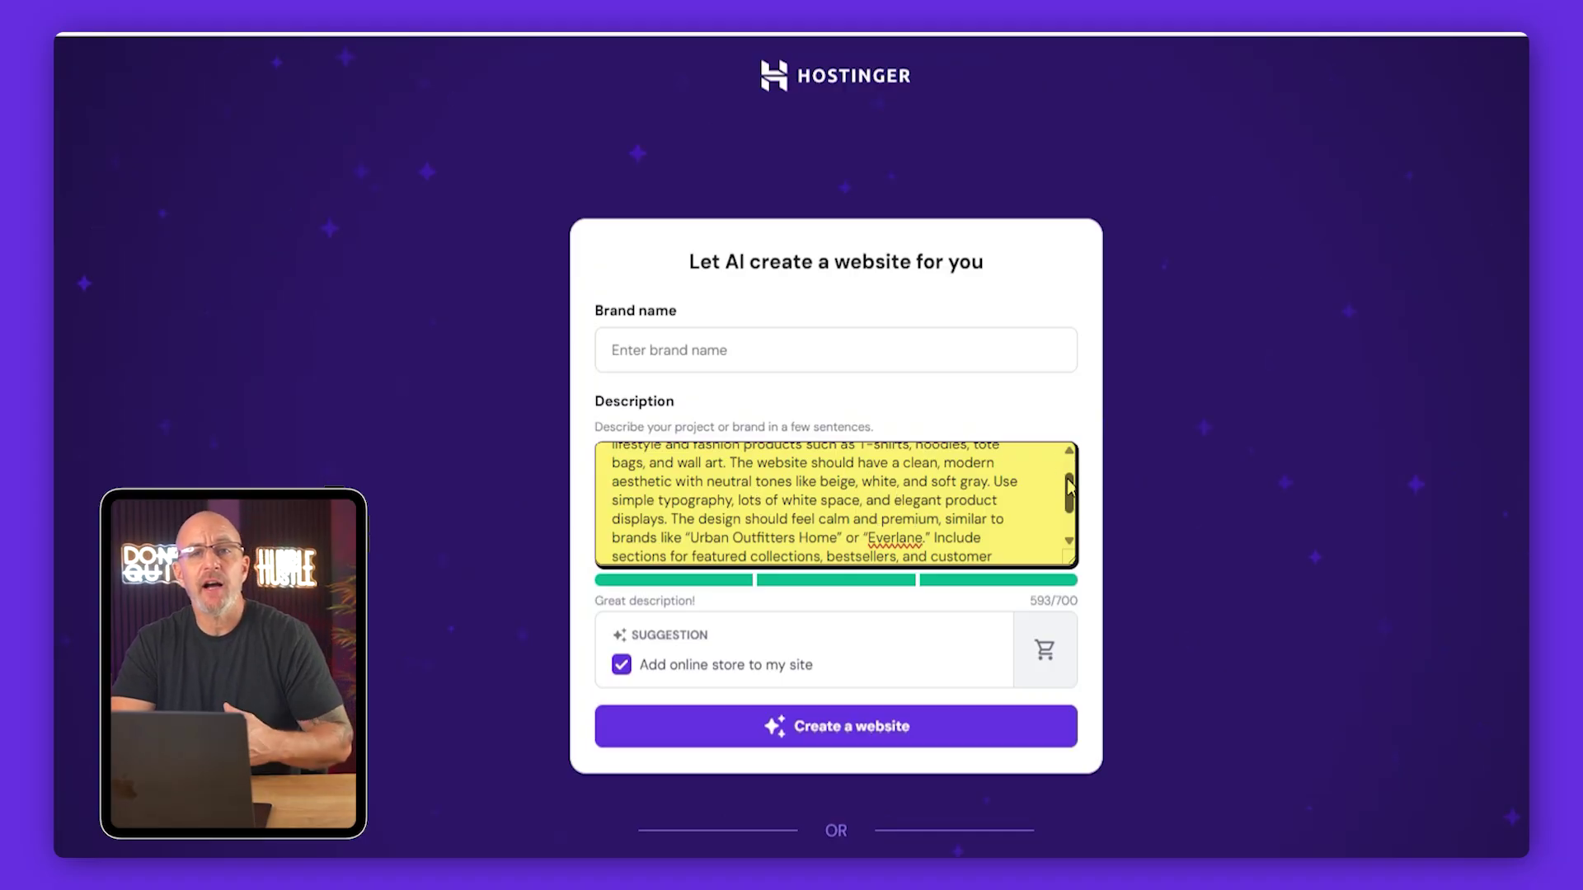
left_click_drag(1070, 487, 1067, 489)
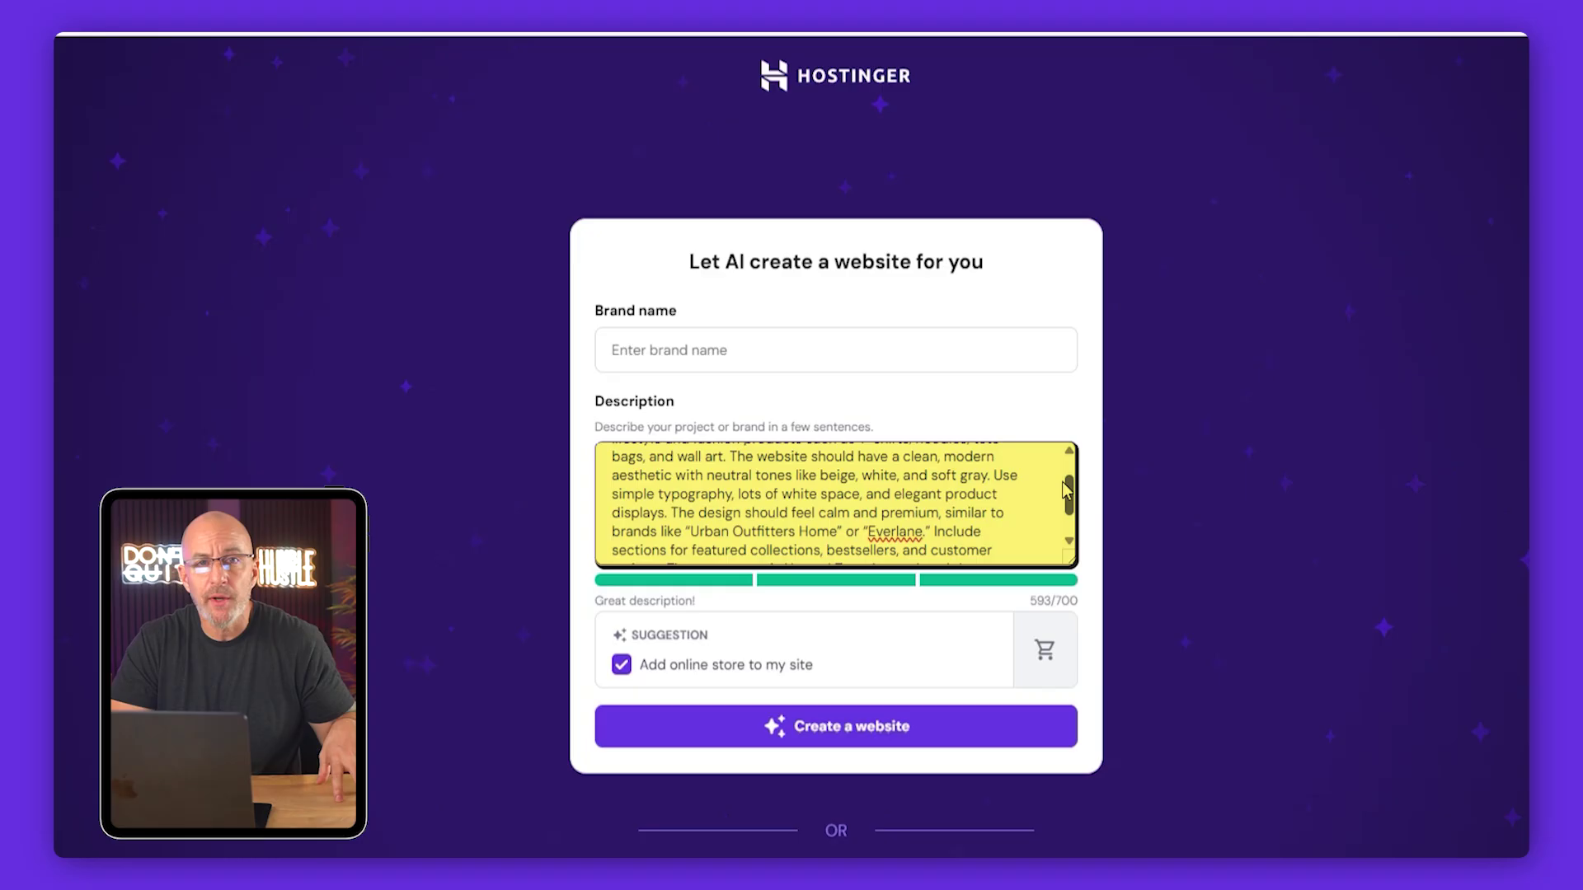
scroll(1063, 488, "down", 1)
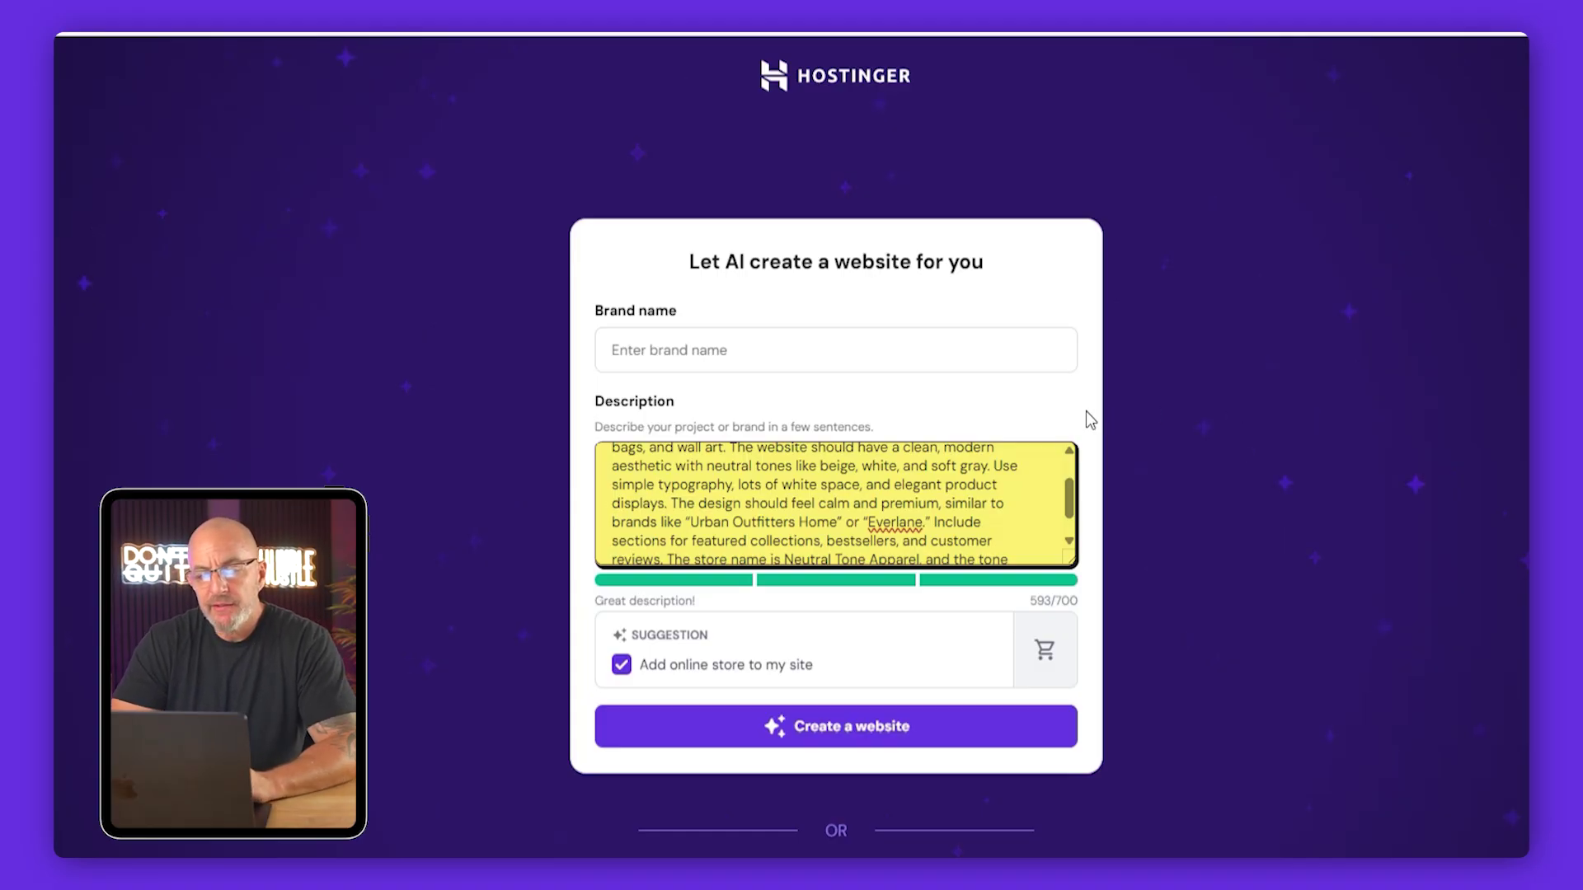
left_click_drag(1069, 515, 1067, 510)
scroll(1067, 510, "down", 2)
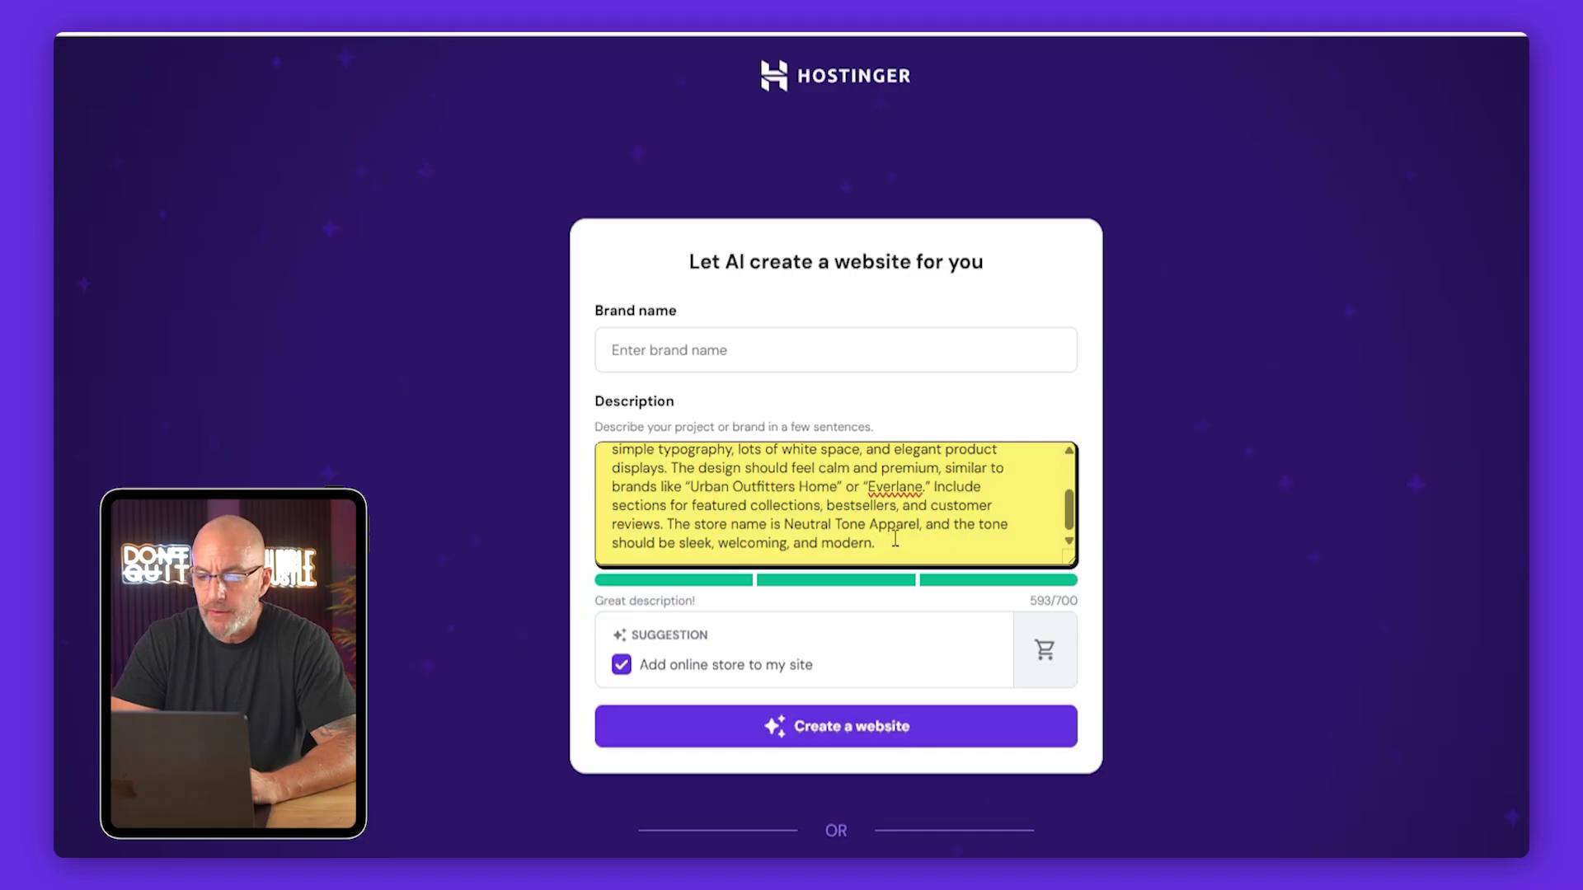
scroll(895, 540, "up", 3)
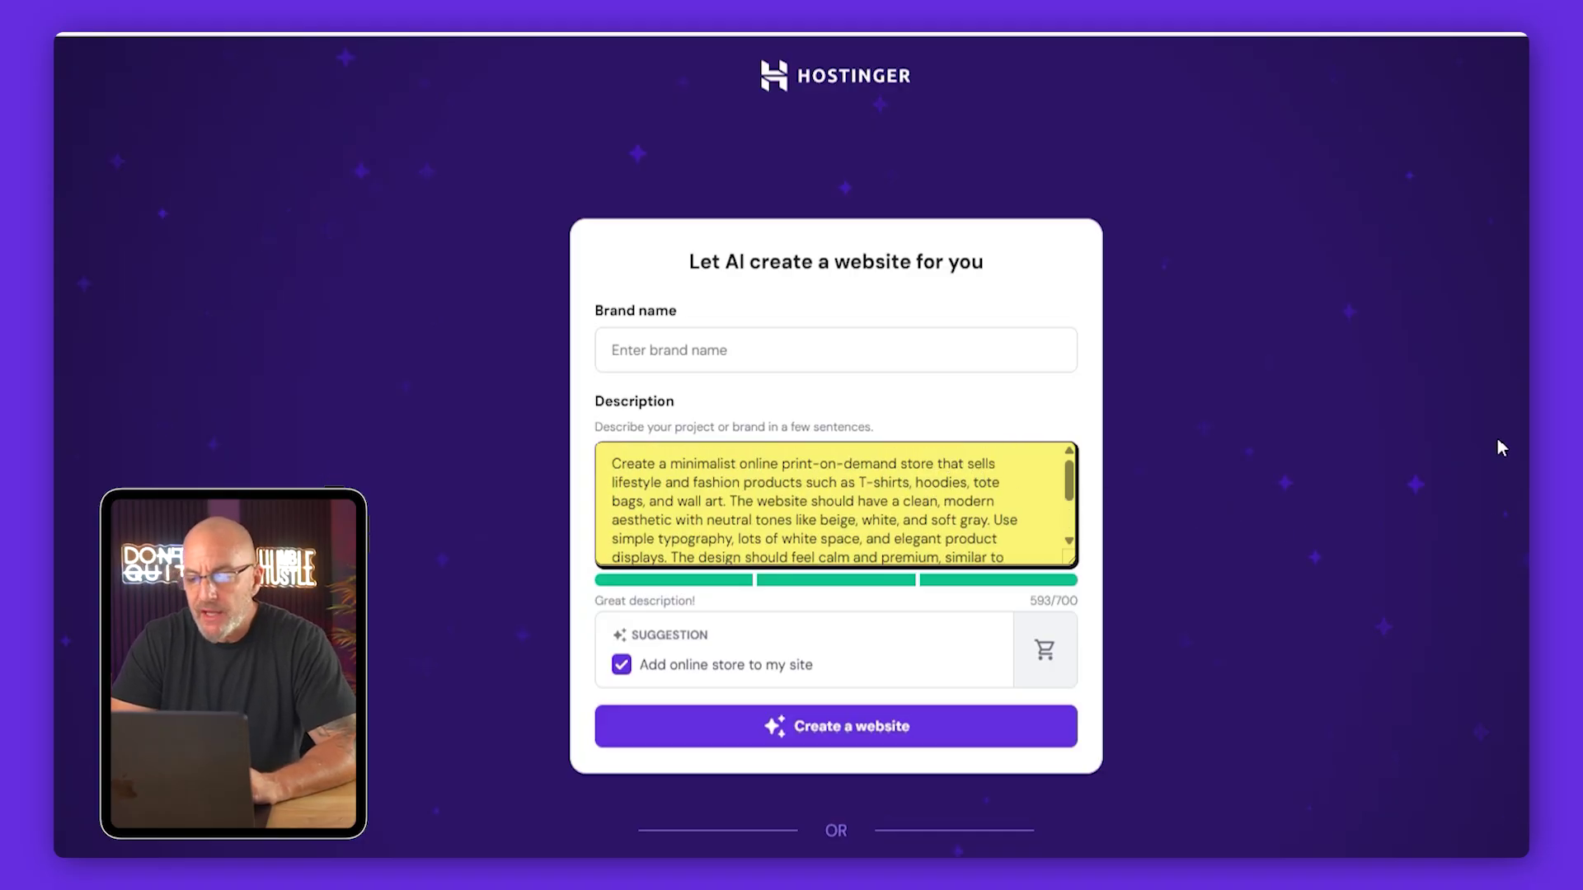
Paste 'Neutral Tone Apparel' from clipboard history as the brand name and create the website.
left_click(824, 350)
key("super+shift+v")
left_click(790, 517)
left_click(953, 725)
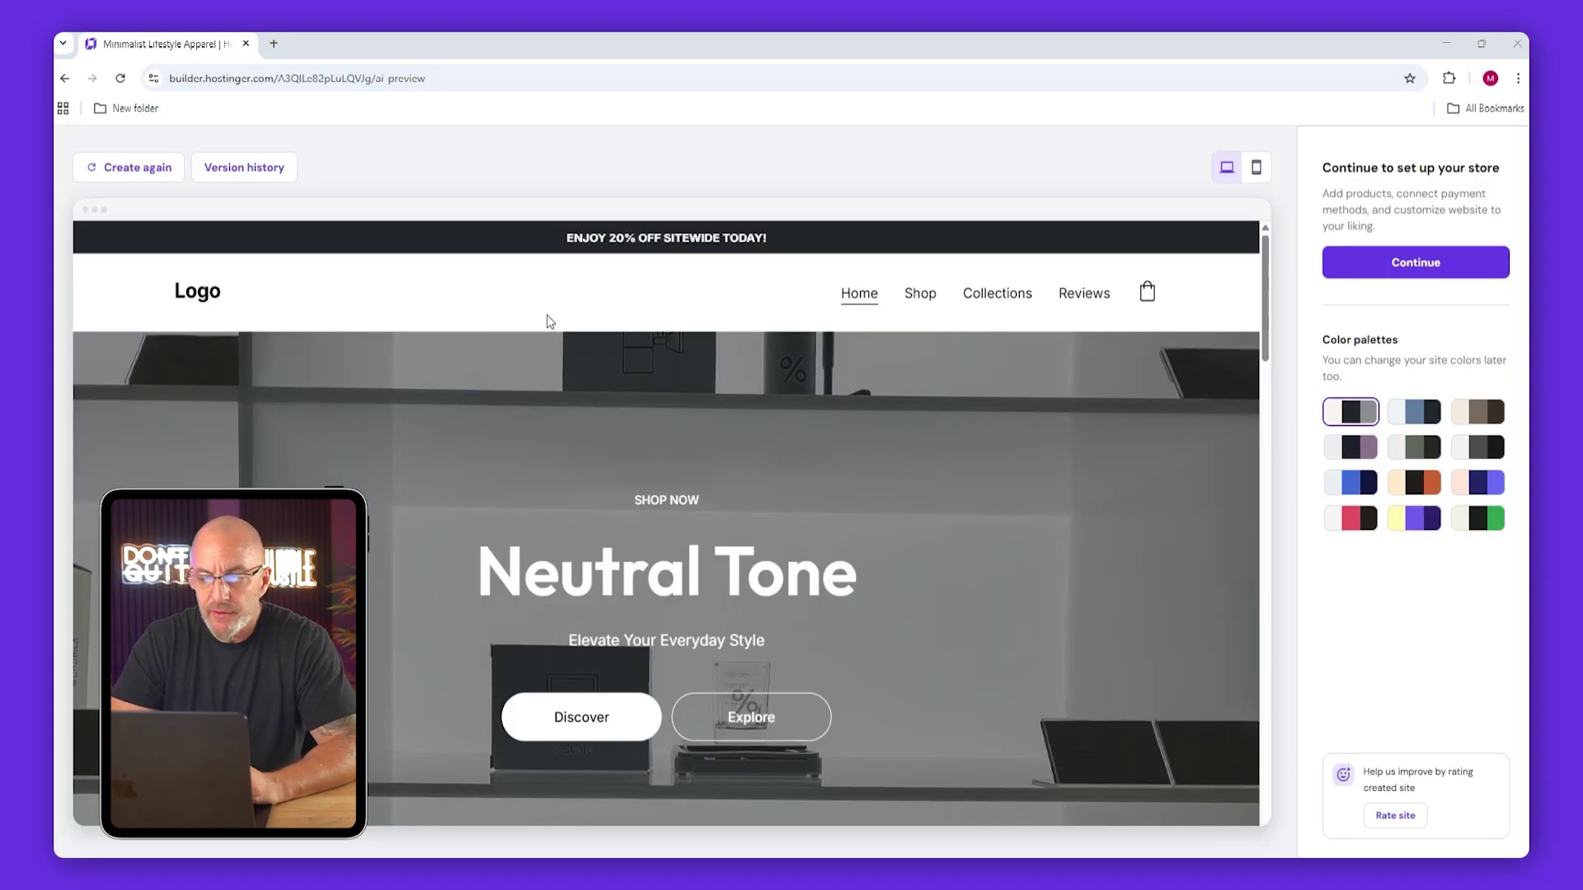
Browse the generated site's Shop and Home page previews.
scroll(546, 315, "down", 2)
scroll(555, 408, "up", 2)
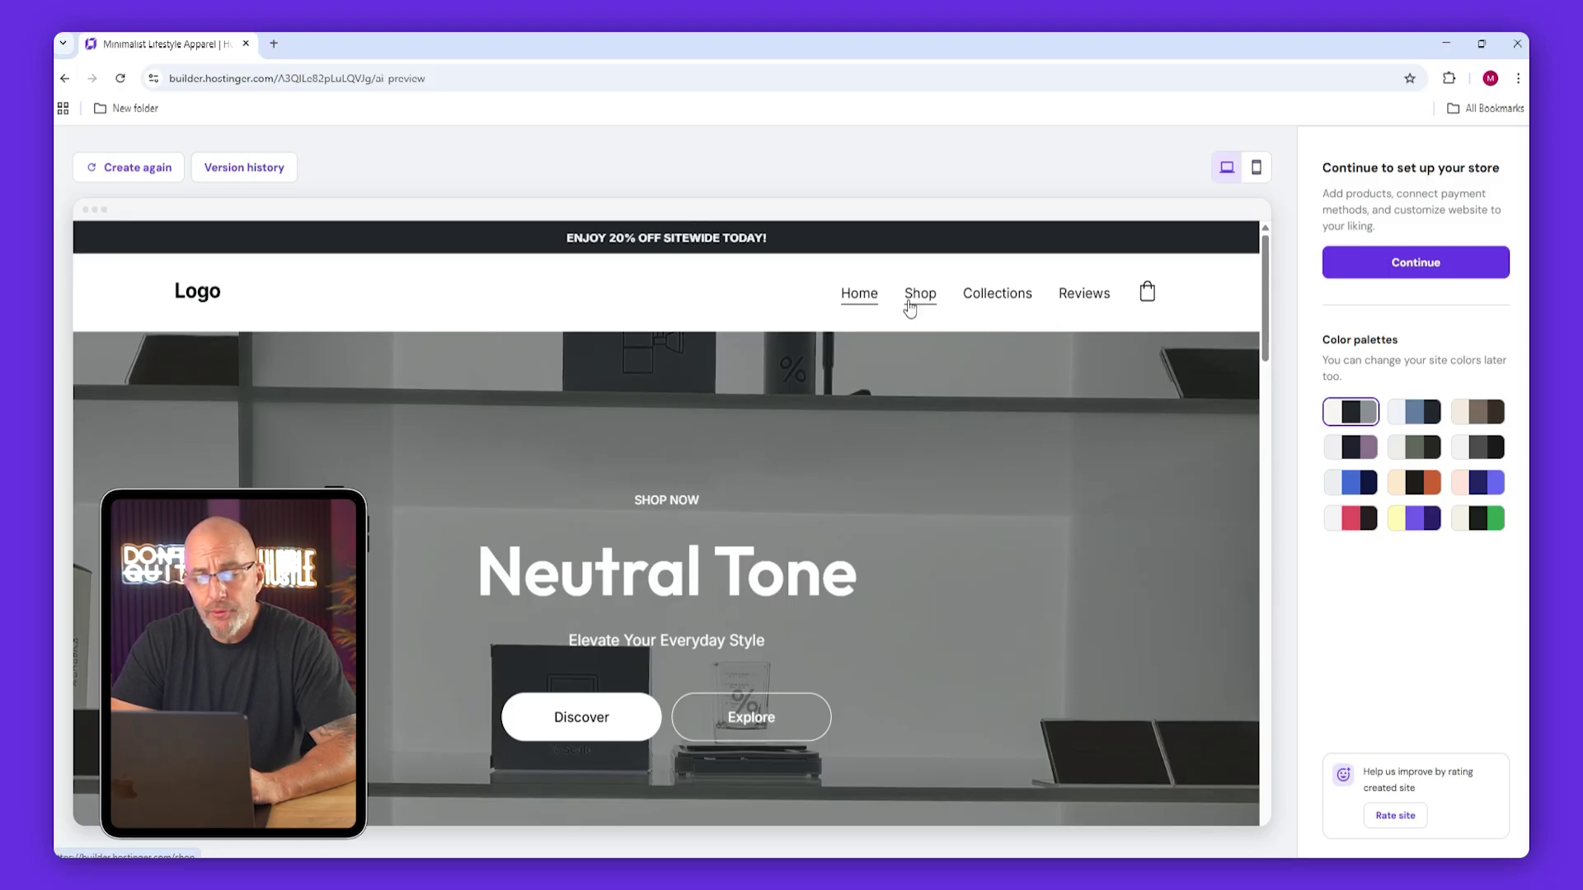
left_click(916, 302)
scroll(936, 397, "down", 2)
scroll(907, 371, "up", 2)
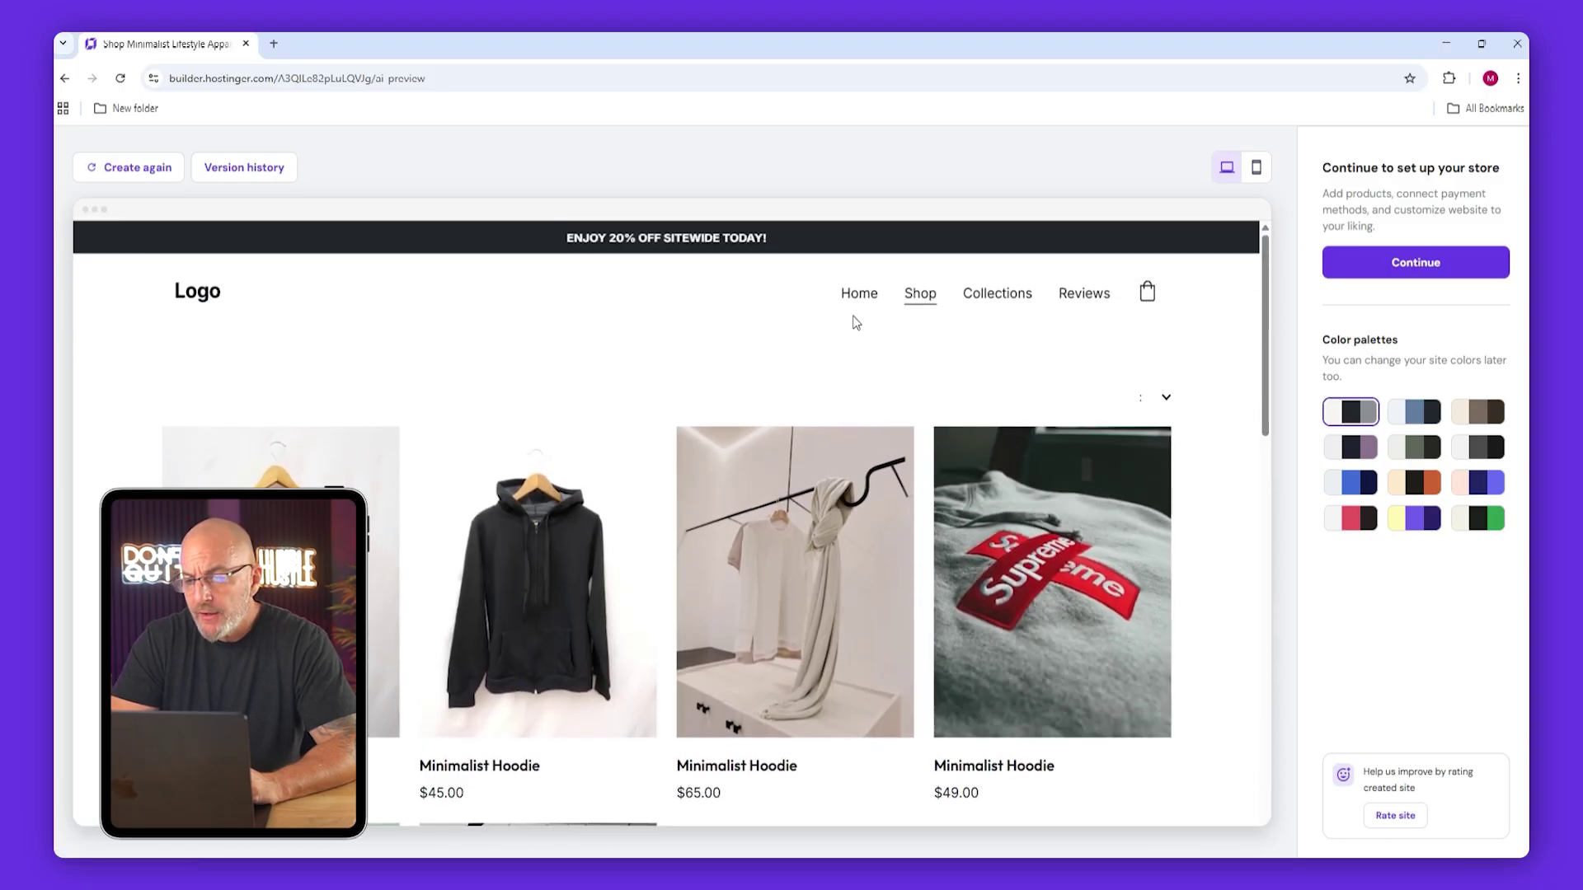
left_click(858, 296)
scroll(565, 488, "down", 5)
scroll(566, 484, "down", 10)
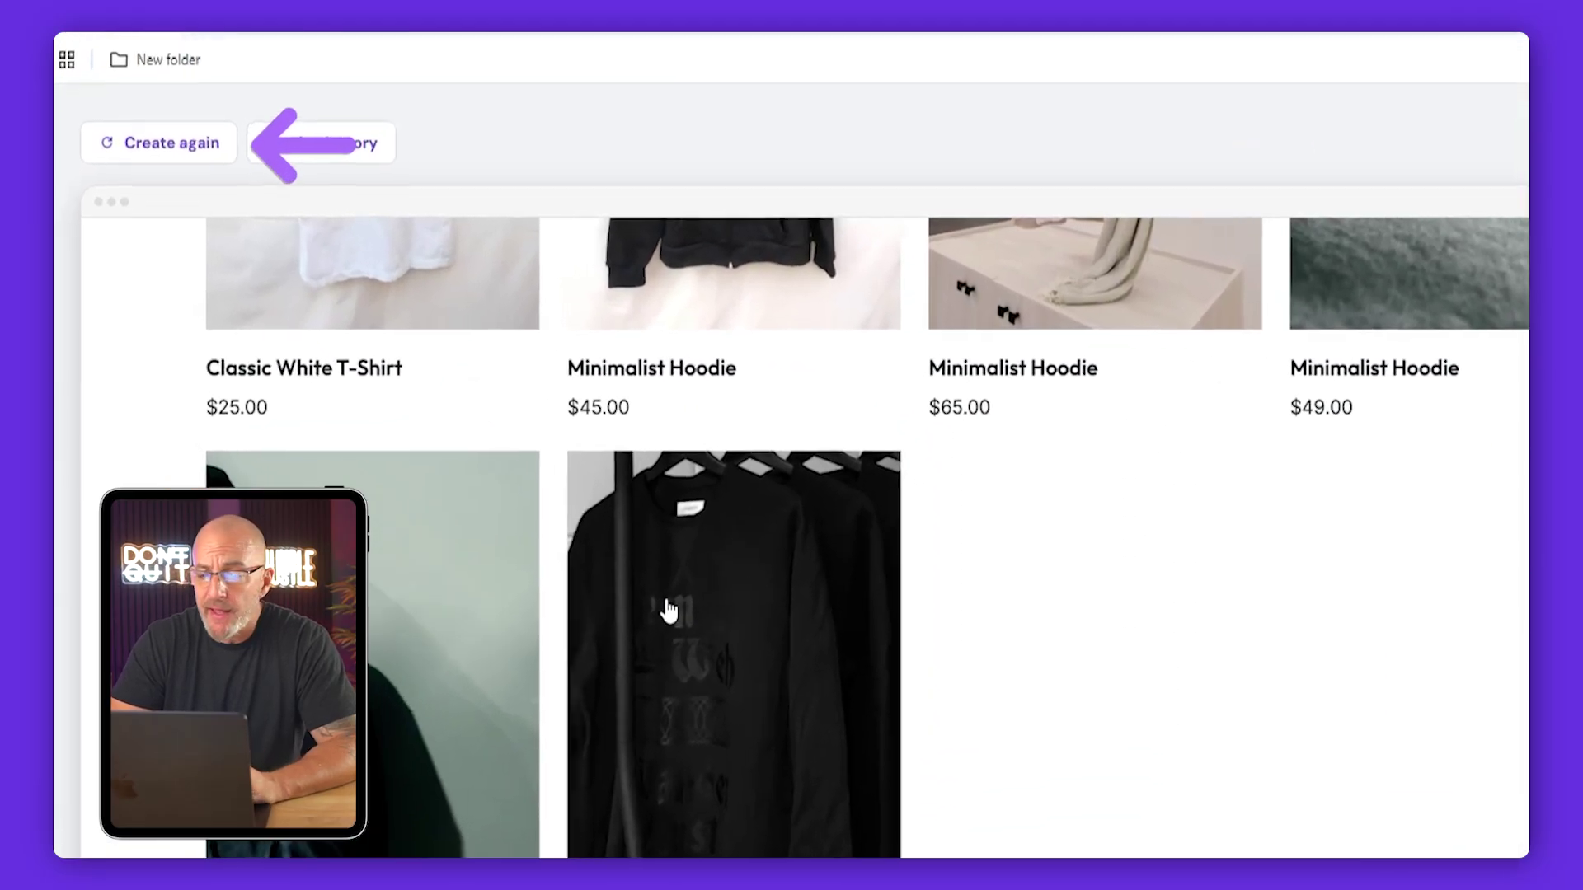
Dismiss the regenerate form unchanged, review the colour palettes, and continue to store setup.
left_click(152, 142)
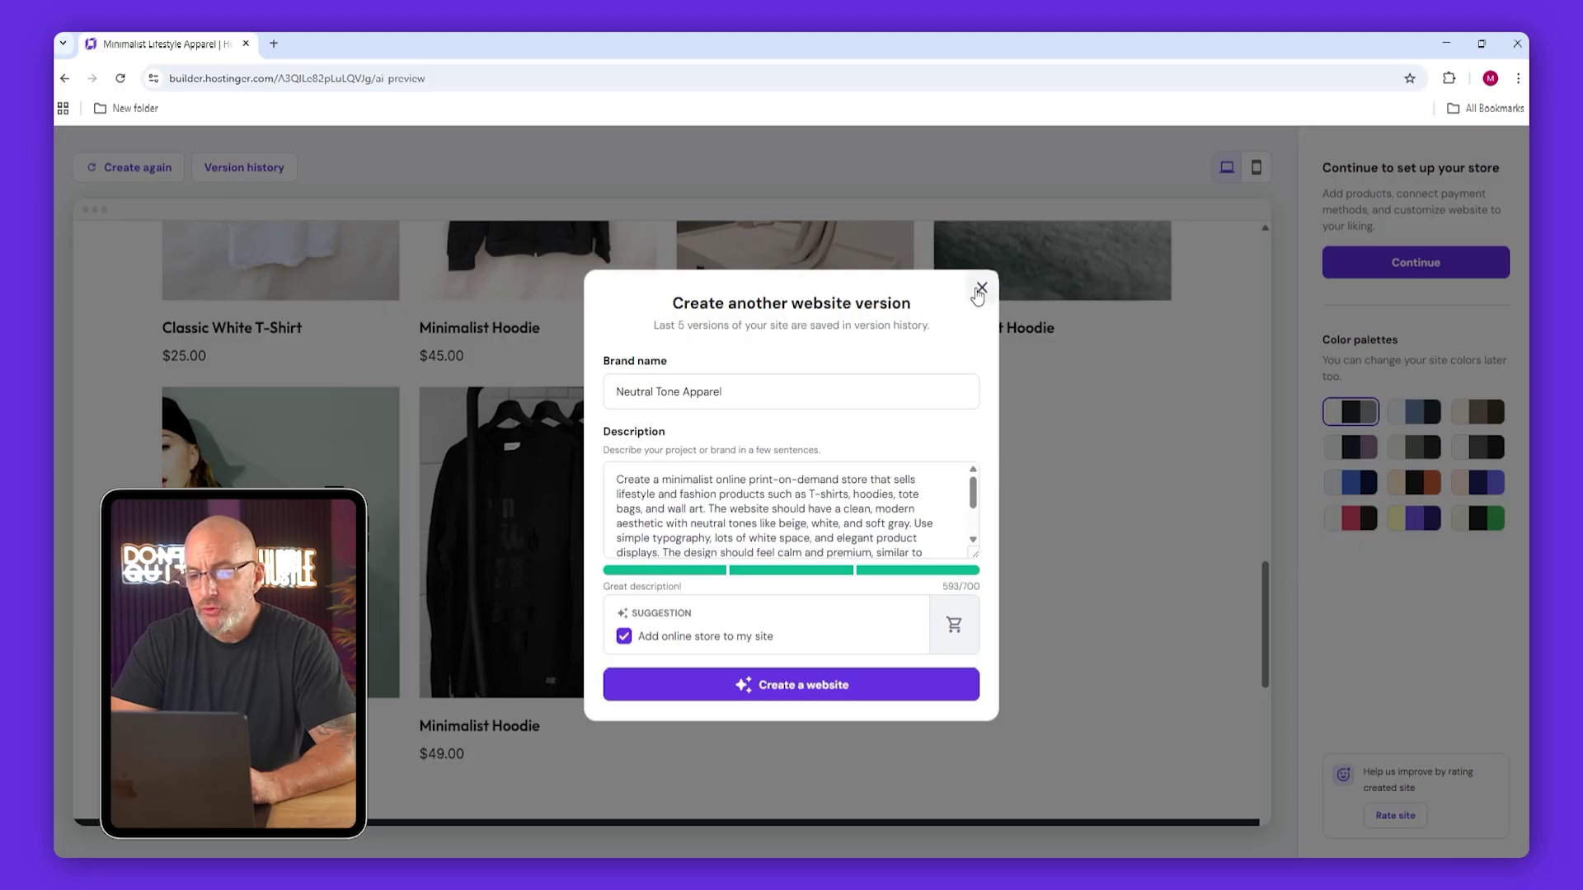
left_click(981, 288)
scroll(763, 536, "down", 10)
scroll(755, 547, "up", 10)
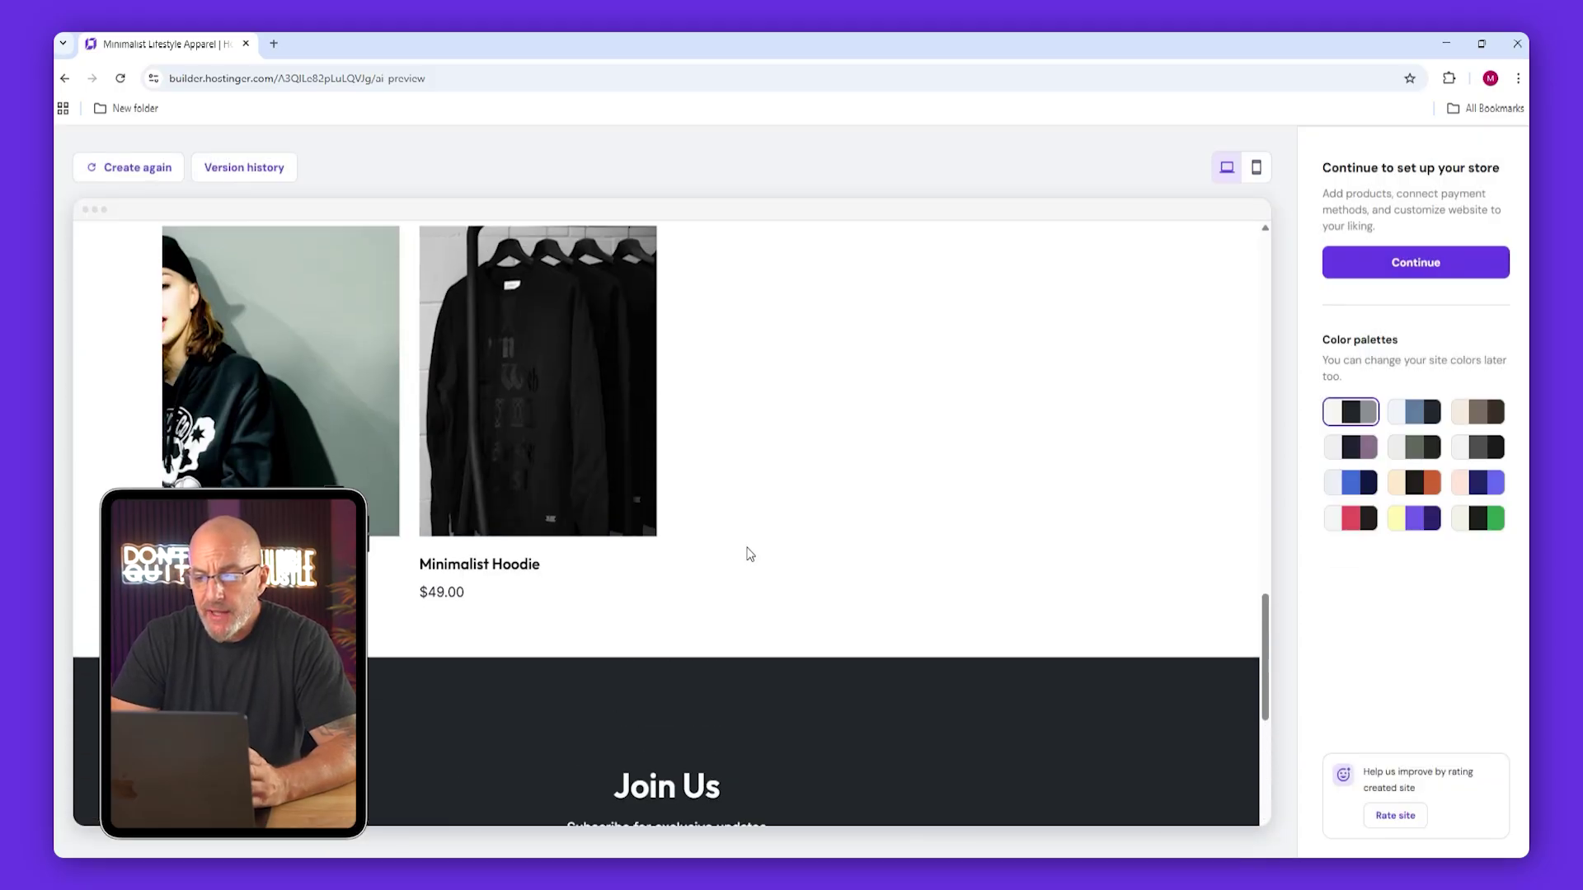
scroll(988, 580, "down", 2)
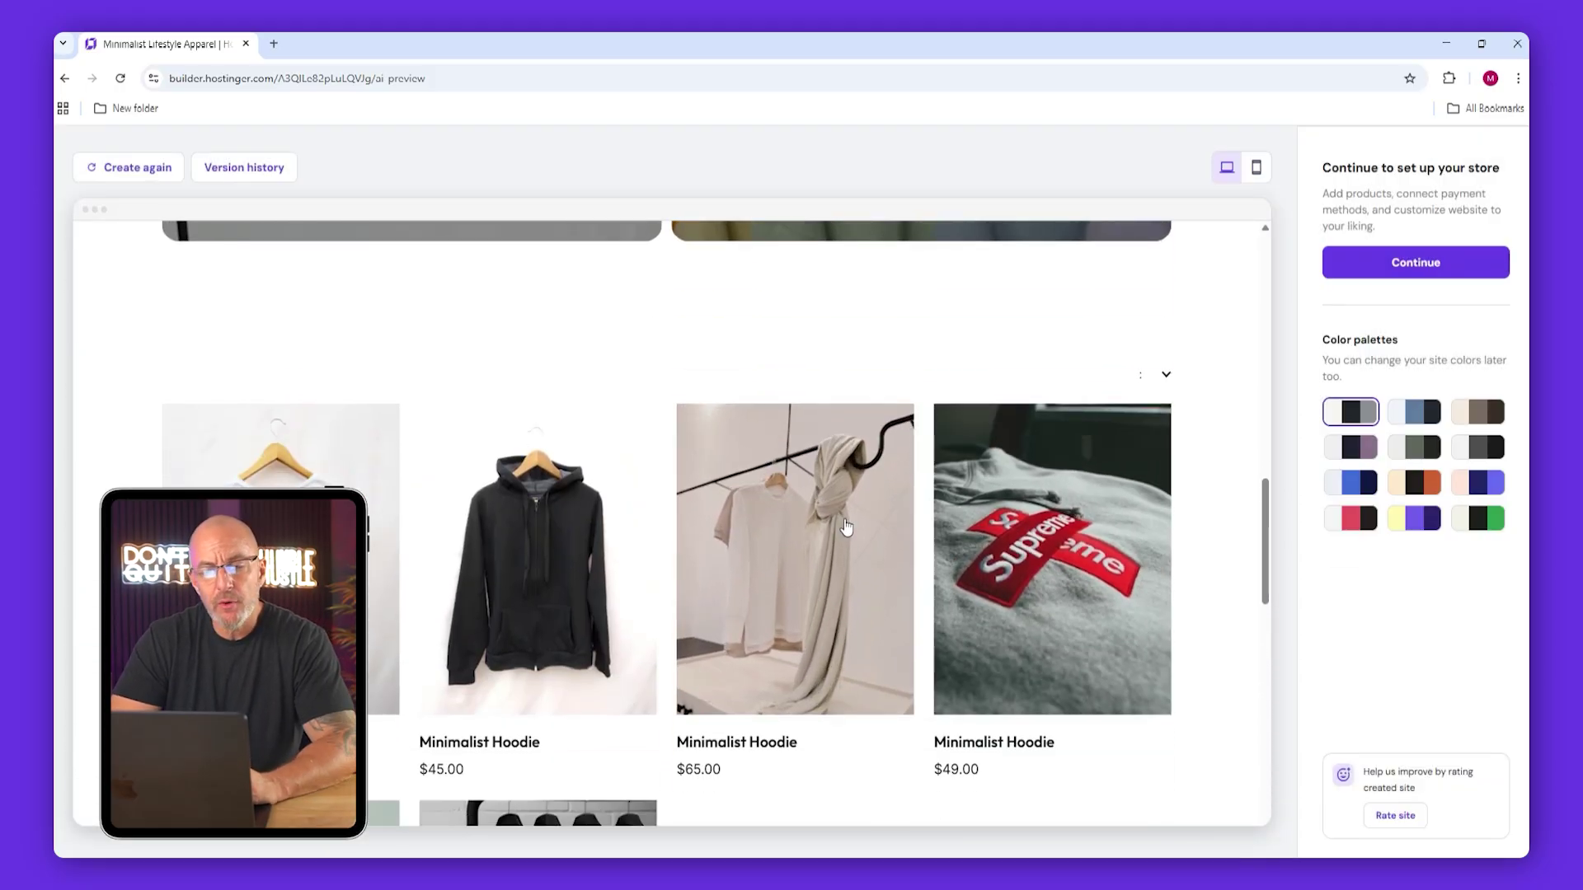
scroll(663, 512, "up", 6)
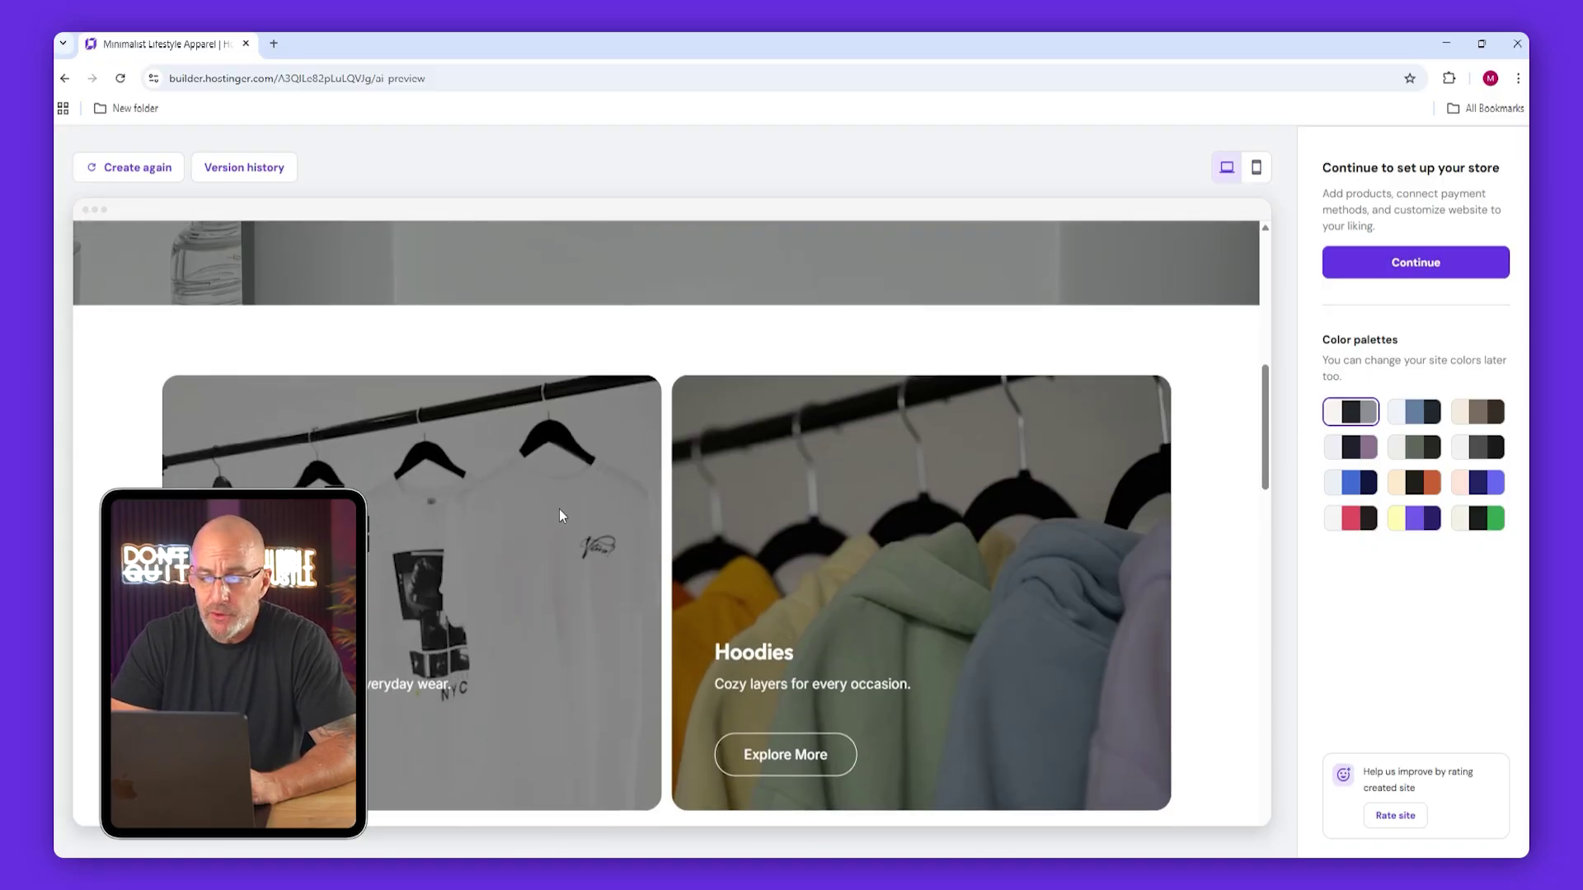
scroll(559, 508, "up", 5)
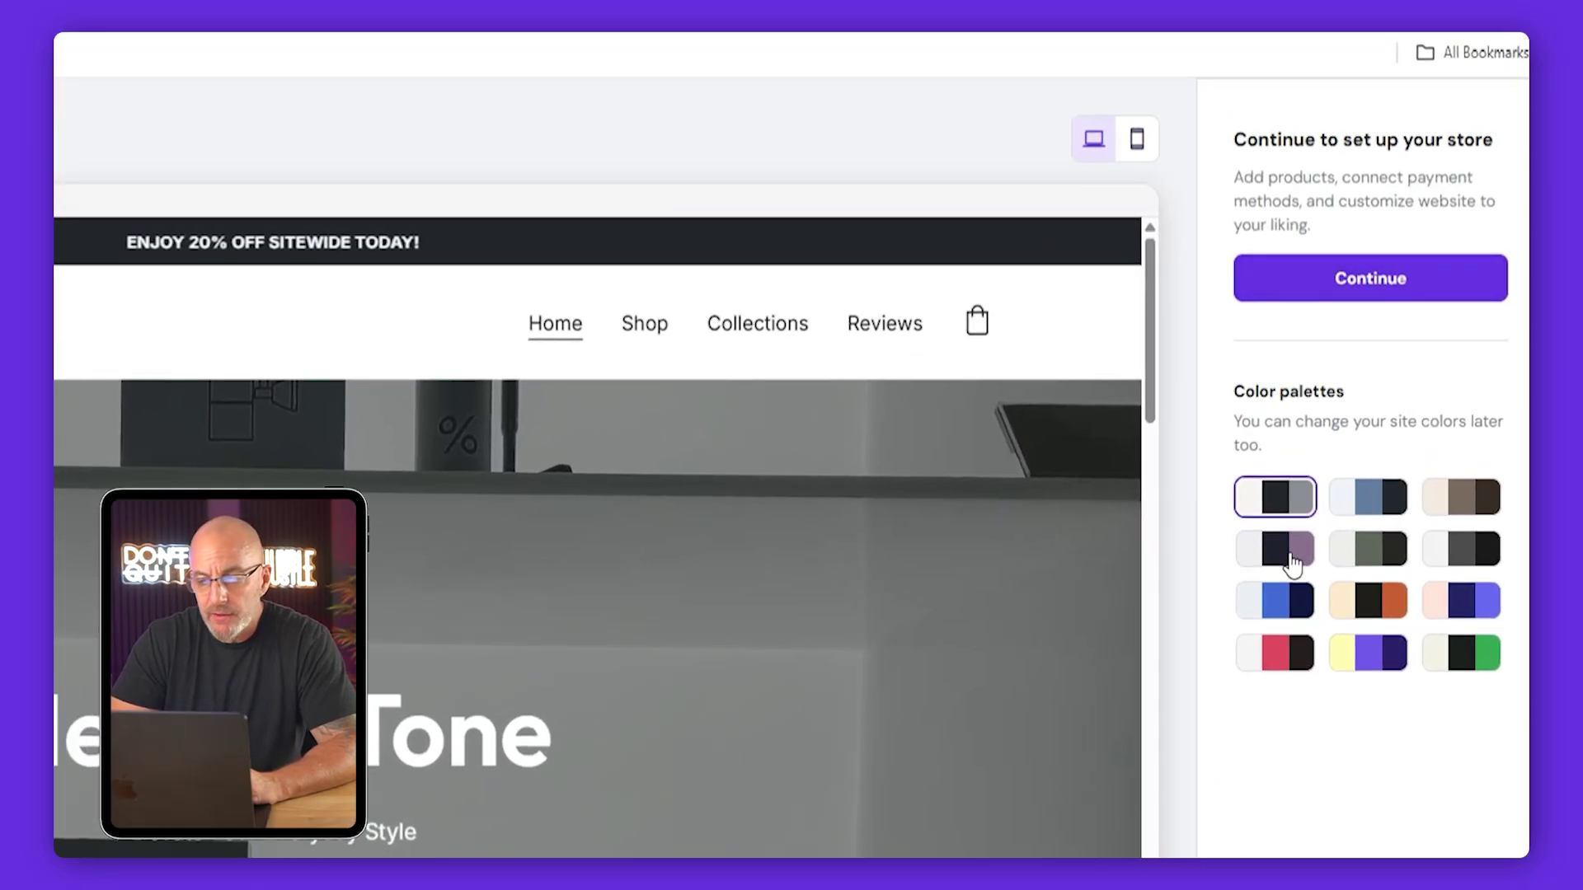
left_click(1391, 303)
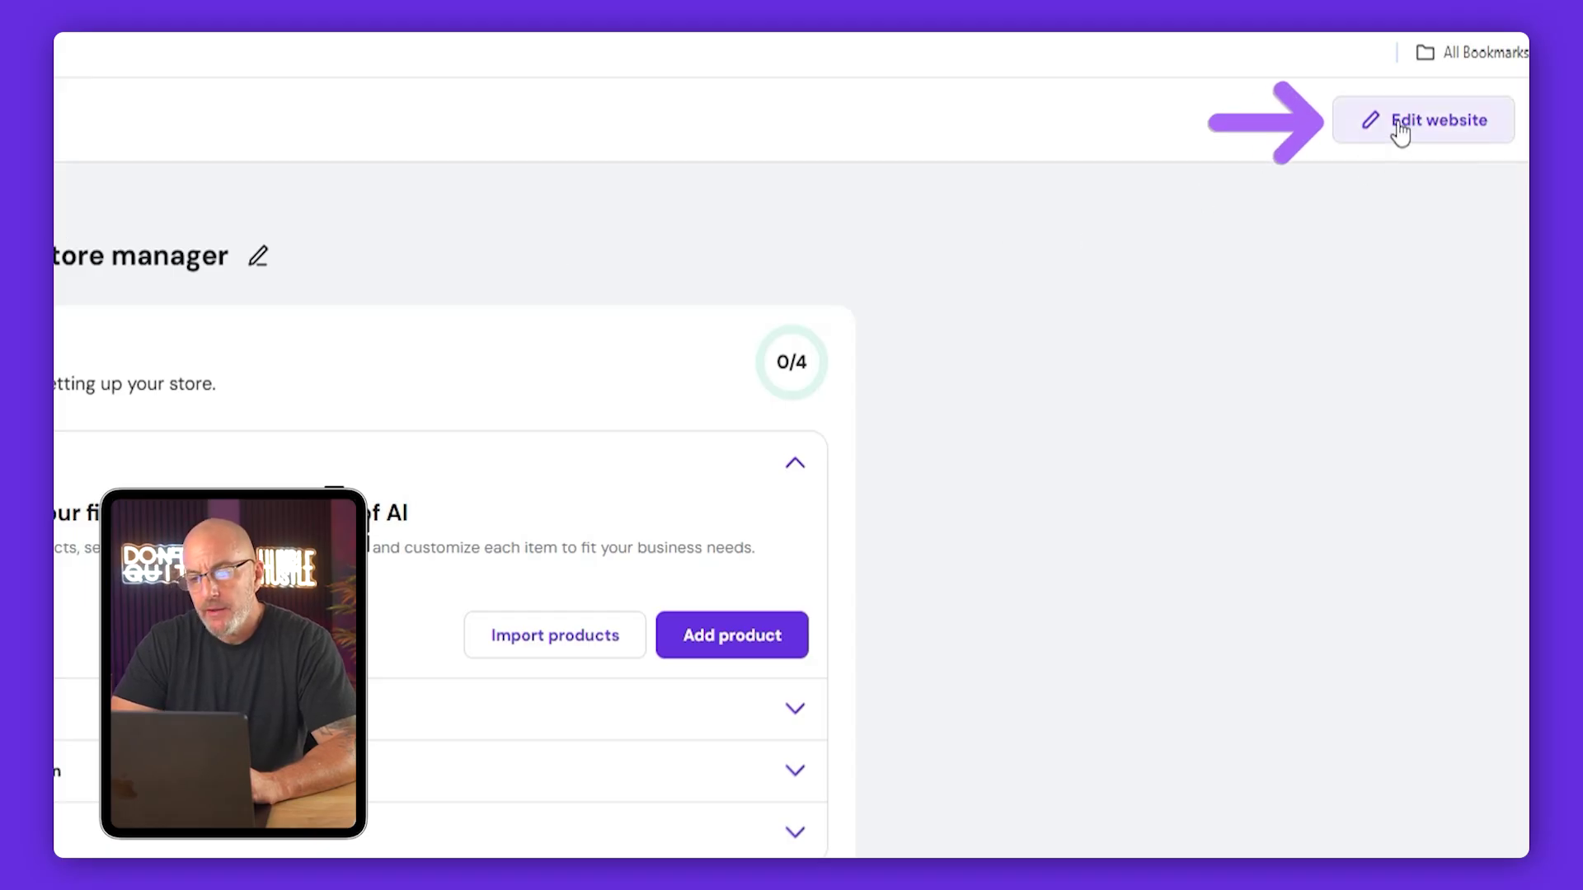
Open the Neutral Tone site in the editor from the store manager.
left_click(1402, 124)
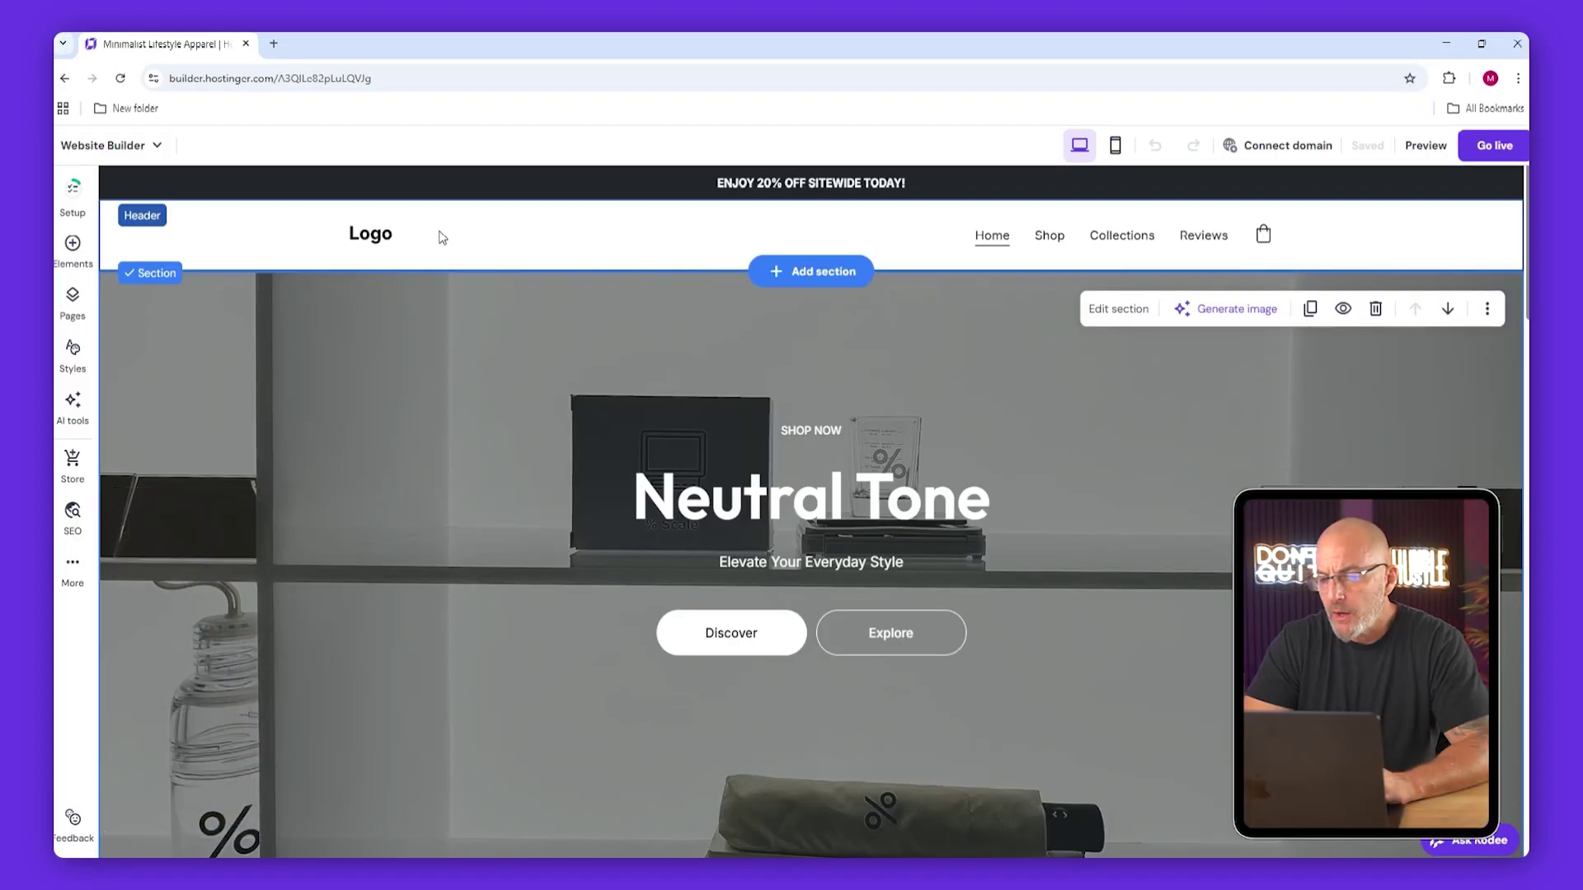
Drag a new text block from the elements panel into the hero section.
scroll(874, 234, "down", 10)
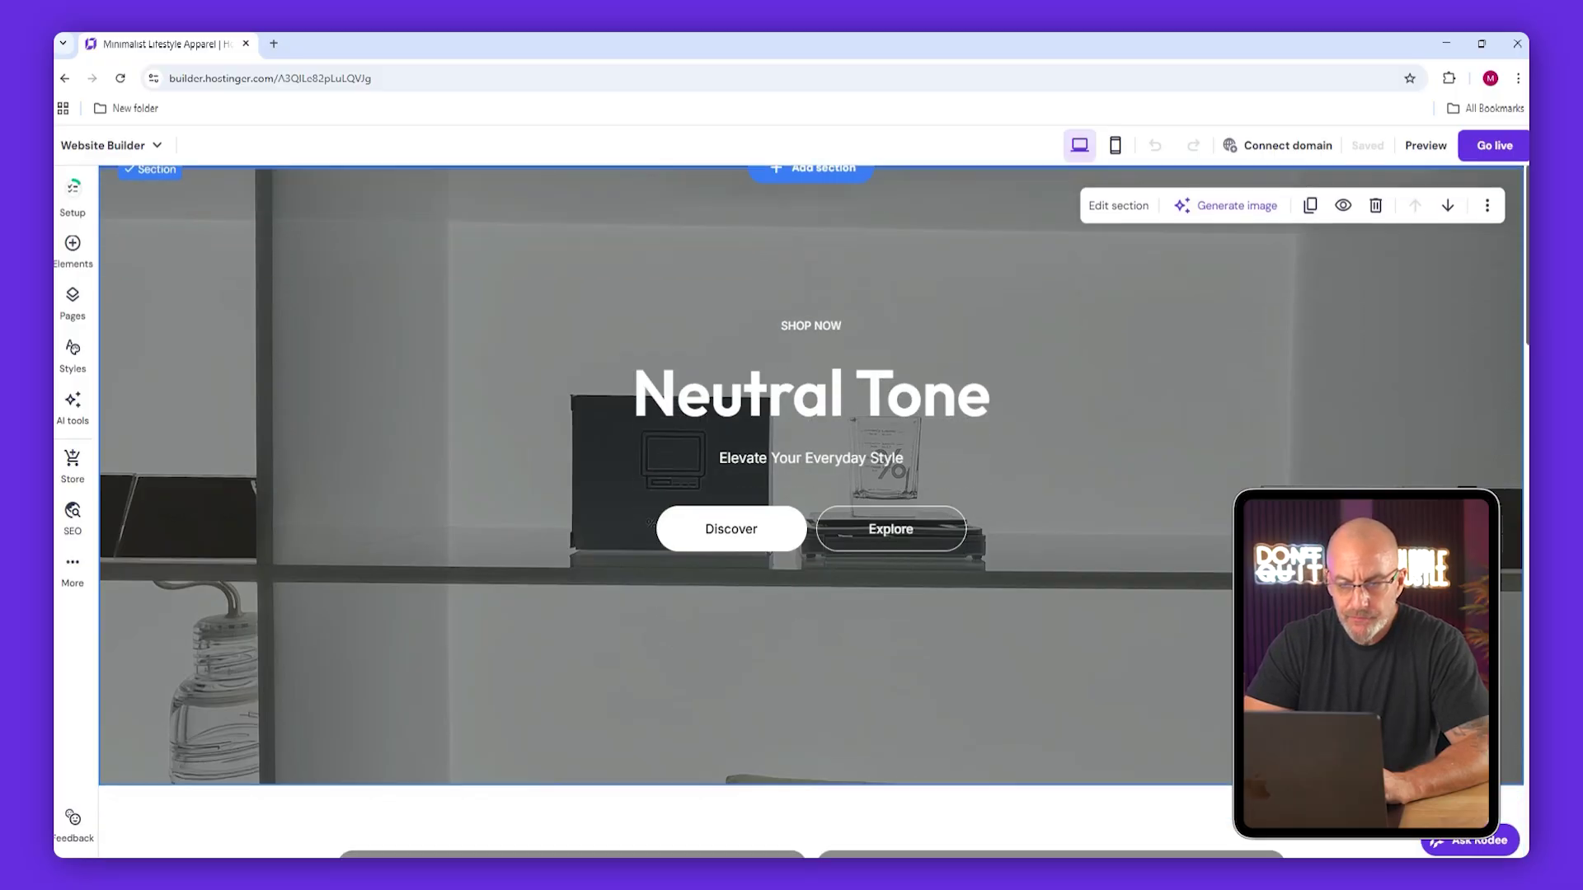
scroll(812, 495, "down", 10)
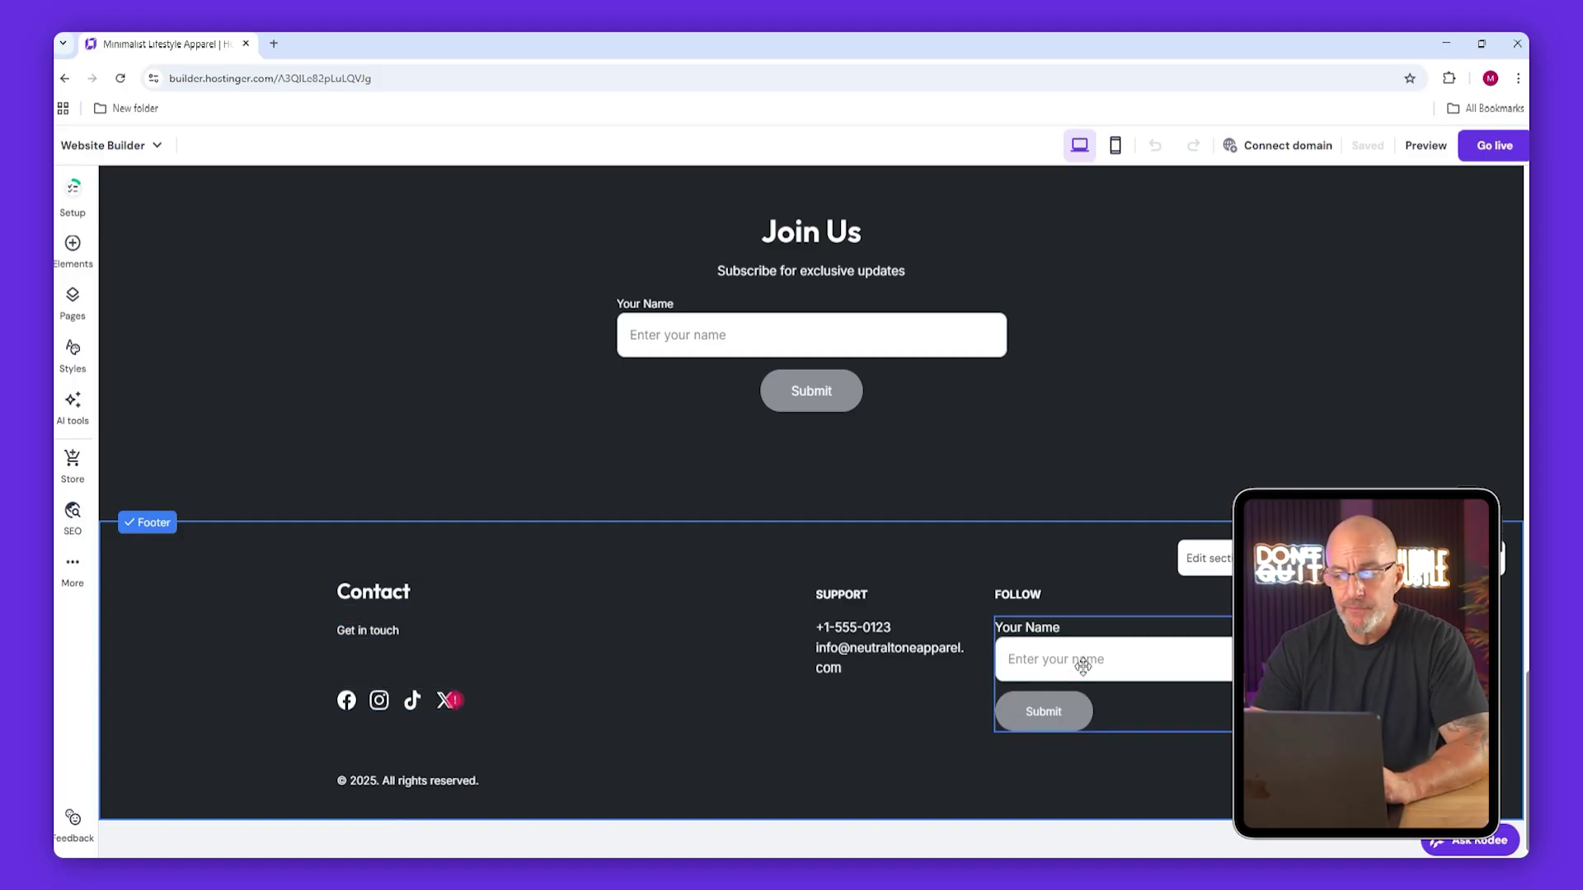
scroll(811, 495, "up", 20)
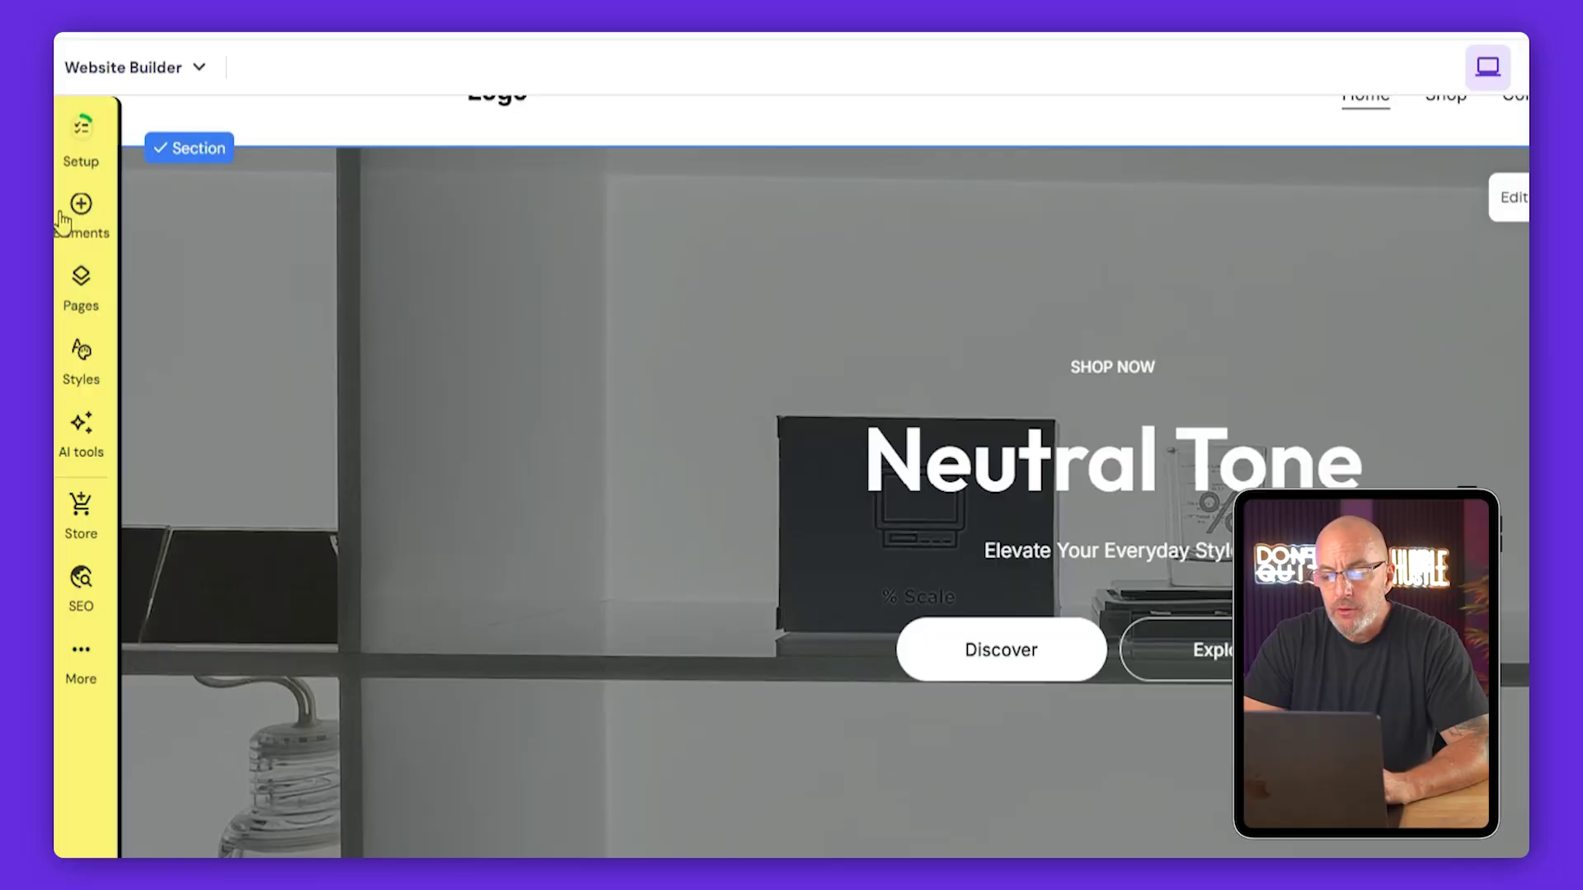
left_click(79, 210)
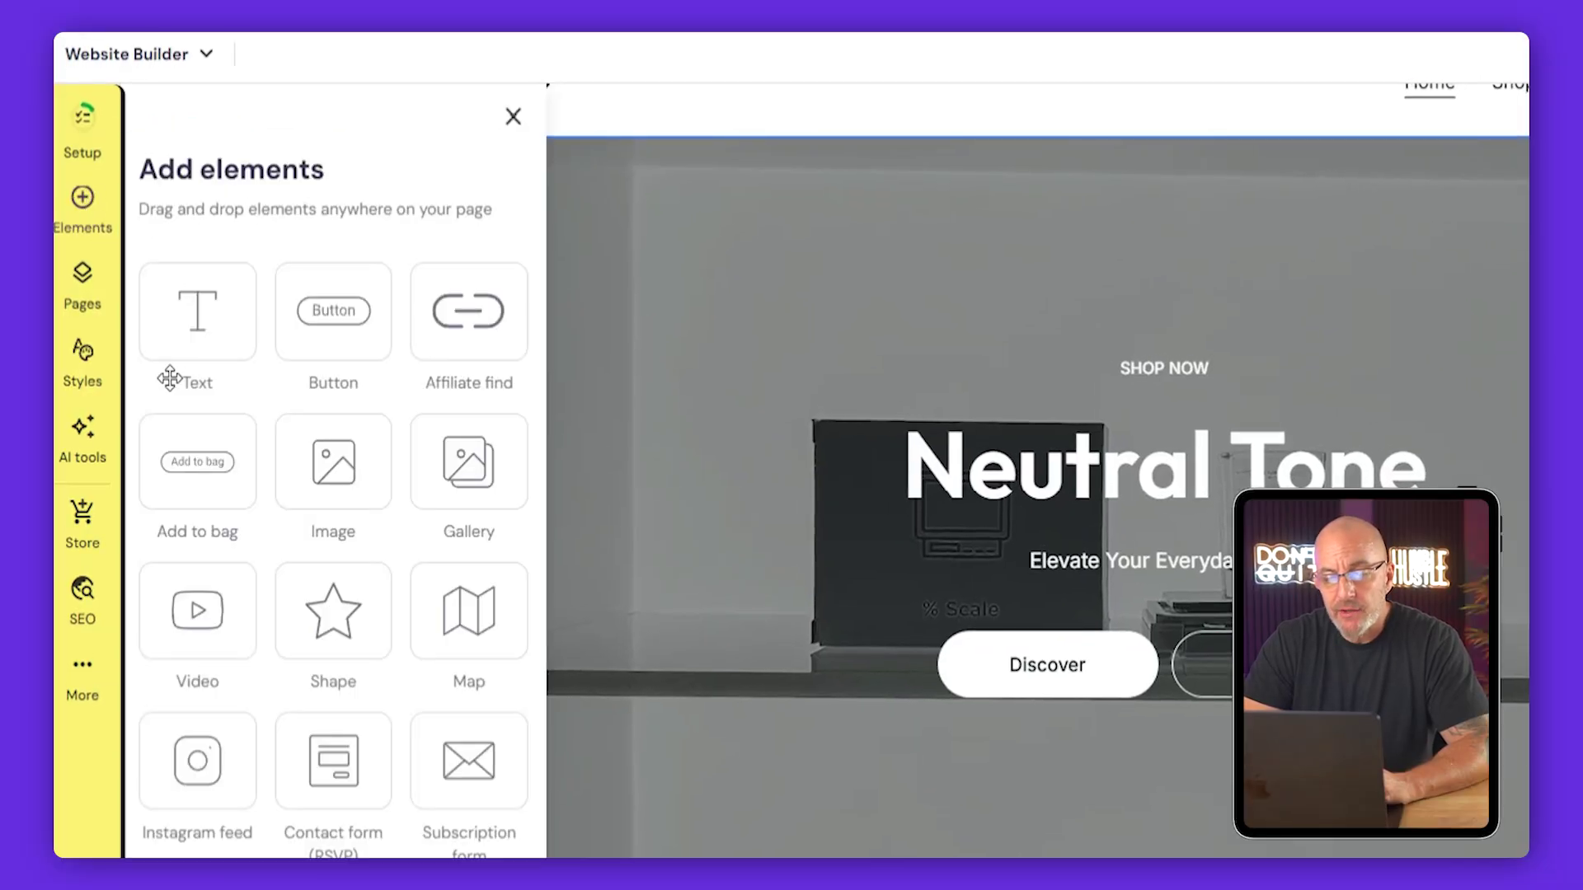
left_click_drag(206, 313, 1582, 406)
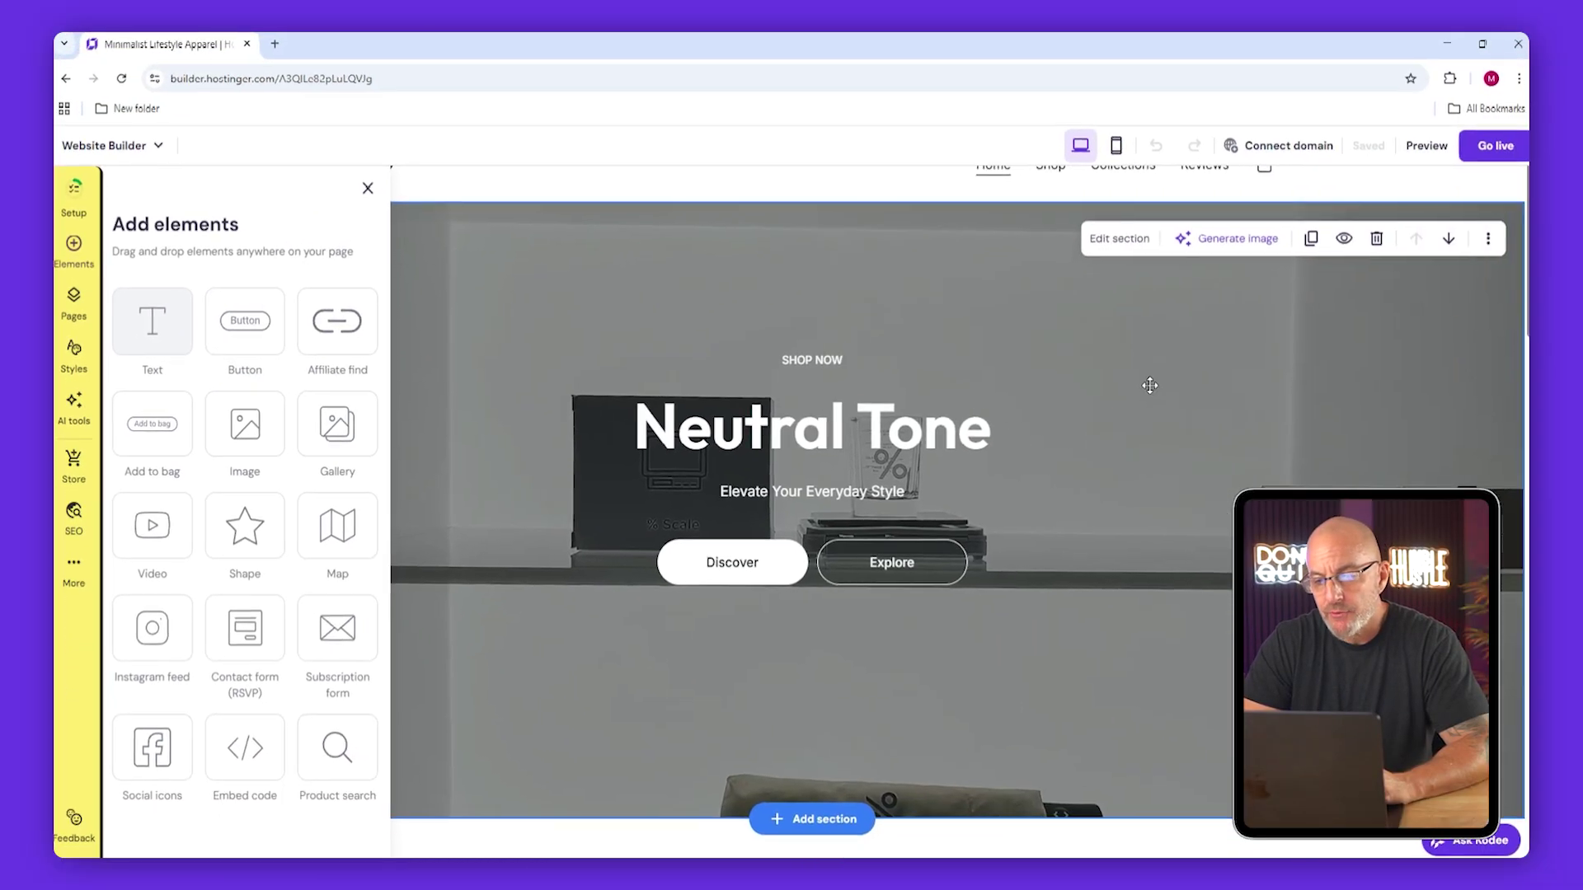
left_click_drag(1150, 385, 861, 718)
scroll(1106, 322, "down", 1)
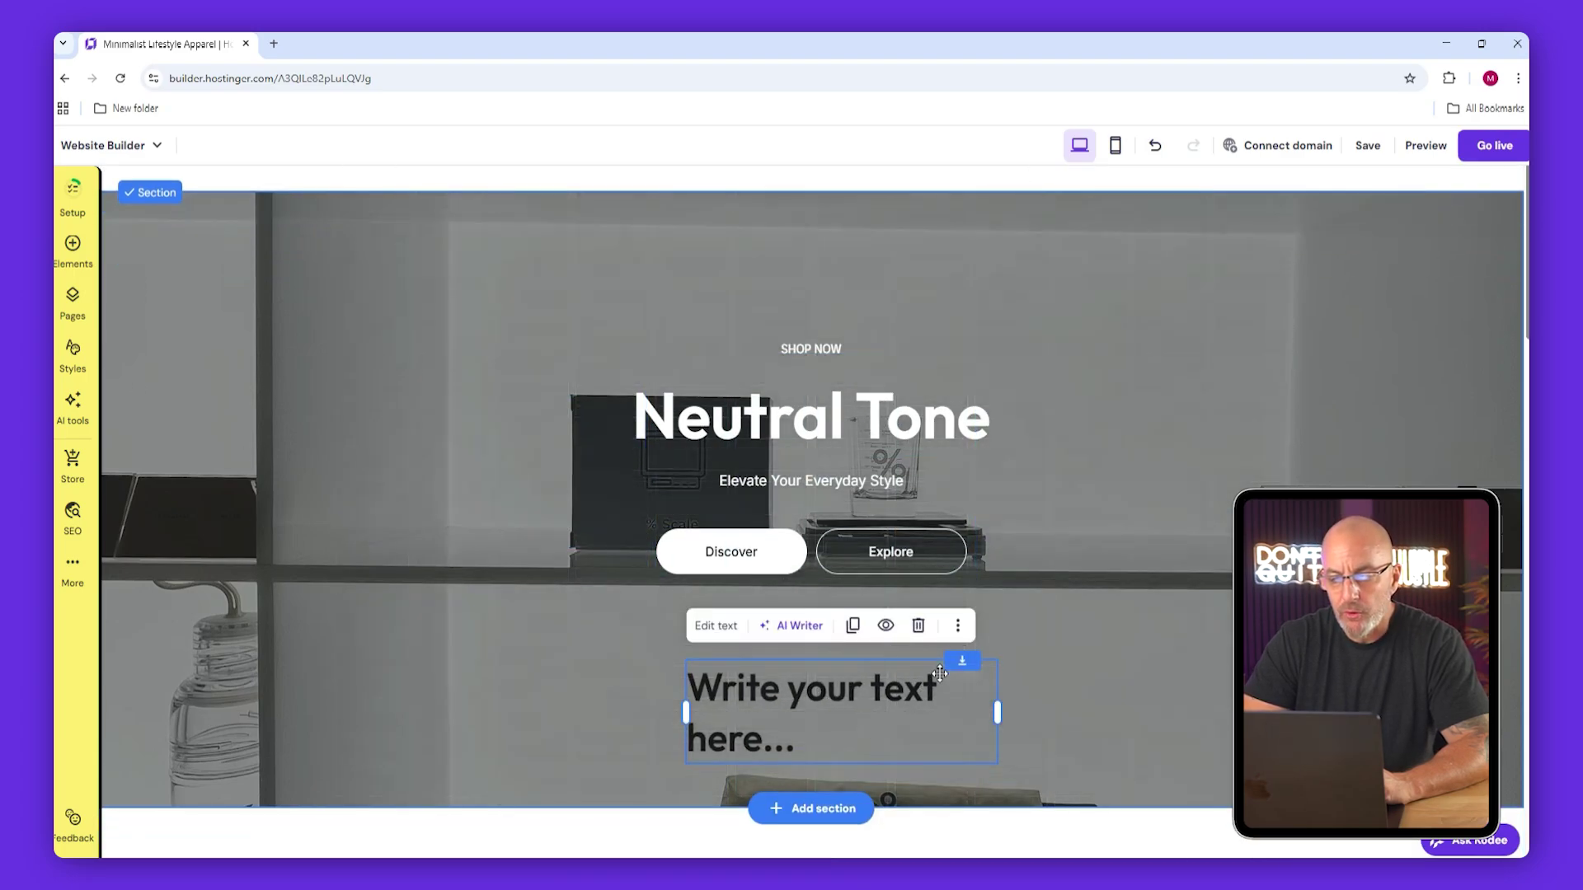
Replace the placeholder with 'sdsd', delete that stray text element, and show Pages and navigation.
left_click(832, 716)
key("ctrl+a")
type("sdsd")
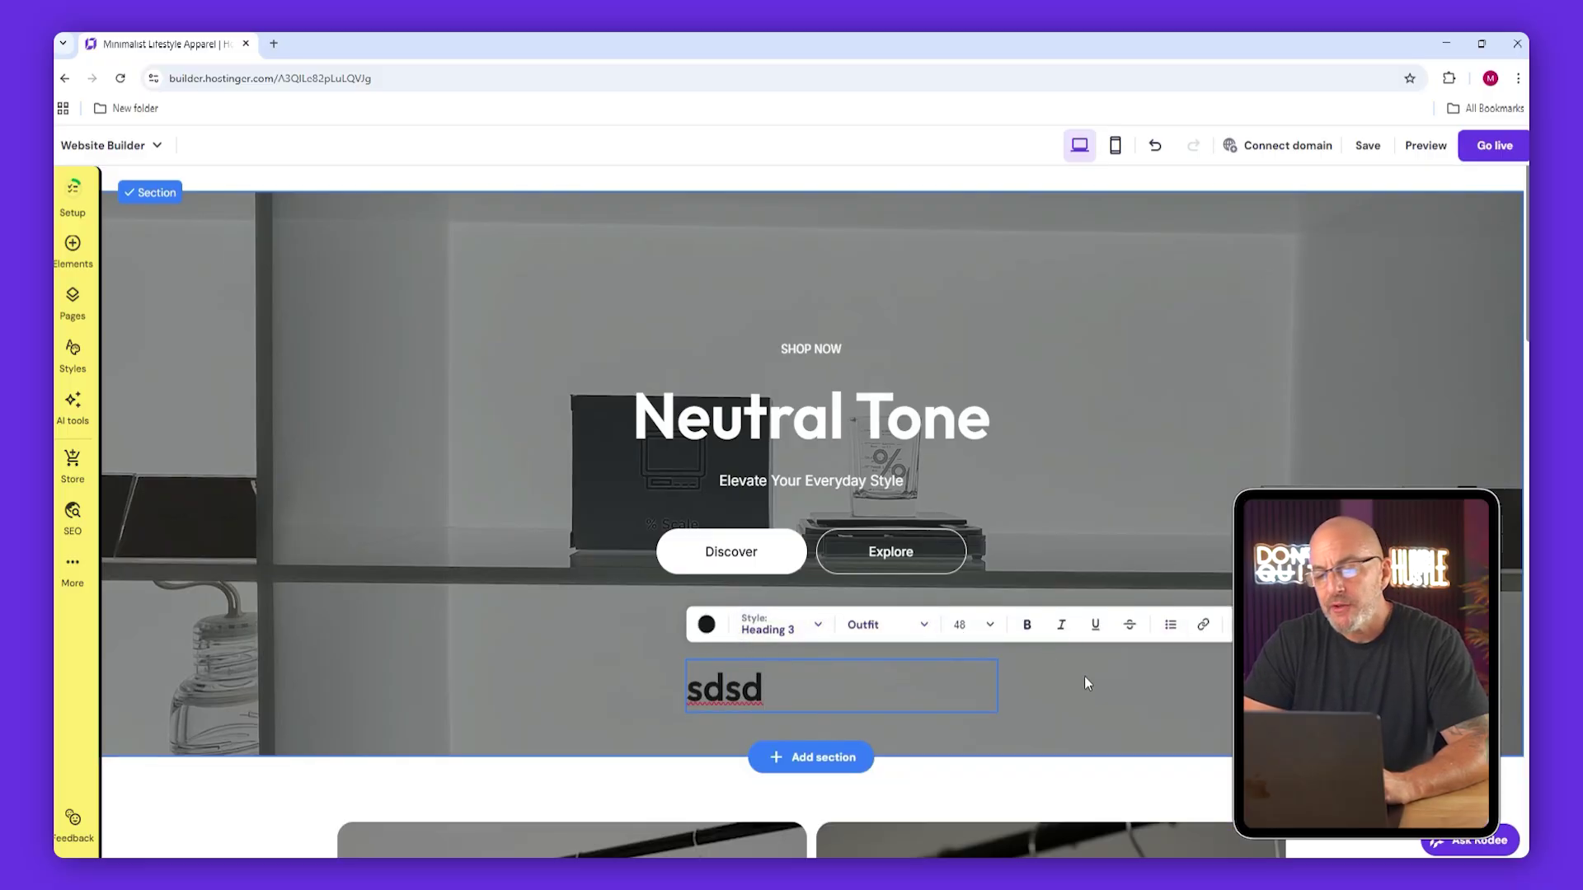
left_click(1002, 669)
left_click(918, 624)
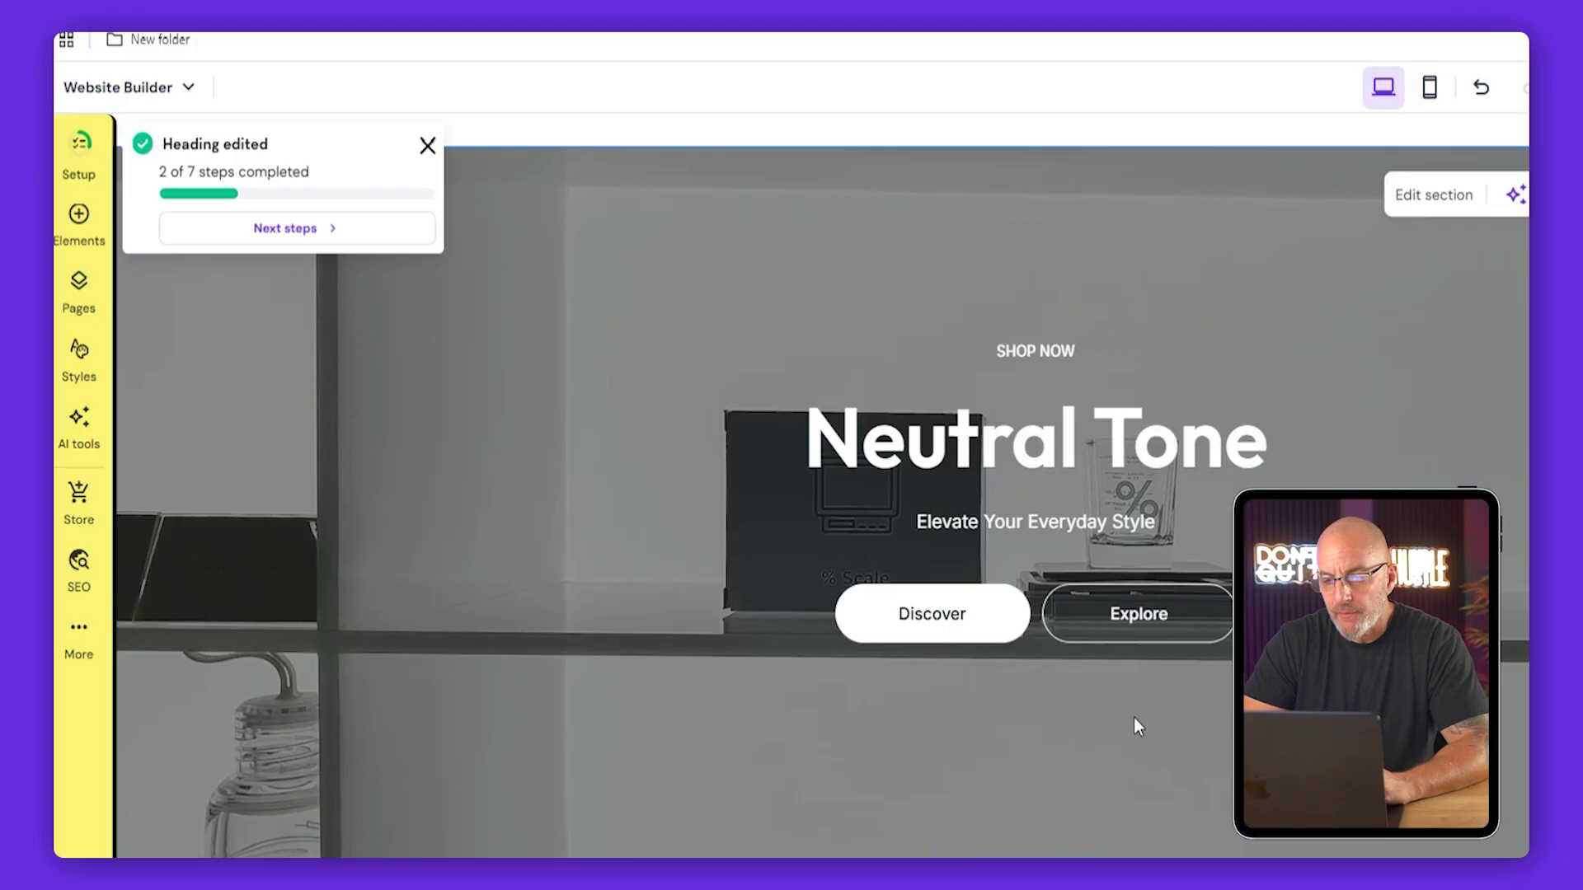
left_click(91, 298)
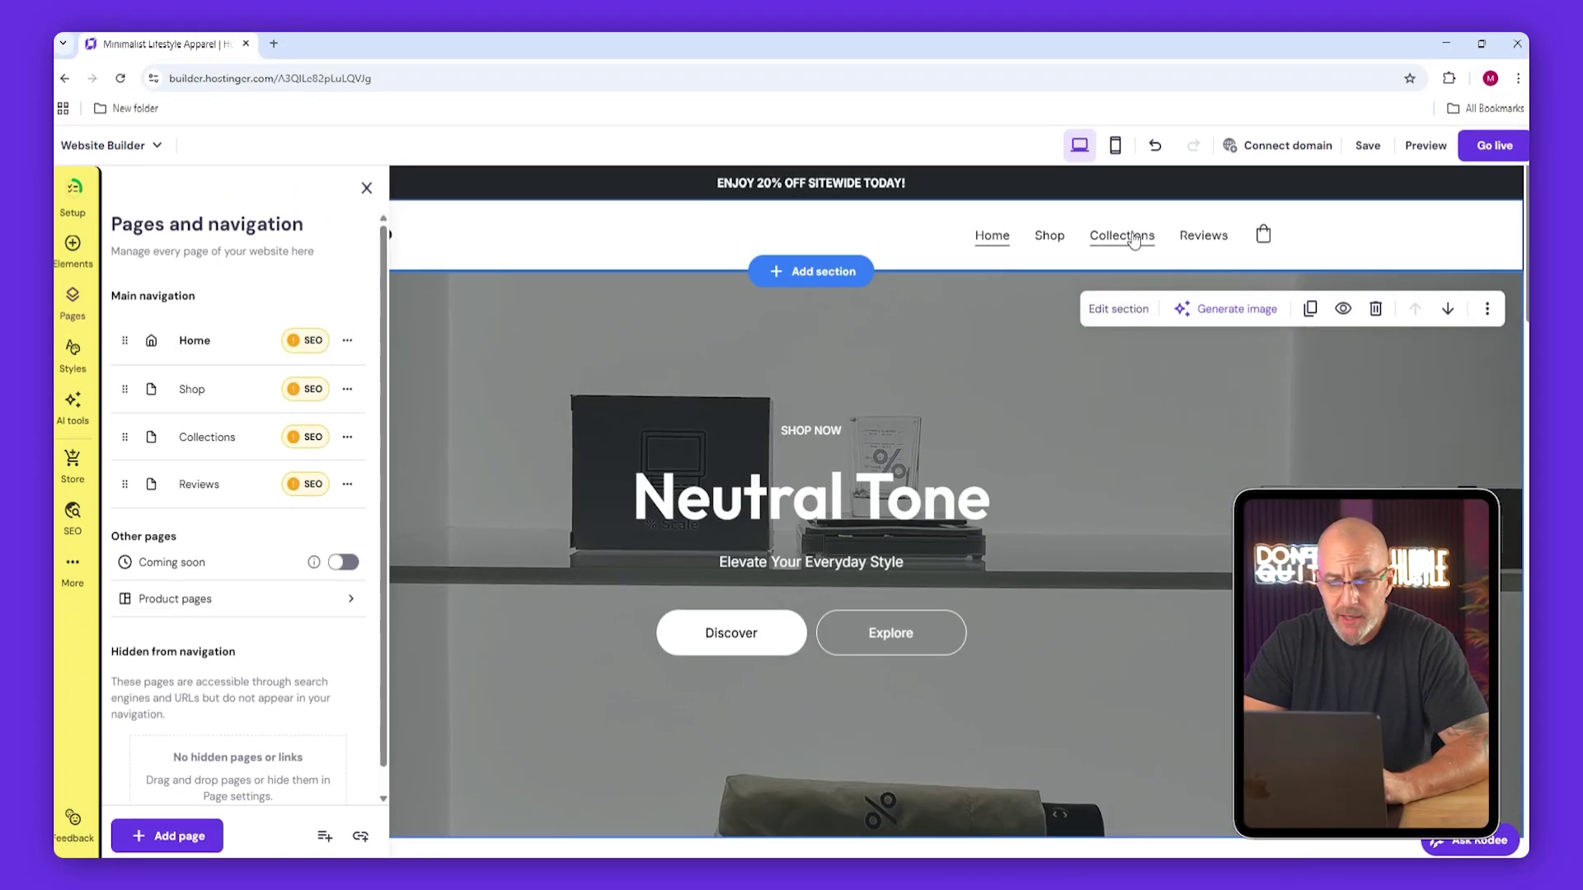
Browse the site Styles panel's font, button and animation settings.
left_click(75, 353)
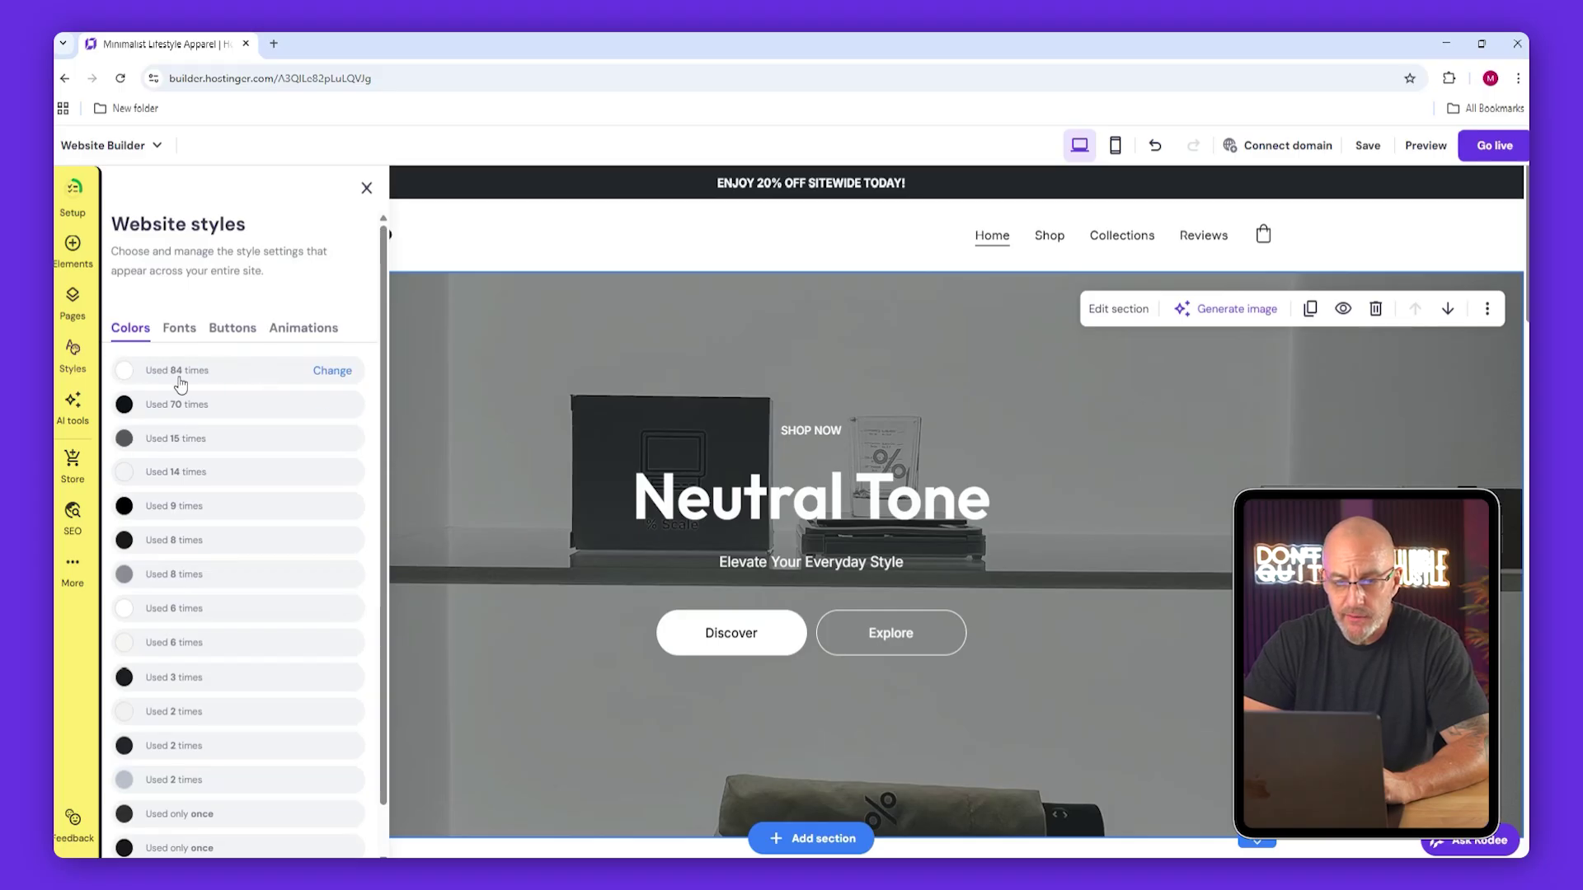
left_click(179, 328)
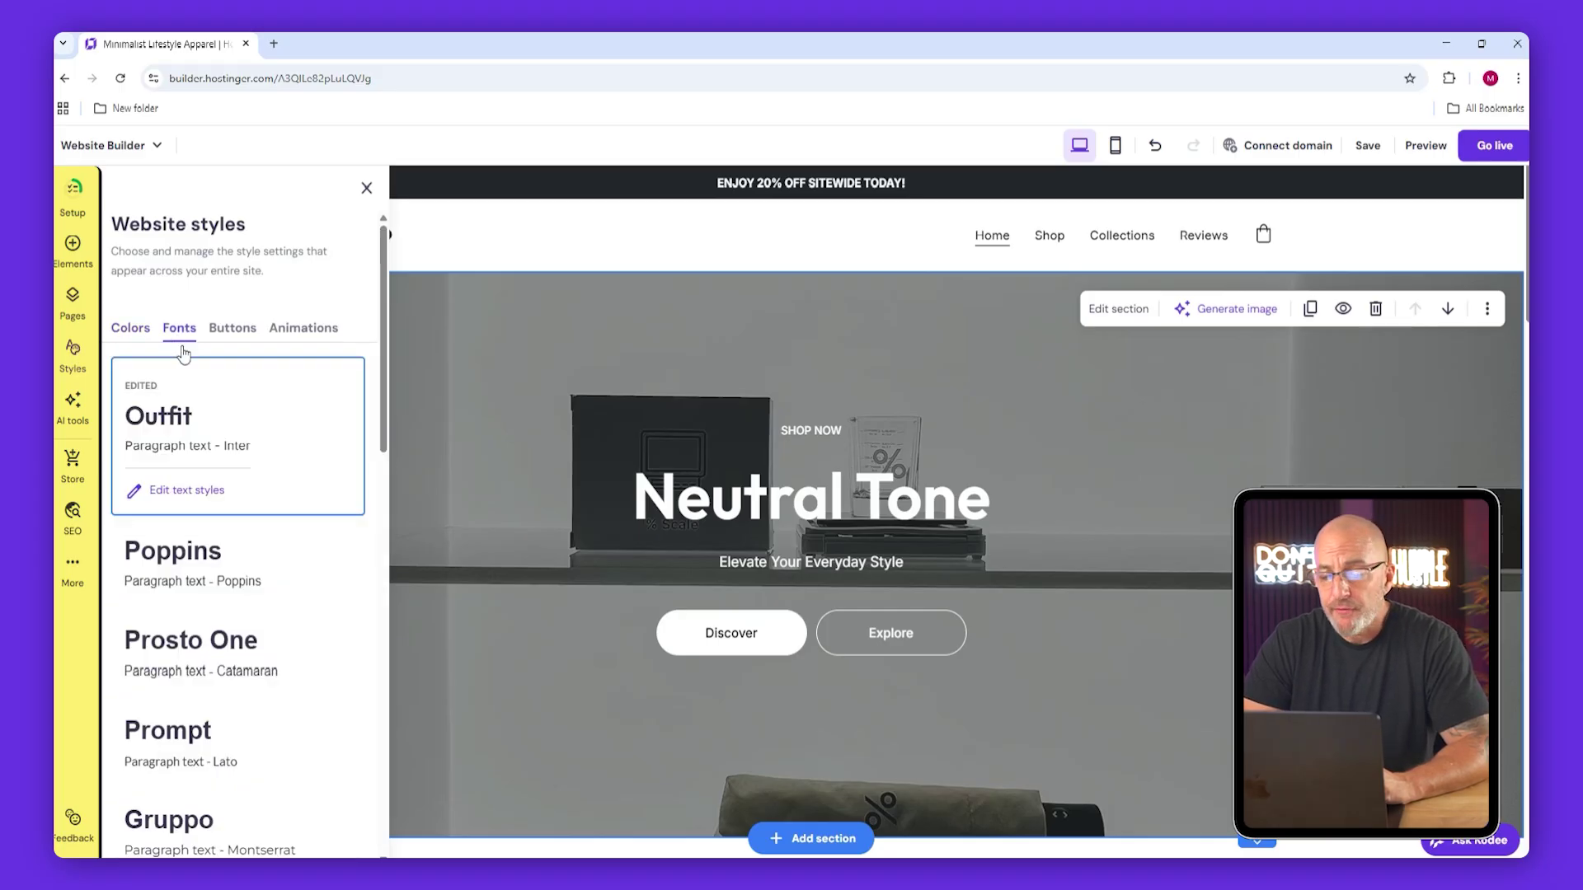
left_click(229, 328)
left_click(294, 327)
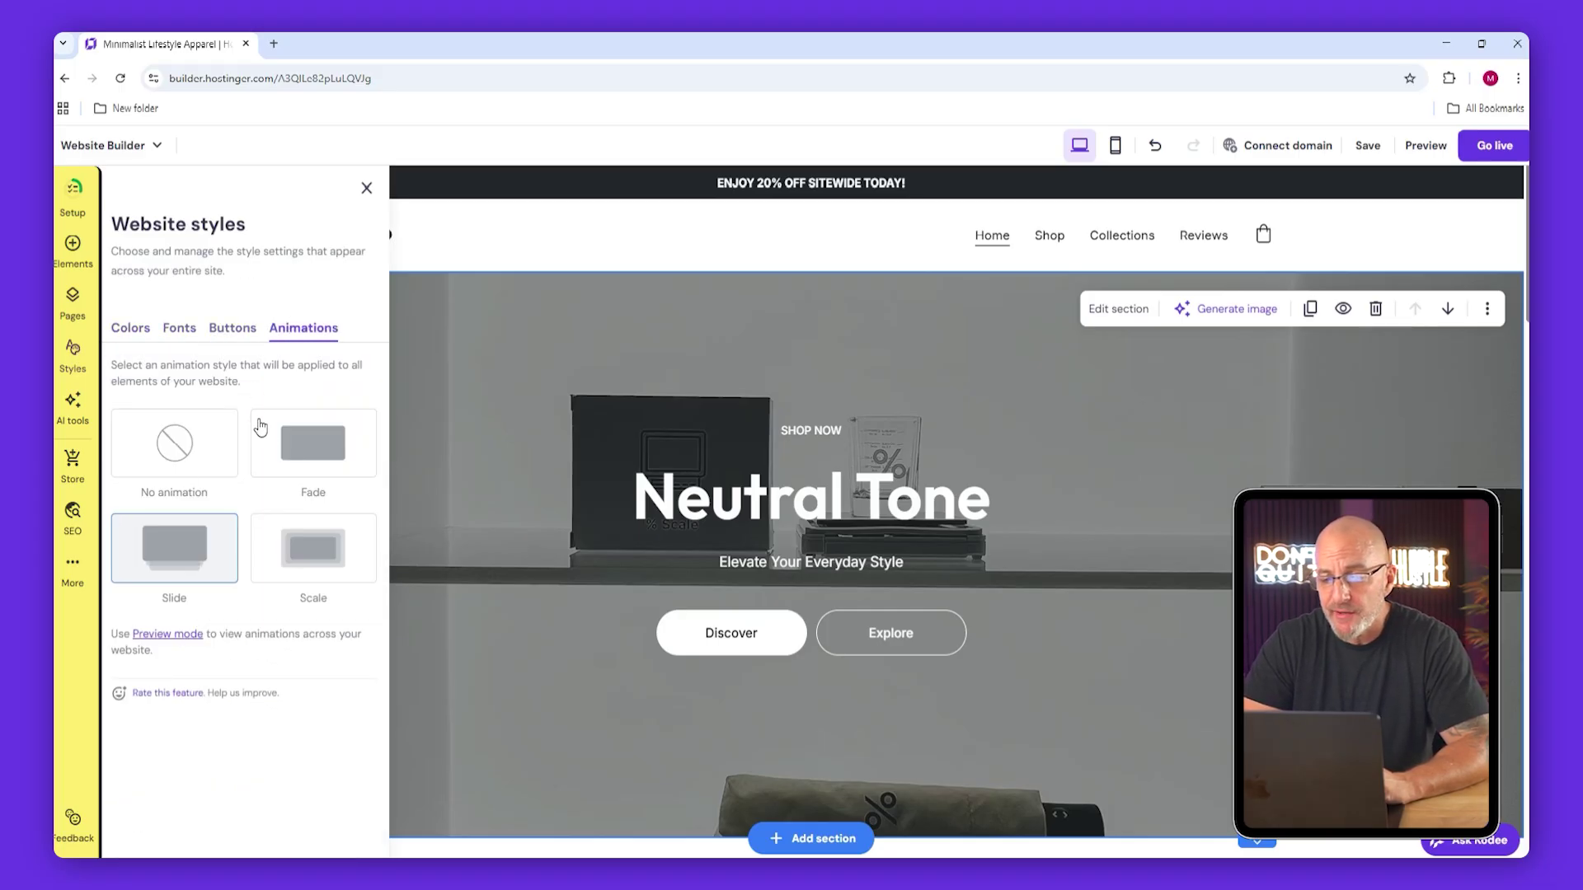
Look through the AI tools, Store and SEO panels, then close the SEO overview.
left_click(74, 404)
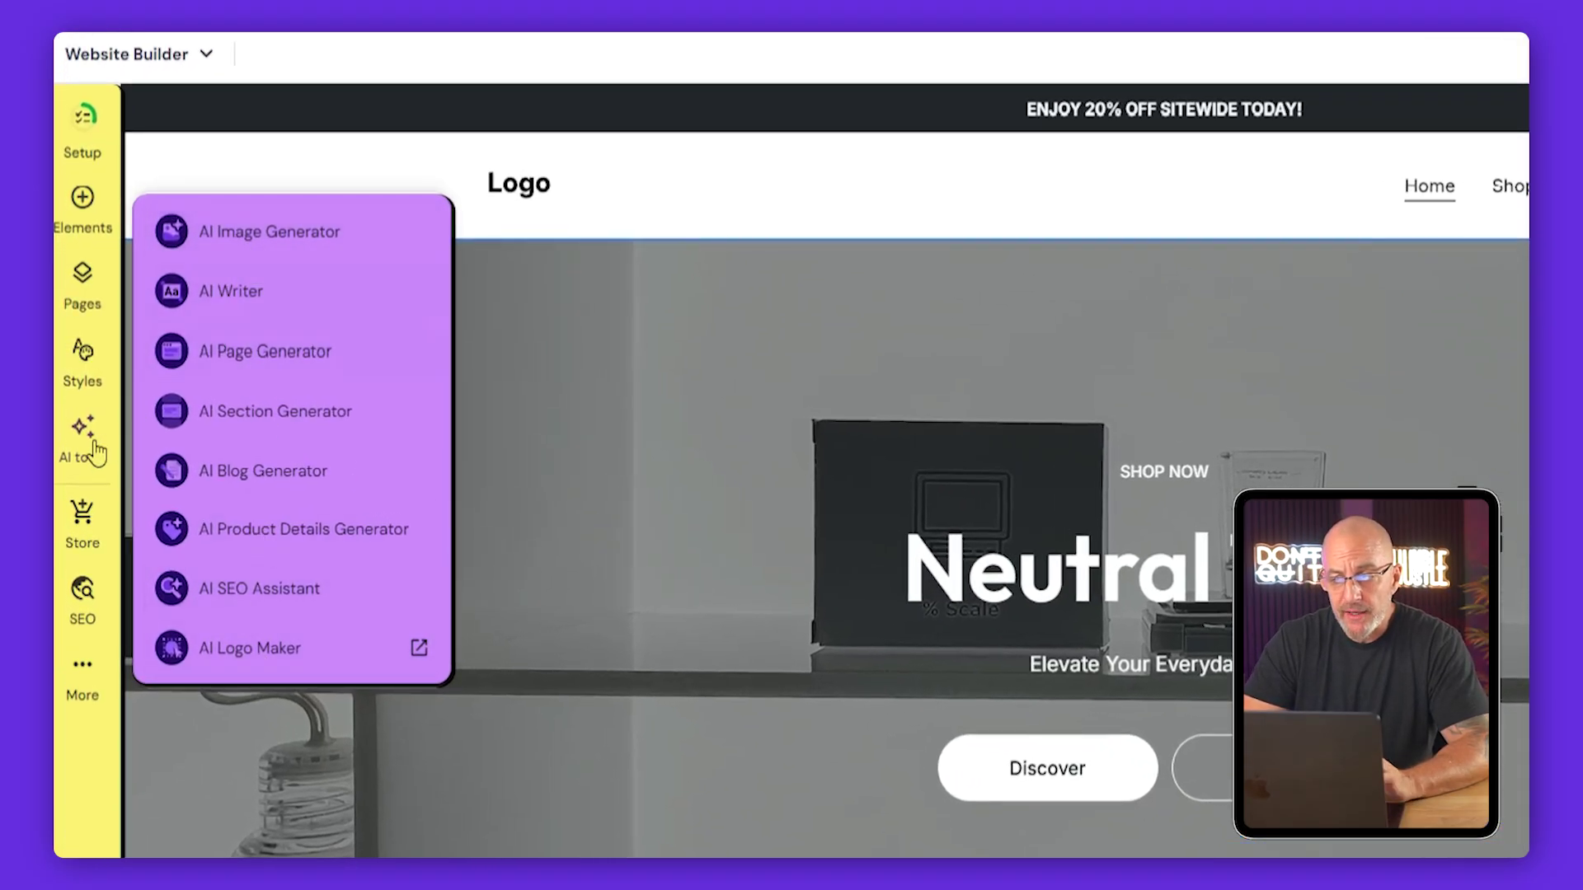
left_click(82, 523)
scroll(331, 274, "down", 1)
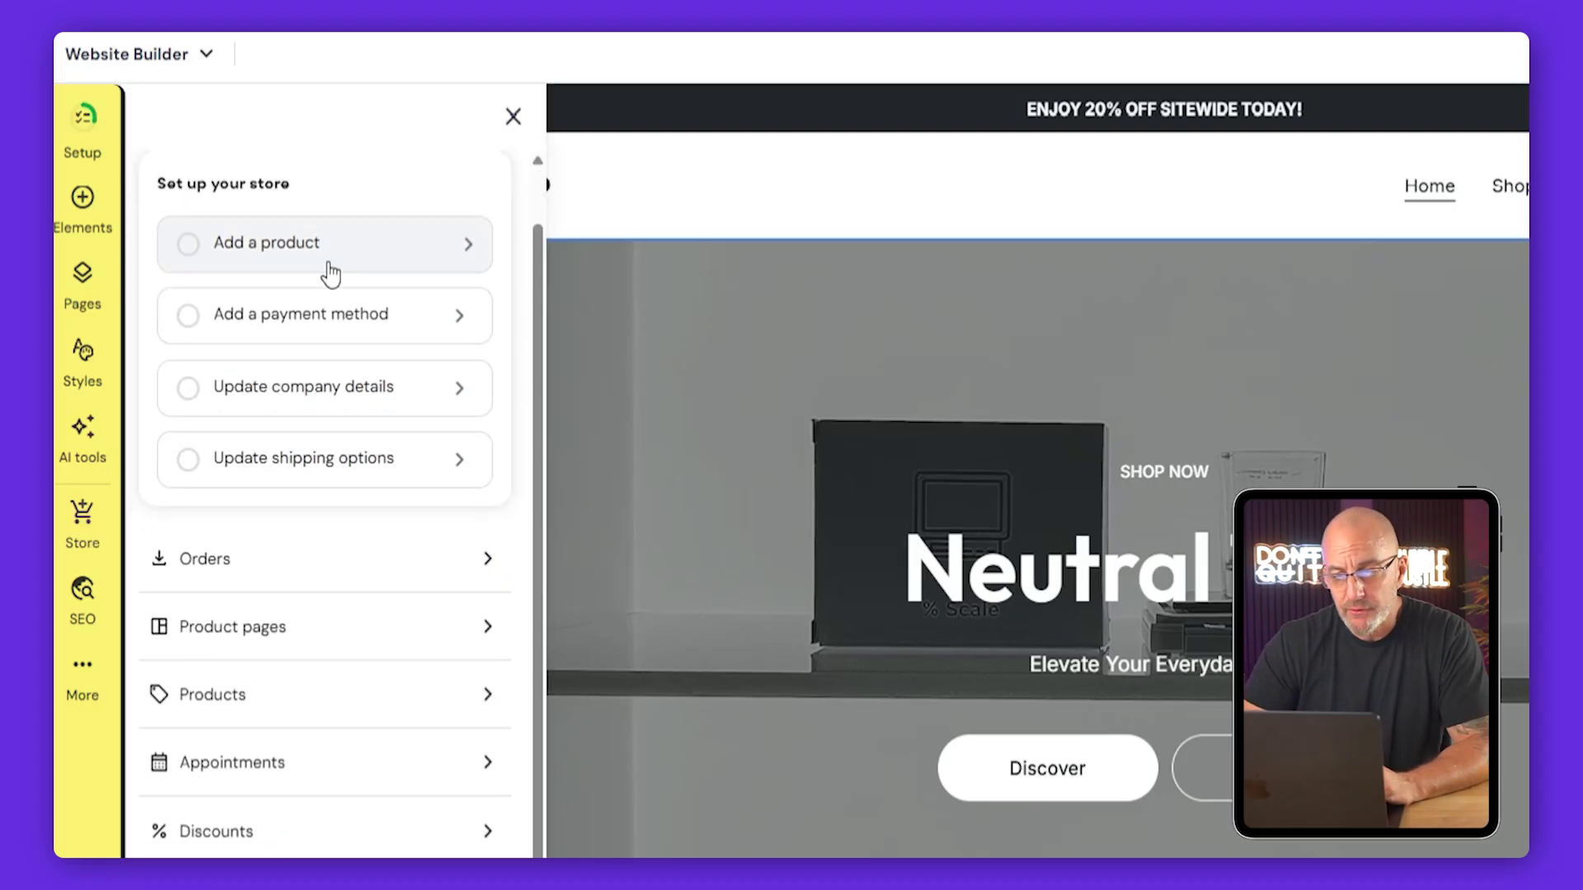
scroll(363, 239, "up", 1)
scroll(379, 461, "down", 1)
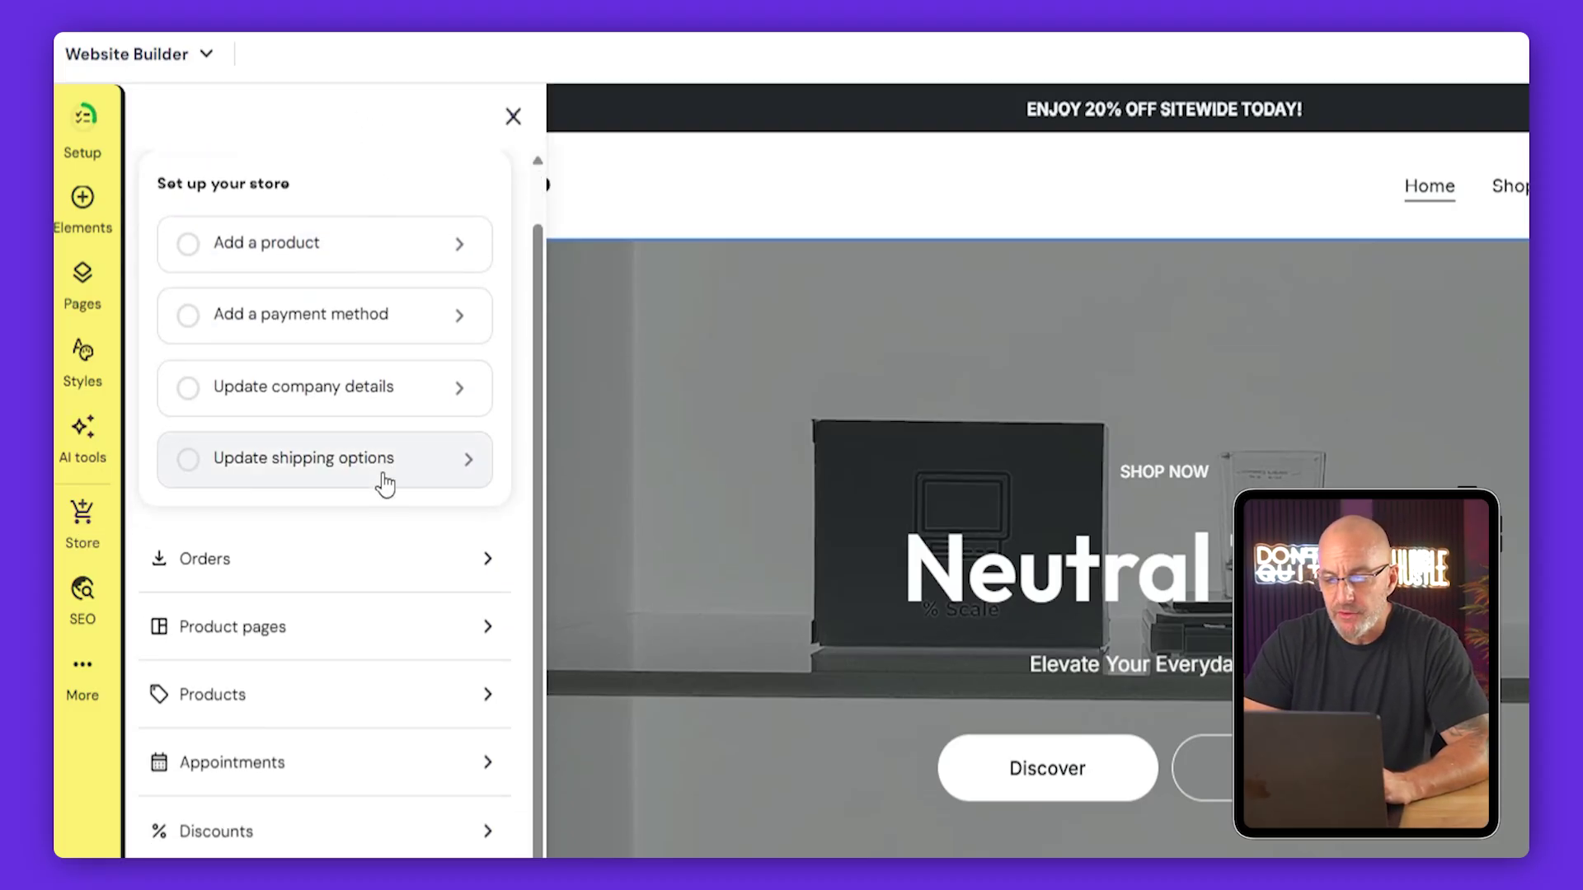
left_click(82, 594)
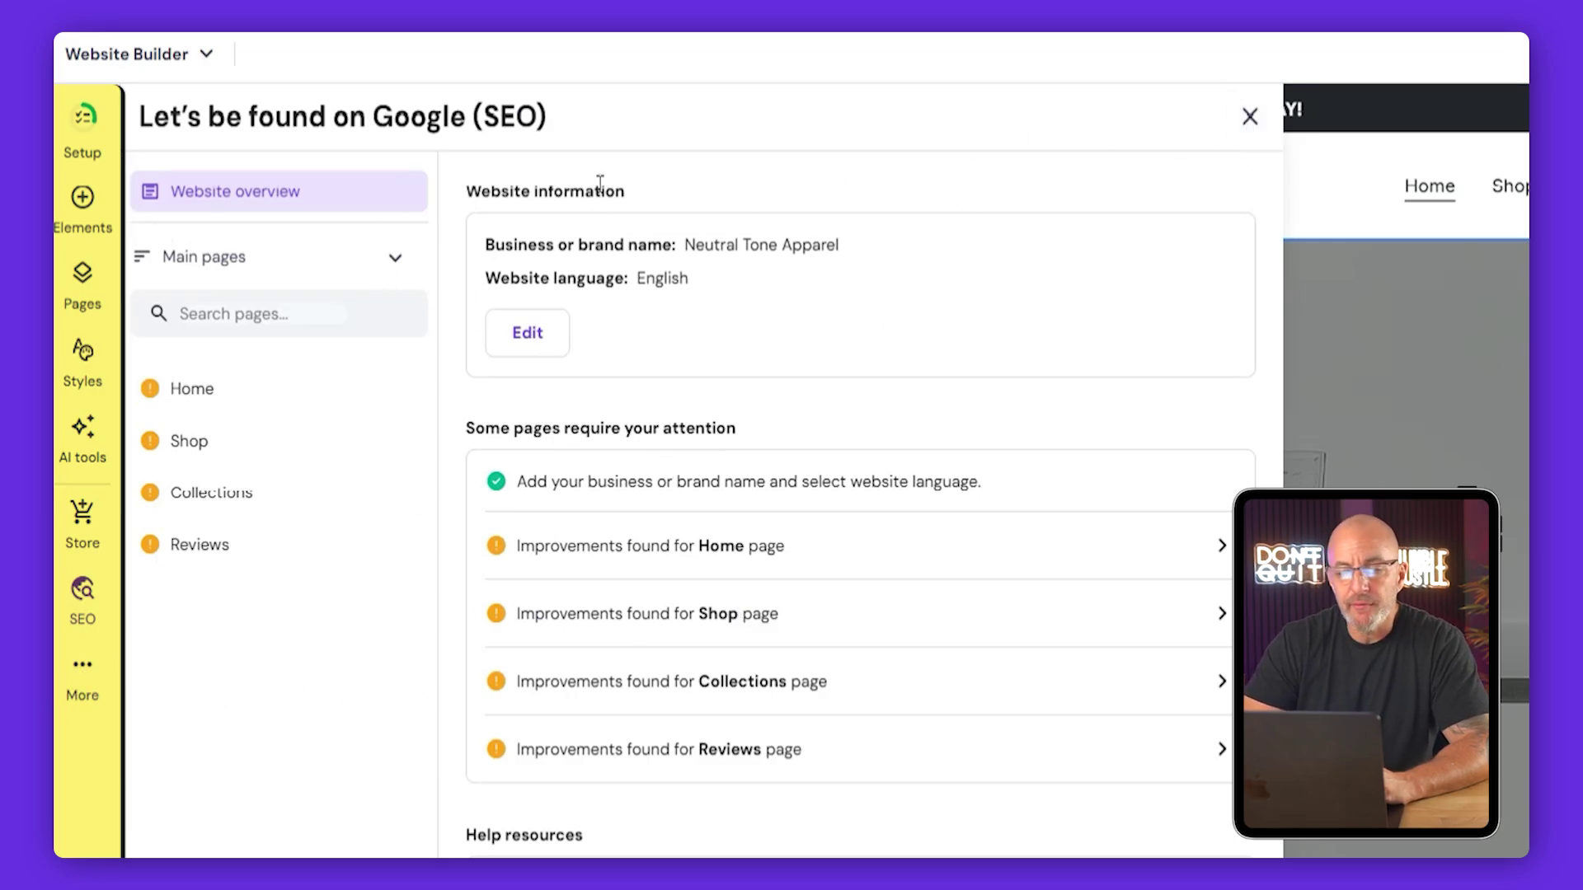
left_click(1250, 117)
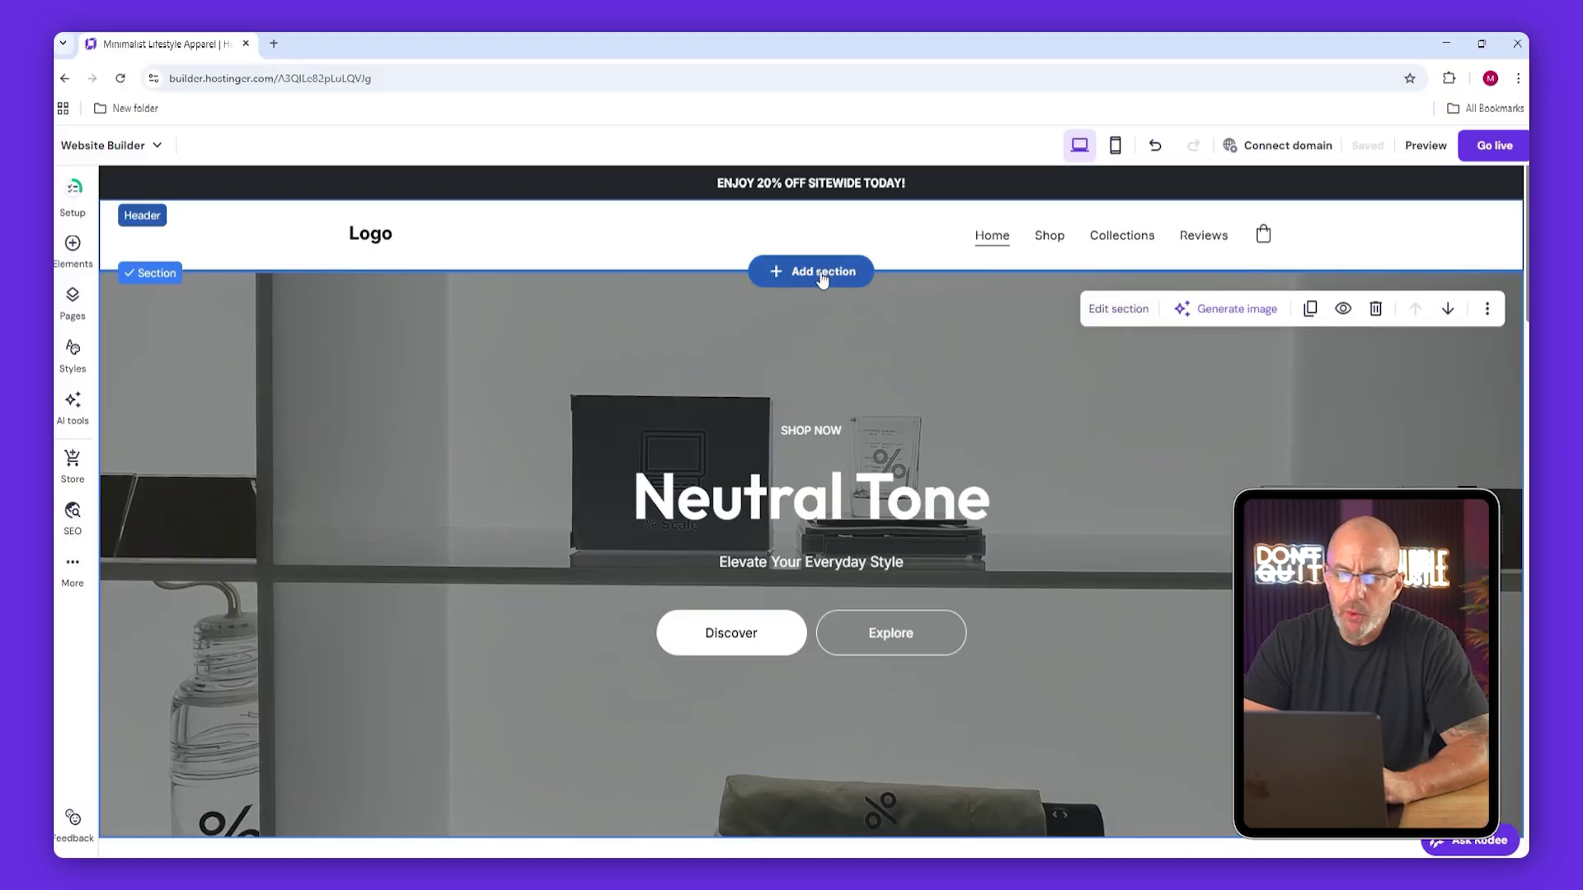
scroll(833, 280, "down", 3)
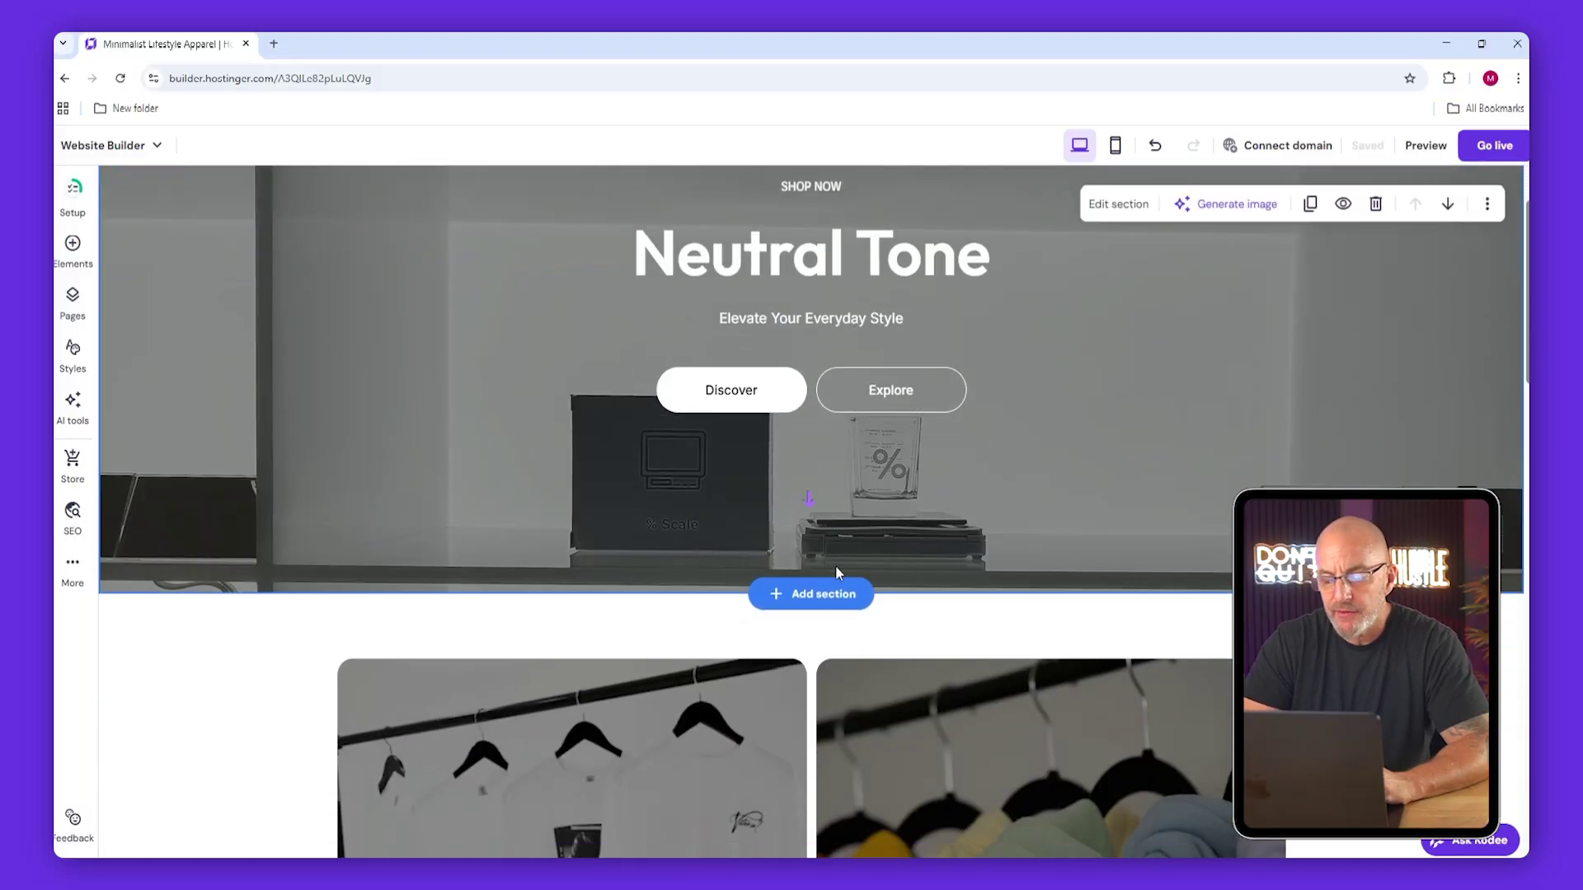
left_click(781, 598)
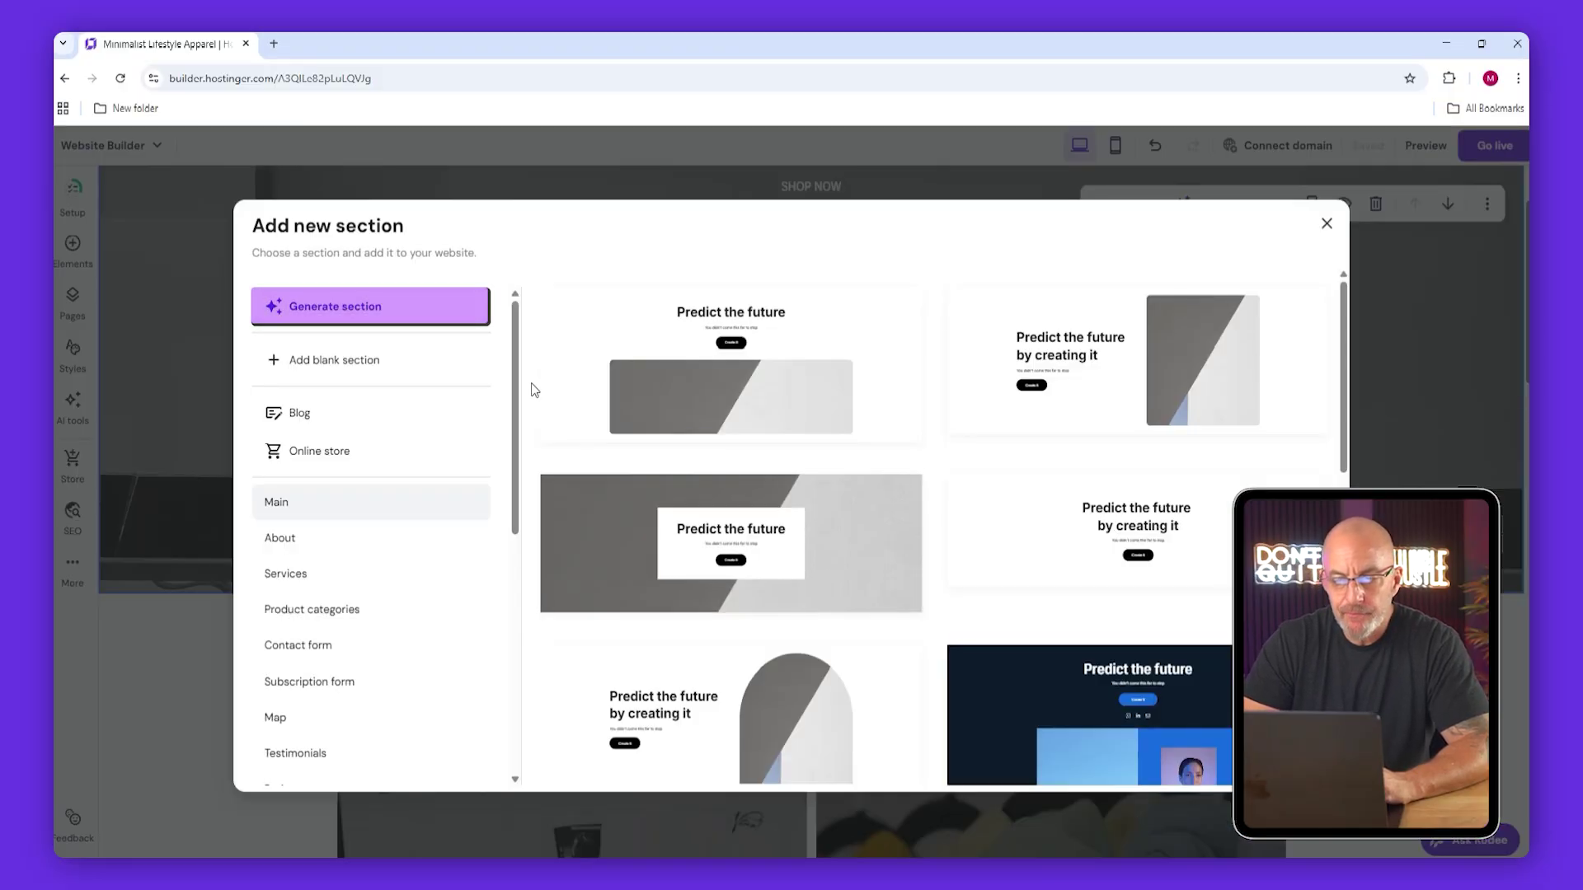
left_click(371, 310)
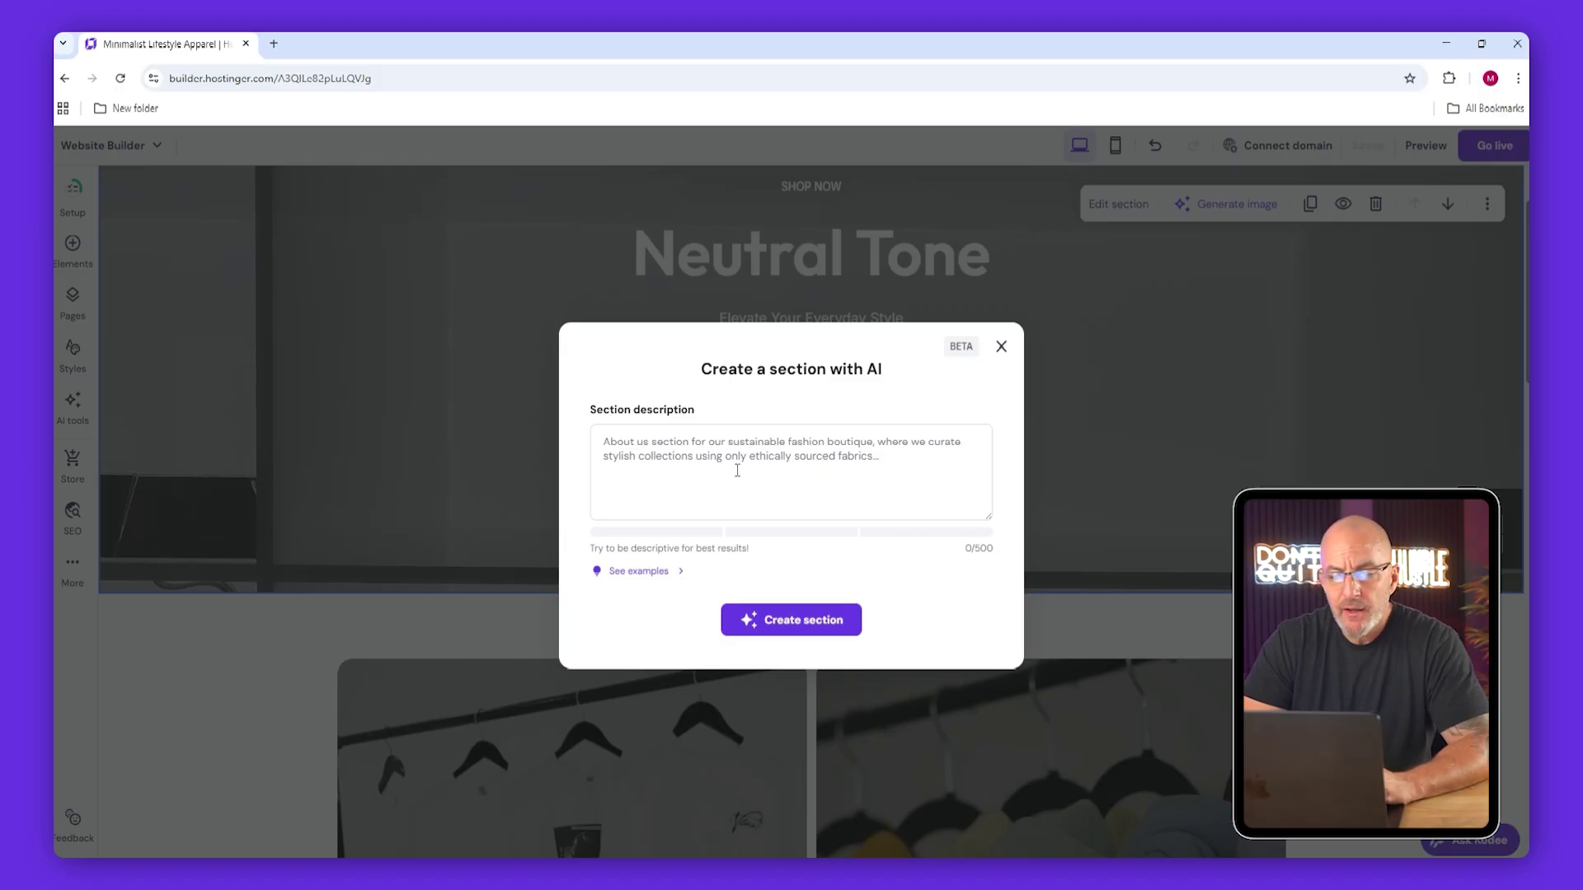
left_click(1001, 348)
left_click(804, 594)
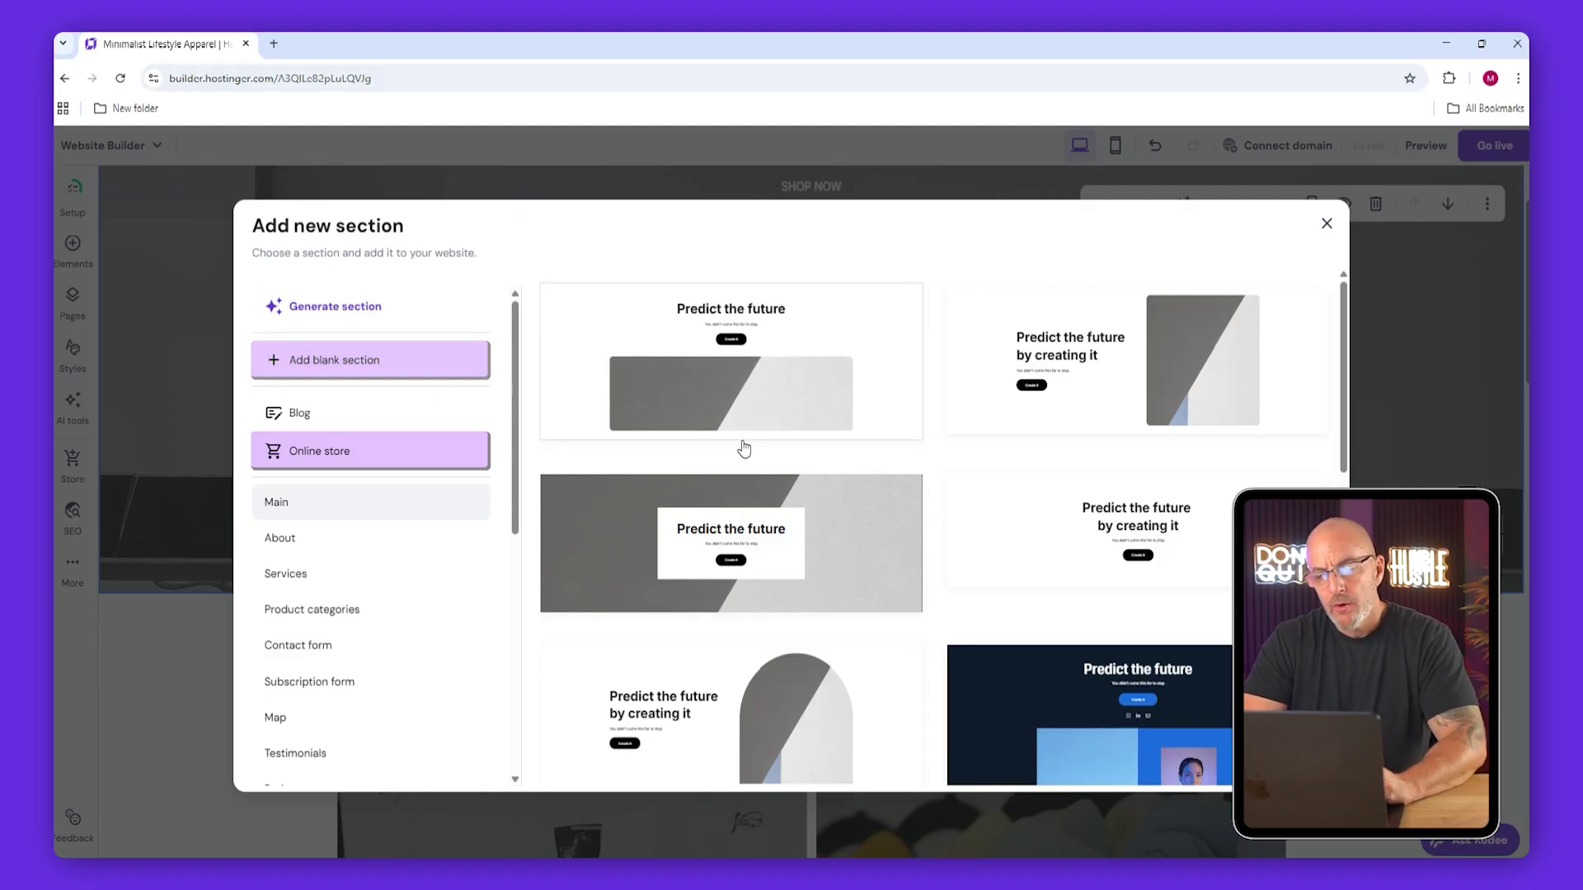
left_click(345, 452)
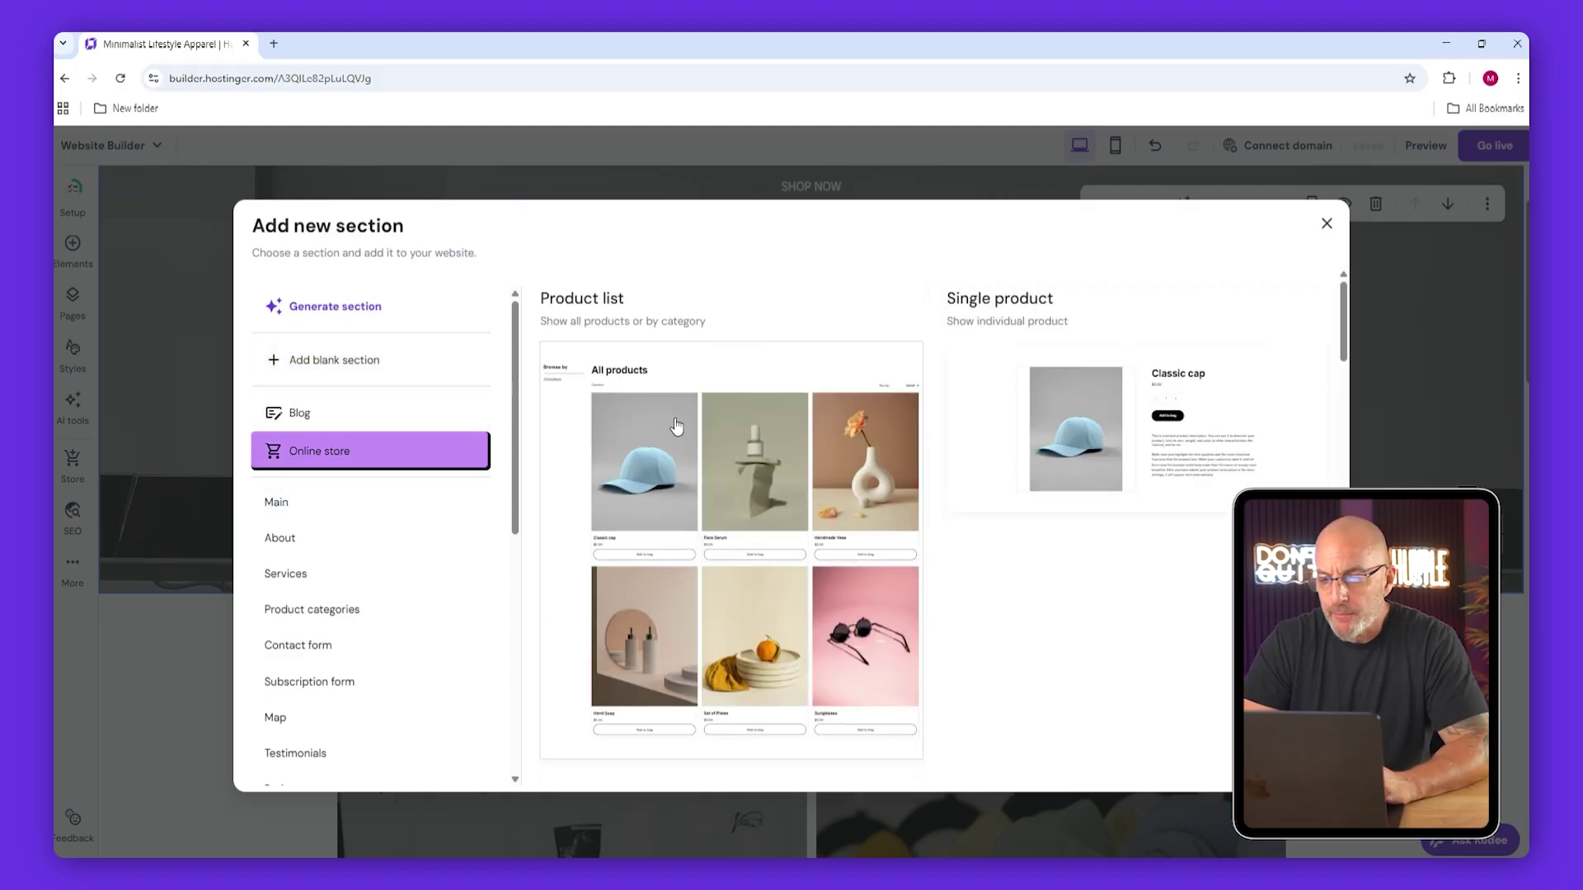
left_click(363, 528)
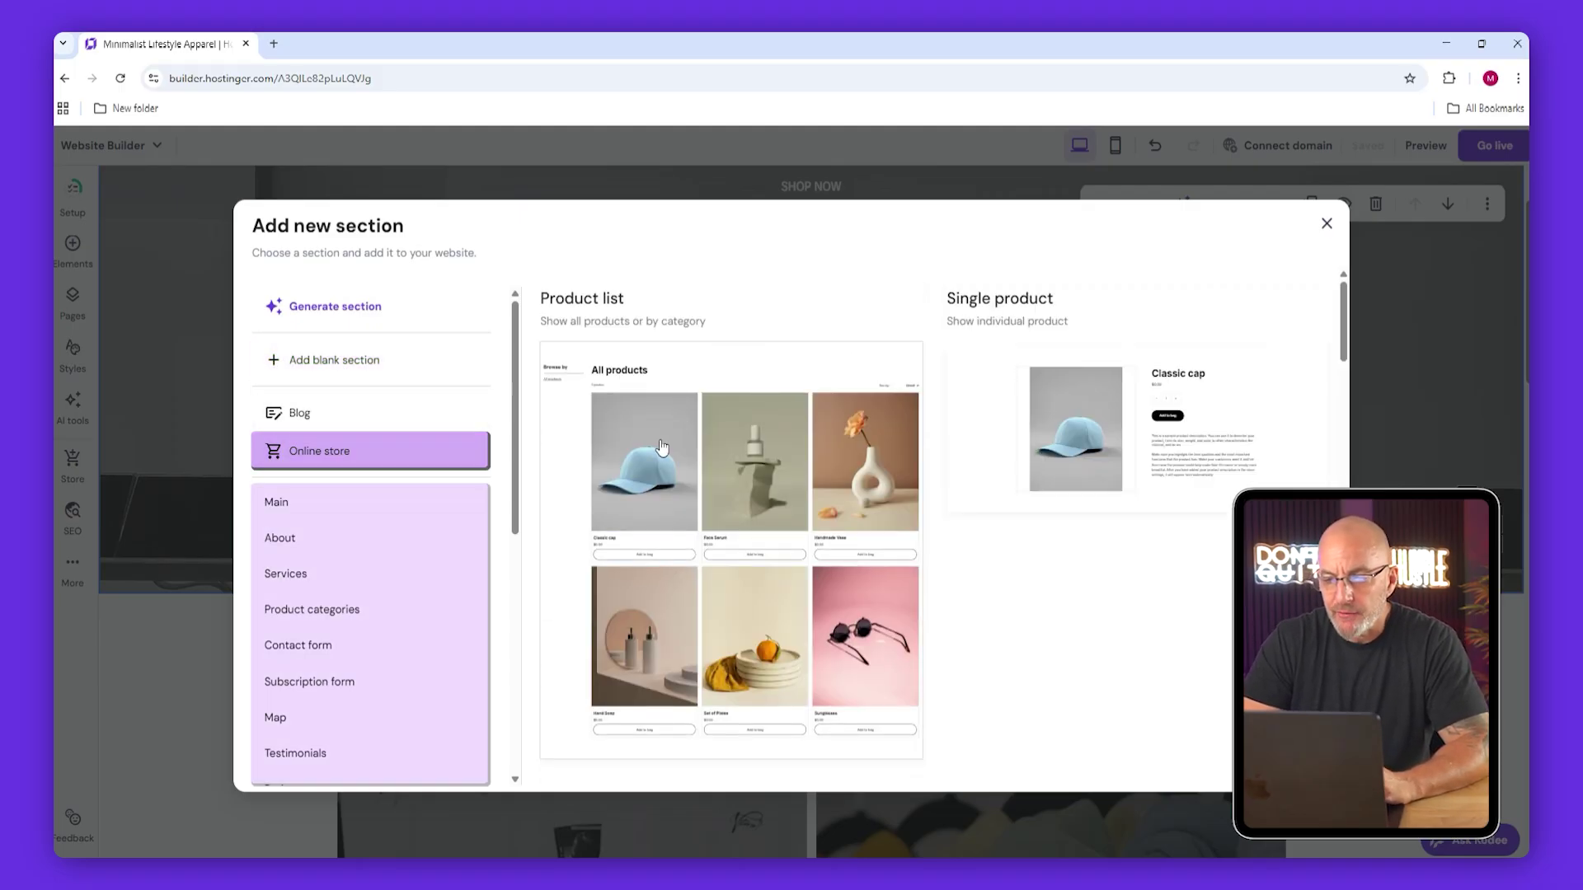
left_click(356, 511)
left_click(313, 552)
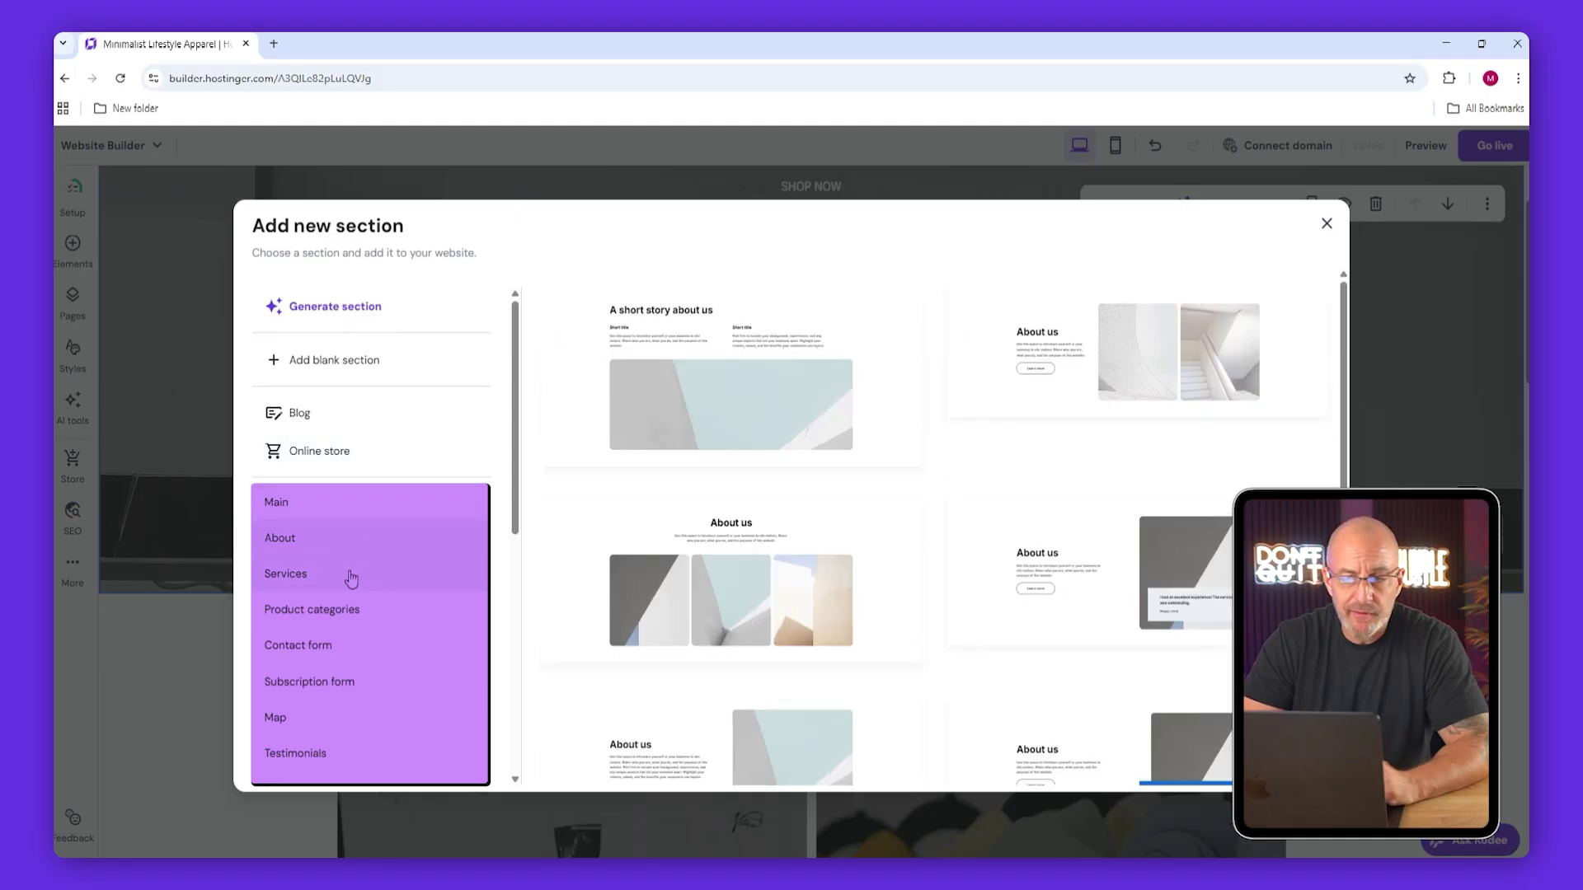
left_click(348, 584)
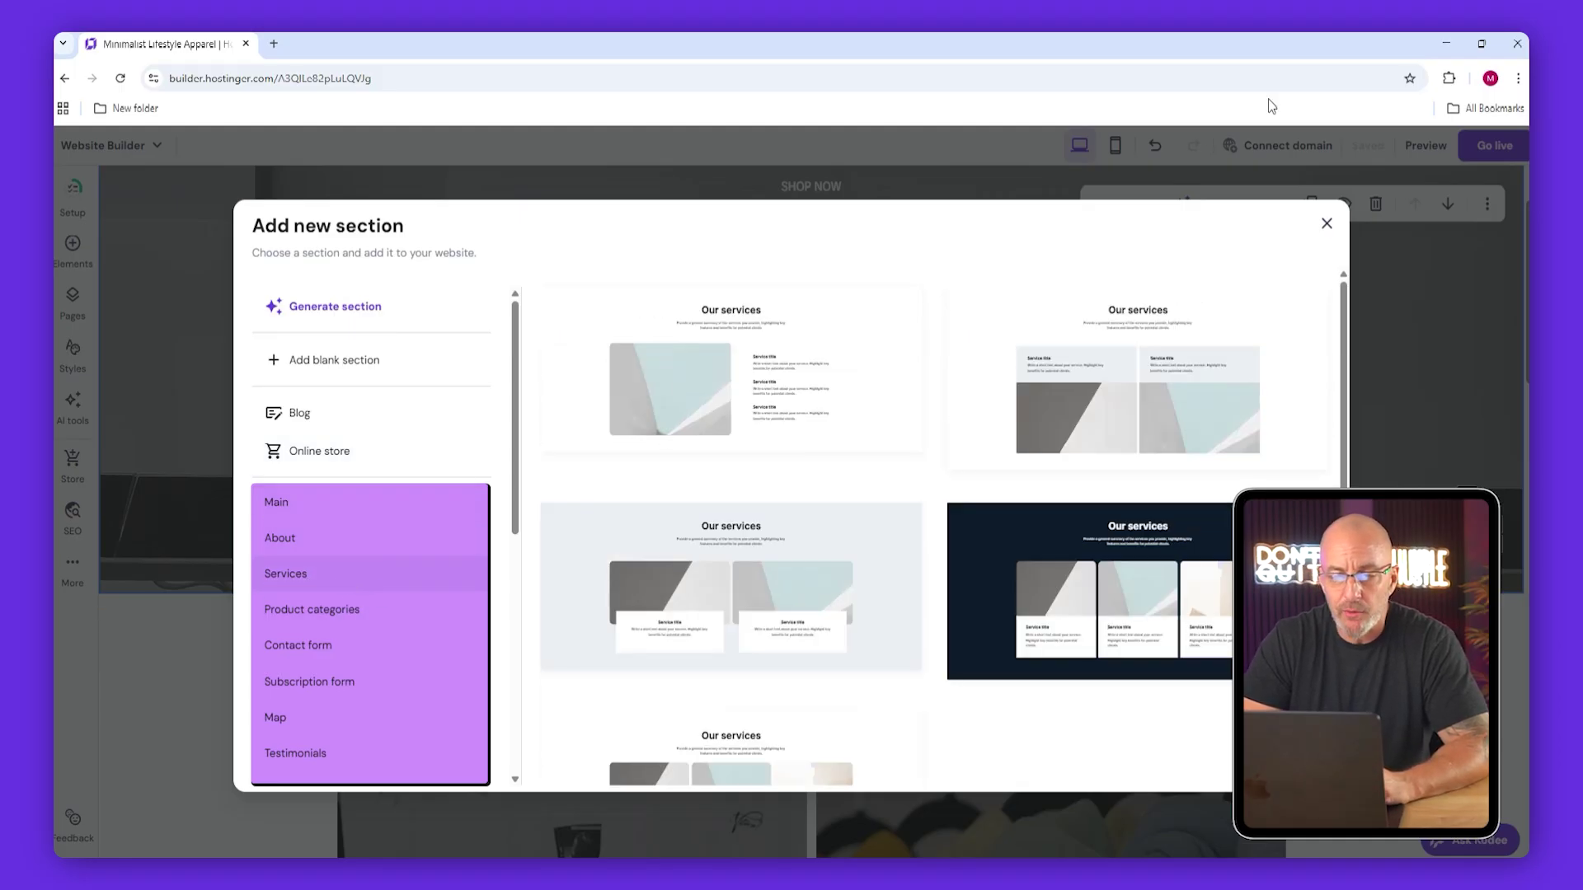
left_click(1326, 225)
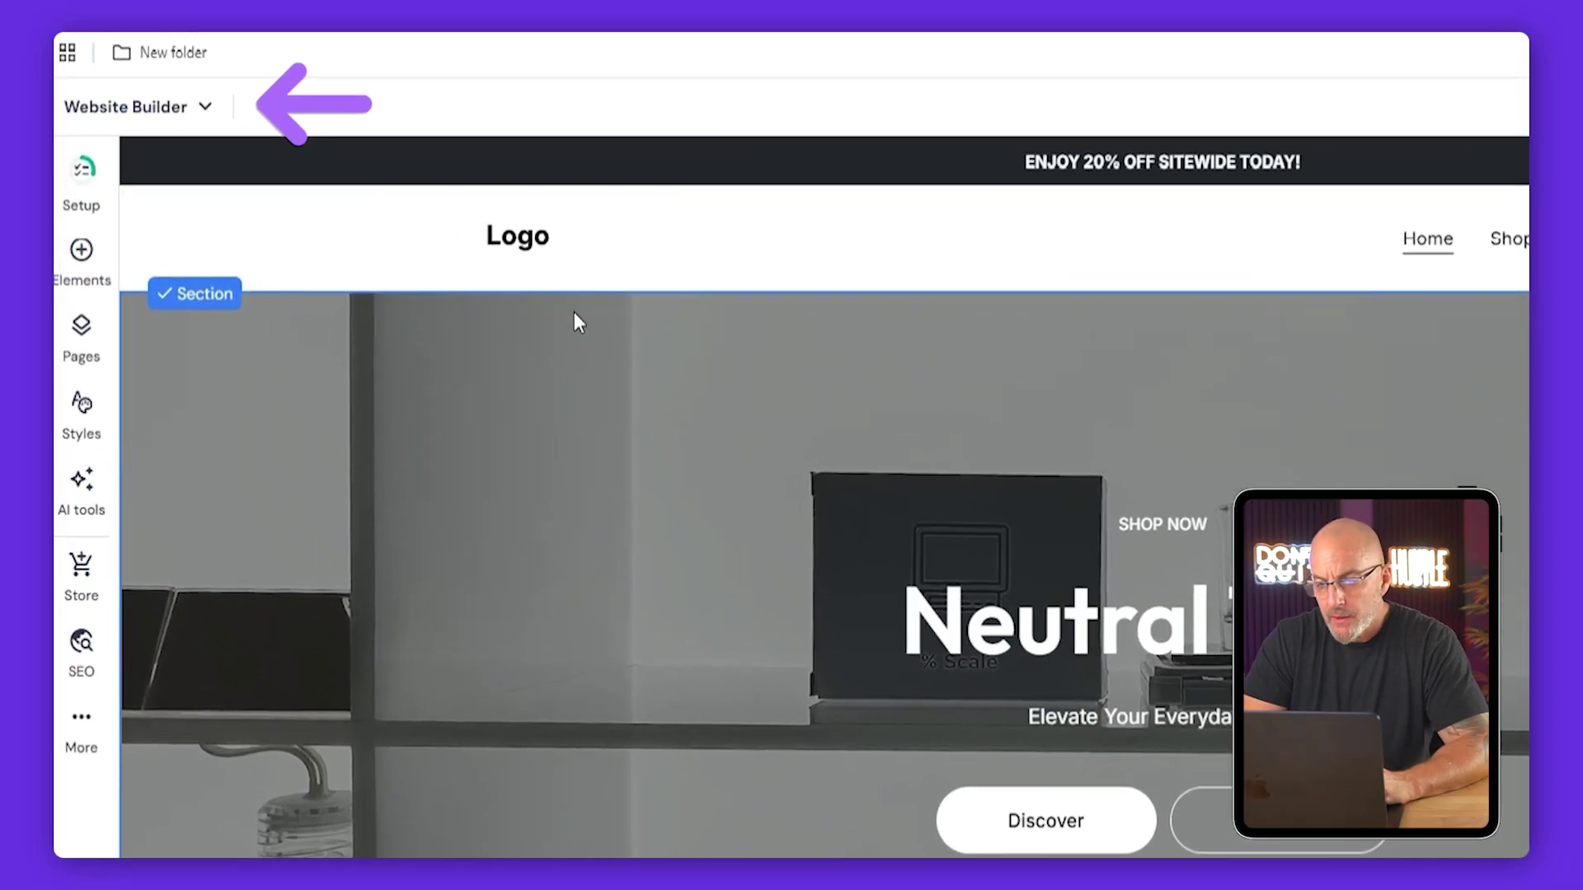
Go to Manage store > Integrations and start adding Printful to the online store.
left_click(135, 148)
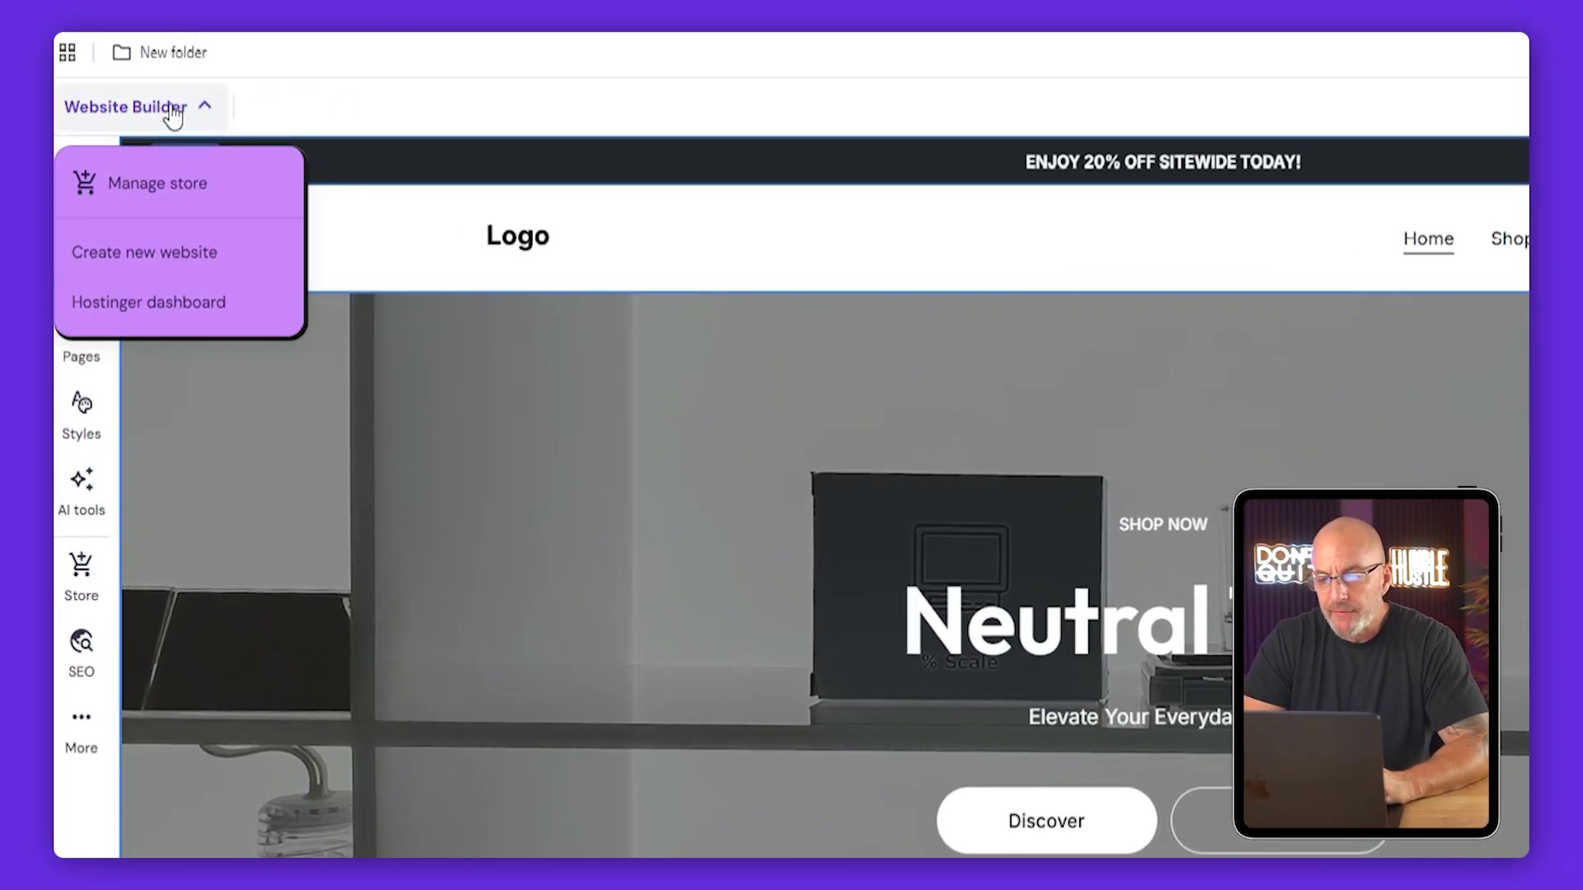
left_click(157, 189)
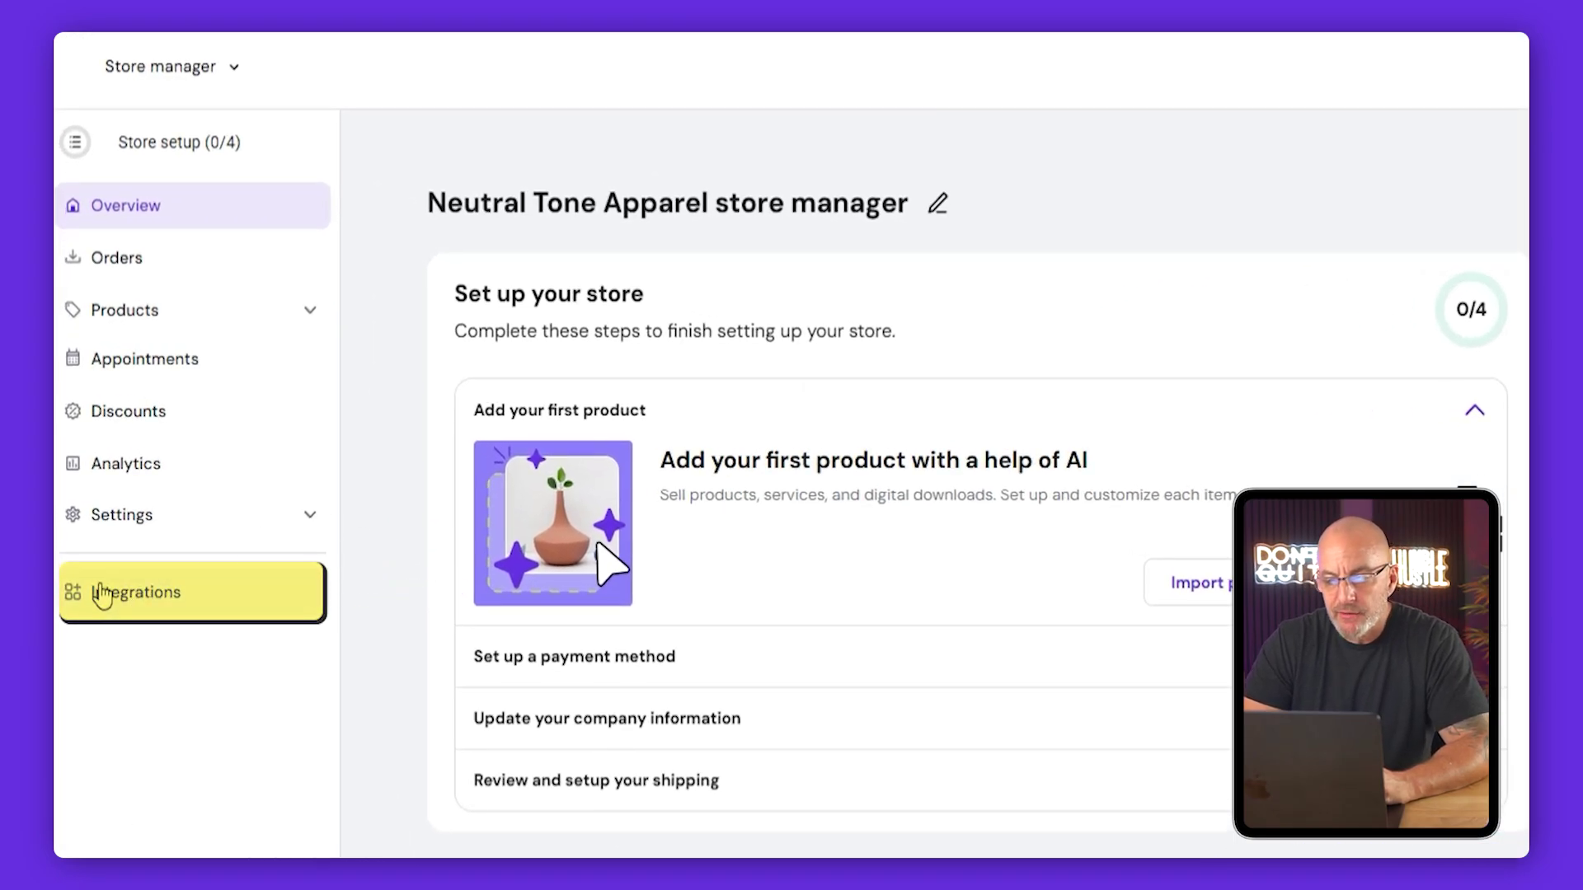
left_click(103, 592)
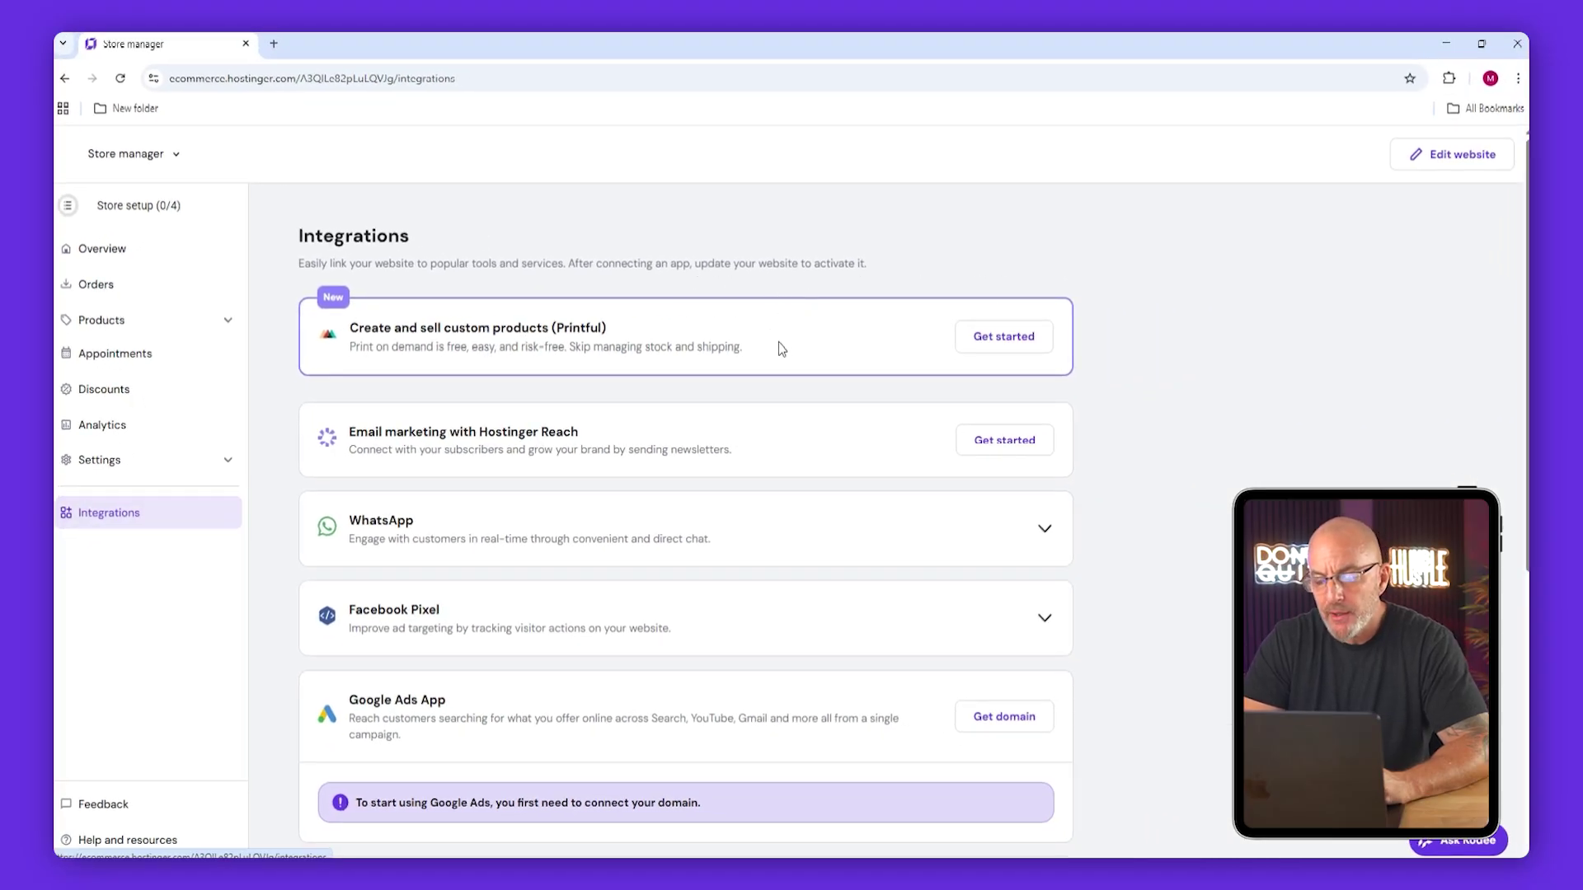
left_click(1018, 343)
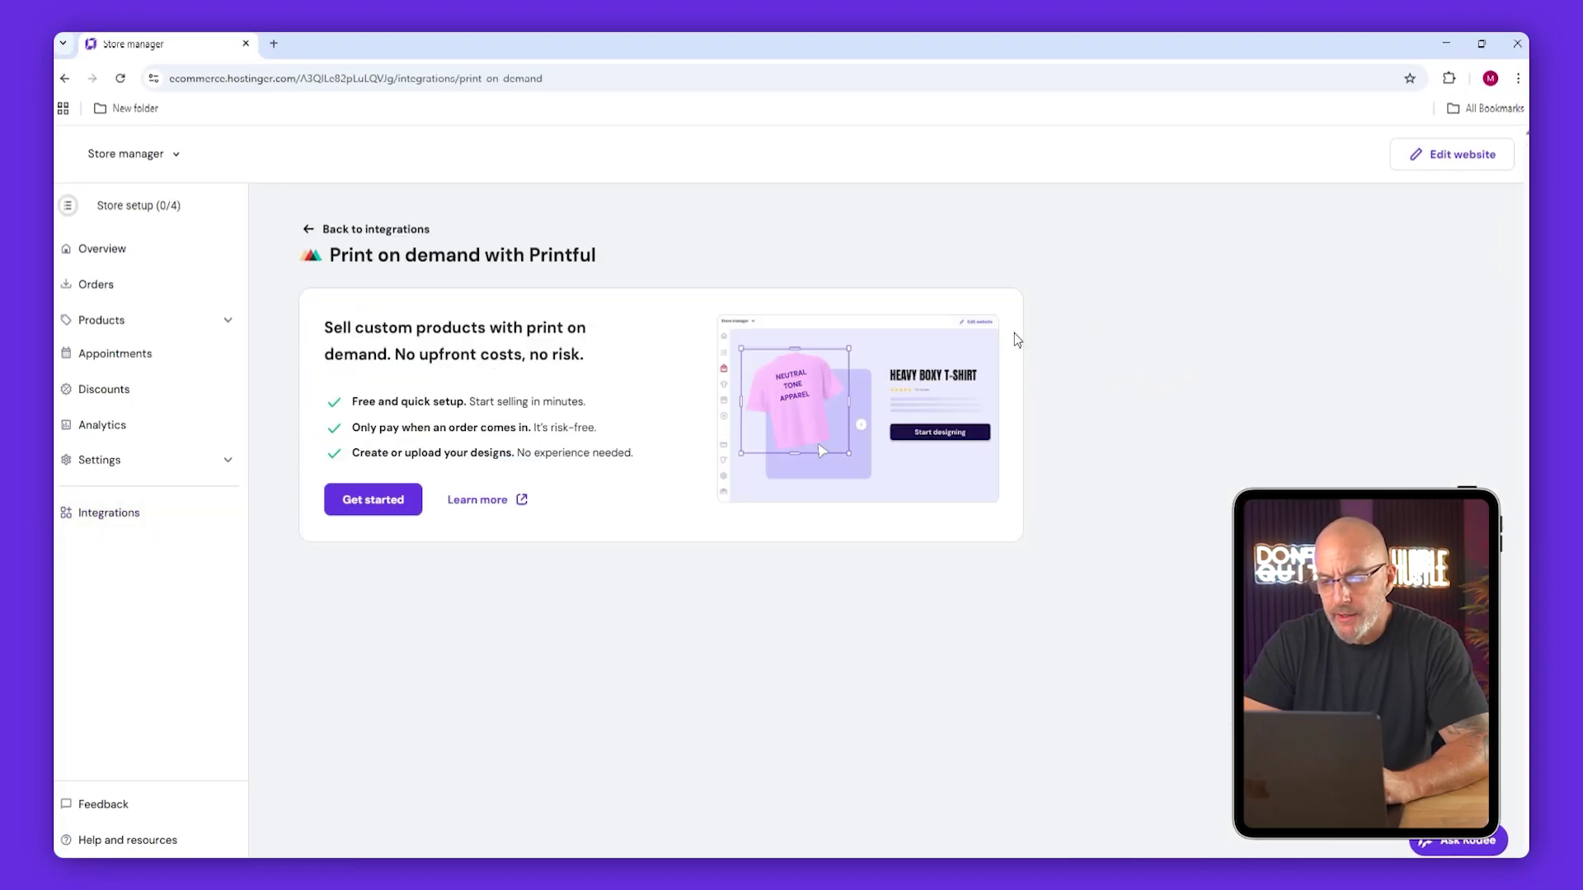
left_click(385, 504)
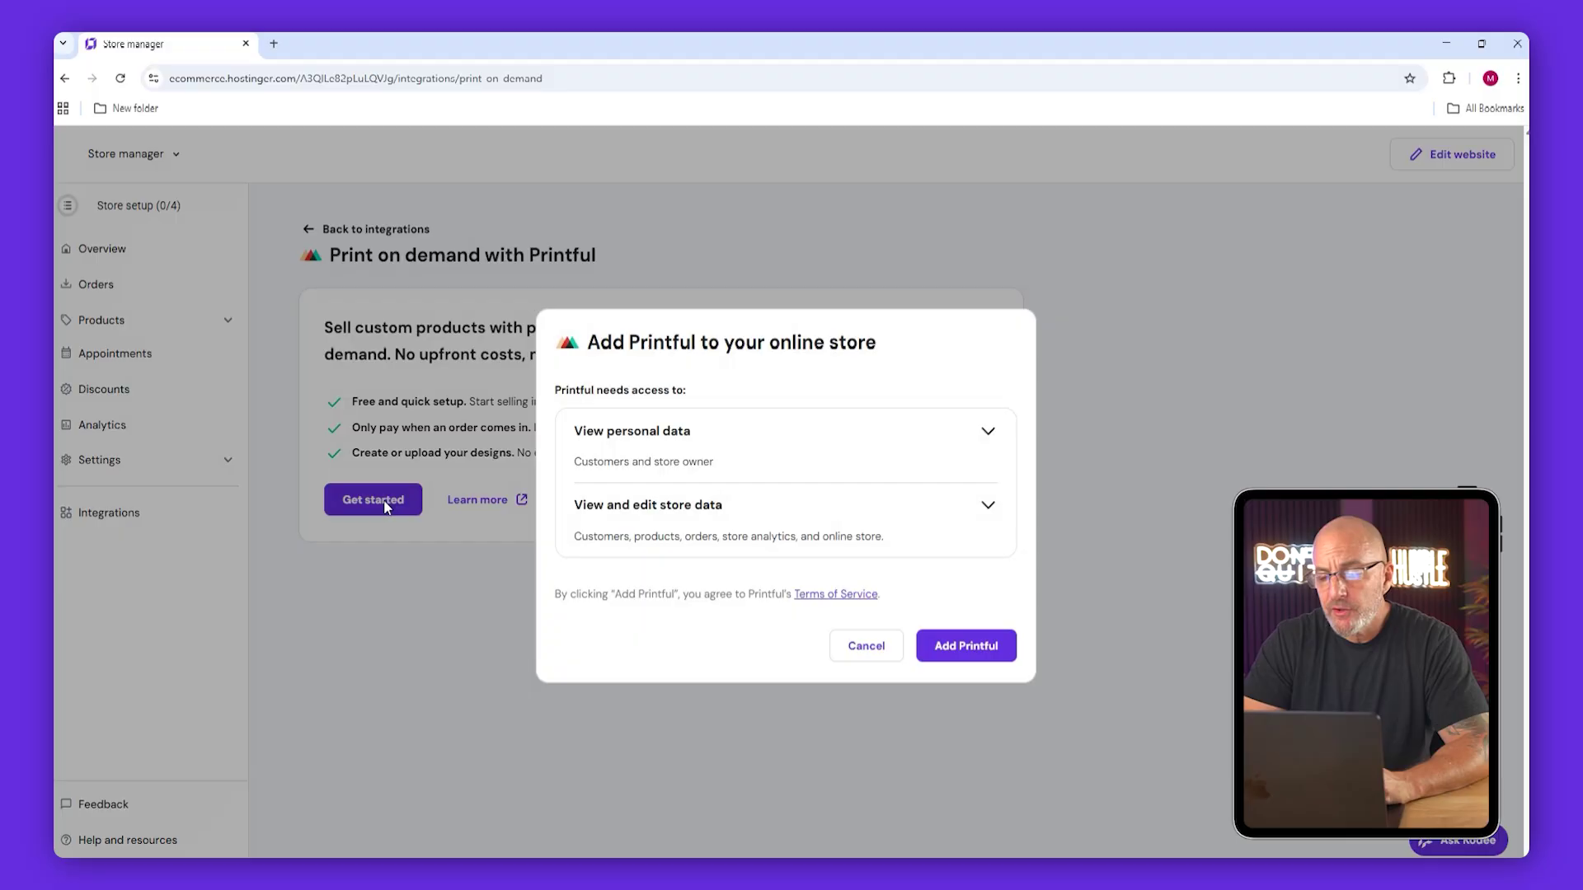
left_click(976, 656)
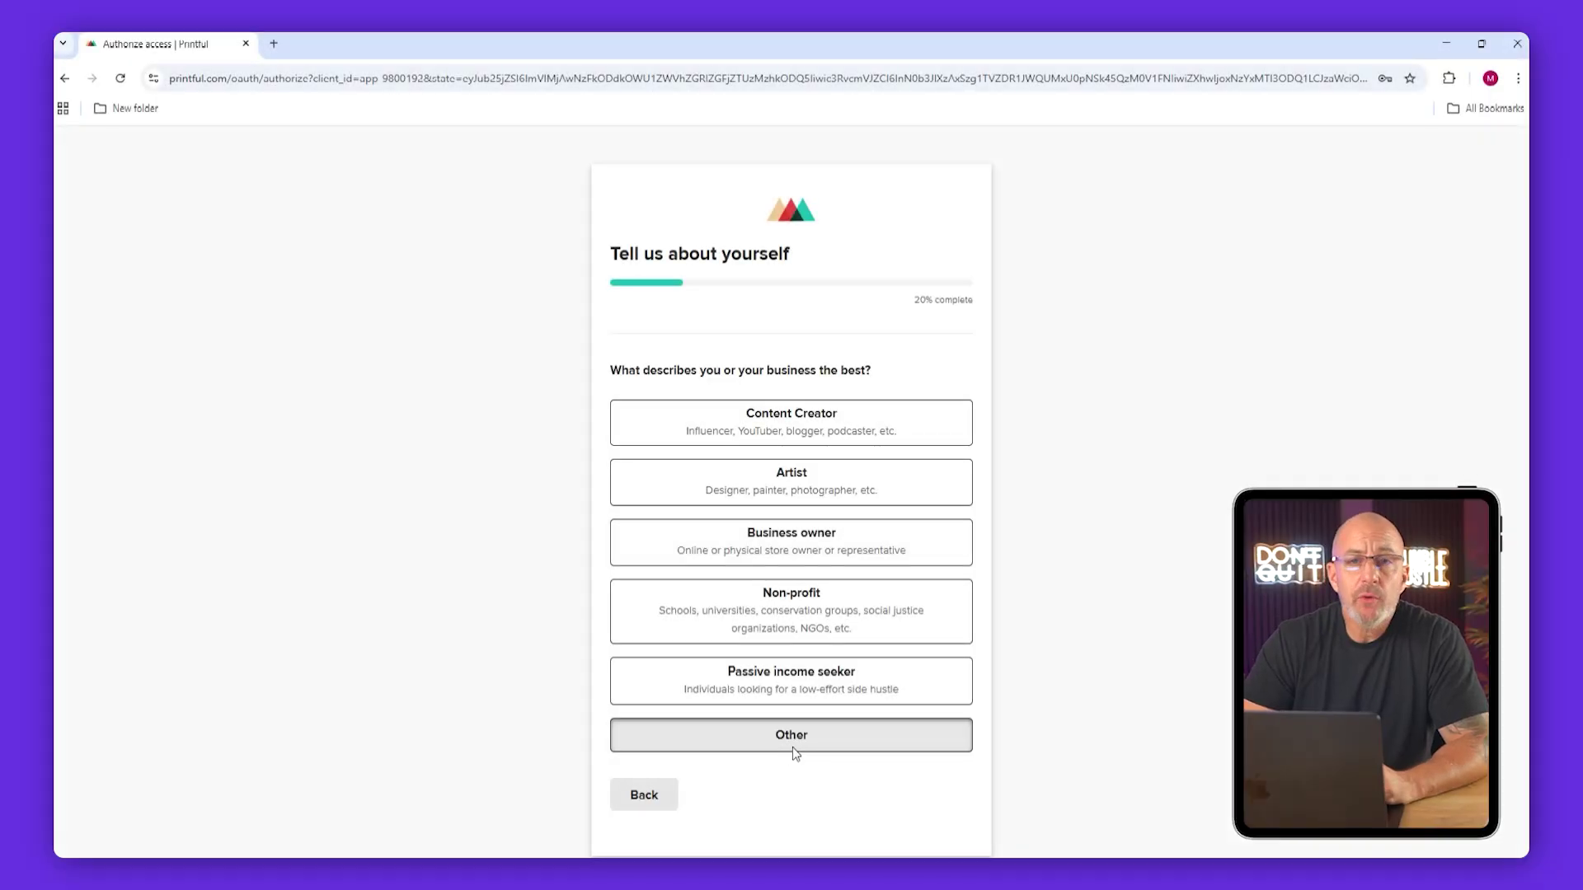
Answer the Printful survey (business Other, existing store, products undecided) and authorize Printful.
left_click(793, 742)
left_click(780, 419)
left_click(789, 450)
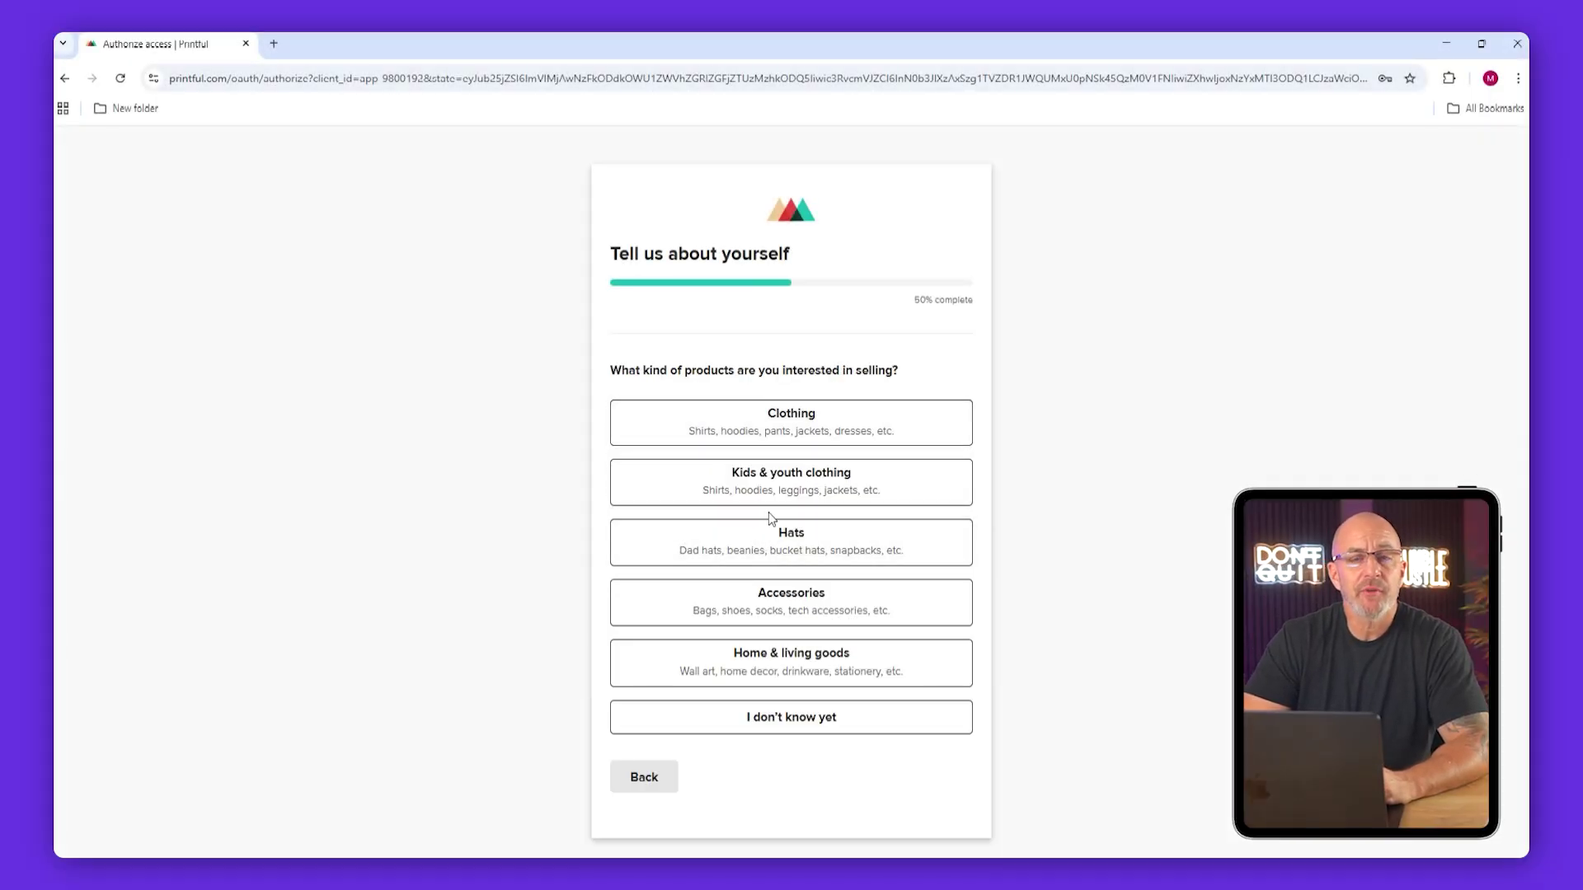
left_click(788, 726)
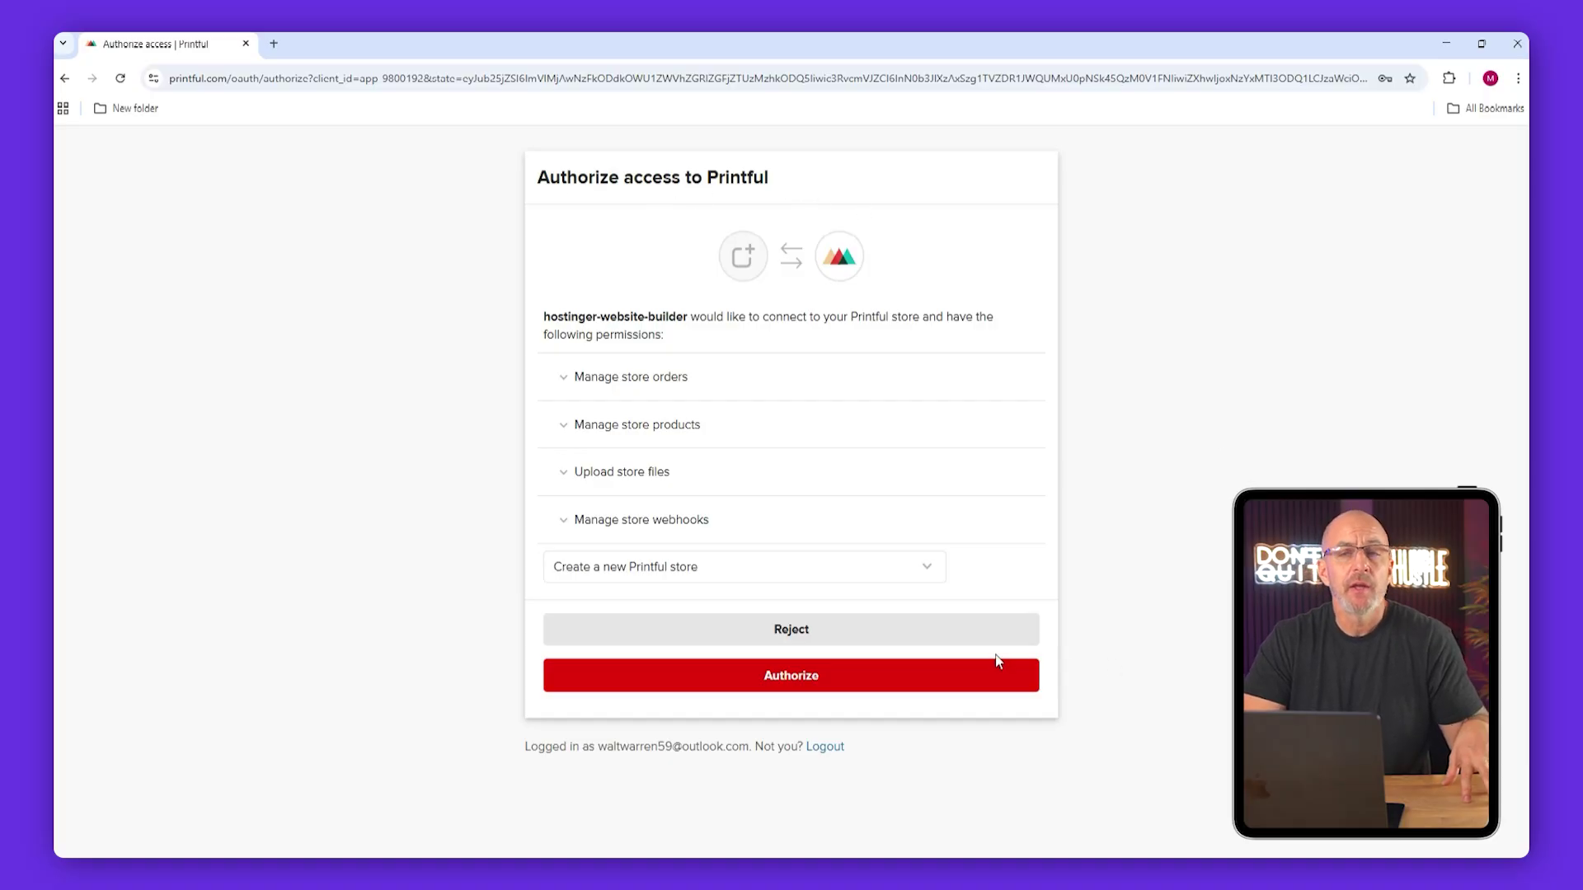
left_click(961, 682)
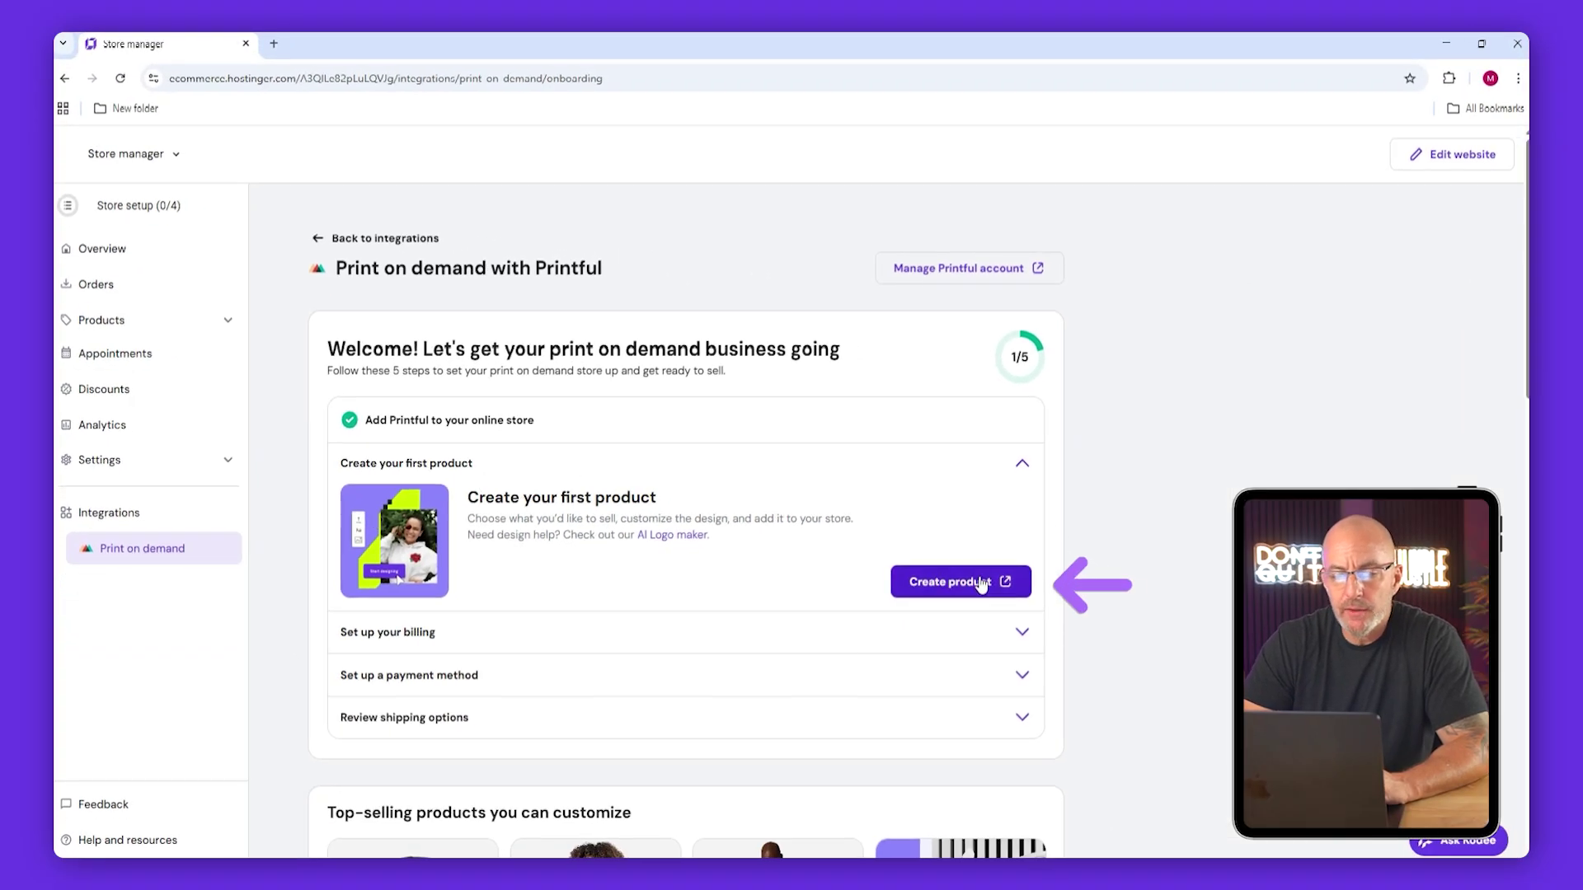
Start a new Printful product and browse to the Men's clothing catalogue.
left_click(954, 583)
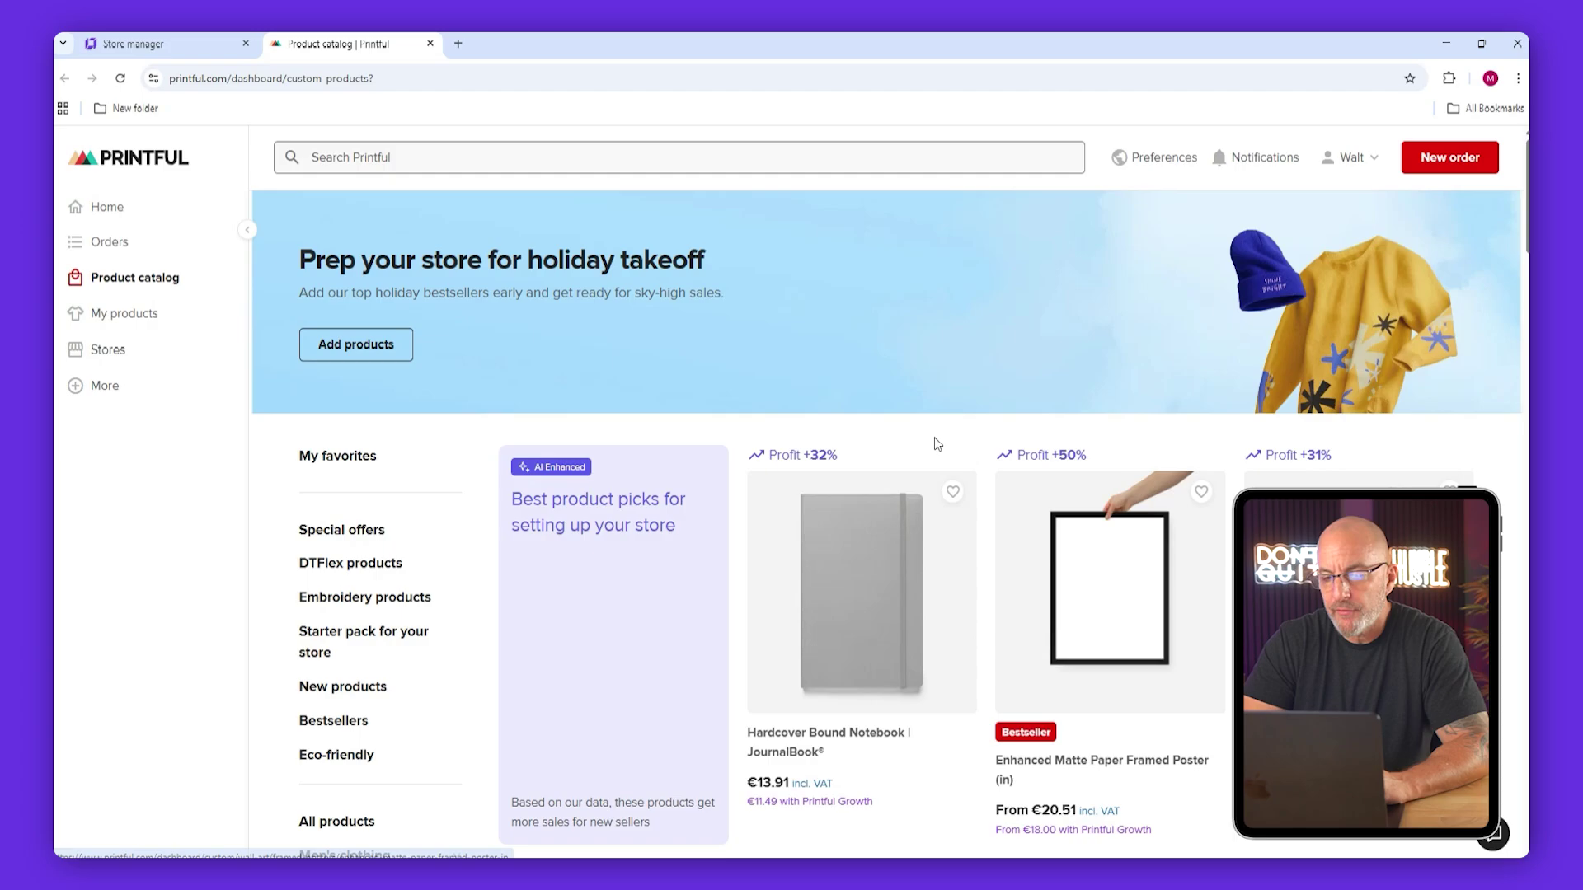
scroll(932, 442, "down", 8)
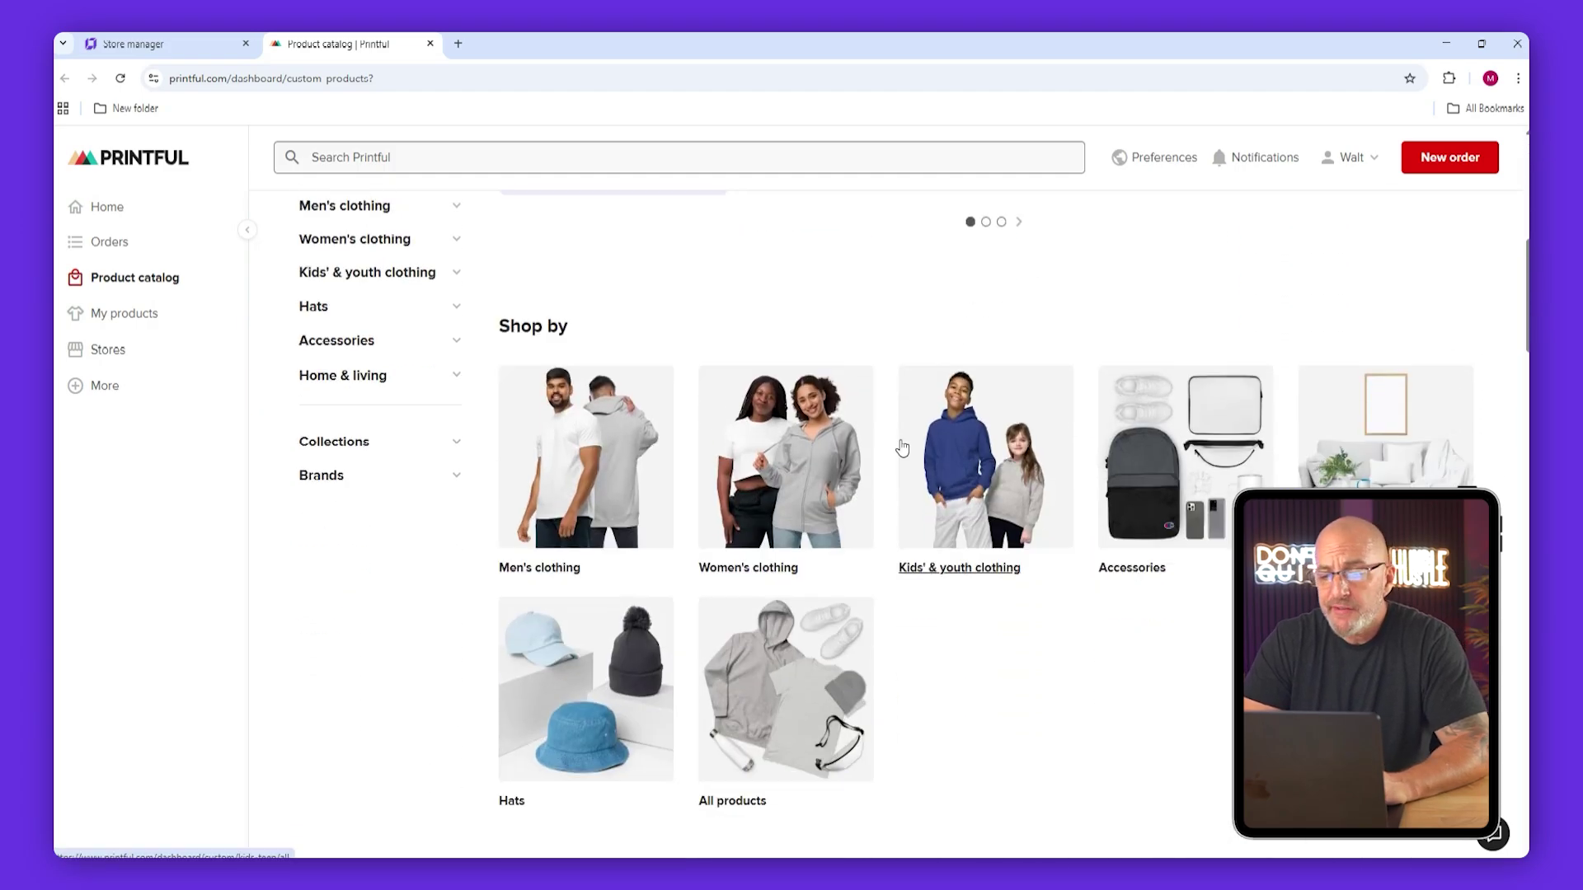
left_click(584, 451)
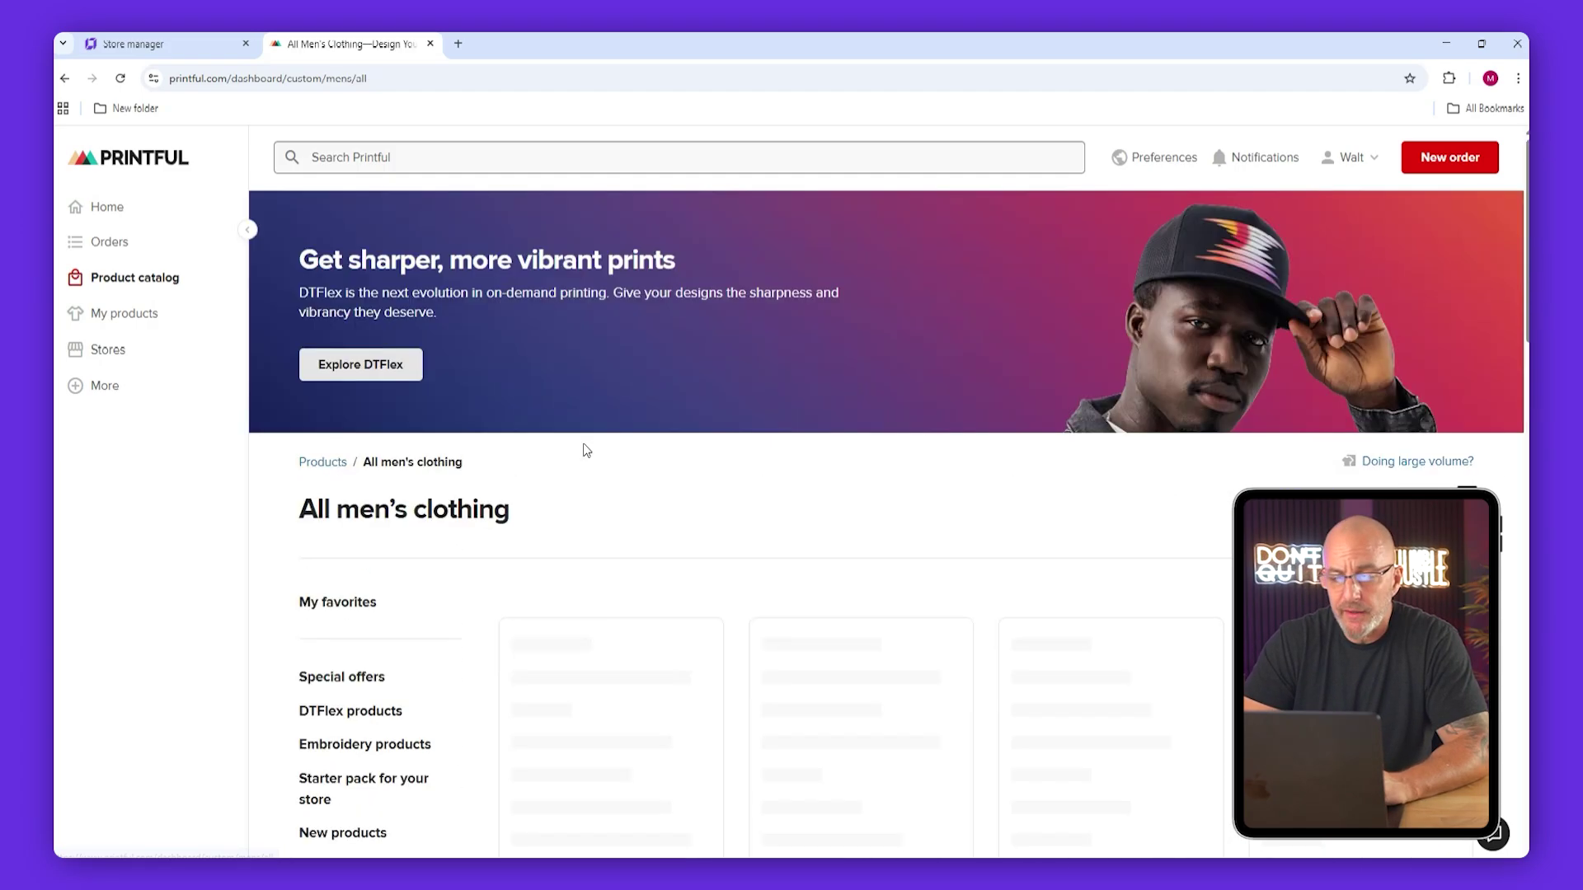
Open the Unisex Classic Tee | Gildan 5000 and launch its design editor.
scroll(590, 459, "down", 3)
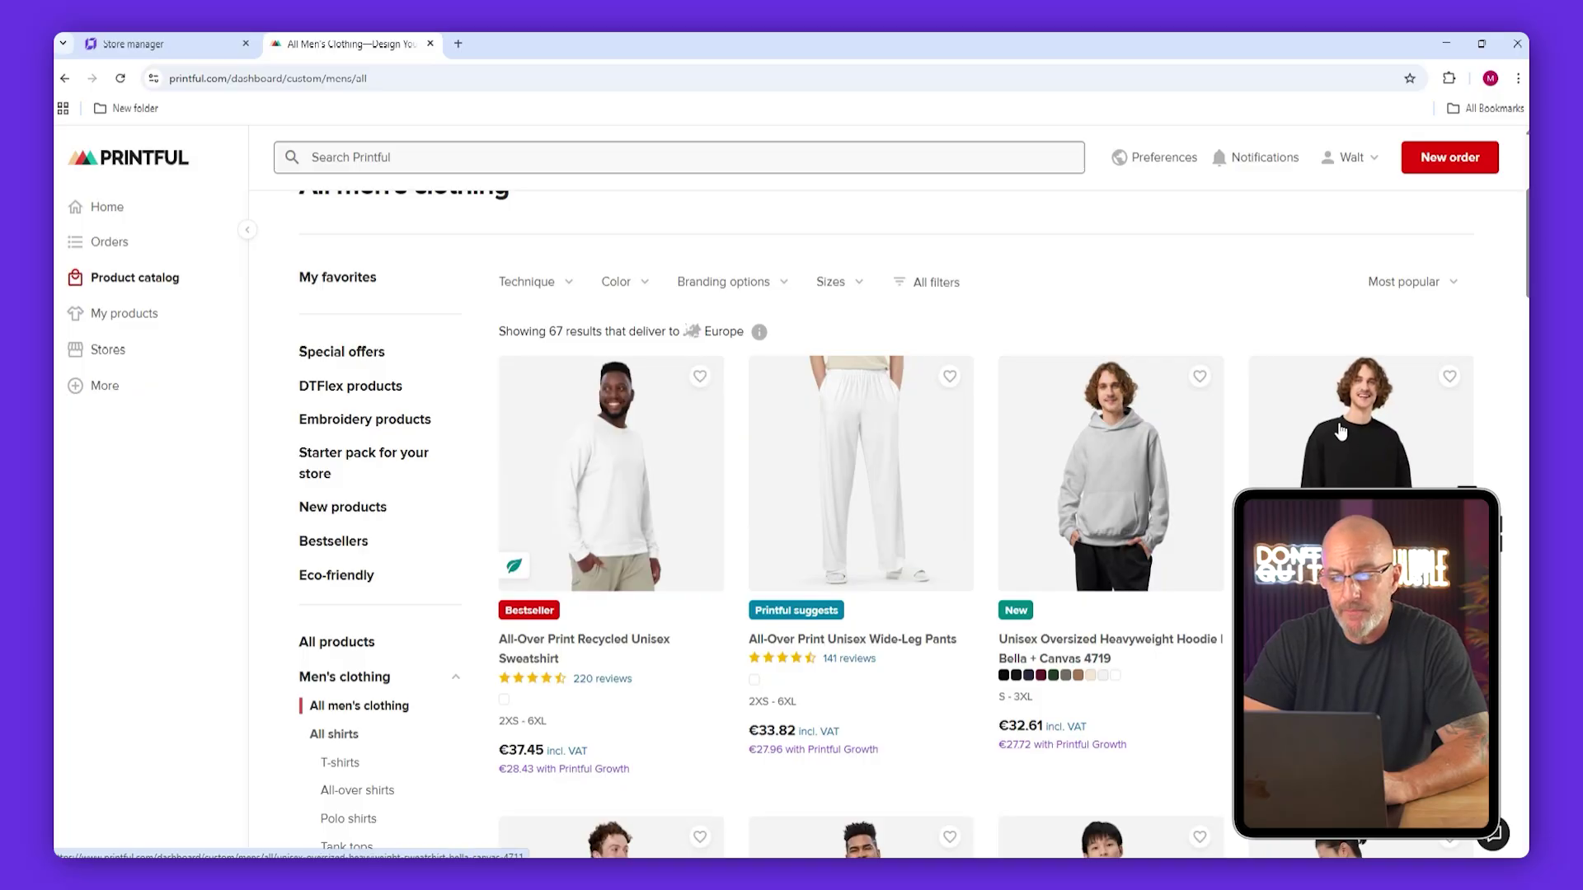
scroll(1013, 394, "down", 5)
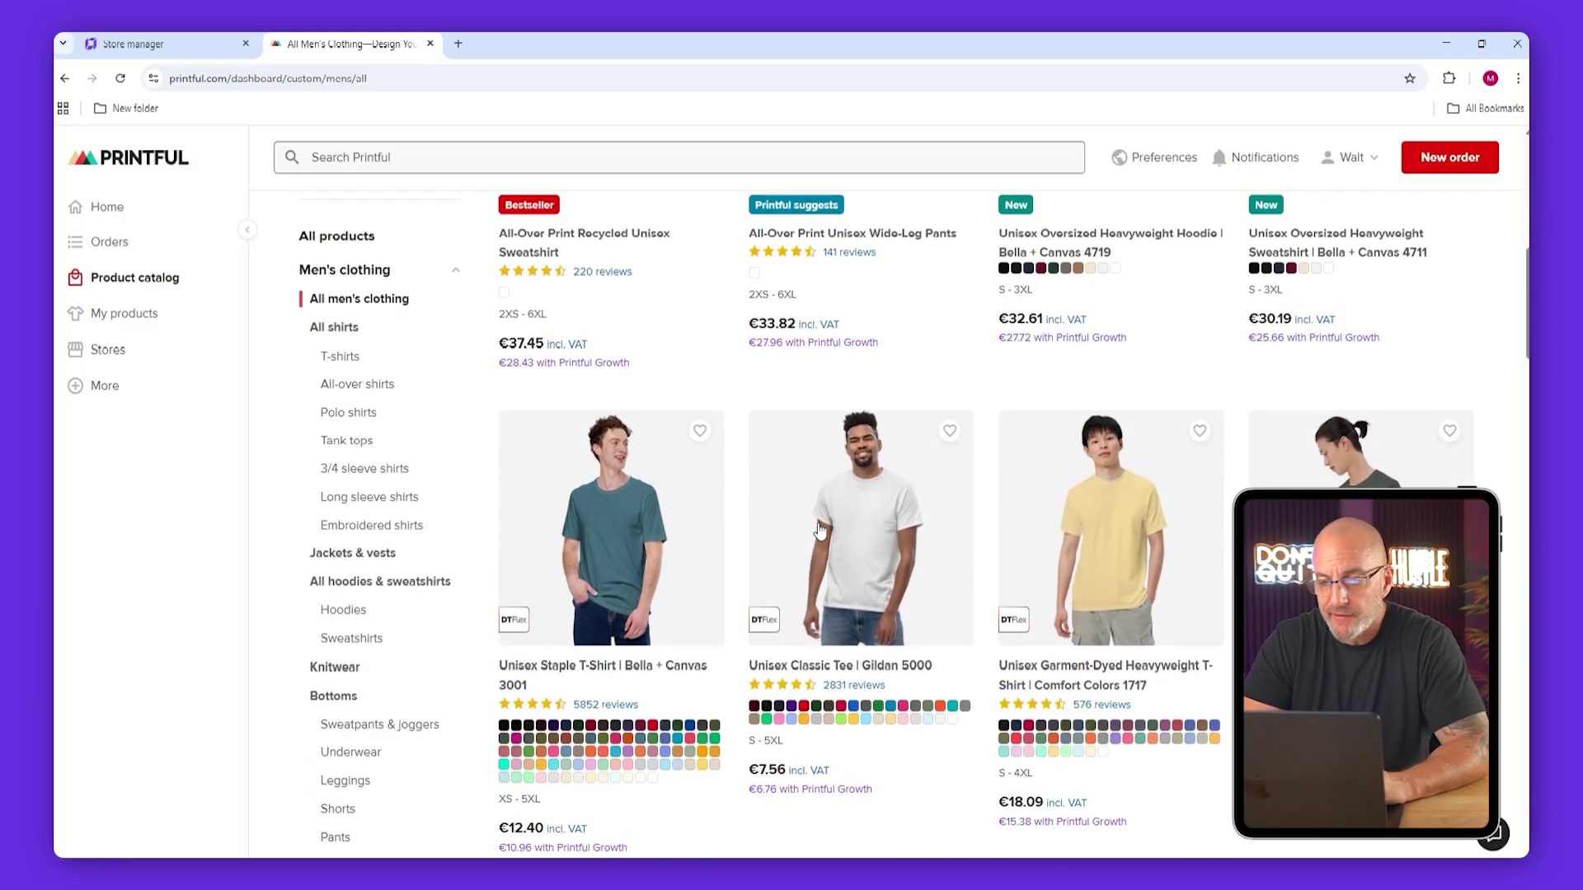
left_click(867, 504)
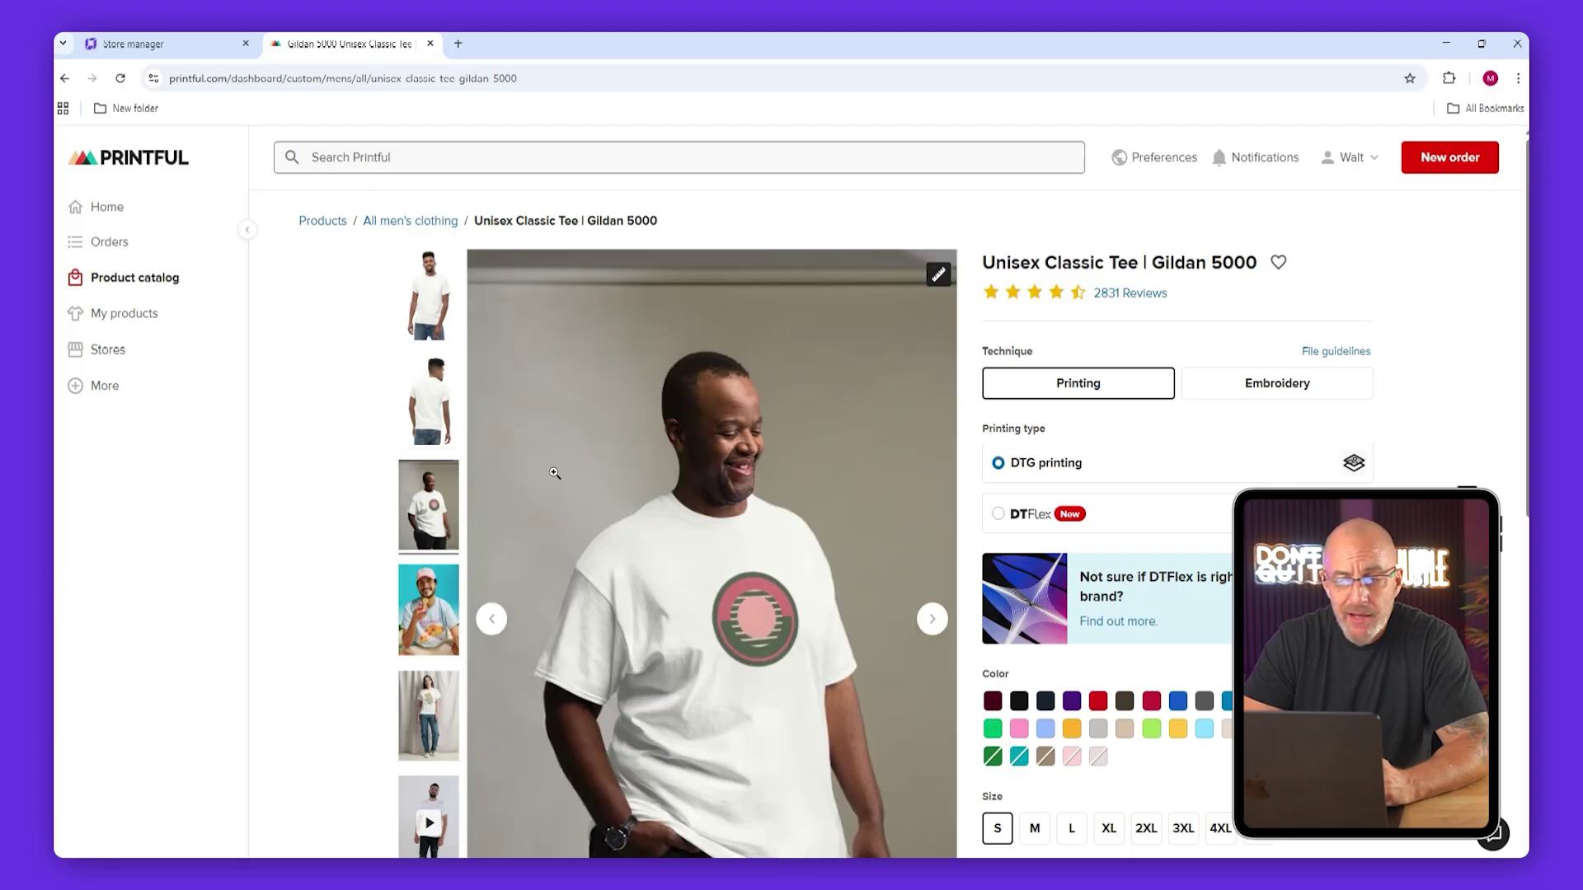
scroll(994, 592, "down", 2)
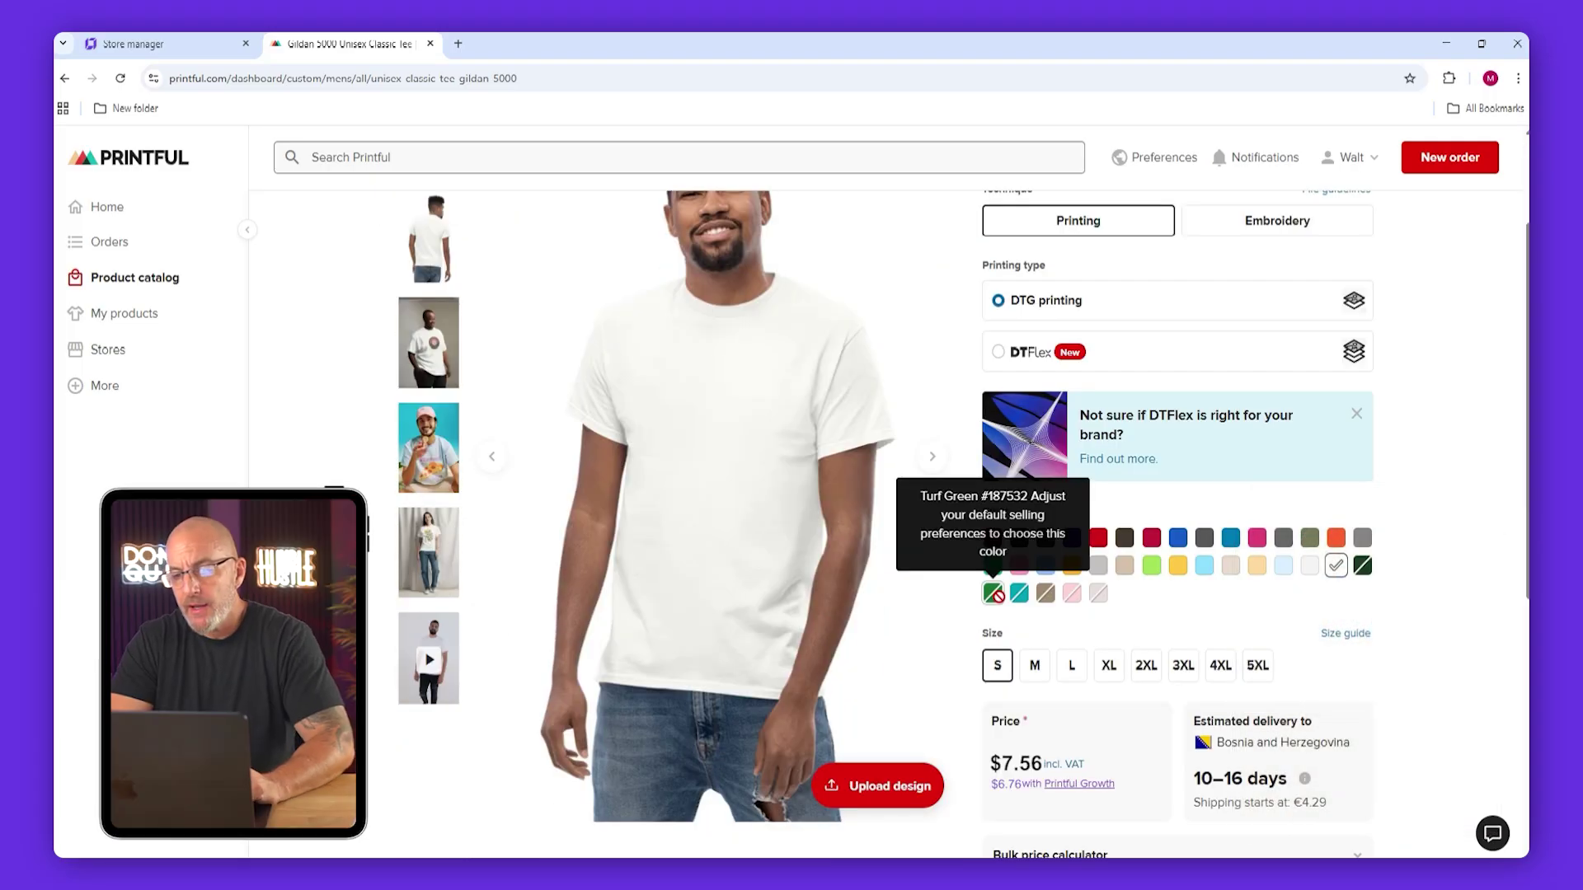
scroll(1275, 555, "down", 1)
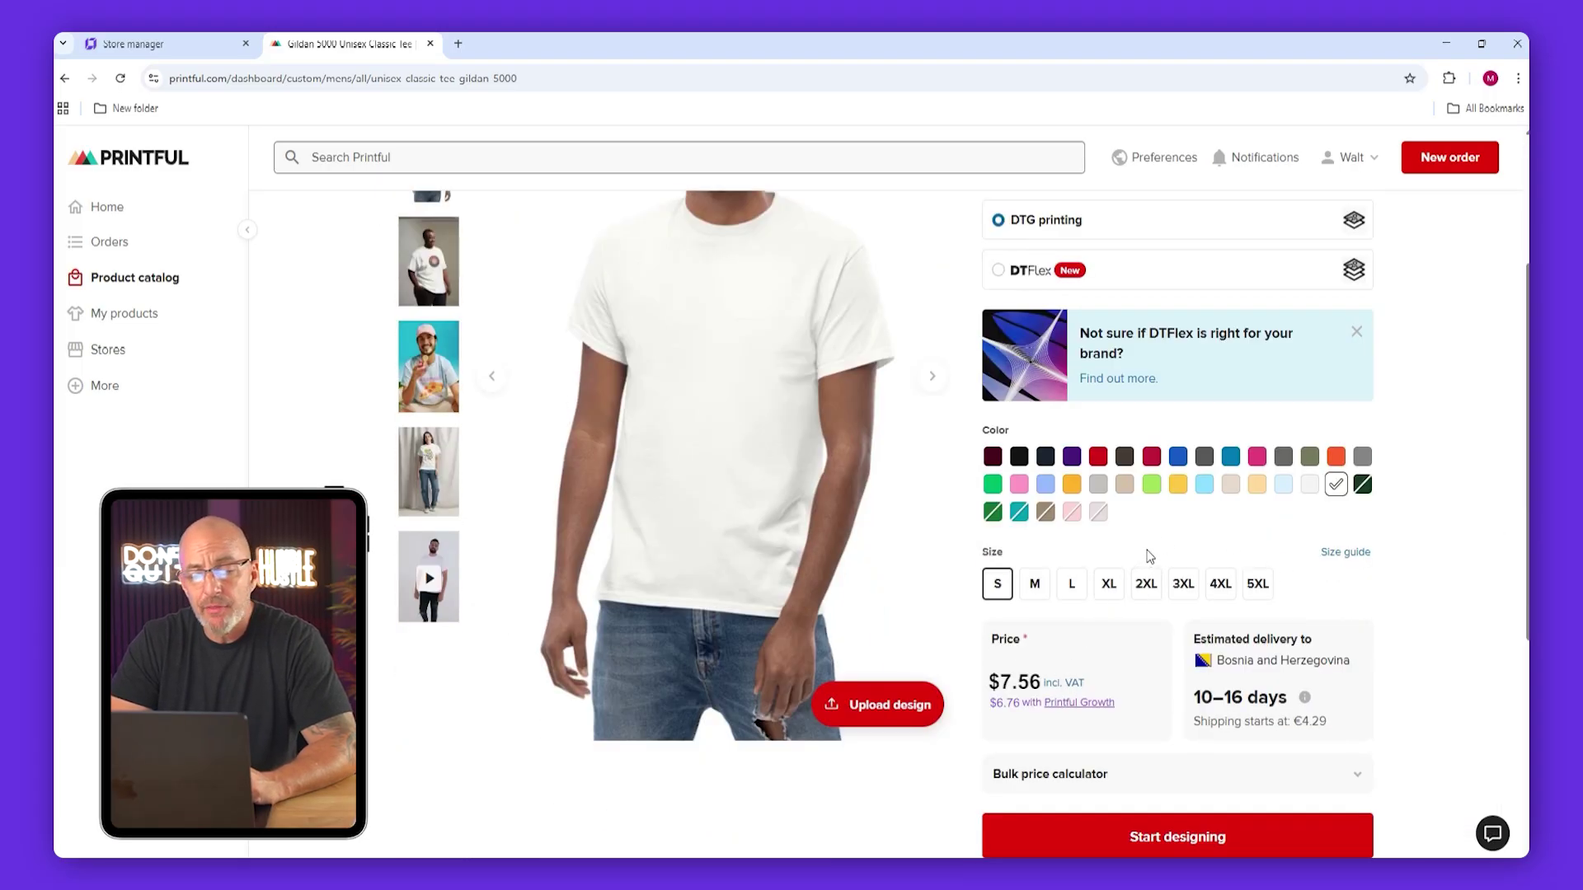
scroll(1151, 557, "up", 1)
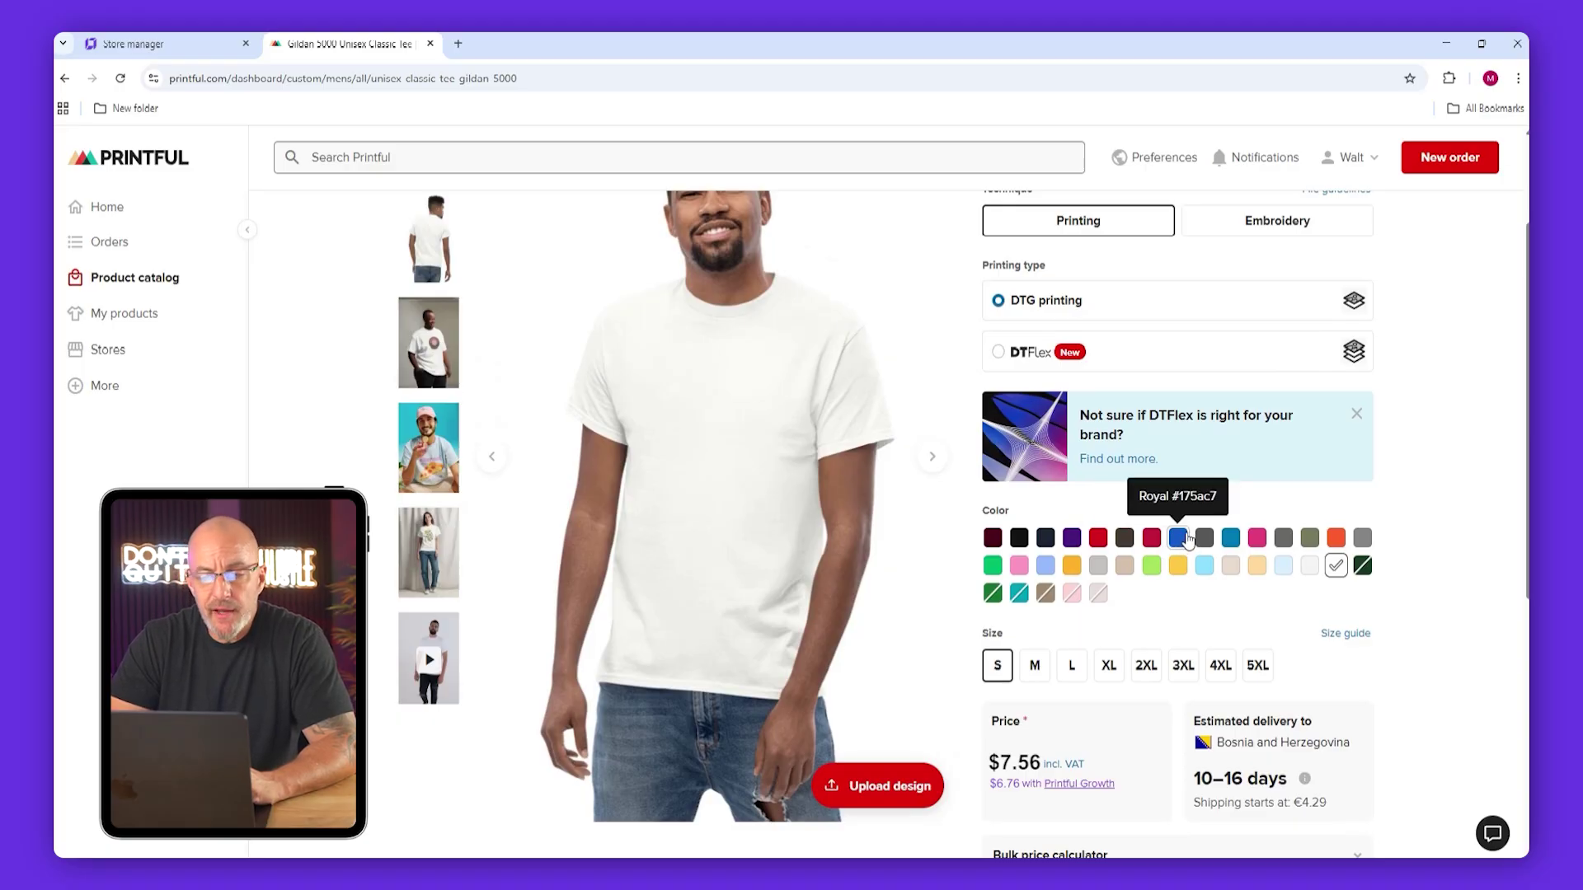
scroll(1182, 544, "down", 2)
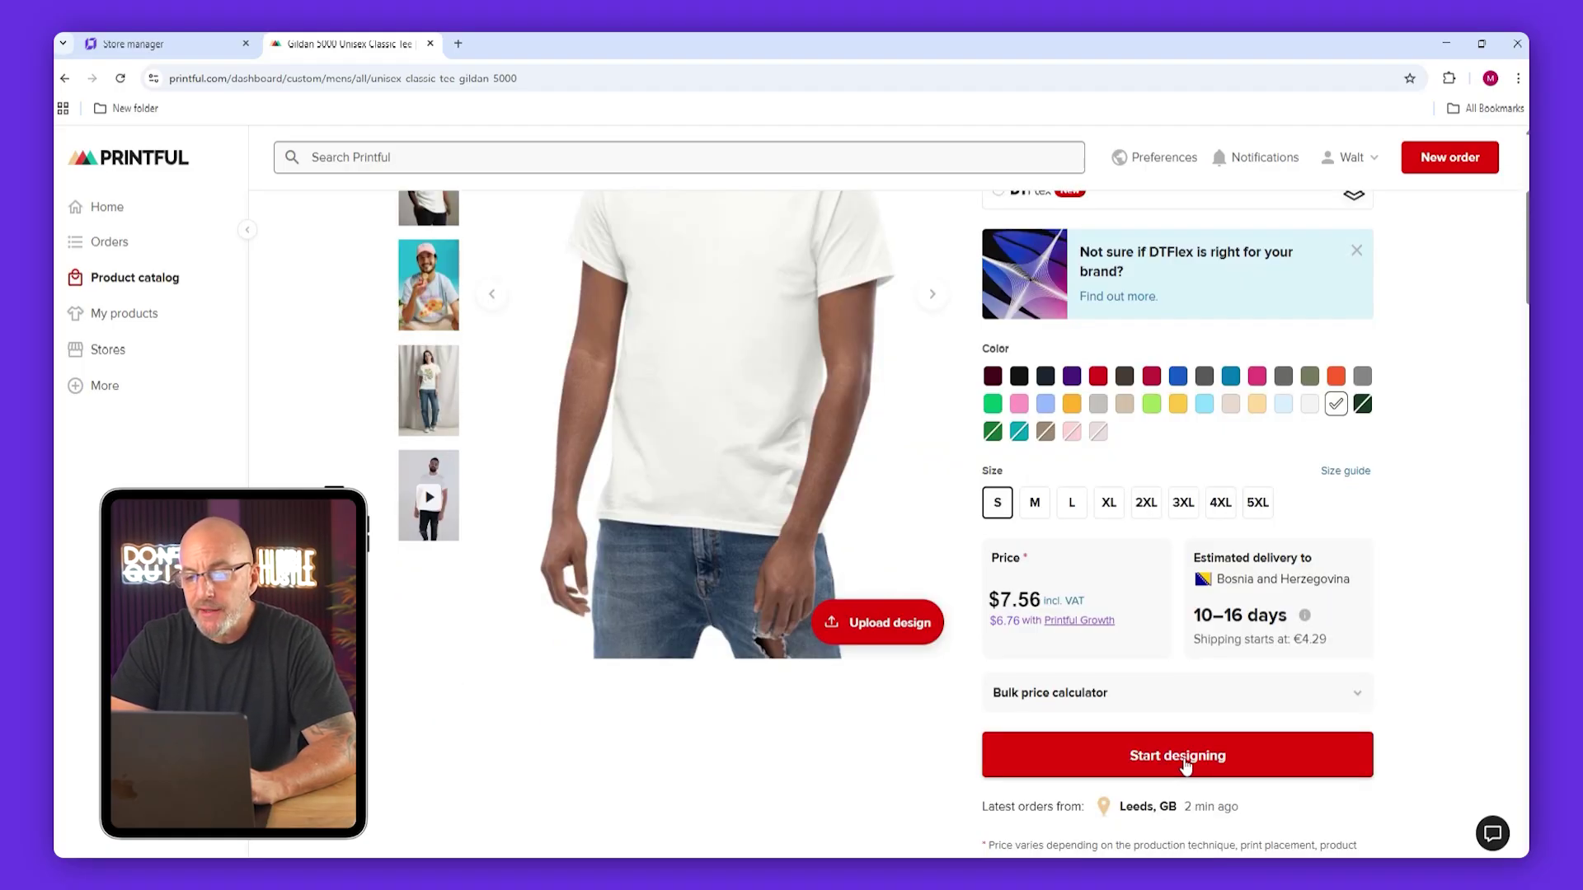
left_click(1220, 758)
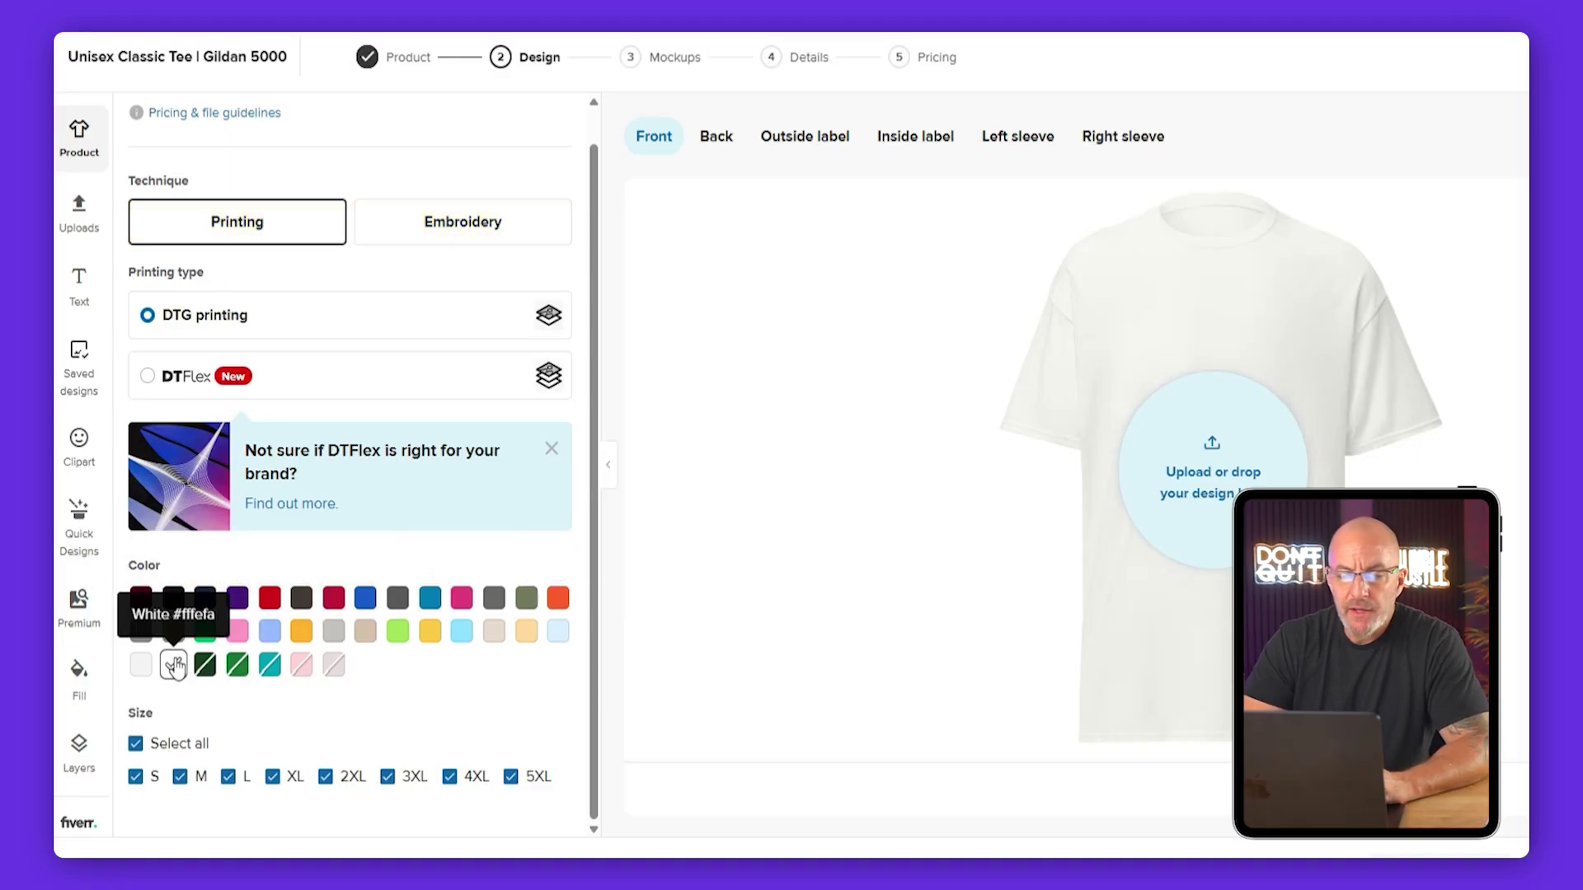
Choose Maroon, Purple and Cream tee colours instead of White, then open the file library.
left_click(141, 598)
left_click(301, 631)
left_click(173, 665)
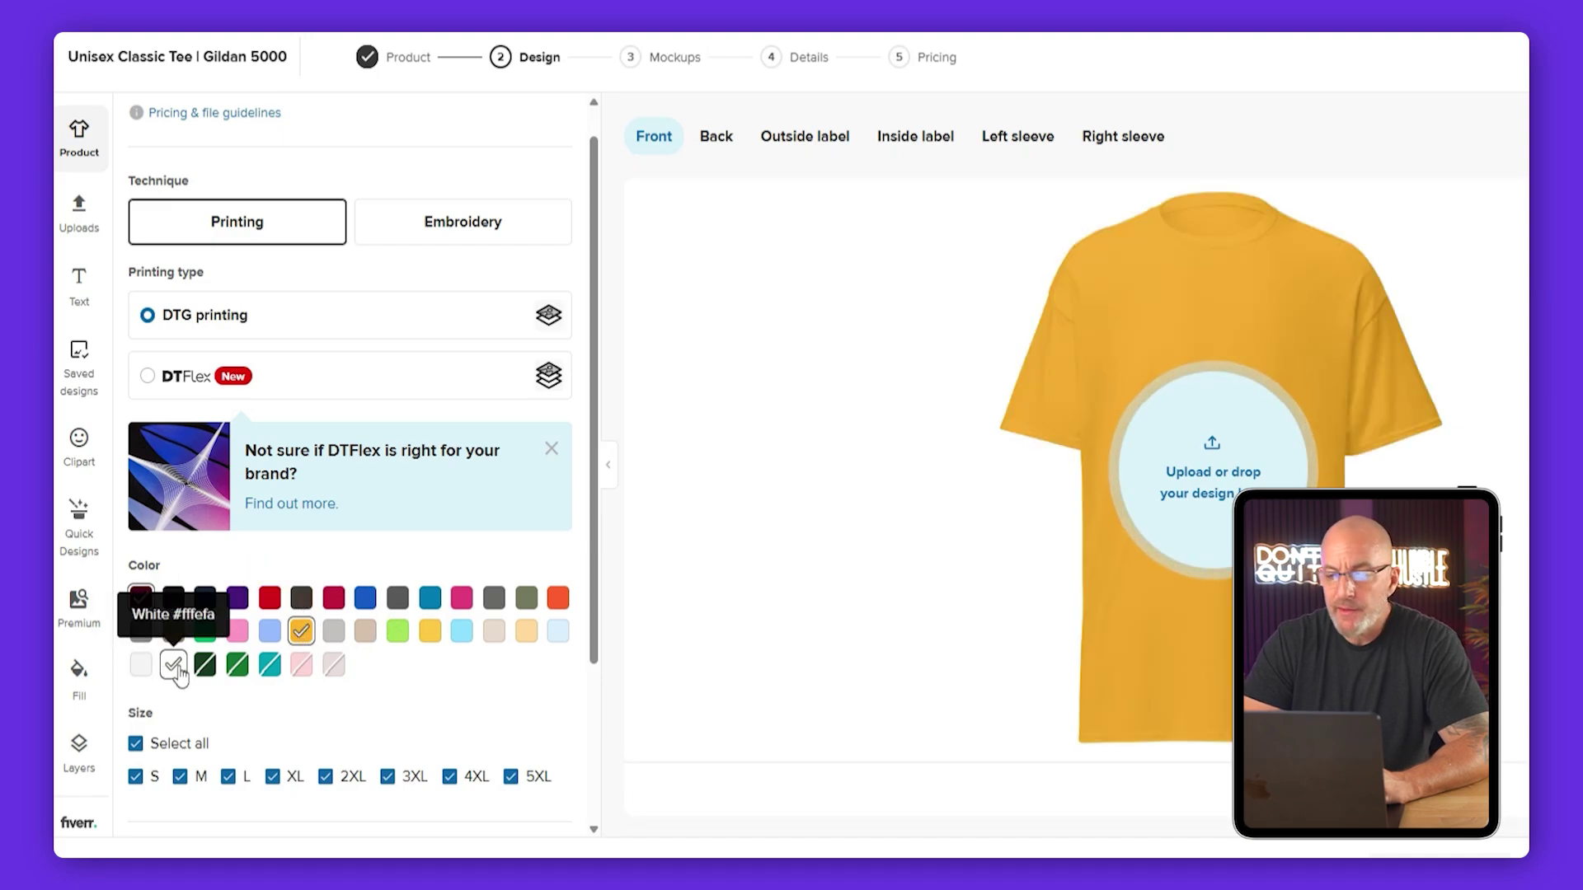
left_click(237, 598)
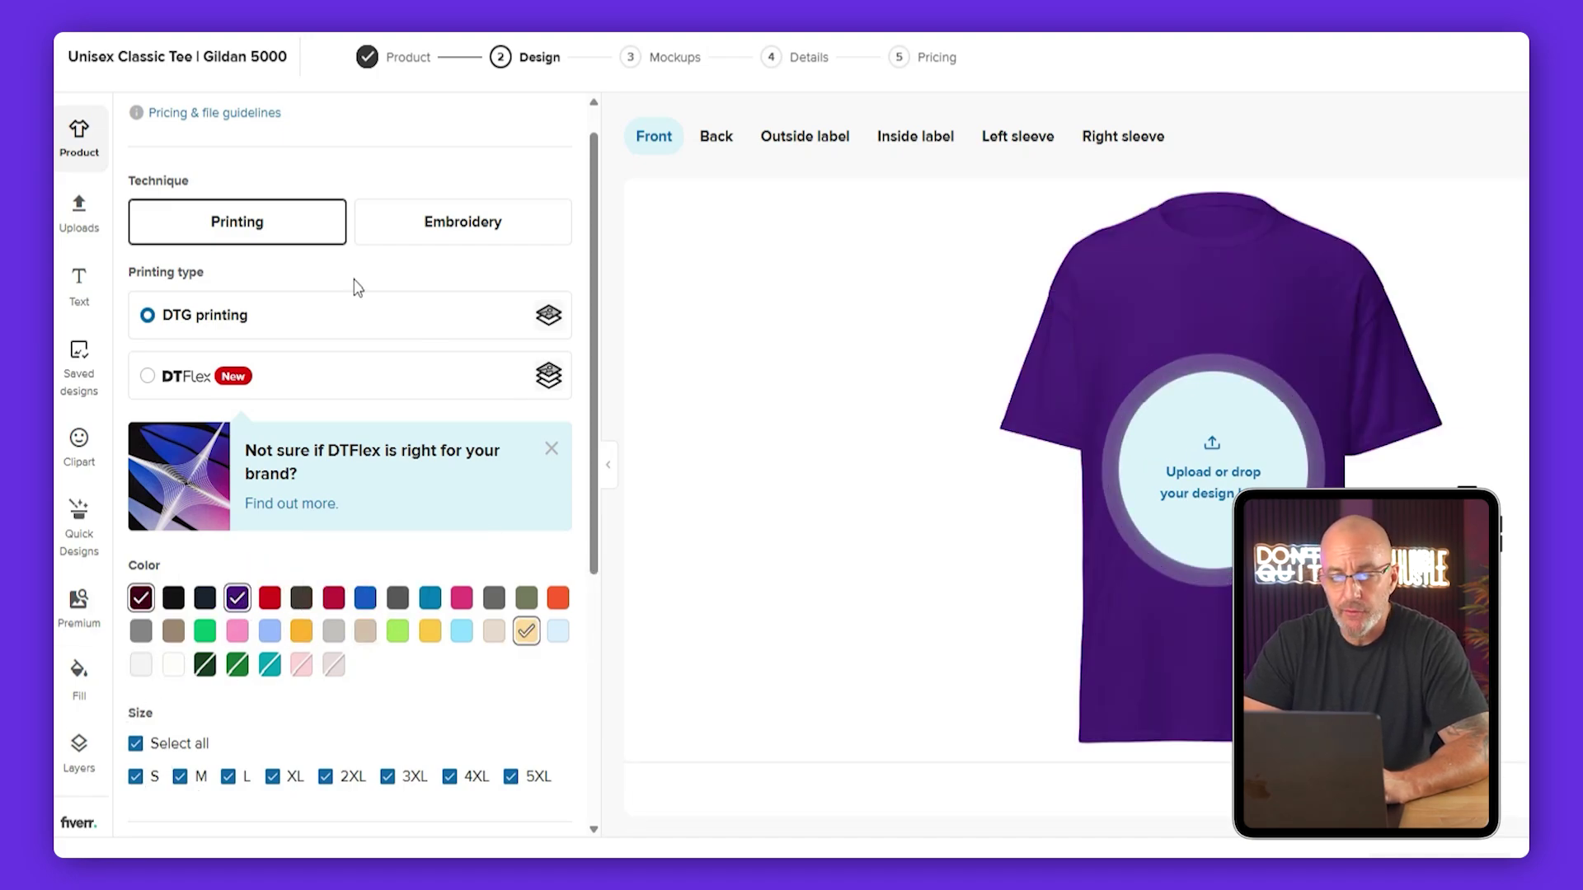
left_click(83, 211)
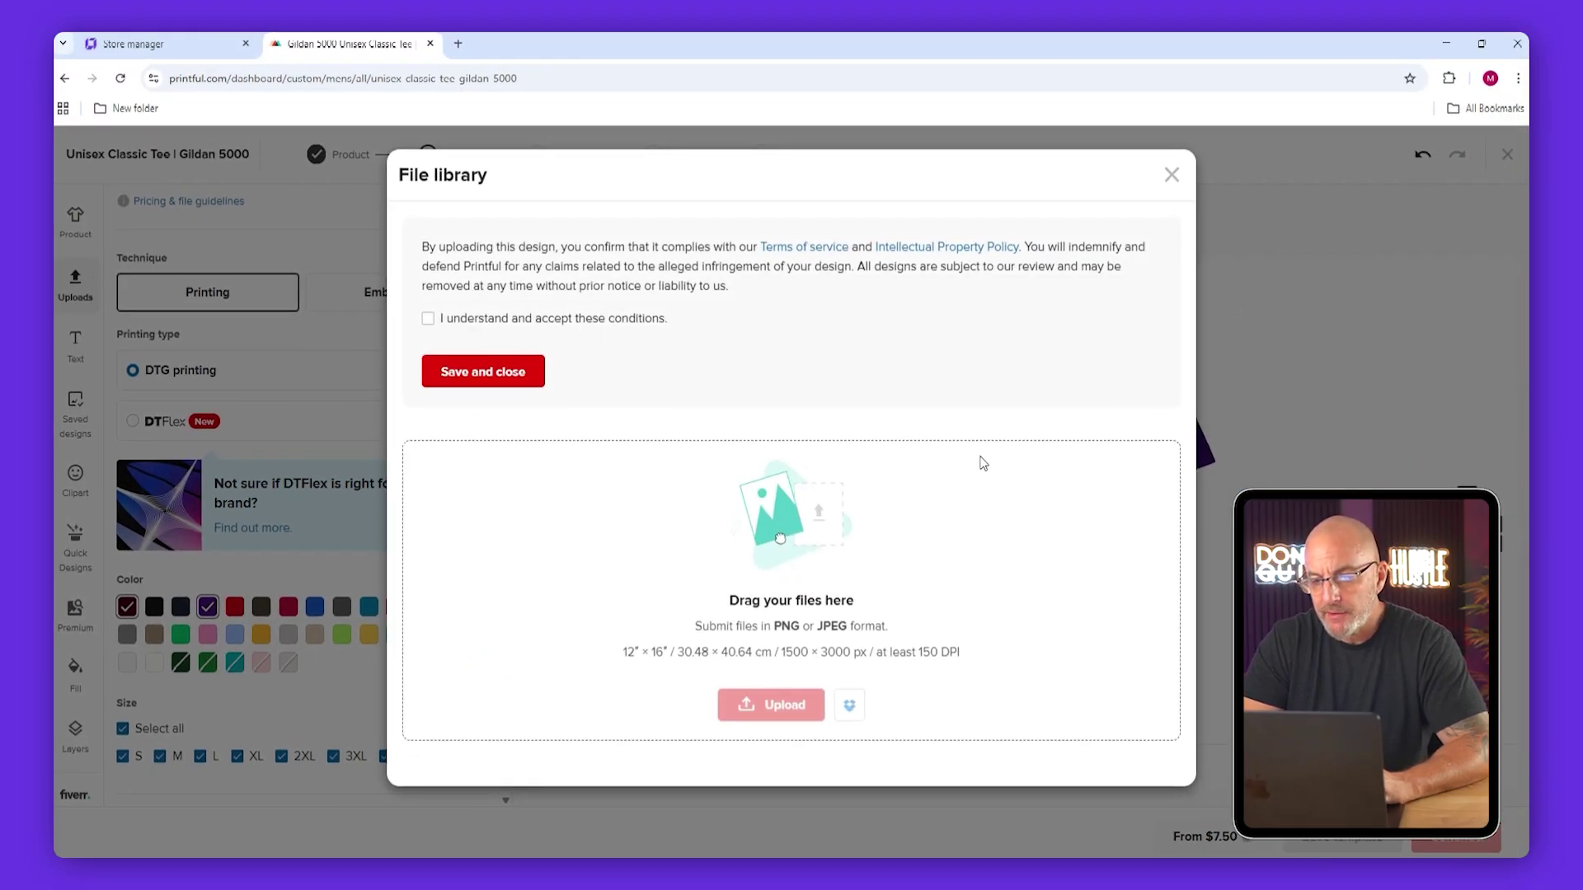
left_click(1171, 175)
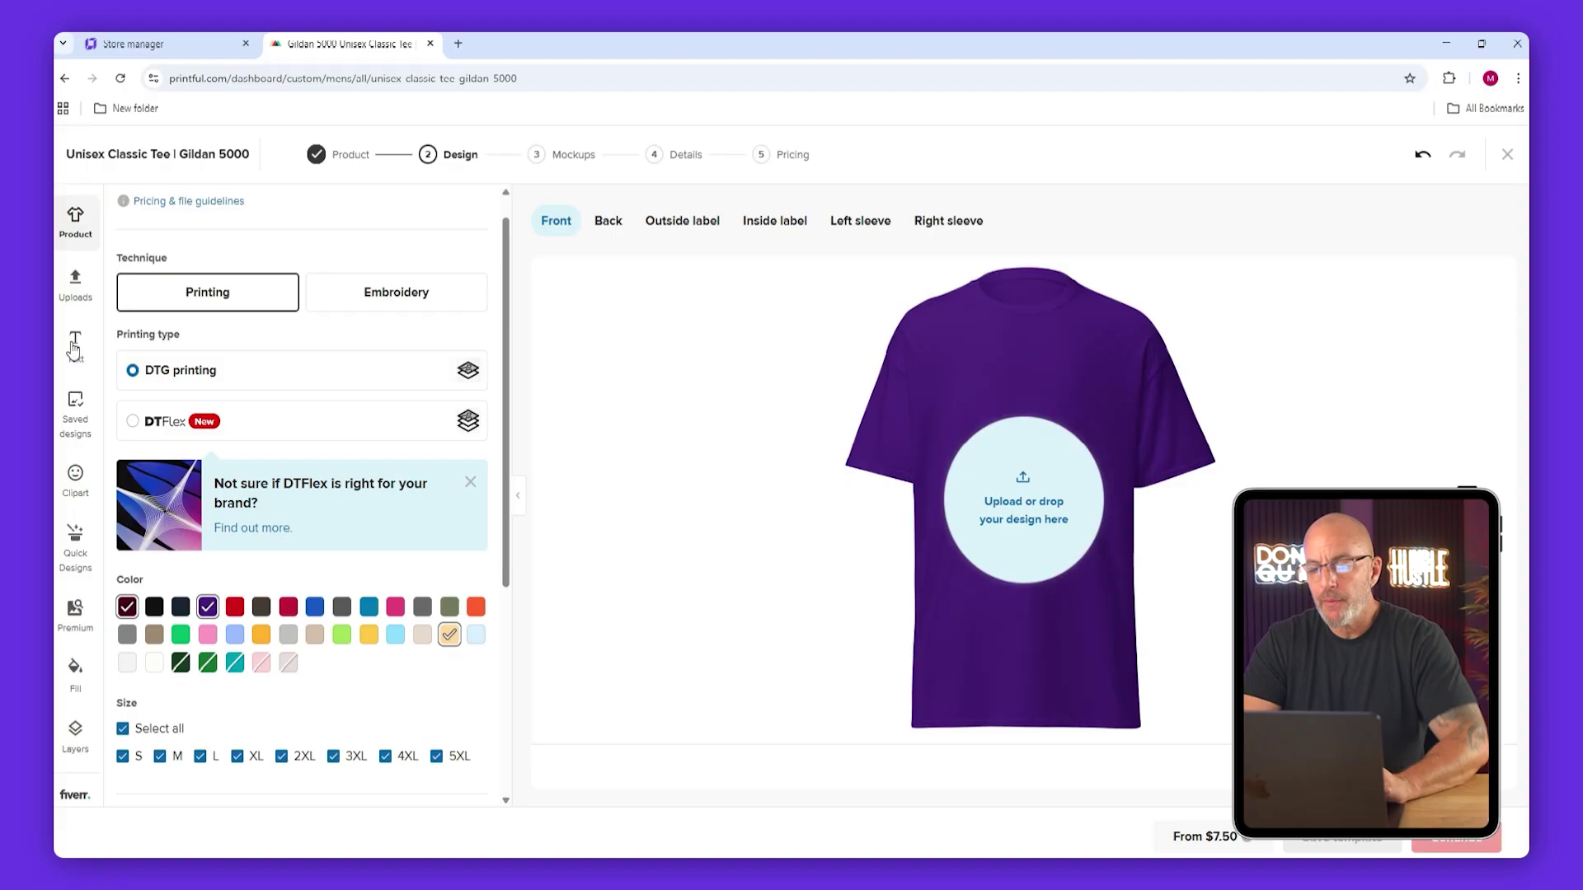
left_click(75, 346)
left_click(301, 435)
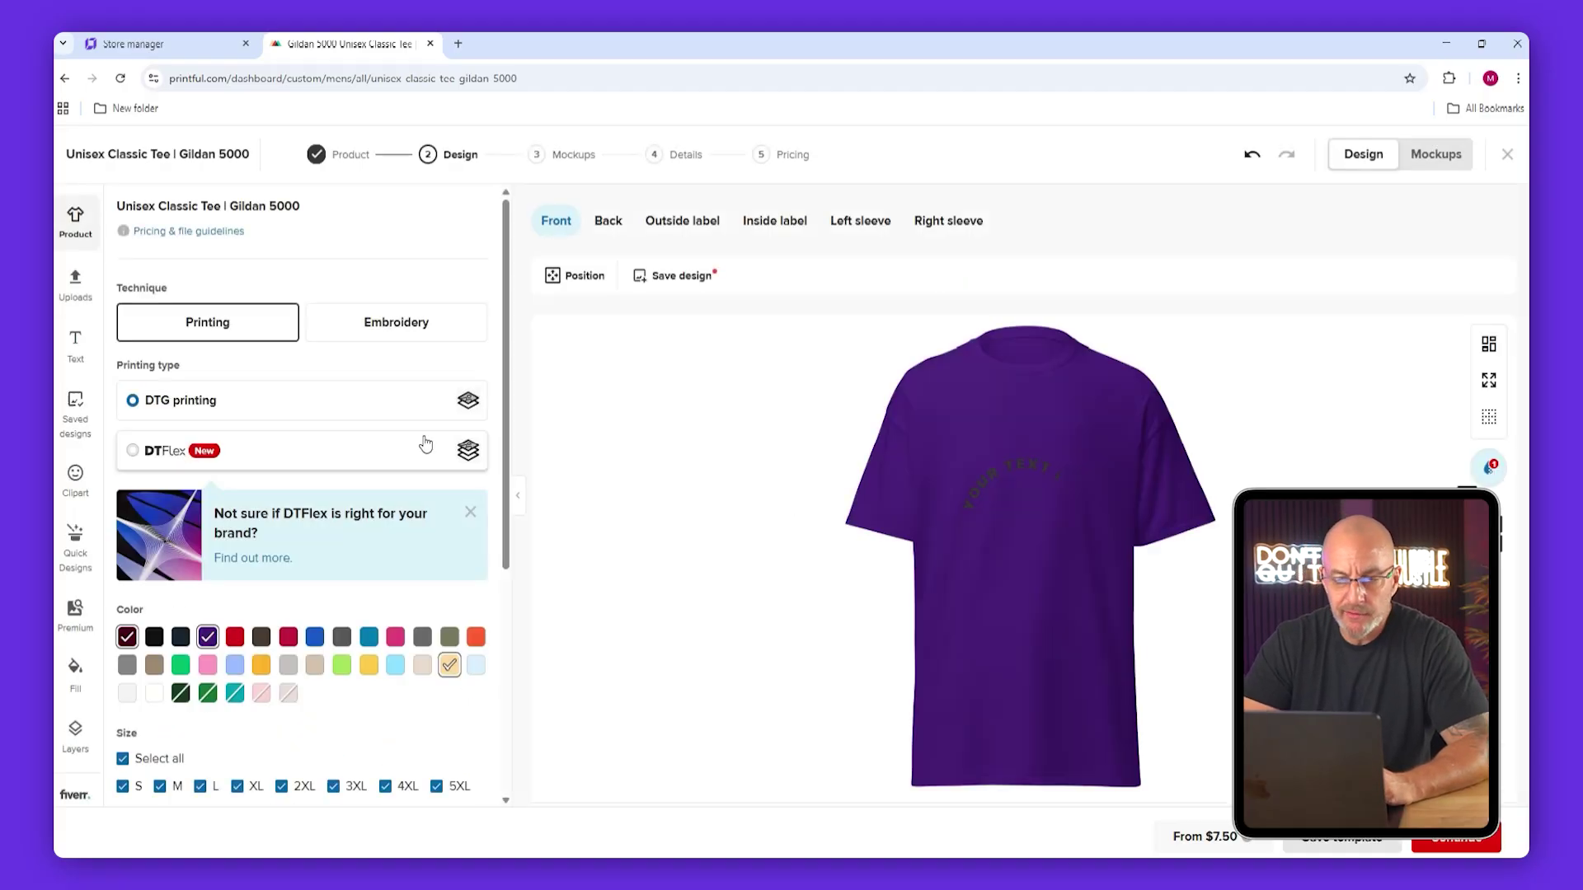
left_click(1018, 467)
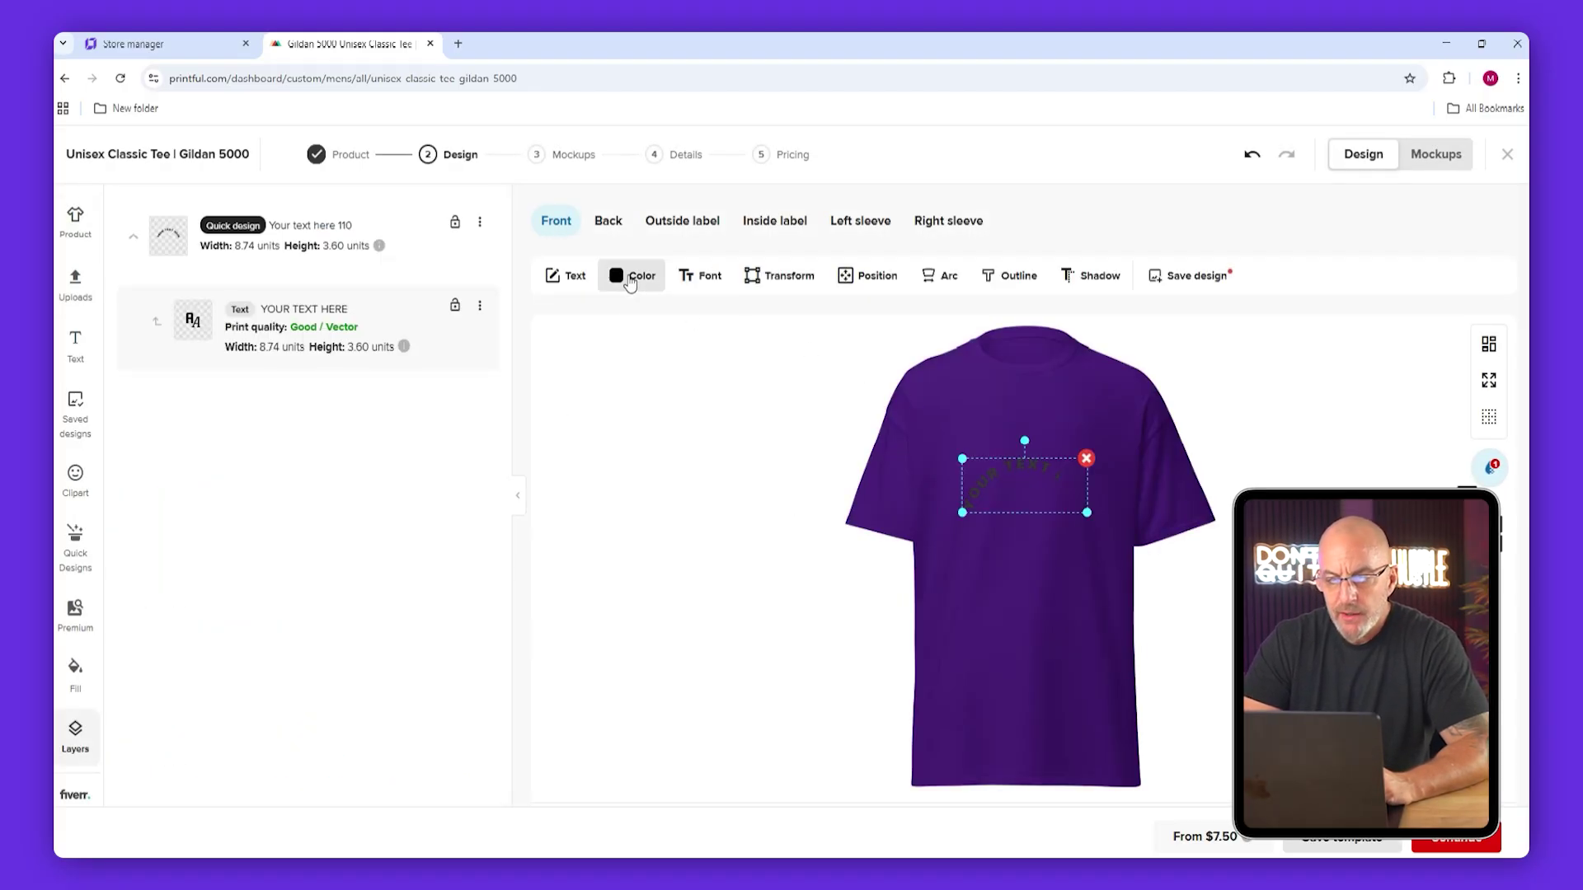
left_click(630, 274)
left_click(173, 314)
left_click(151, 208)
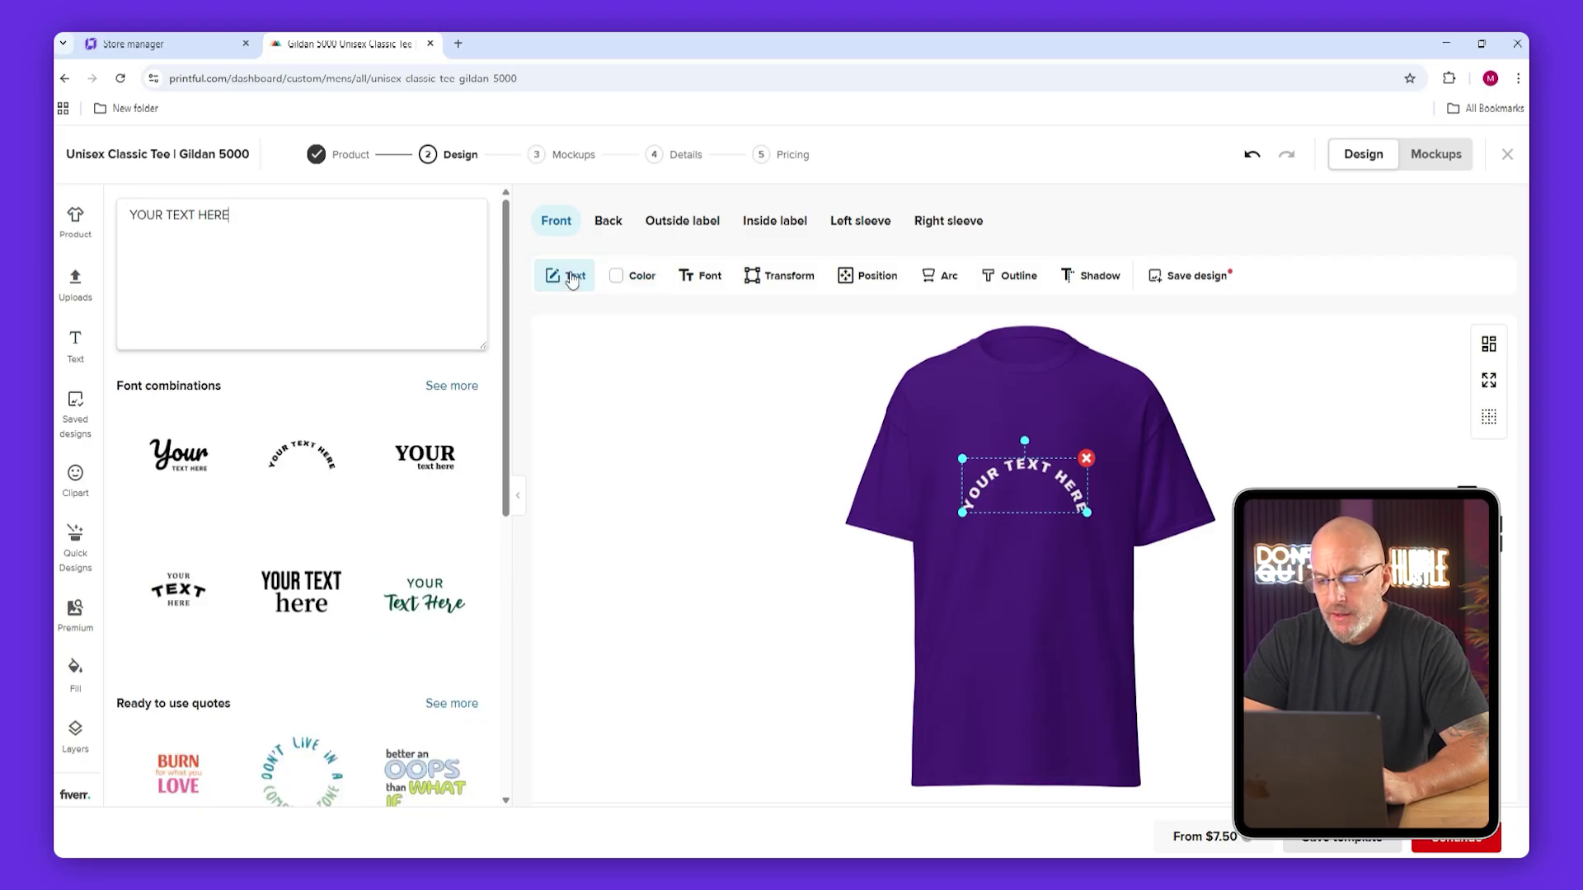
type("My Stor")
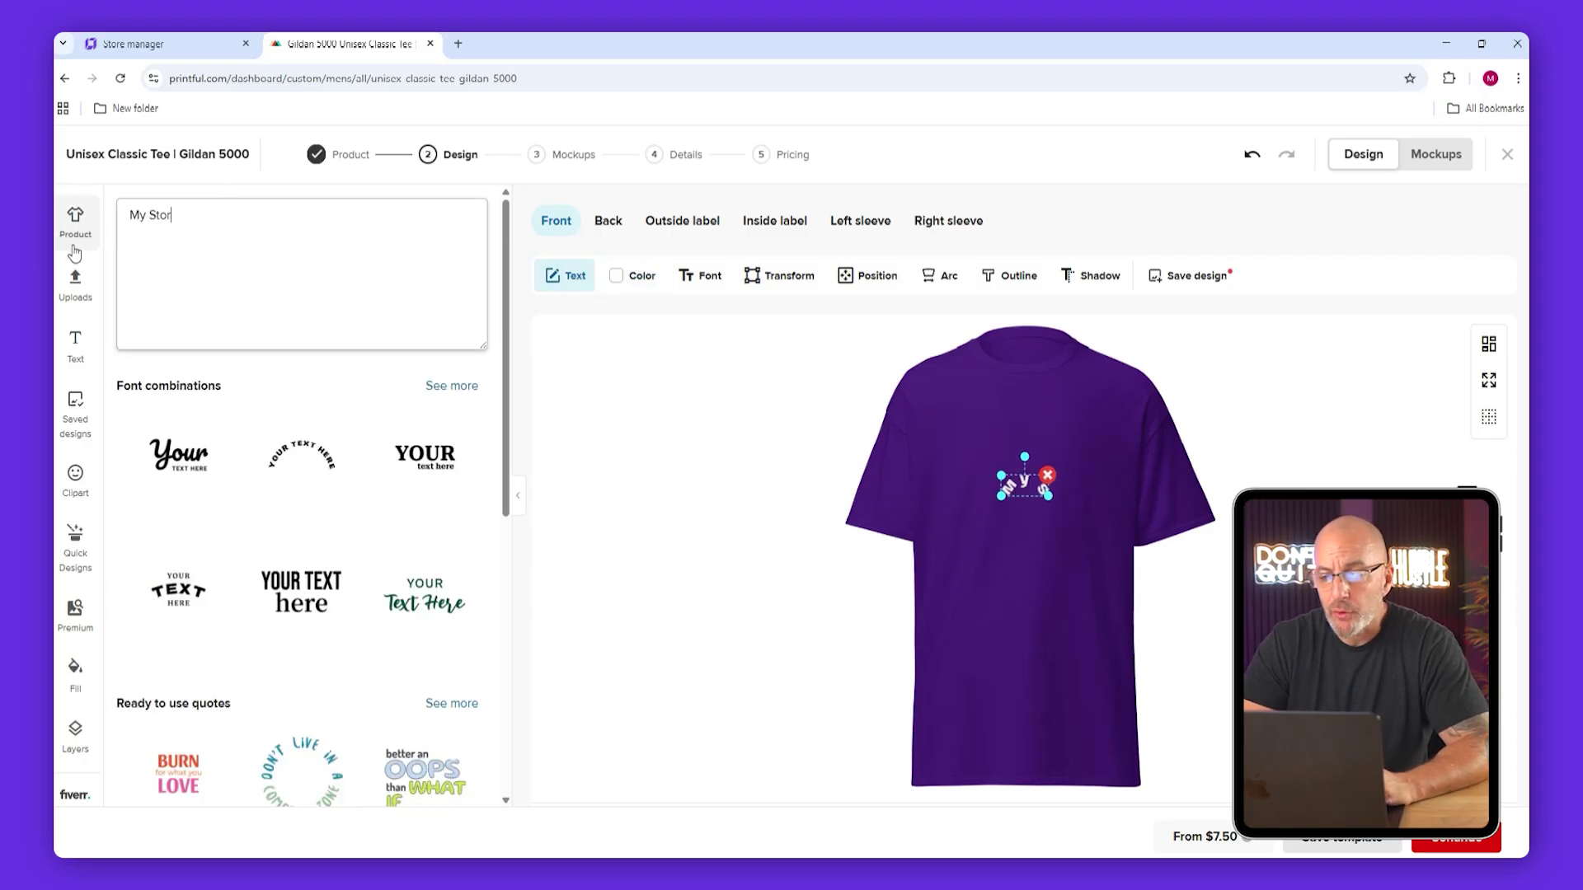
type("e is Great")
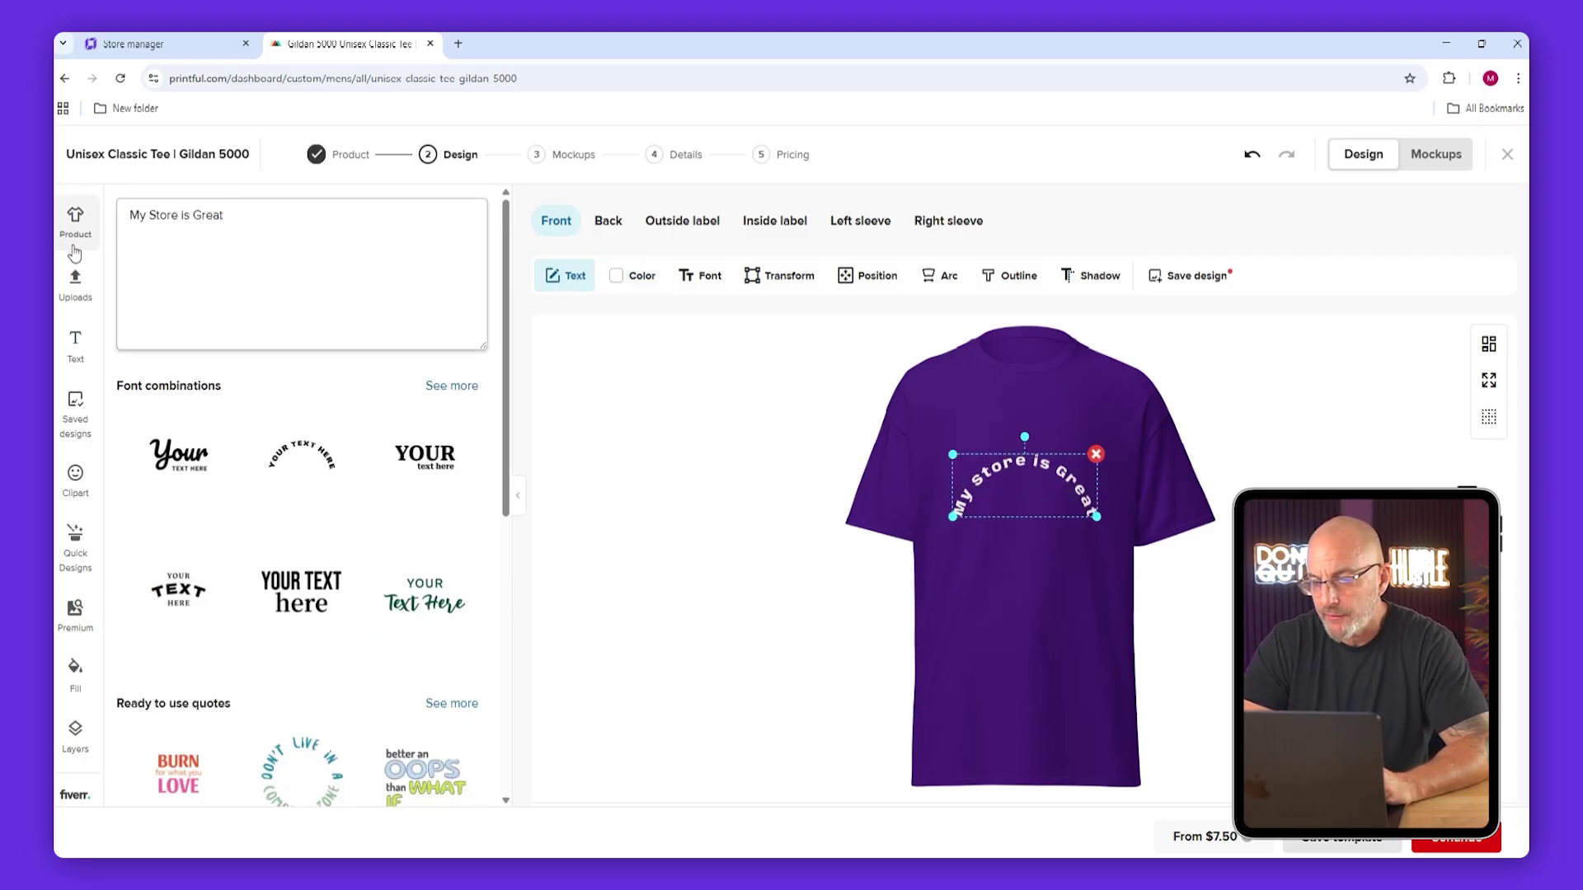
left_click(1096, 464)
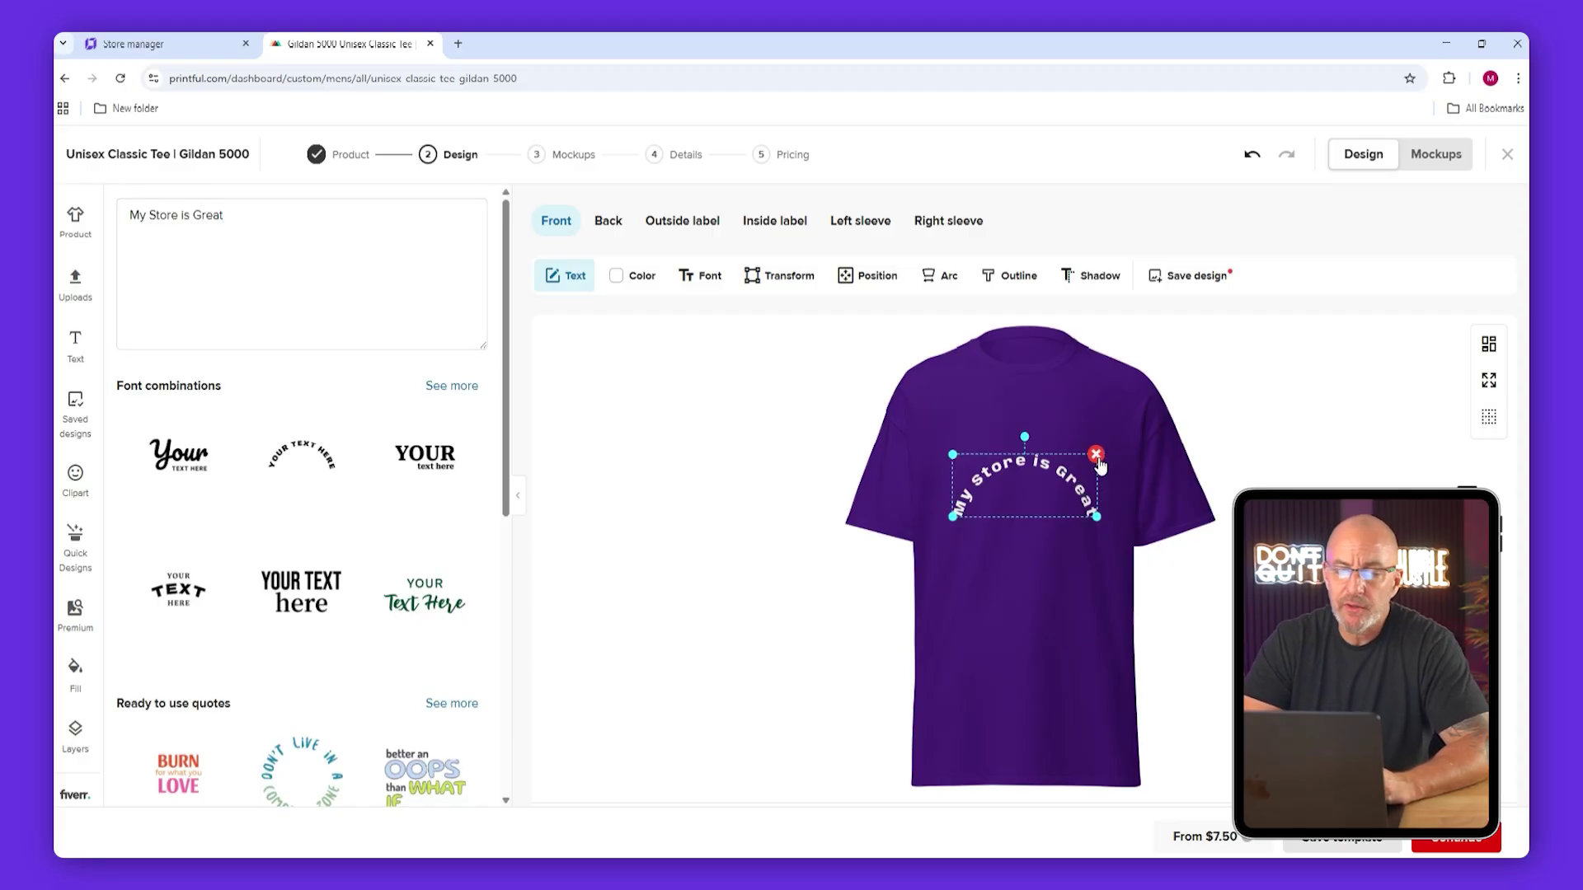
left_click(1097, 456)
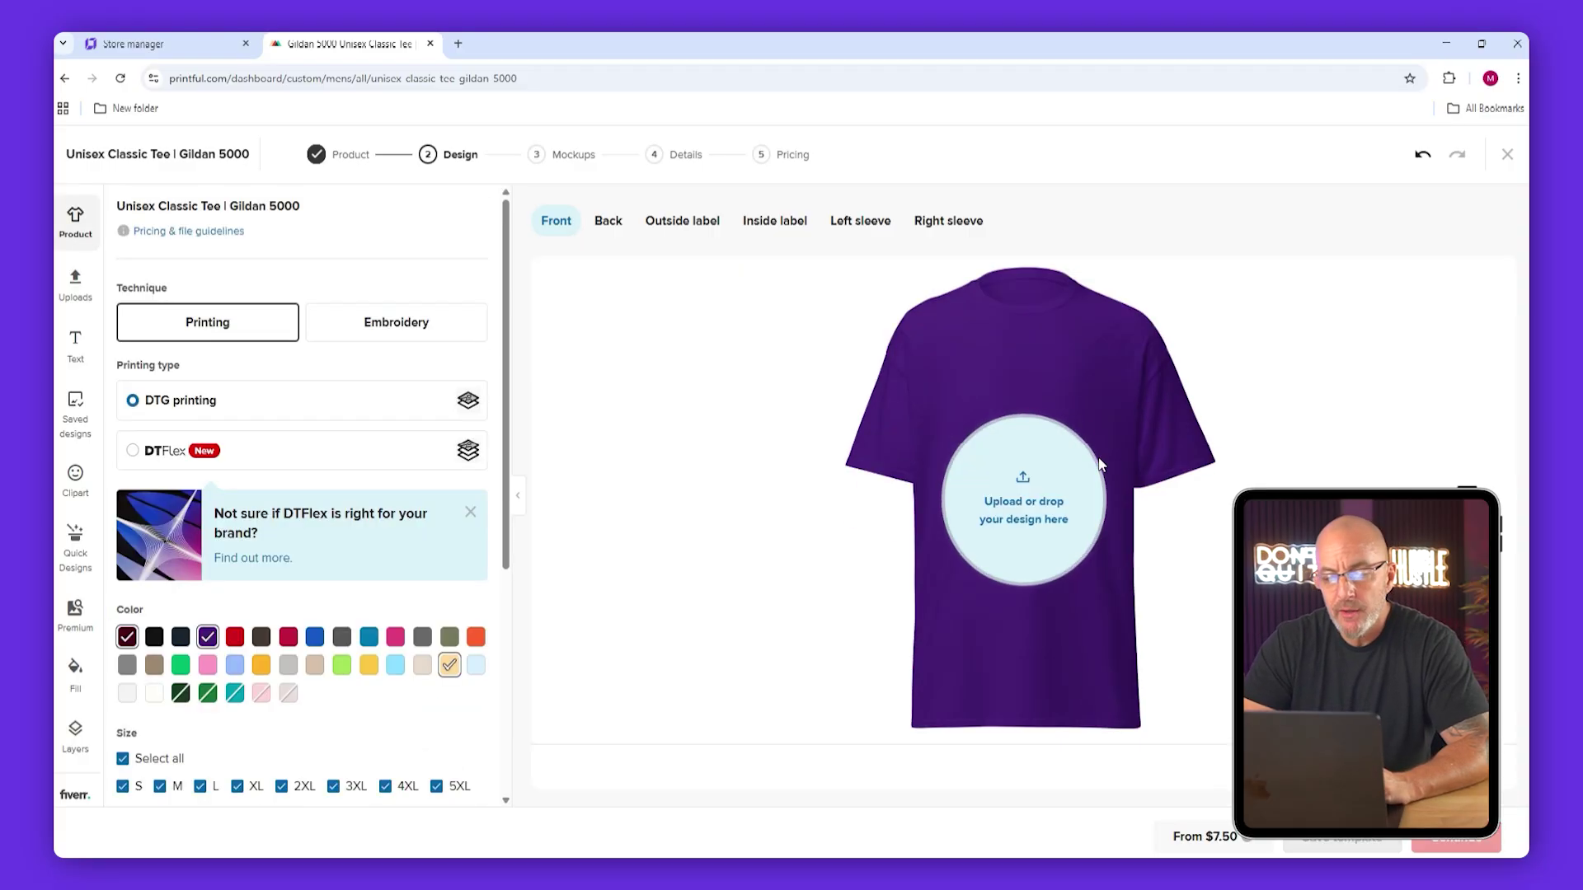
Place the Apple a Day clipart on the shirt front and enlarge it to about 7.18 × 8.79.
left_click(76, 478)
scroll(279, 528, "down", 3)
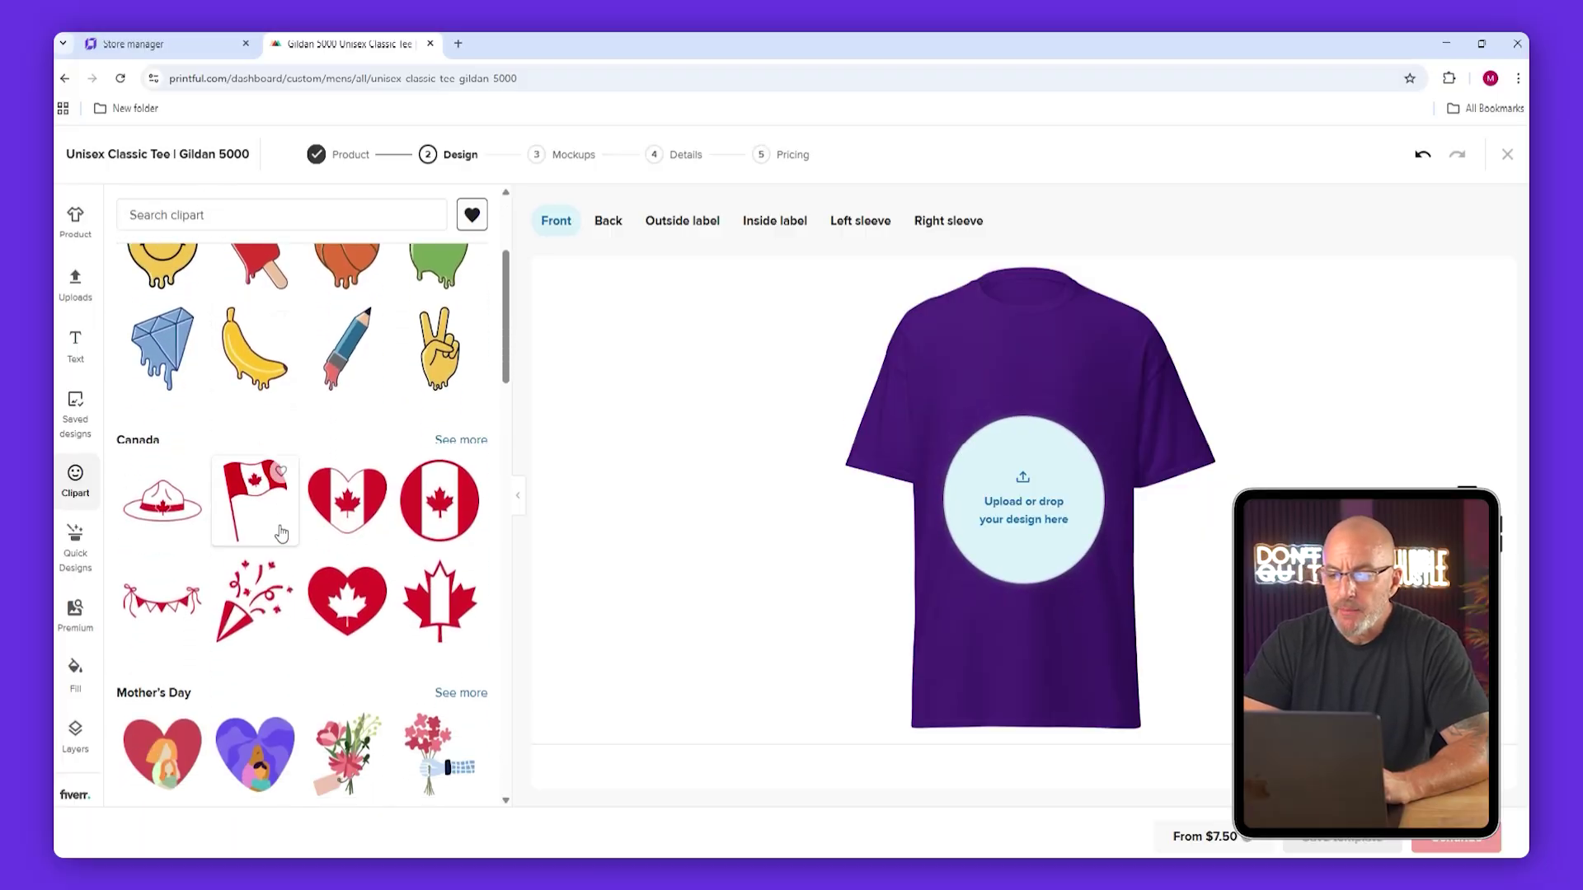
scroll(280, 532, "down", 20)
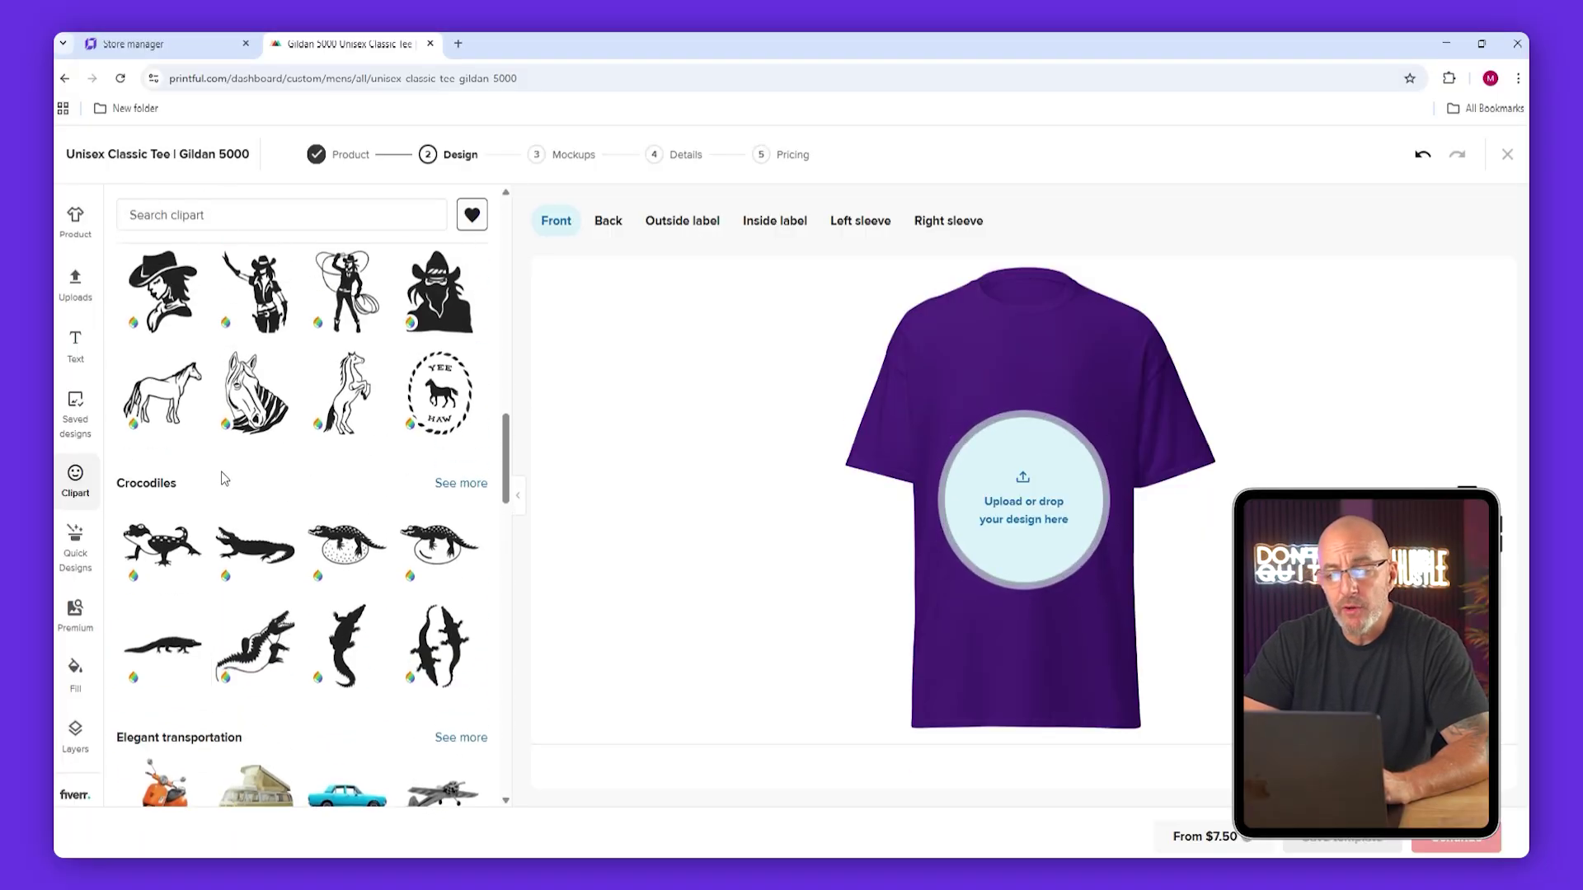
scroll(375, 446, "up", 3)
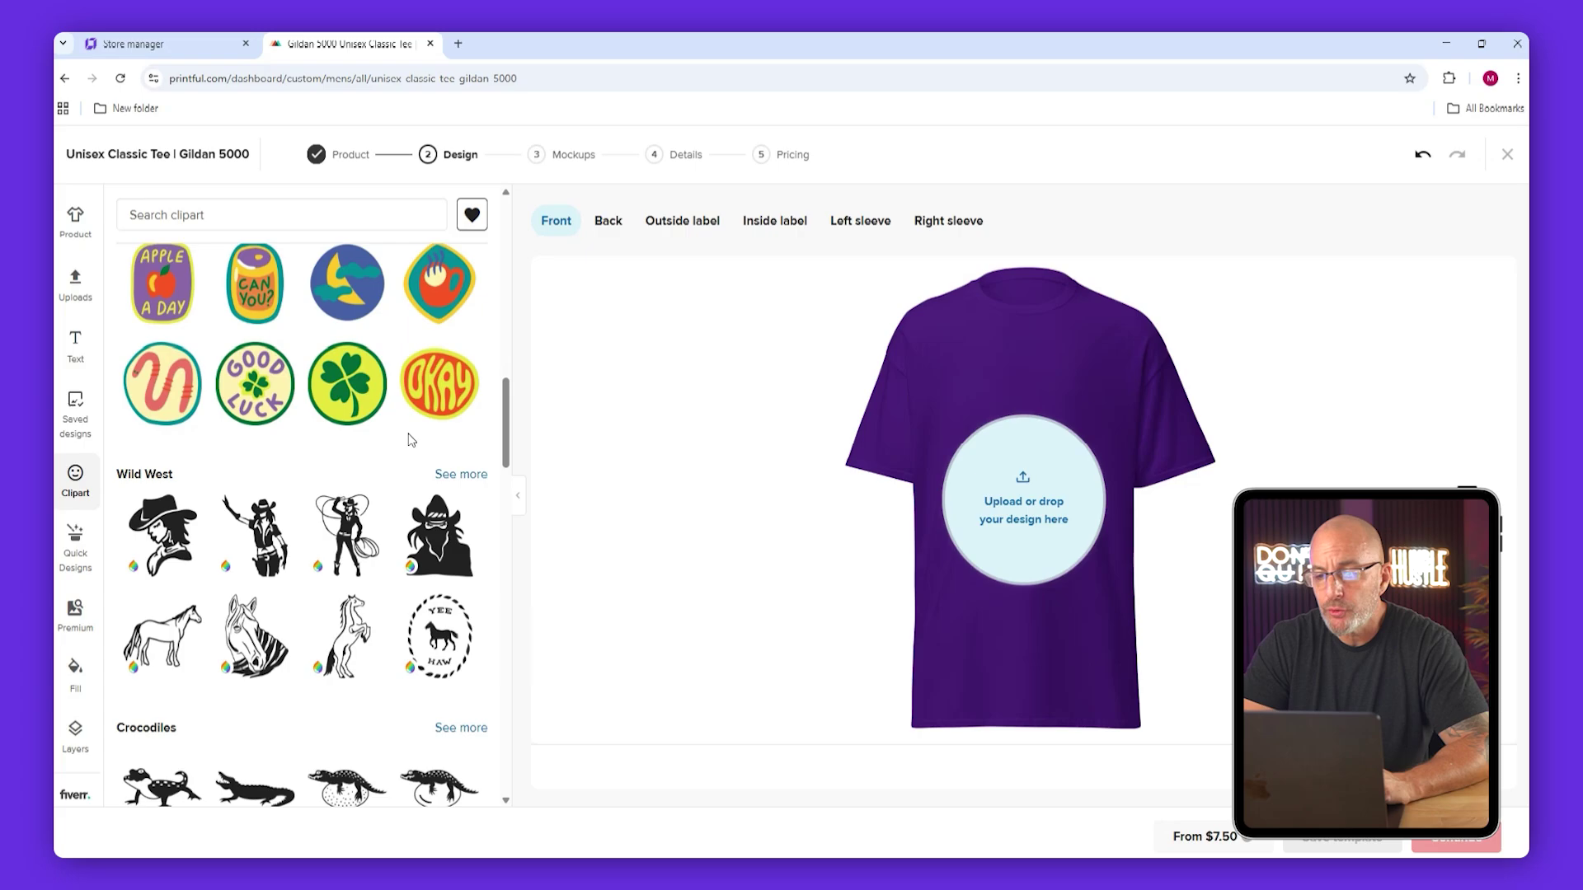
scroll(411, 439, "up", 1)
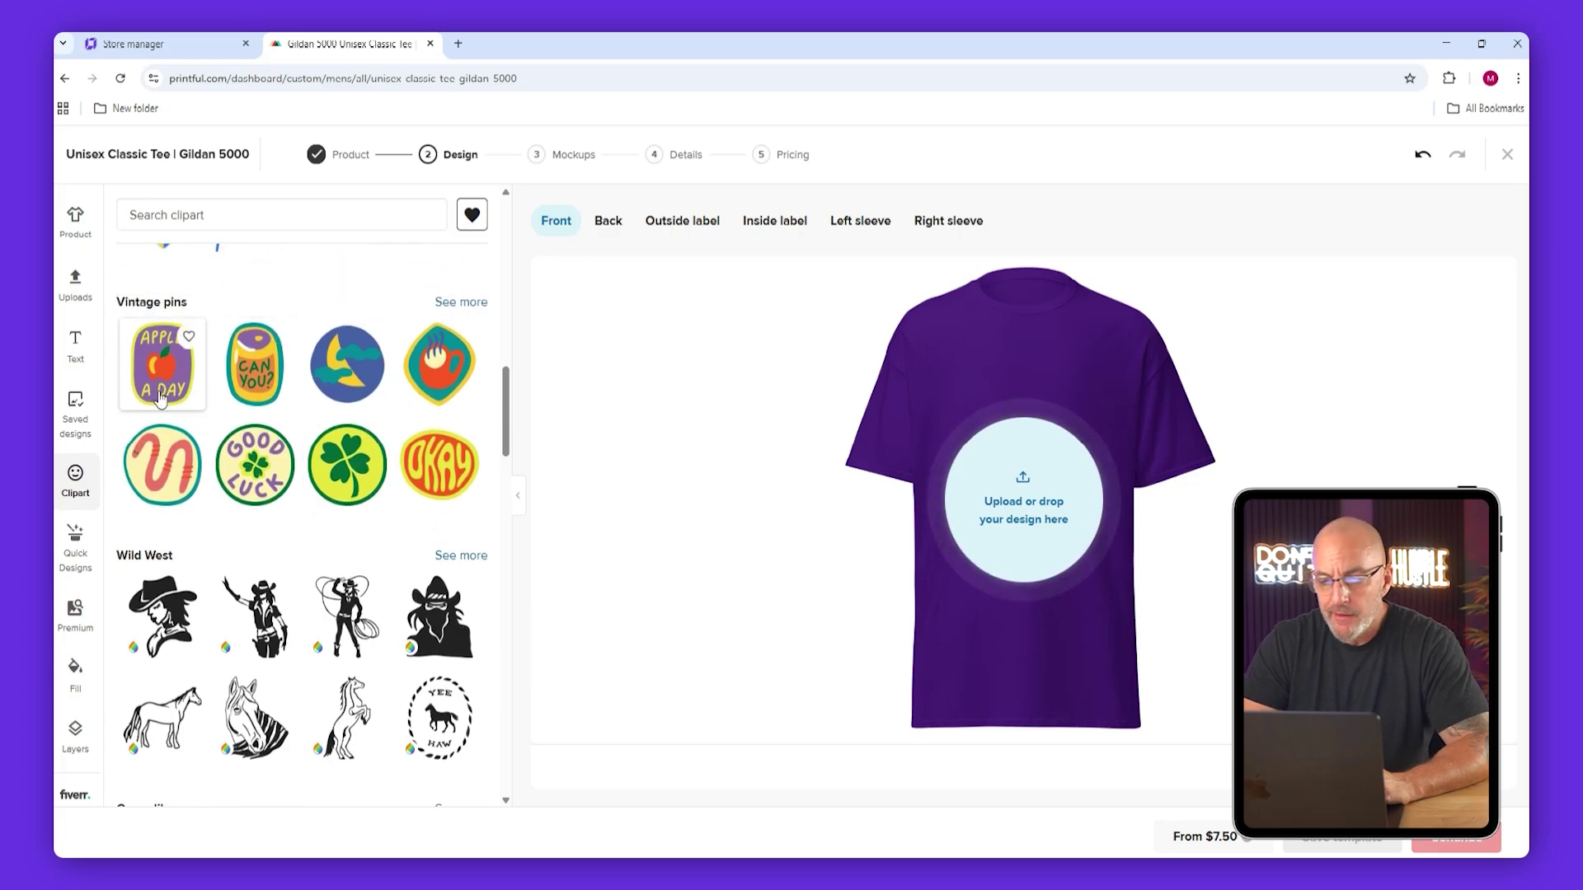
left_click_drag(160, 399, 1025, 468)
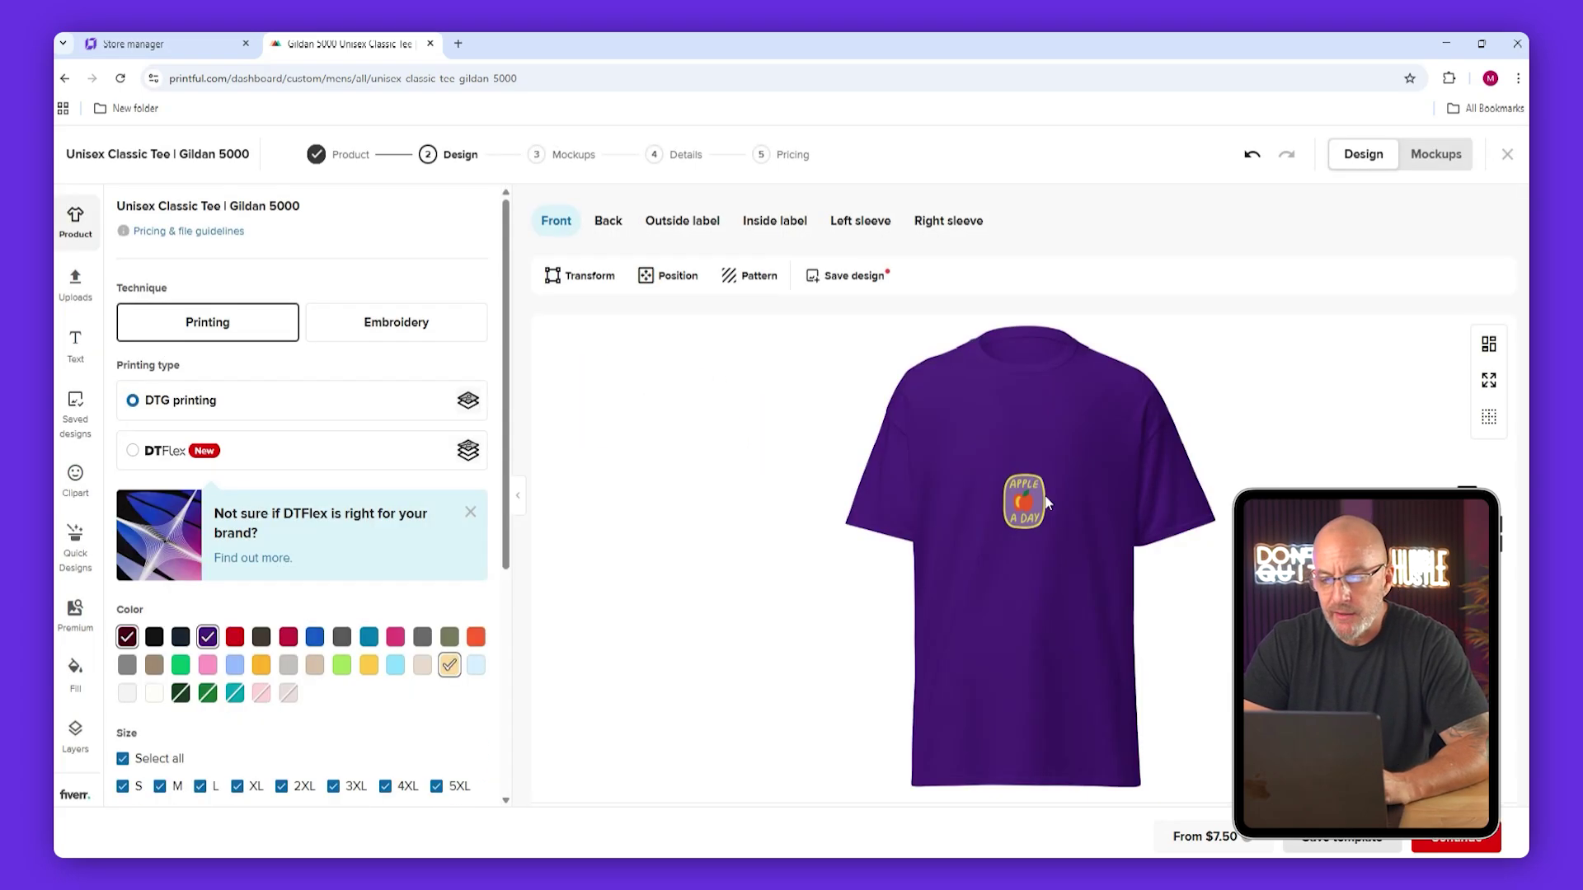
left_click(1037, 511)
left_click_drag(1049, 540, 1075, 571)
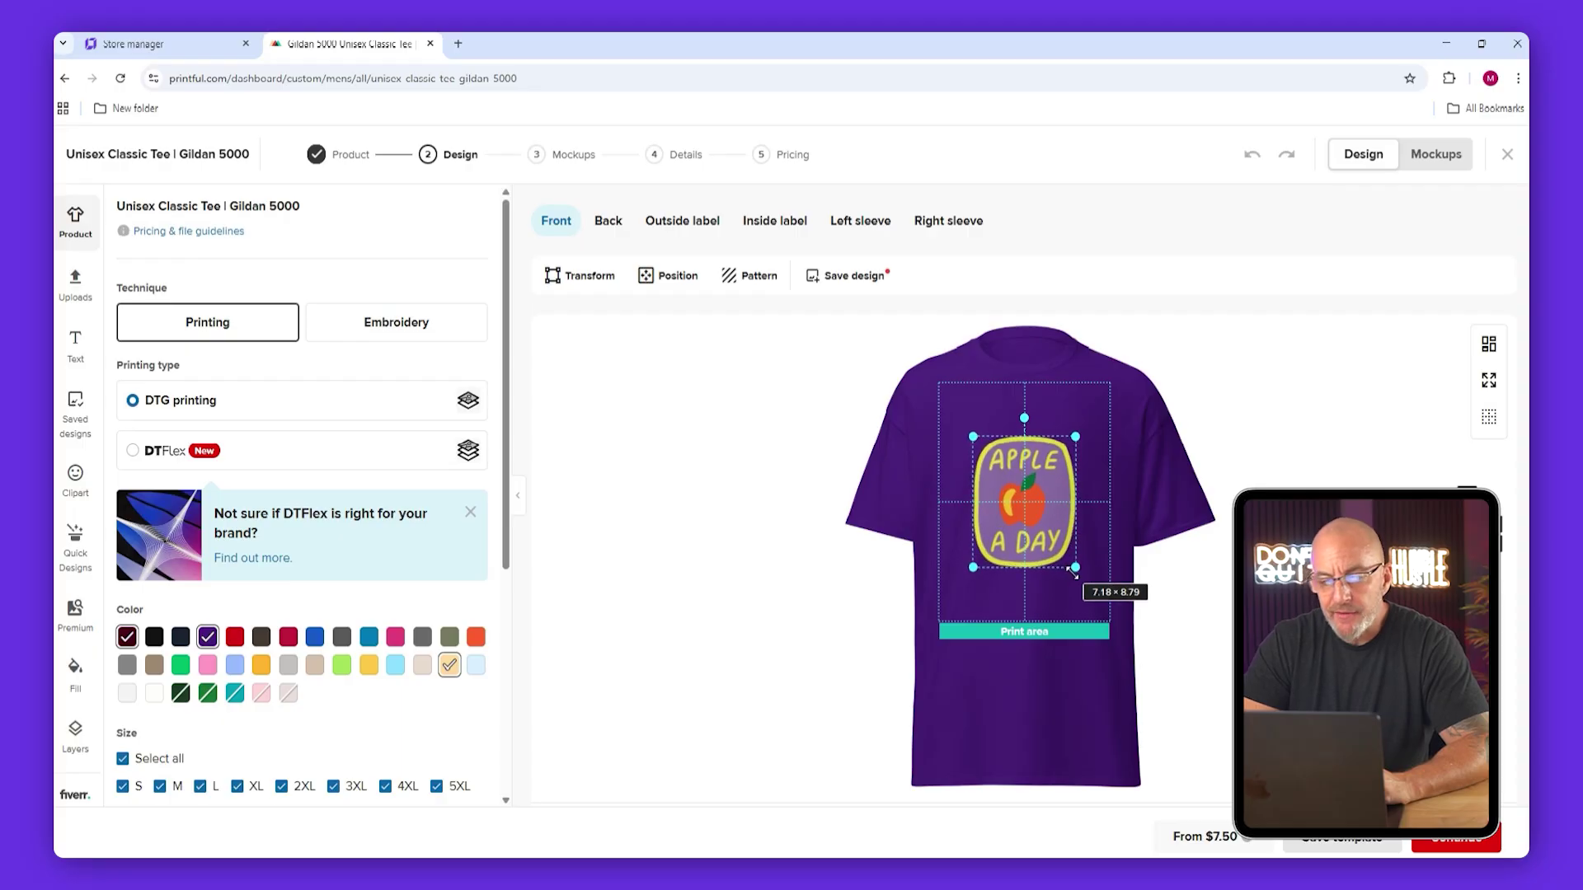
Try grid and brick tiling patterns, revert to a single apple, and review position and size settings.
left_click(749, 275)
left_click(172, 283)
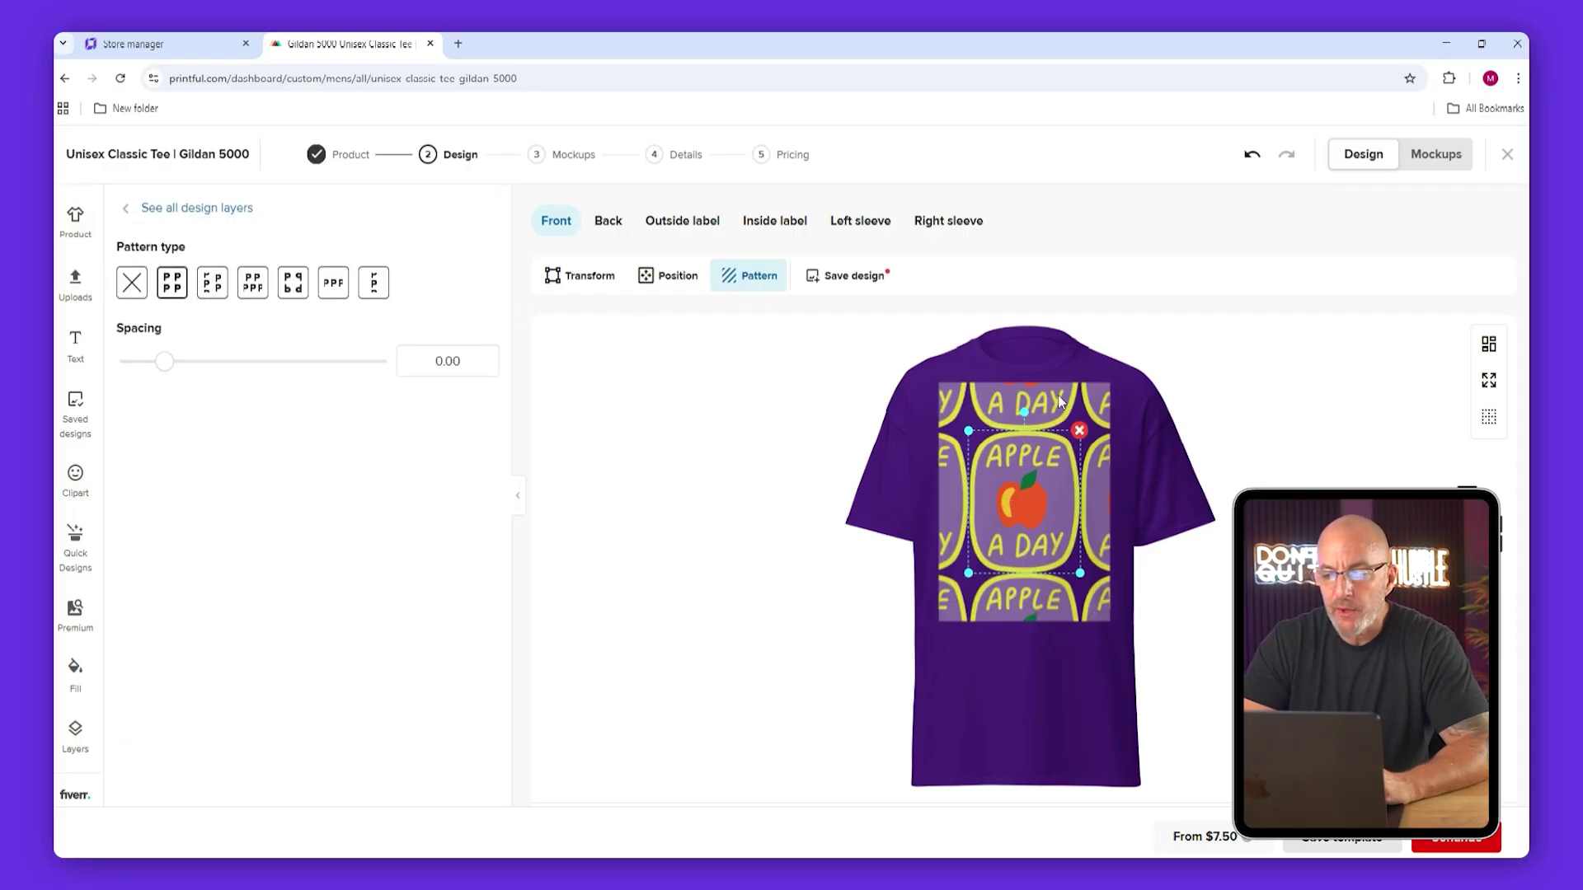
left_click(252, 283)
left_click(131, 283)
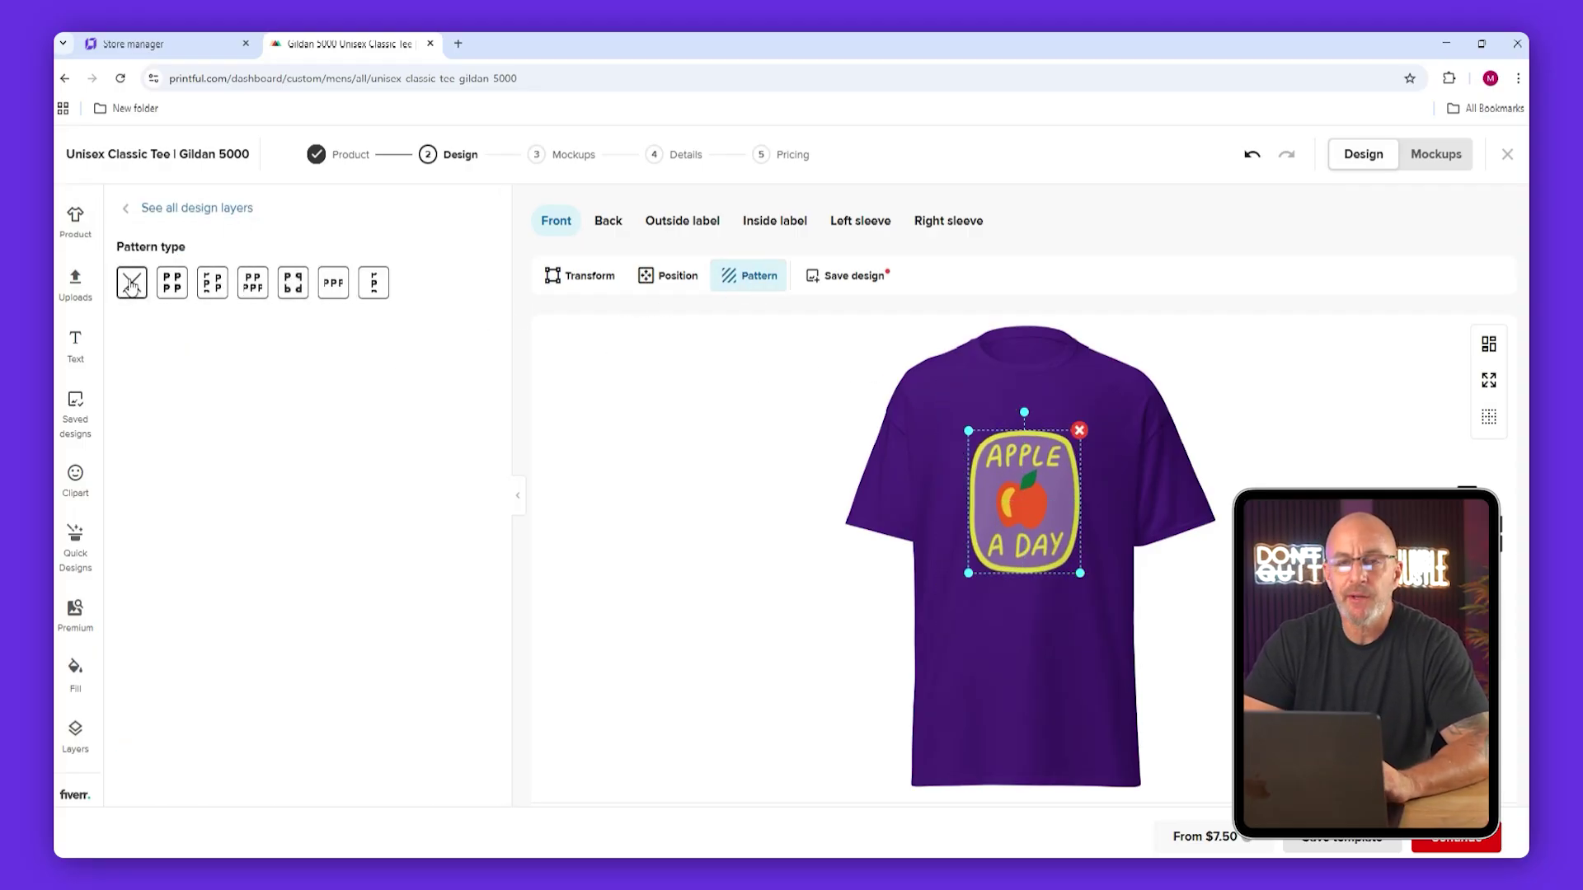
left_click(680, 277)
left_click(587, 281)
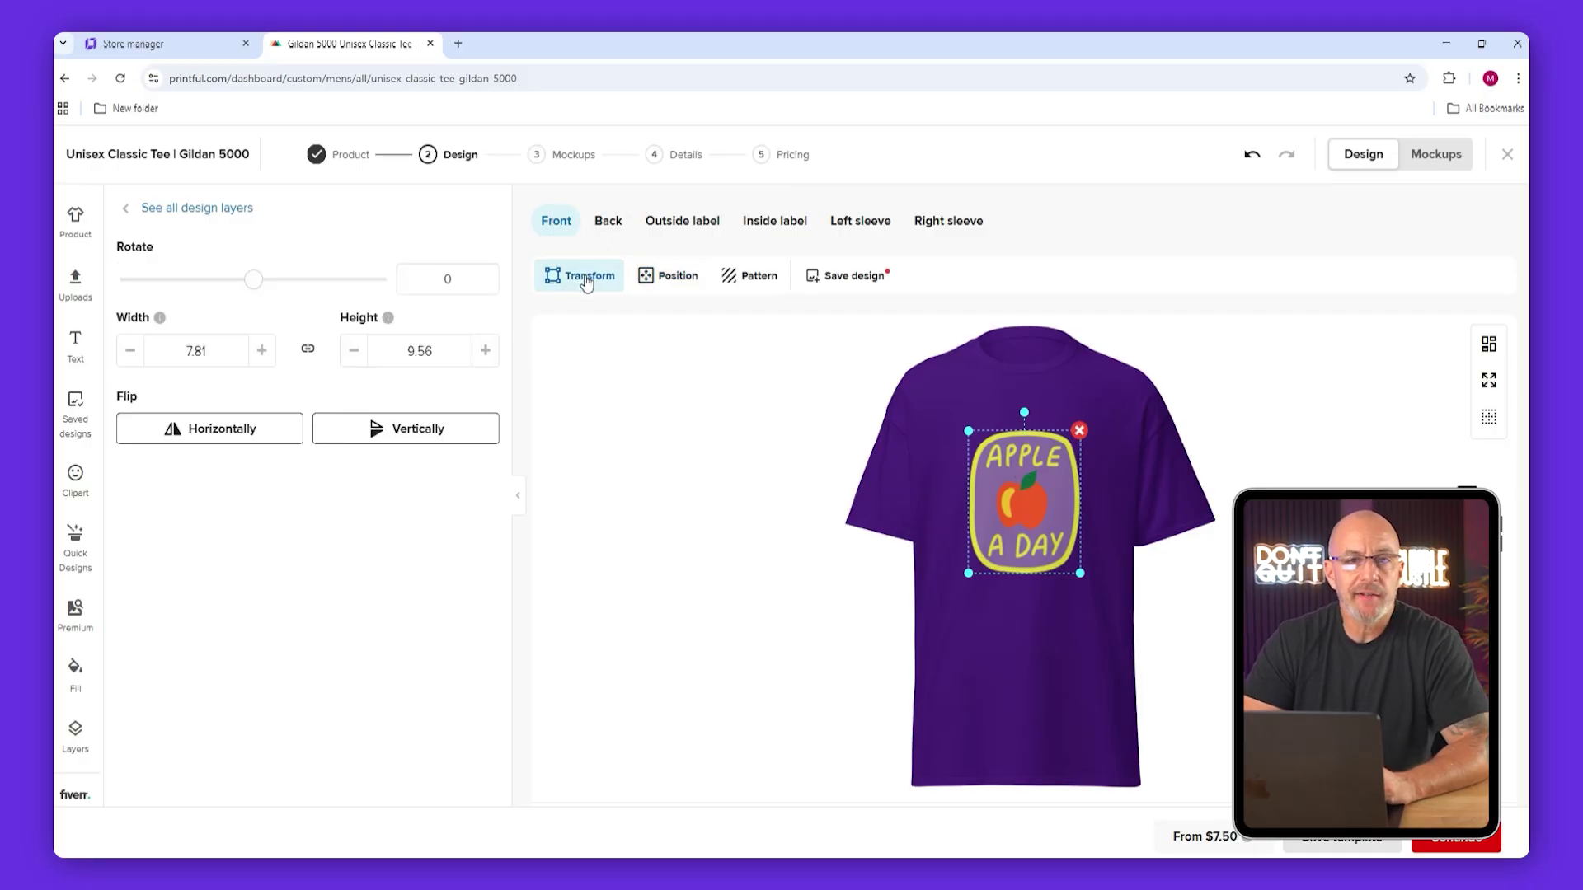
Review the Layers, Quick Designs and Product panels, then continue to the Mockups step.
left_click(130, 208)
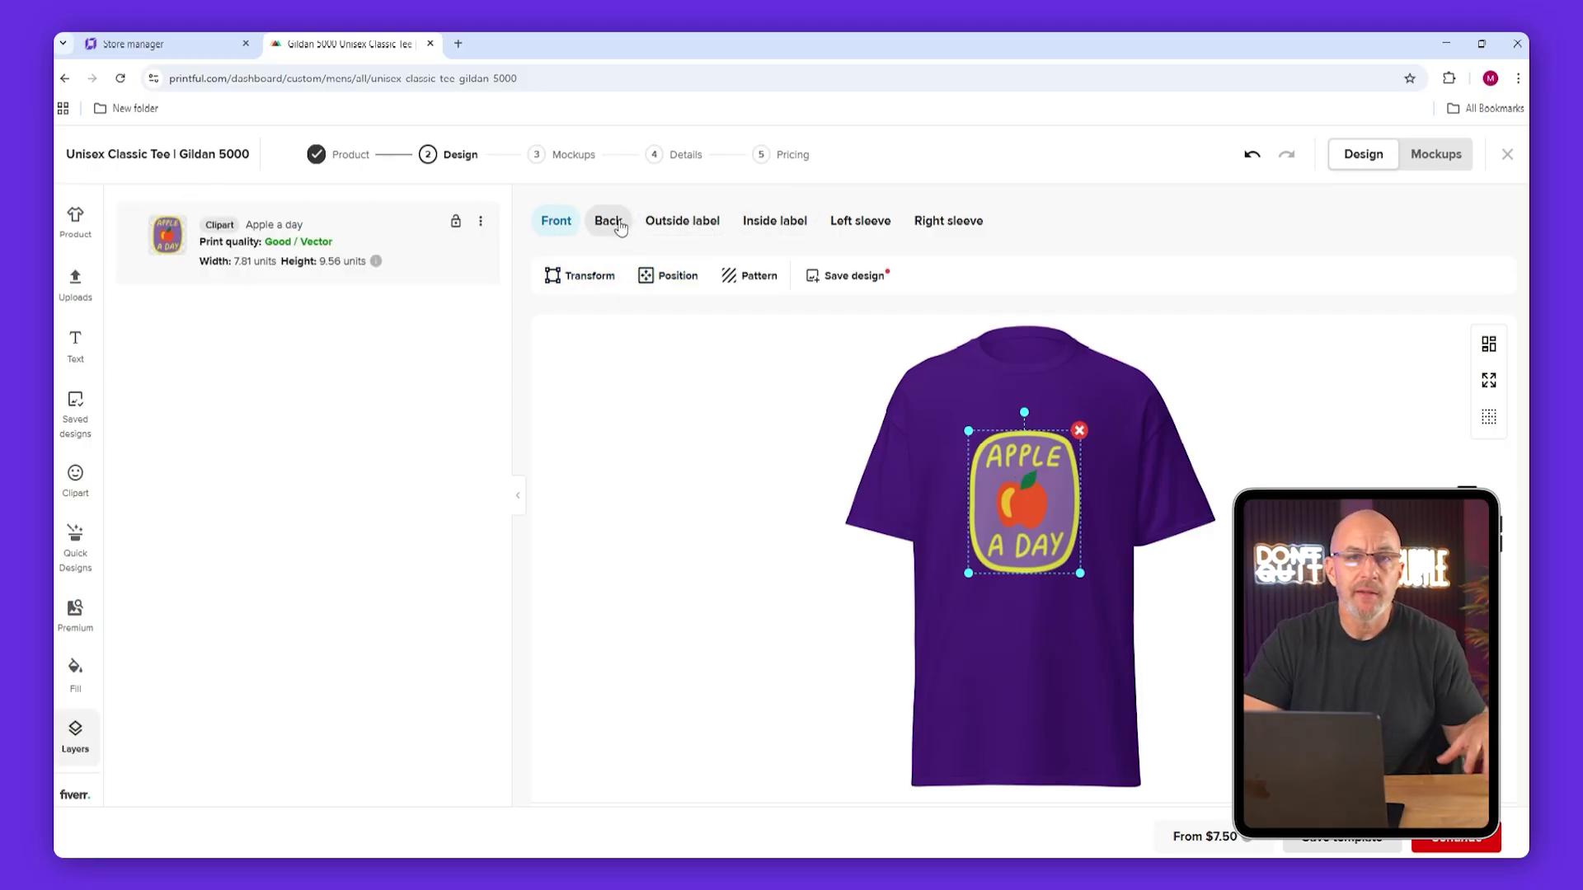
left_click(75, 546)
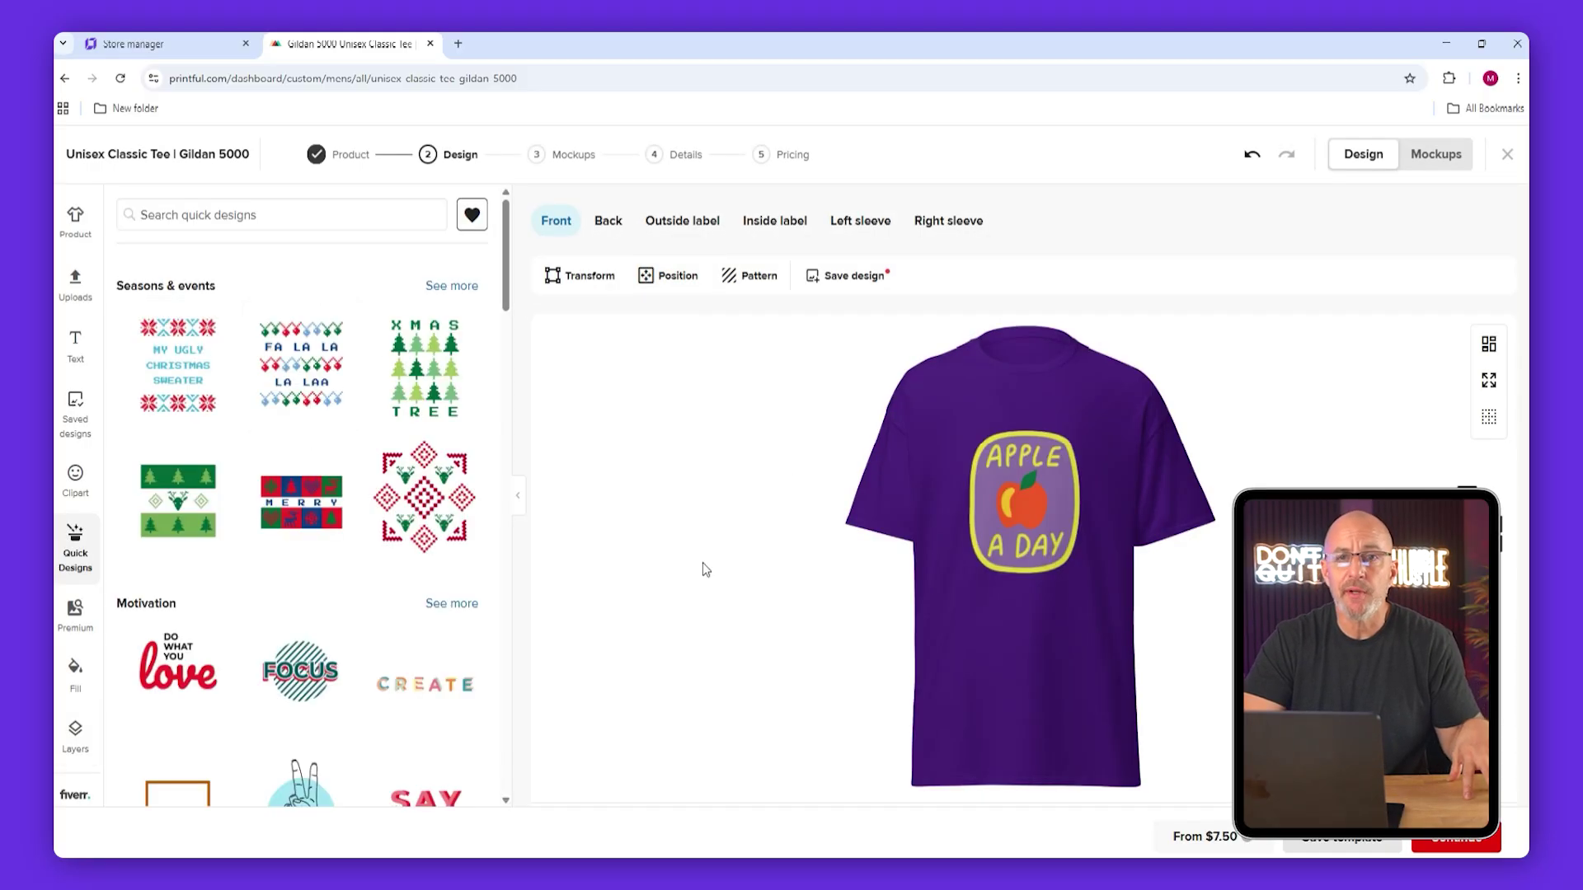
left_click(76, 221)
scroll(309, 709, "down", 2)
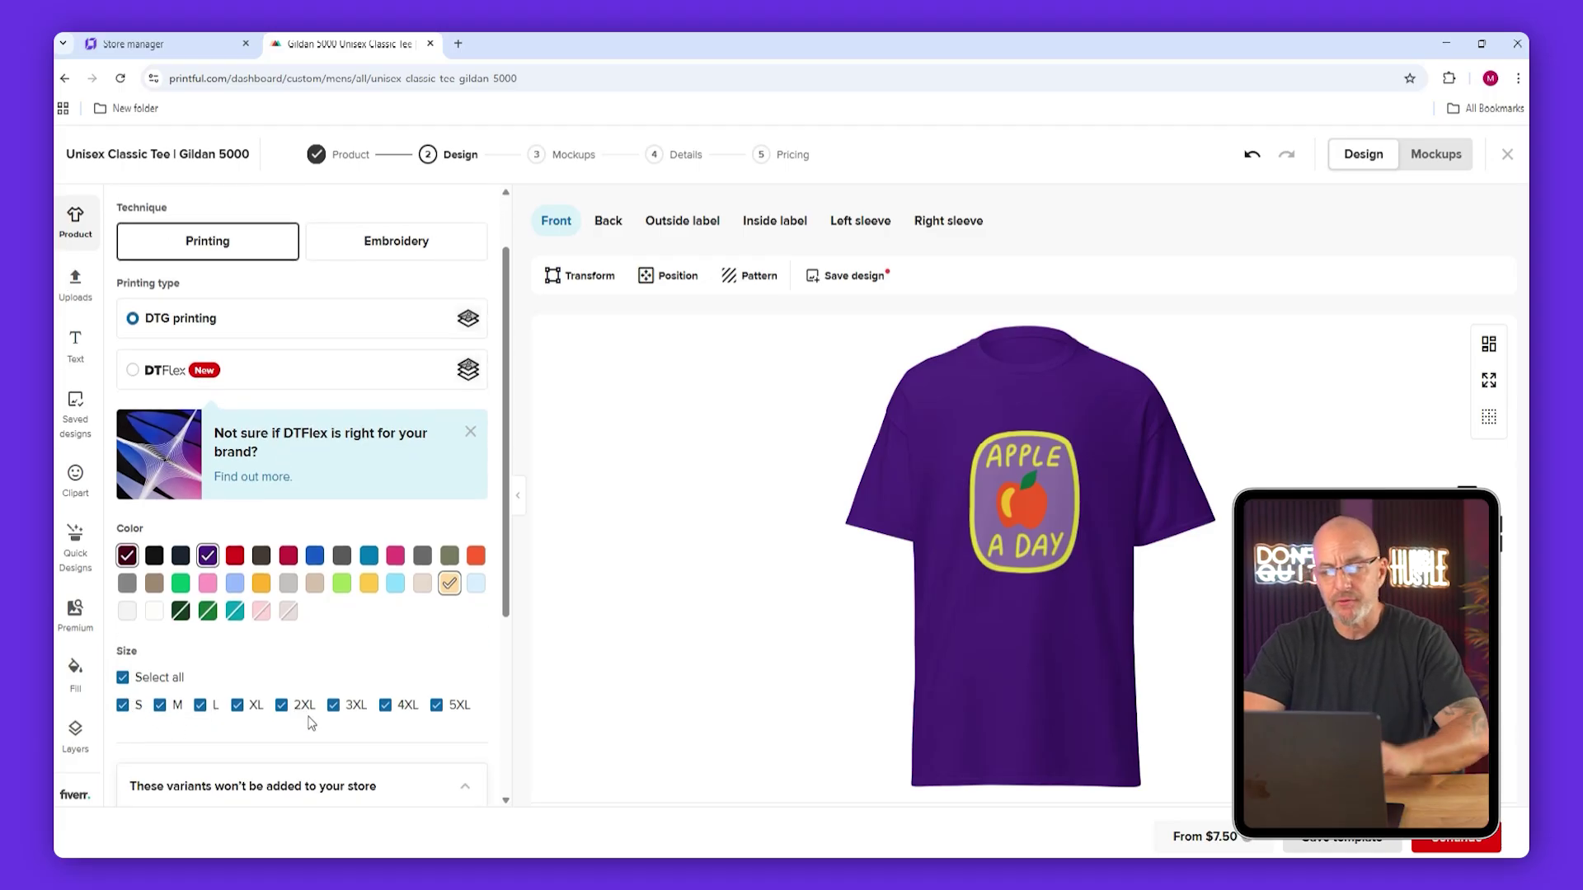
left_click(1456, 838)
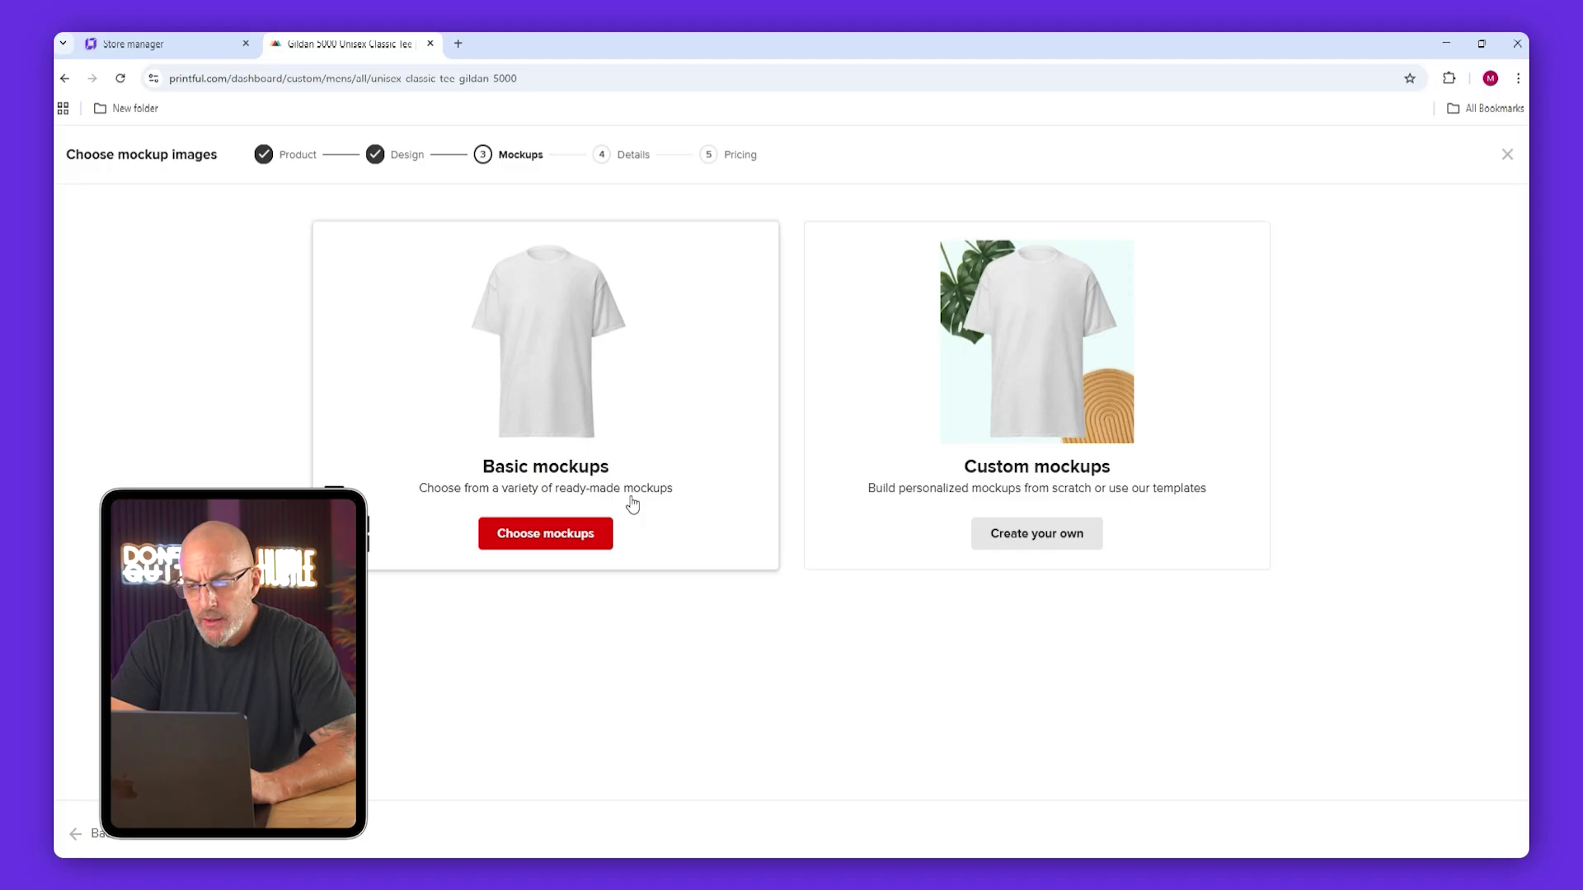
Pick basic mockups and make the seated-man photo the main image.
left_click(573, 546)
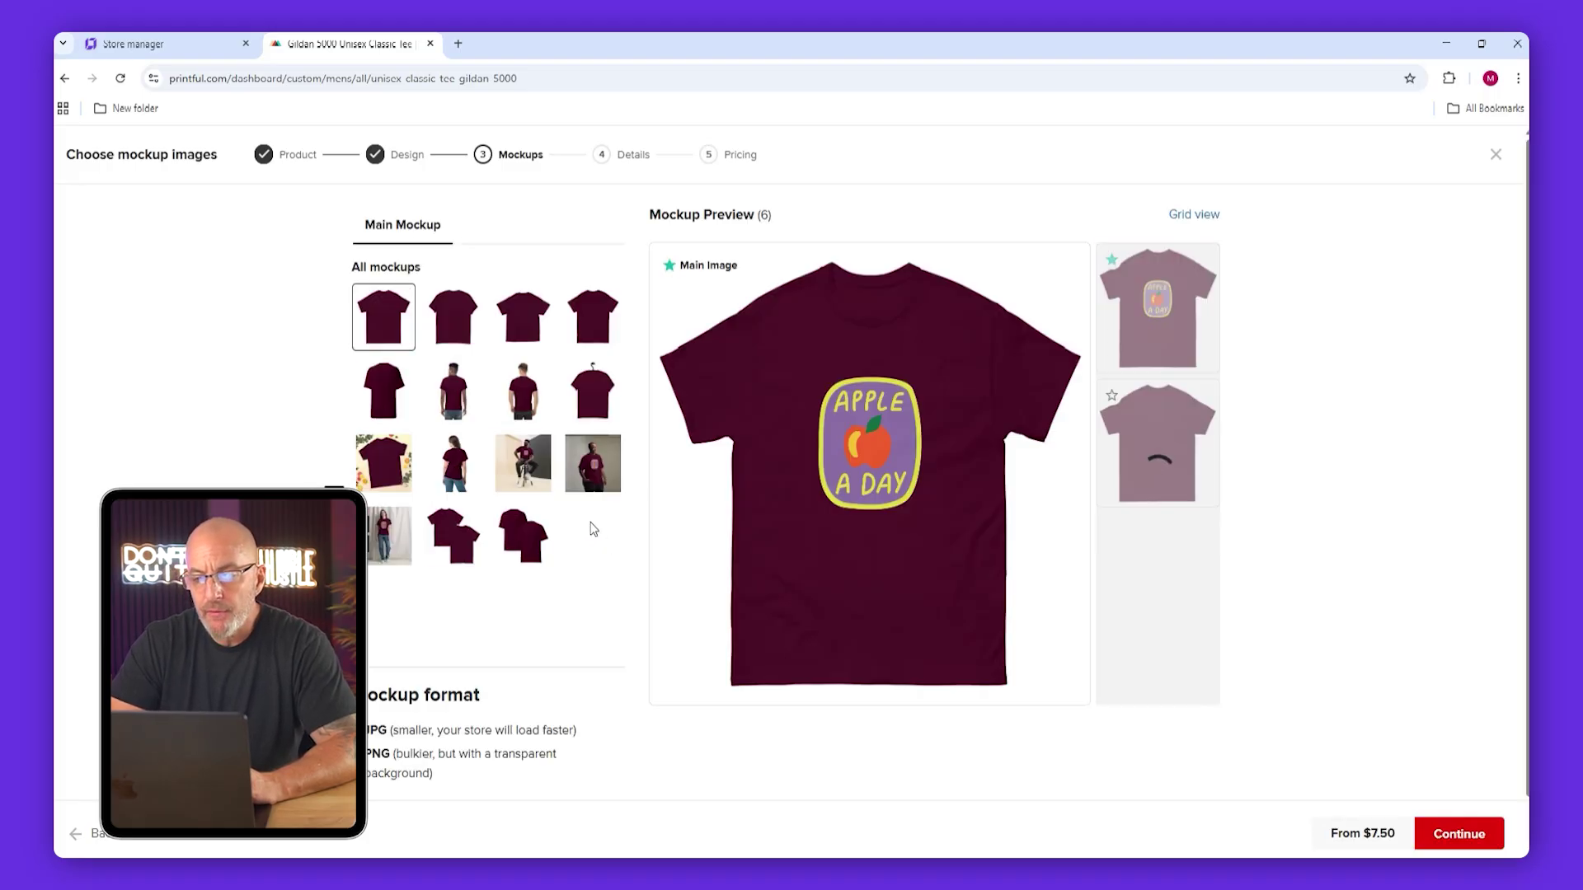
left_click(524, 463)
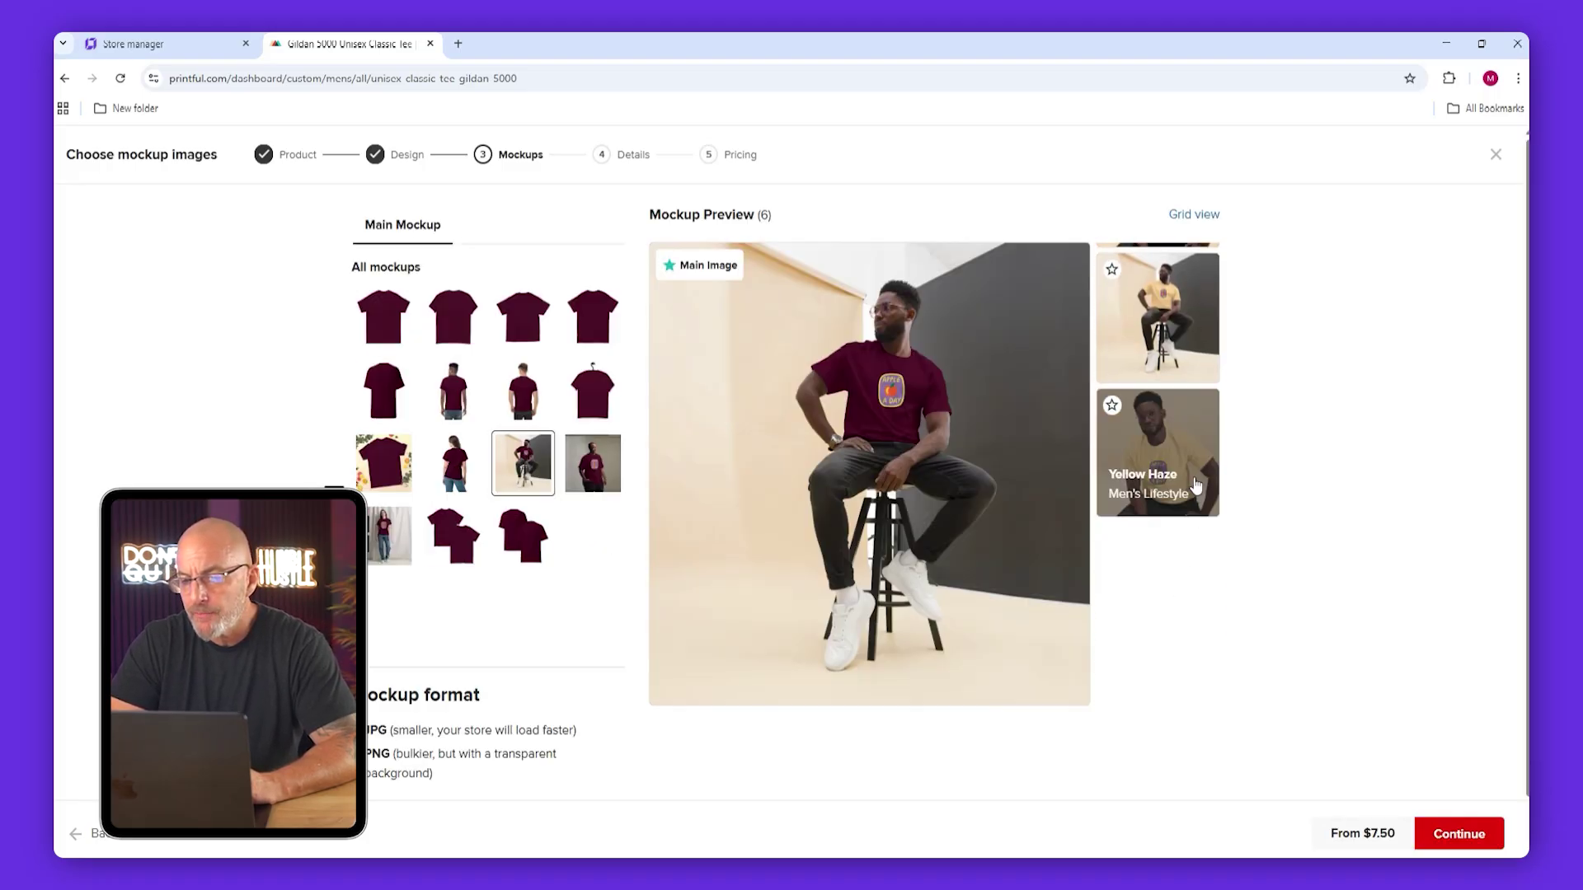
left_click(593, 463)
left_click(523, 464)
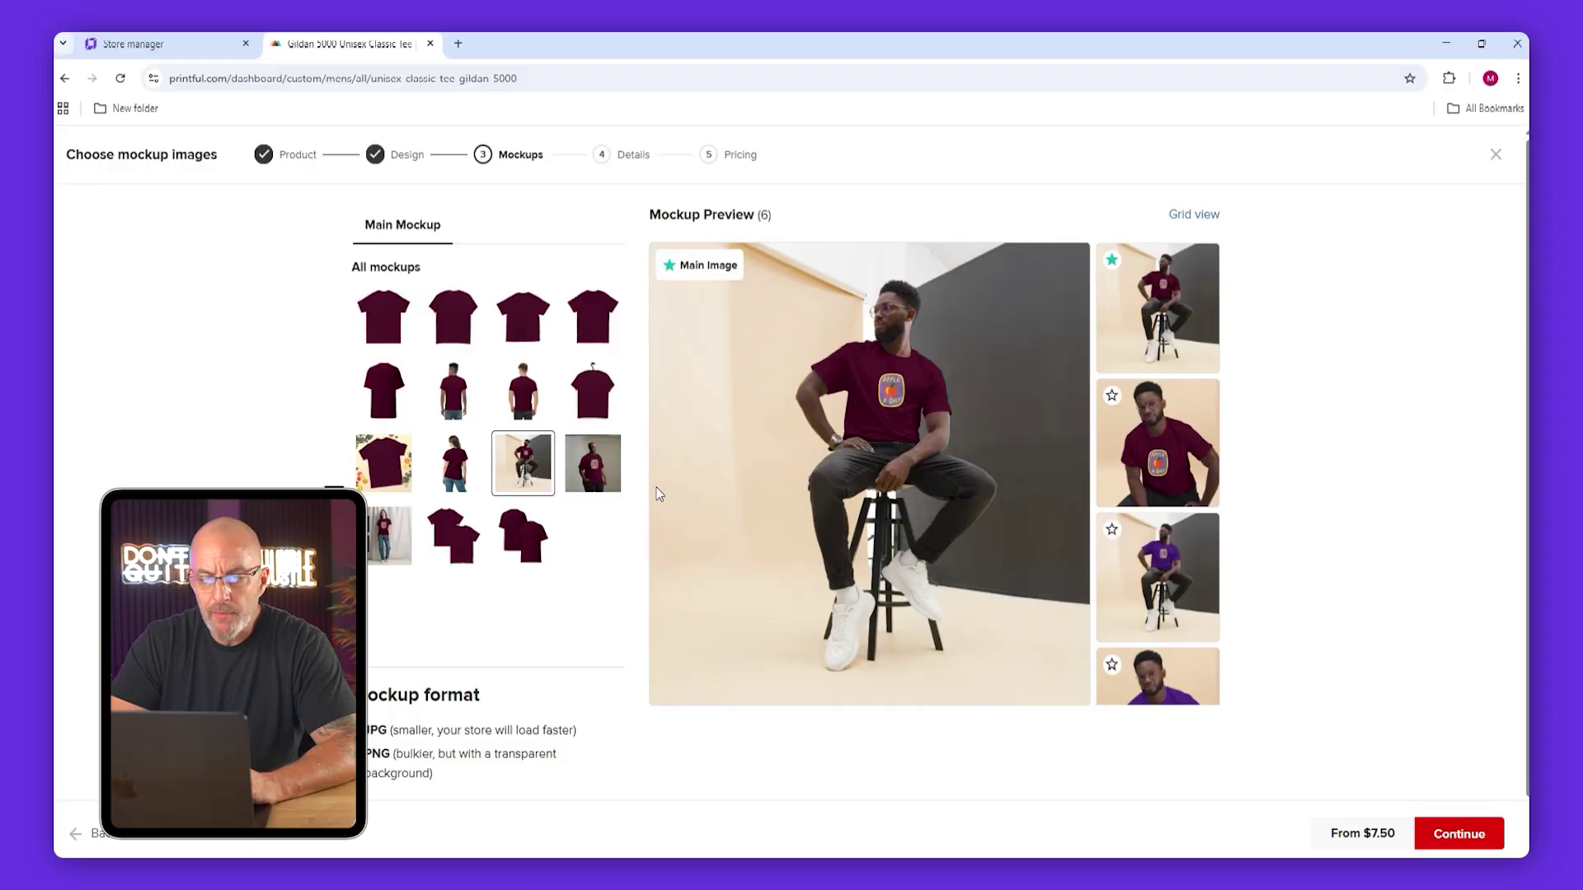
left_click(385, 534)
left_click(522, 464)
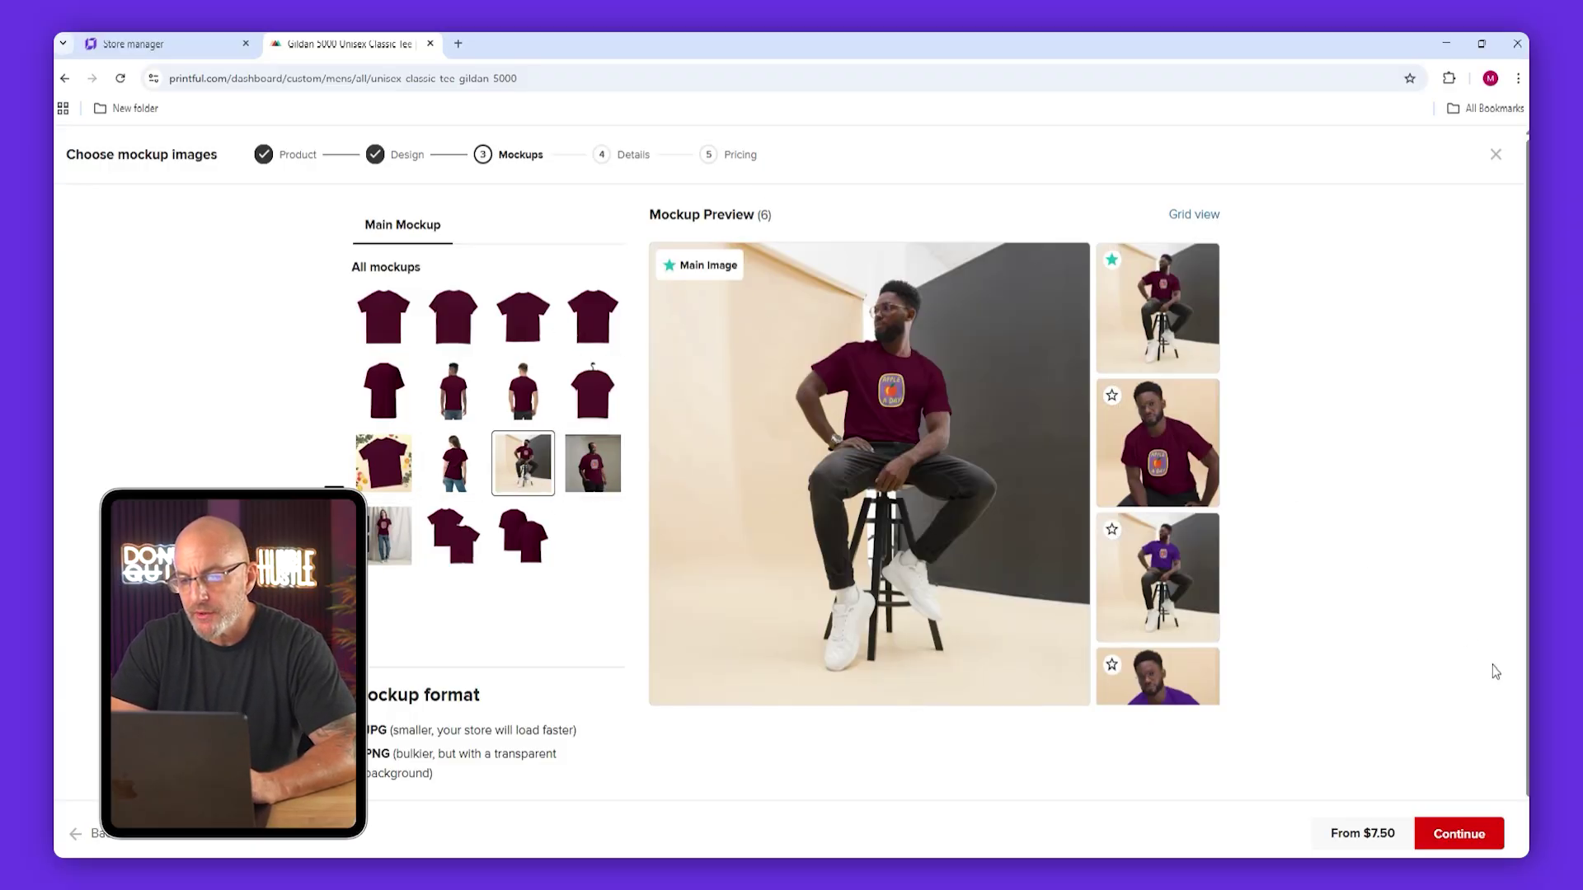
Pass through the Details and Pricing steps and save the tee product.
left_click(1460, 835)
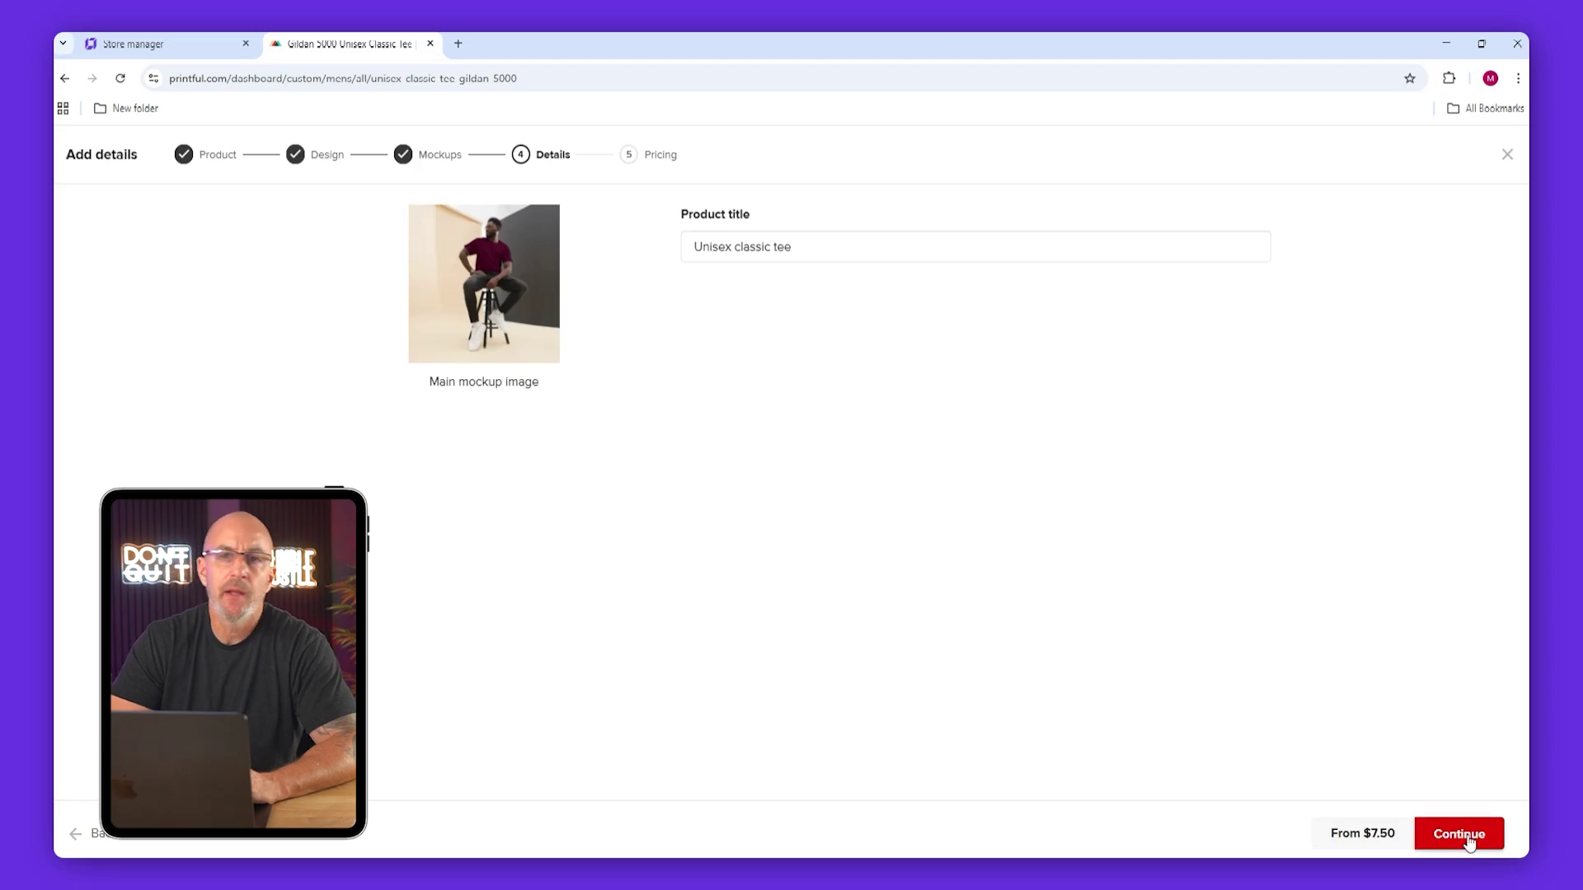
left_click(1459, 835)
scroll(1071, 495, "down", 5)
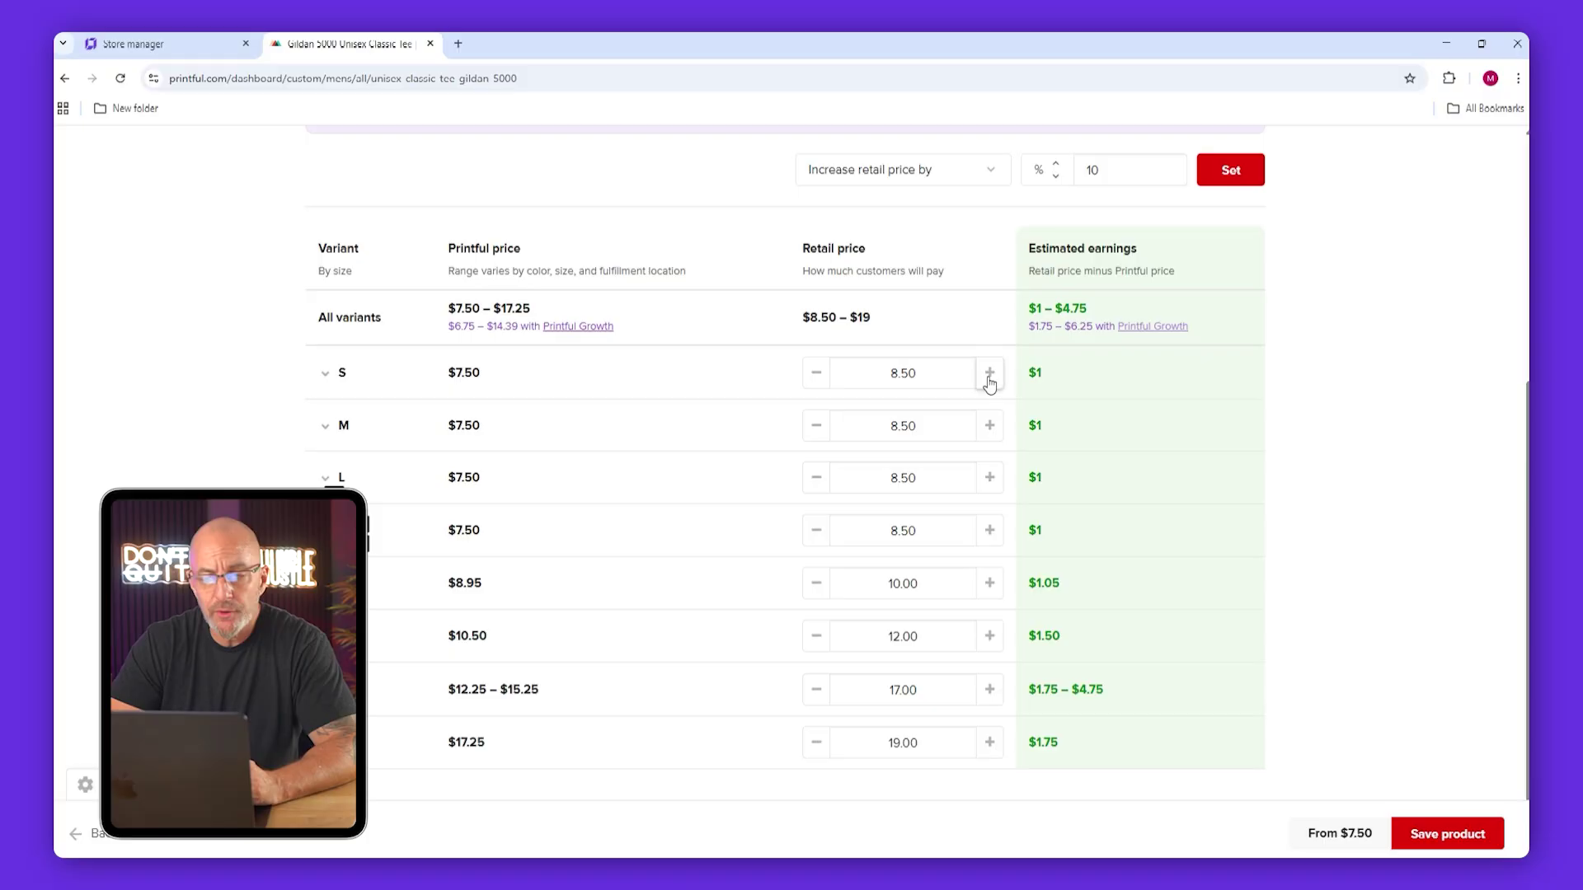
scroll(959, 572, "up", 5)
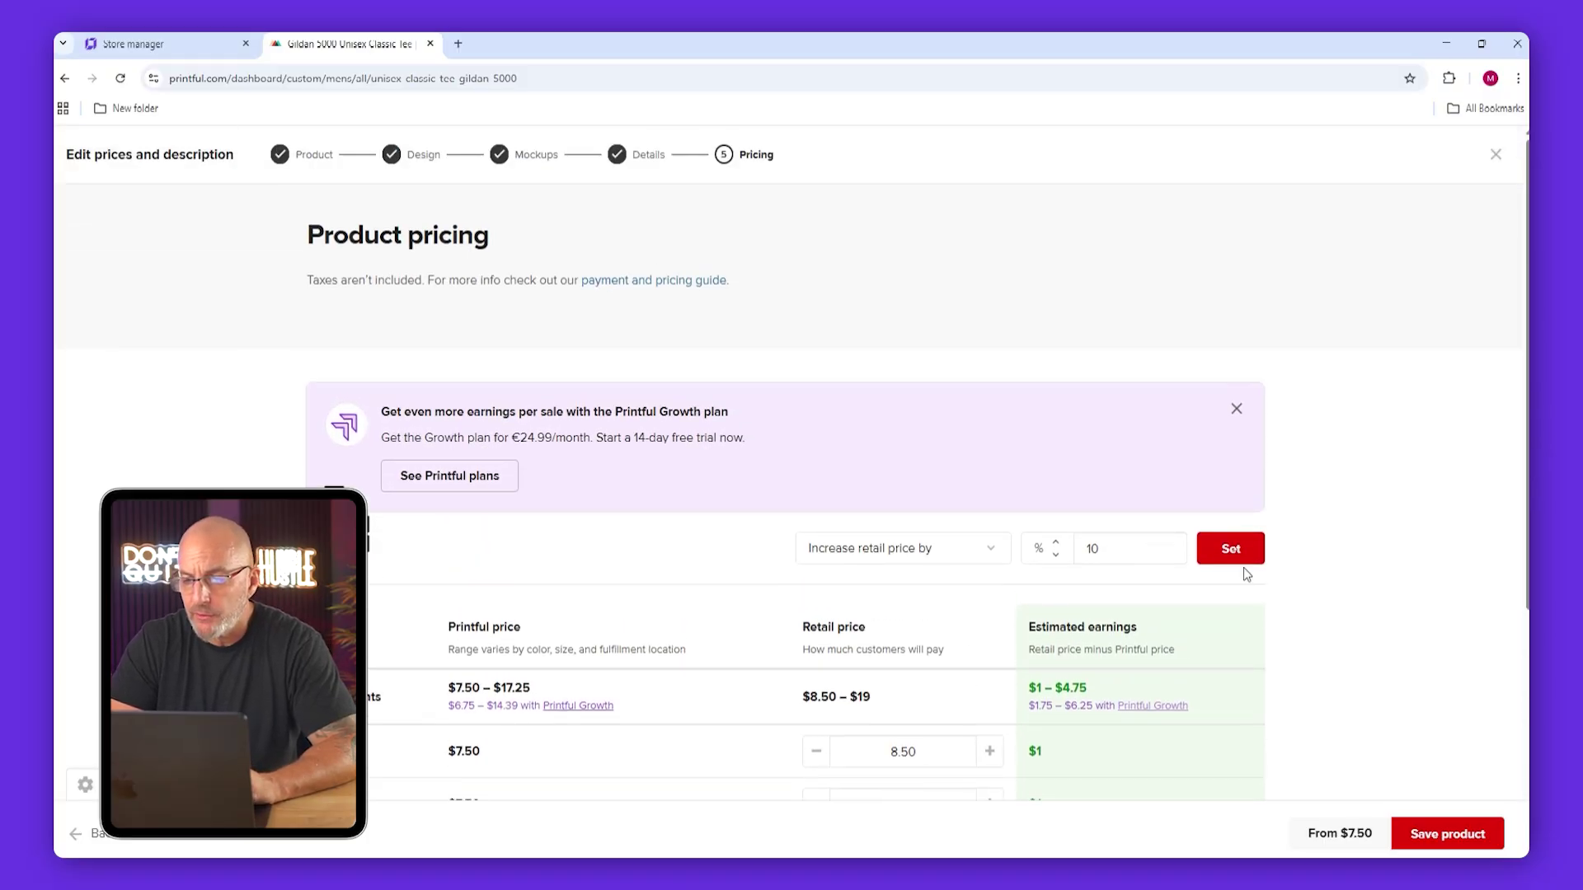
left_click(1448, 834)
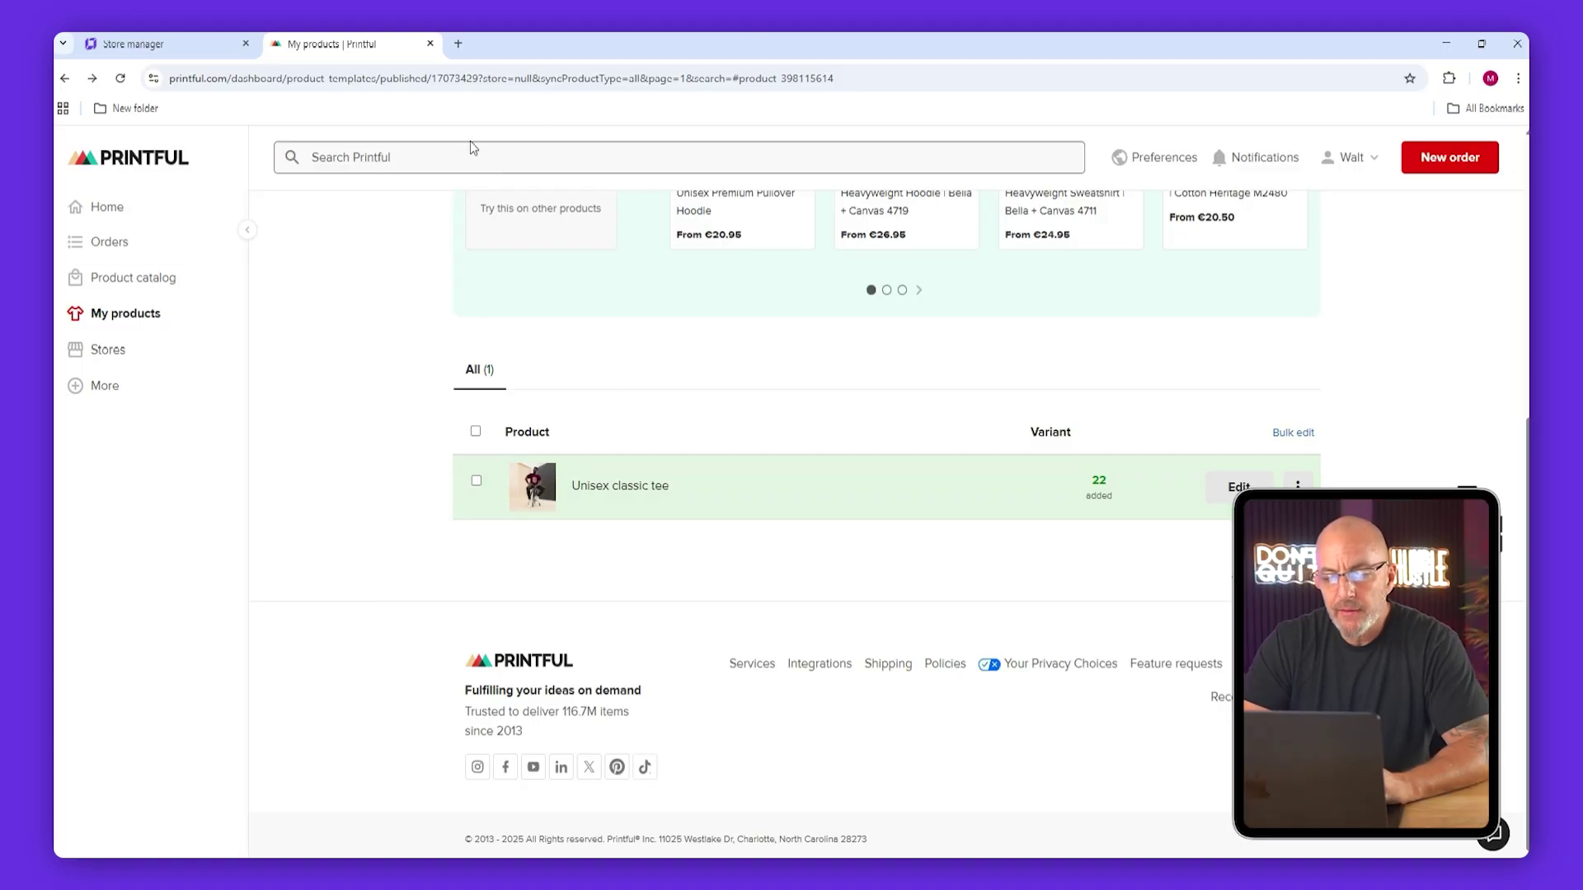
Return to the Hostinger store manager, dismiss the notification and open the product list.
left_click(132, 44)
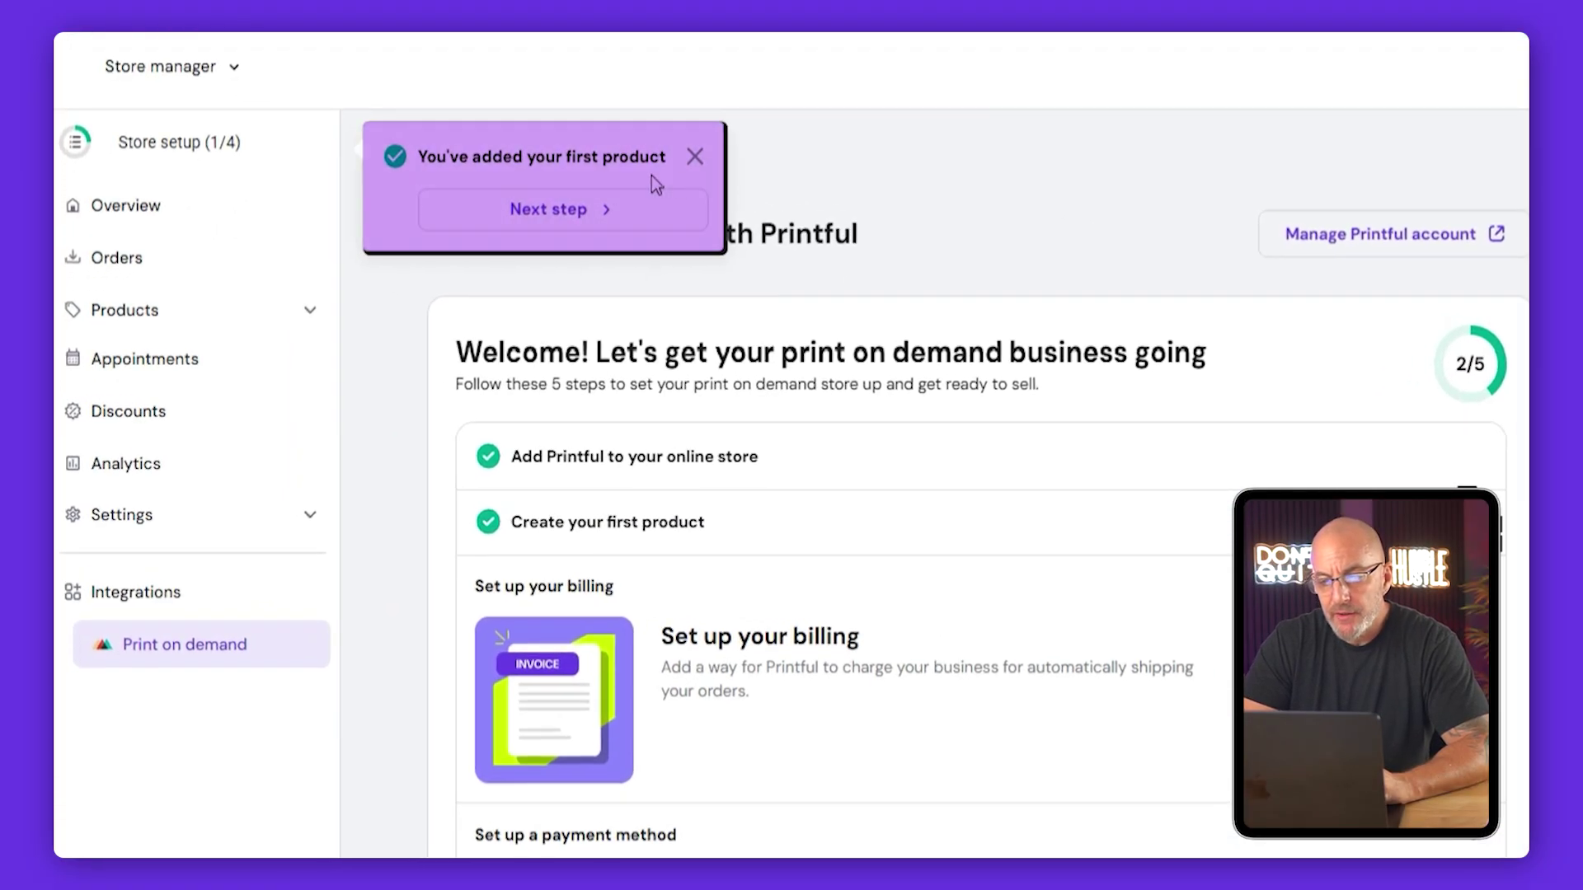
left_click(694, 165)
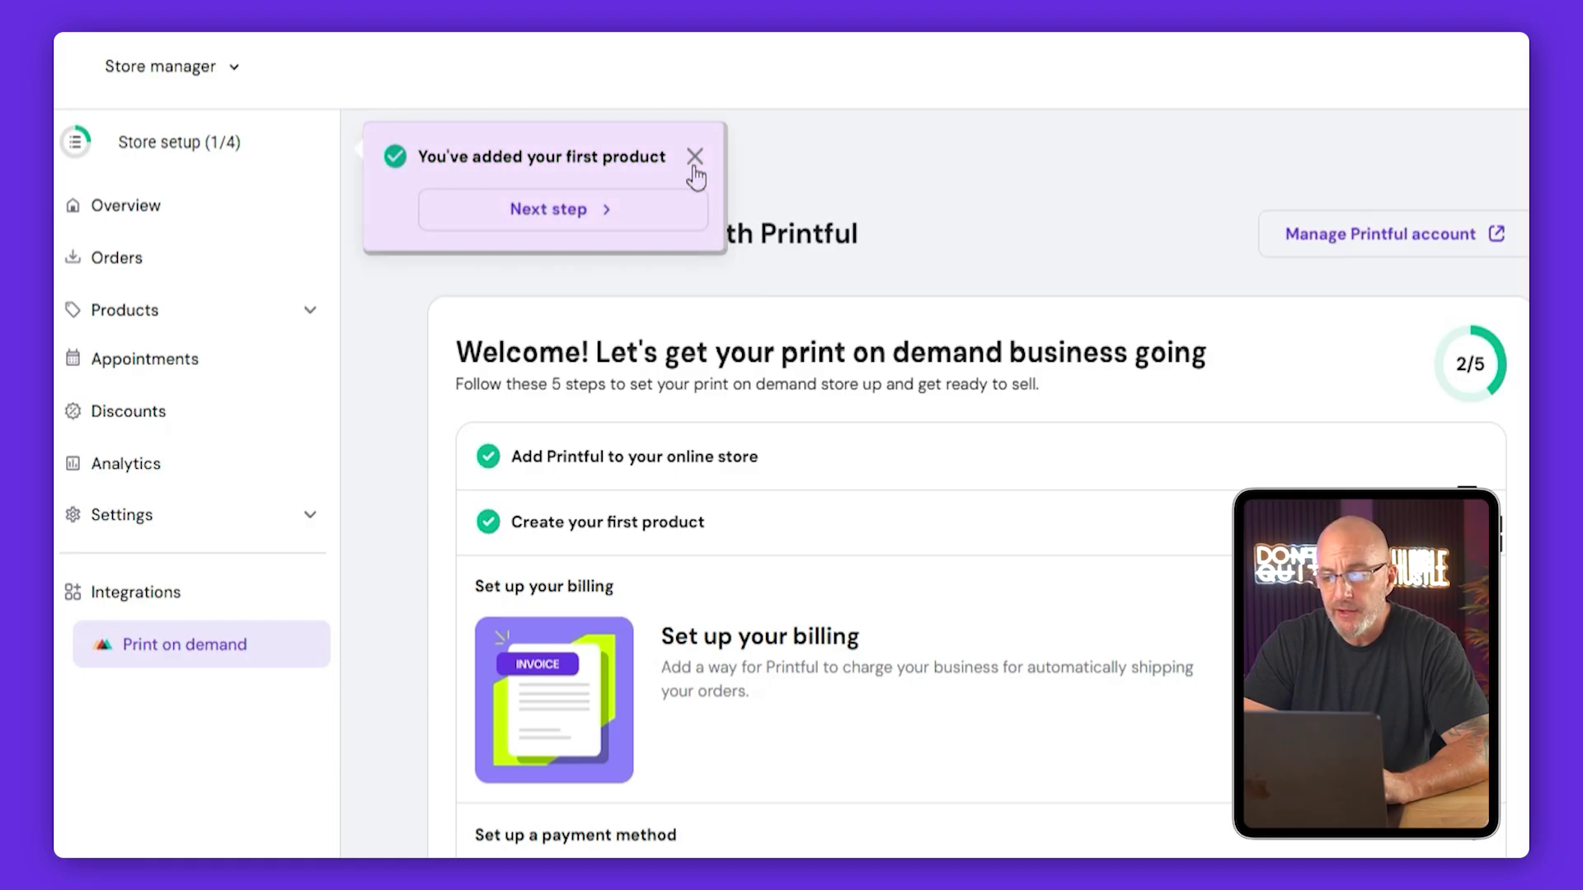
left_click(165, 311)
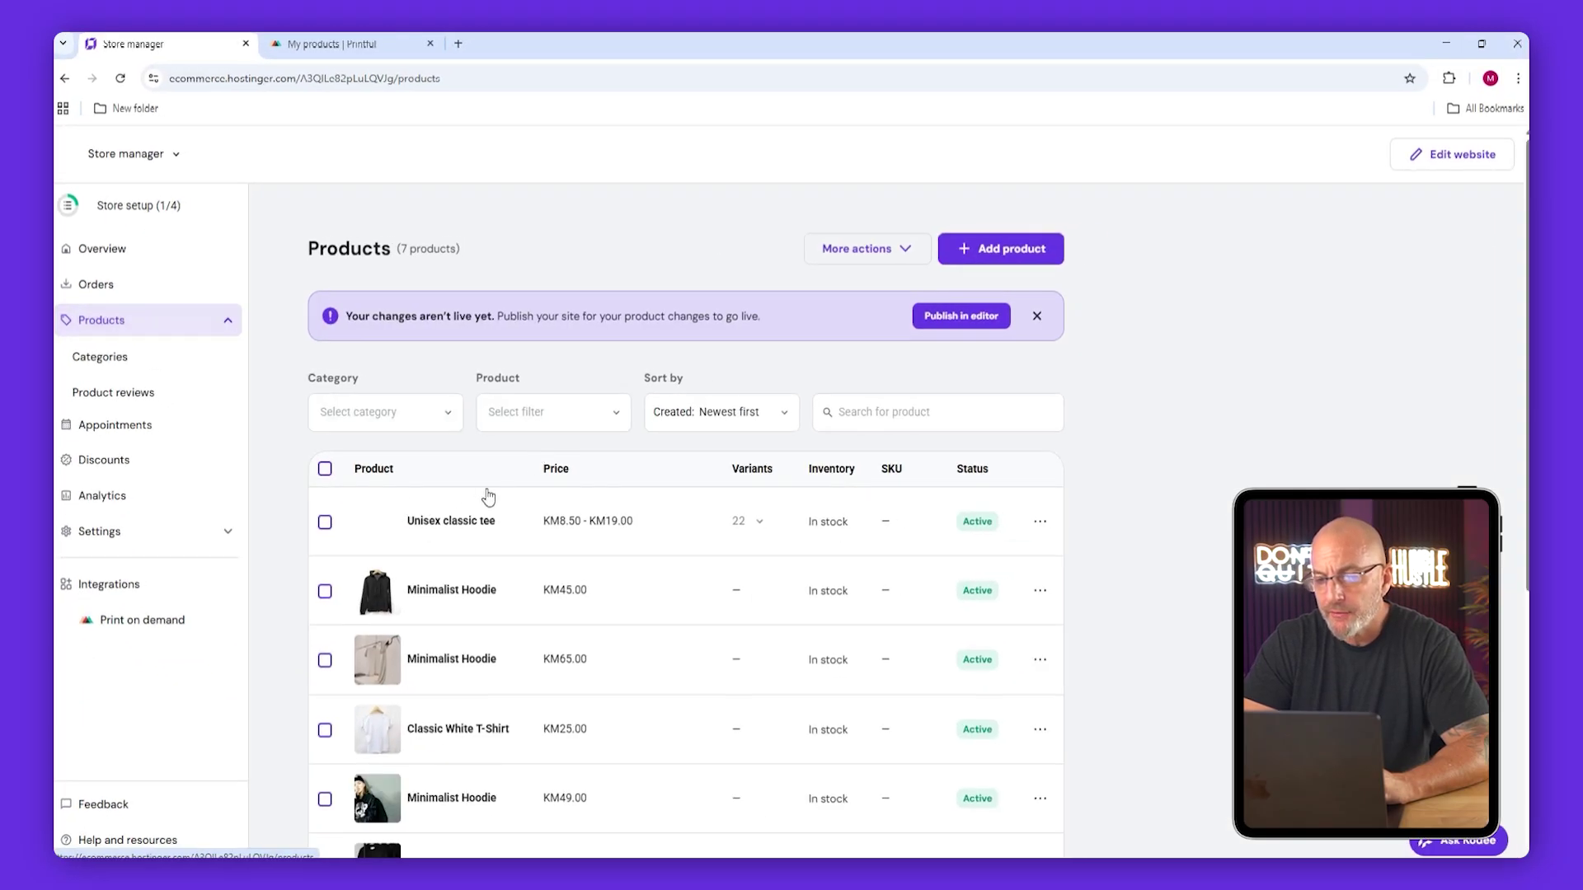
scroll(490, 470, "down", 1)
scroll(505, 417, "down", 1)
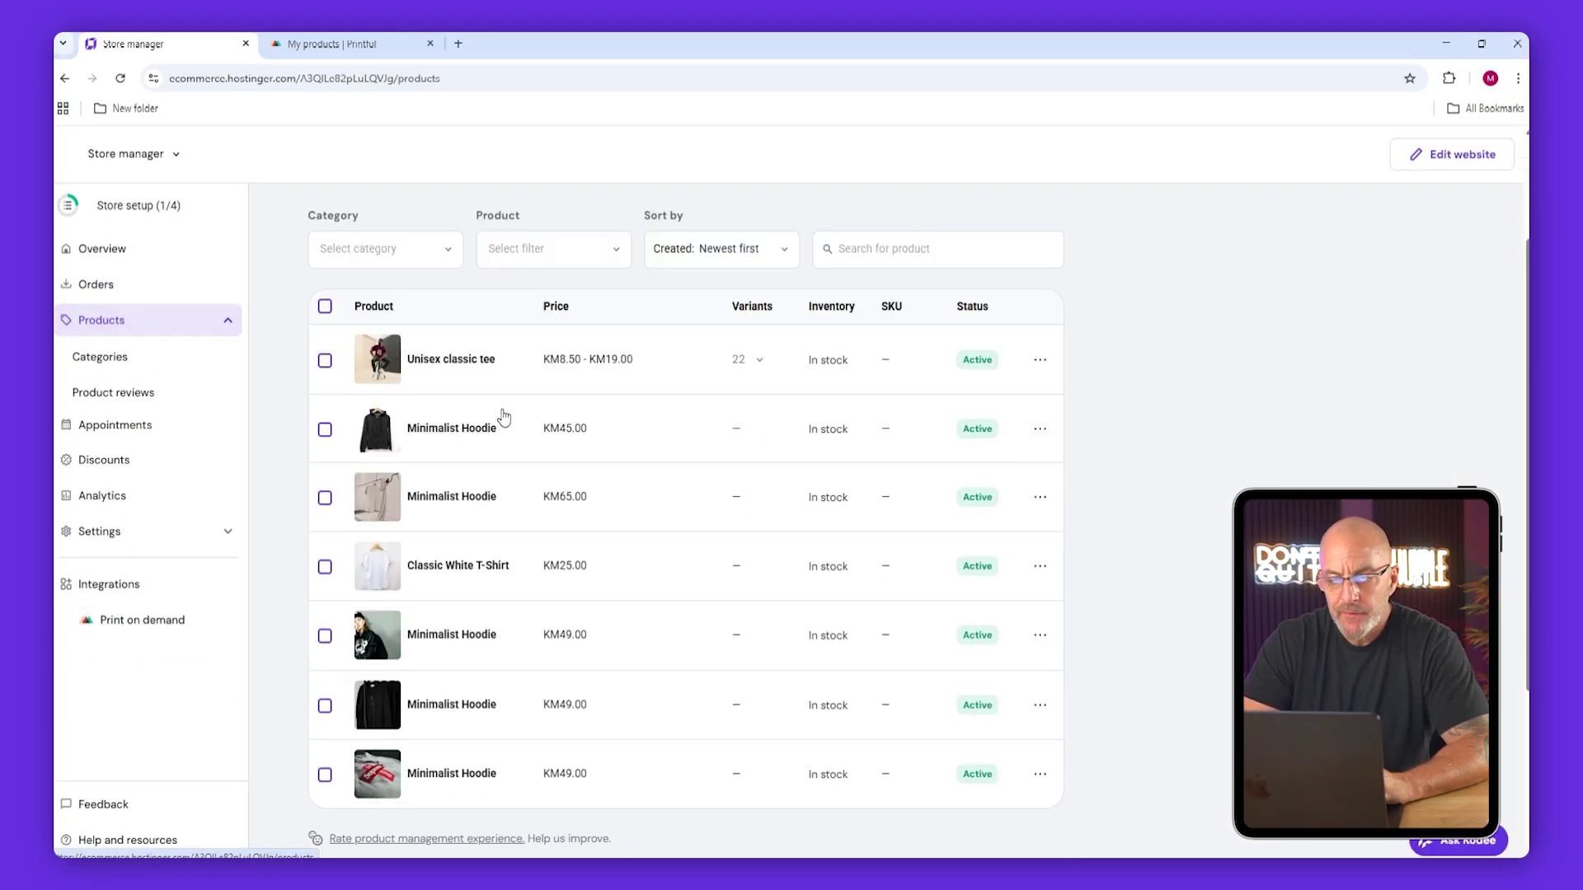
Delete the selected sample hoodie and T-shirt products, then open the Unisex classic tee.
left_click(325, 429)
left_click(324, 498)
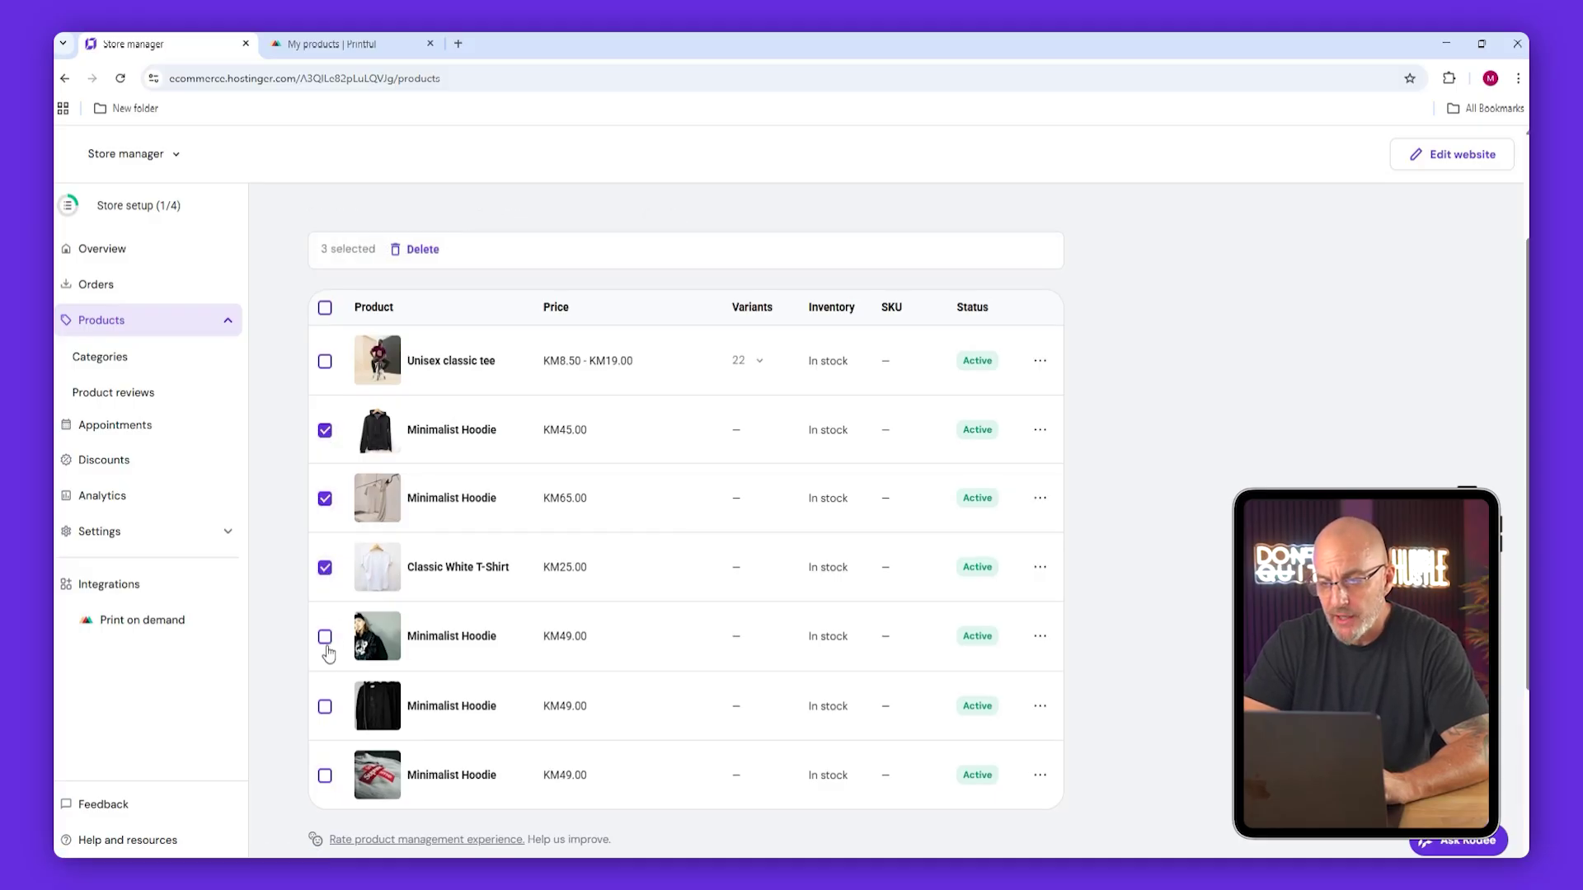
left_click(418, 250)
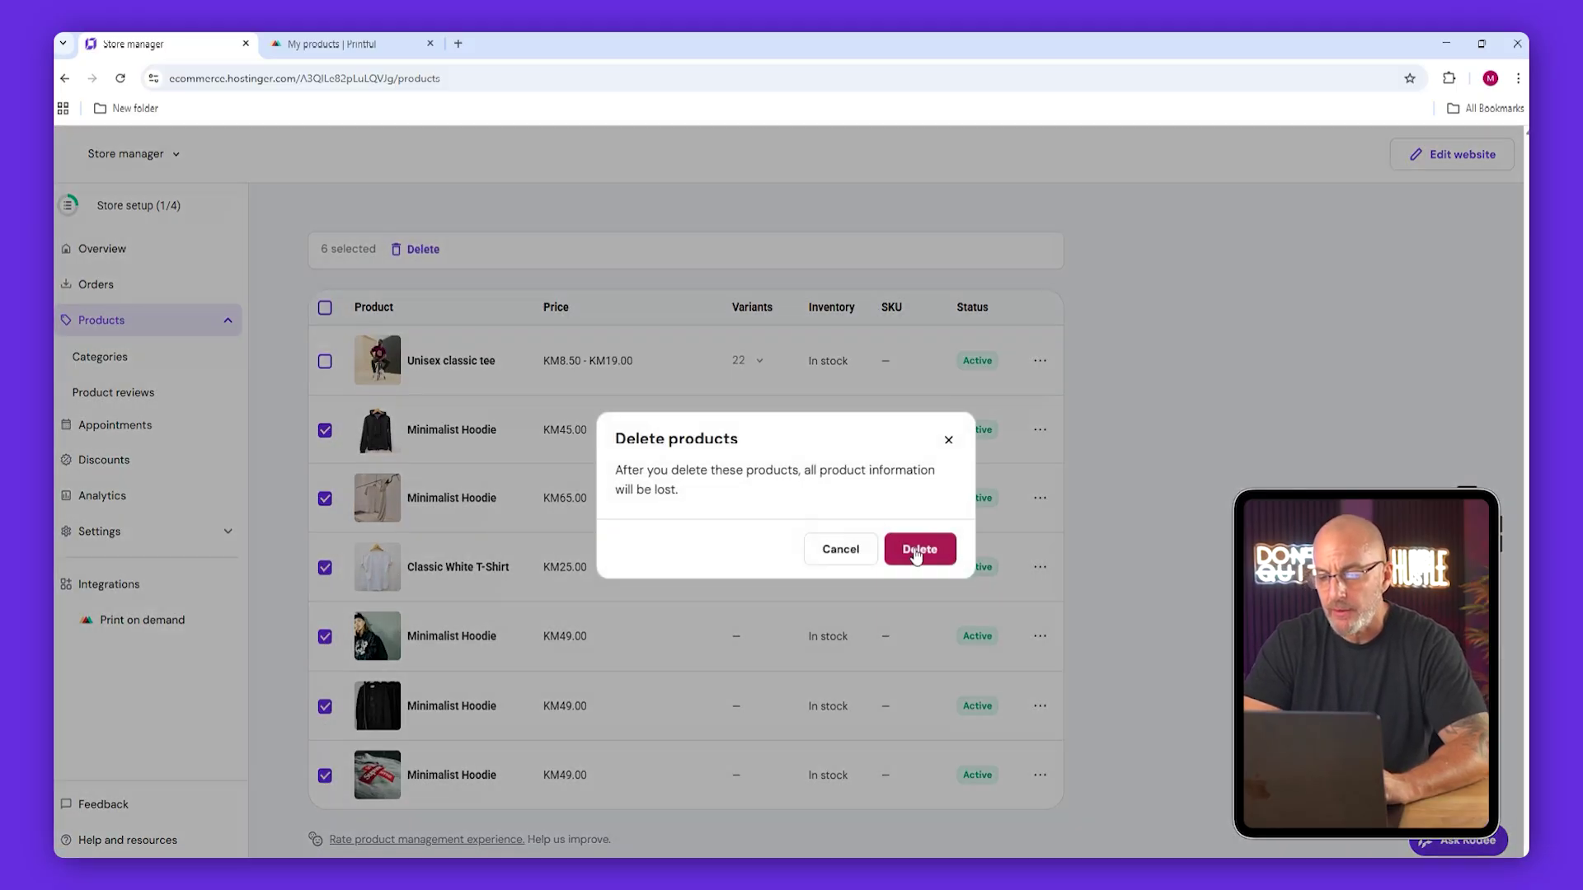
left_click(921, 548)
left_click(452, 513)
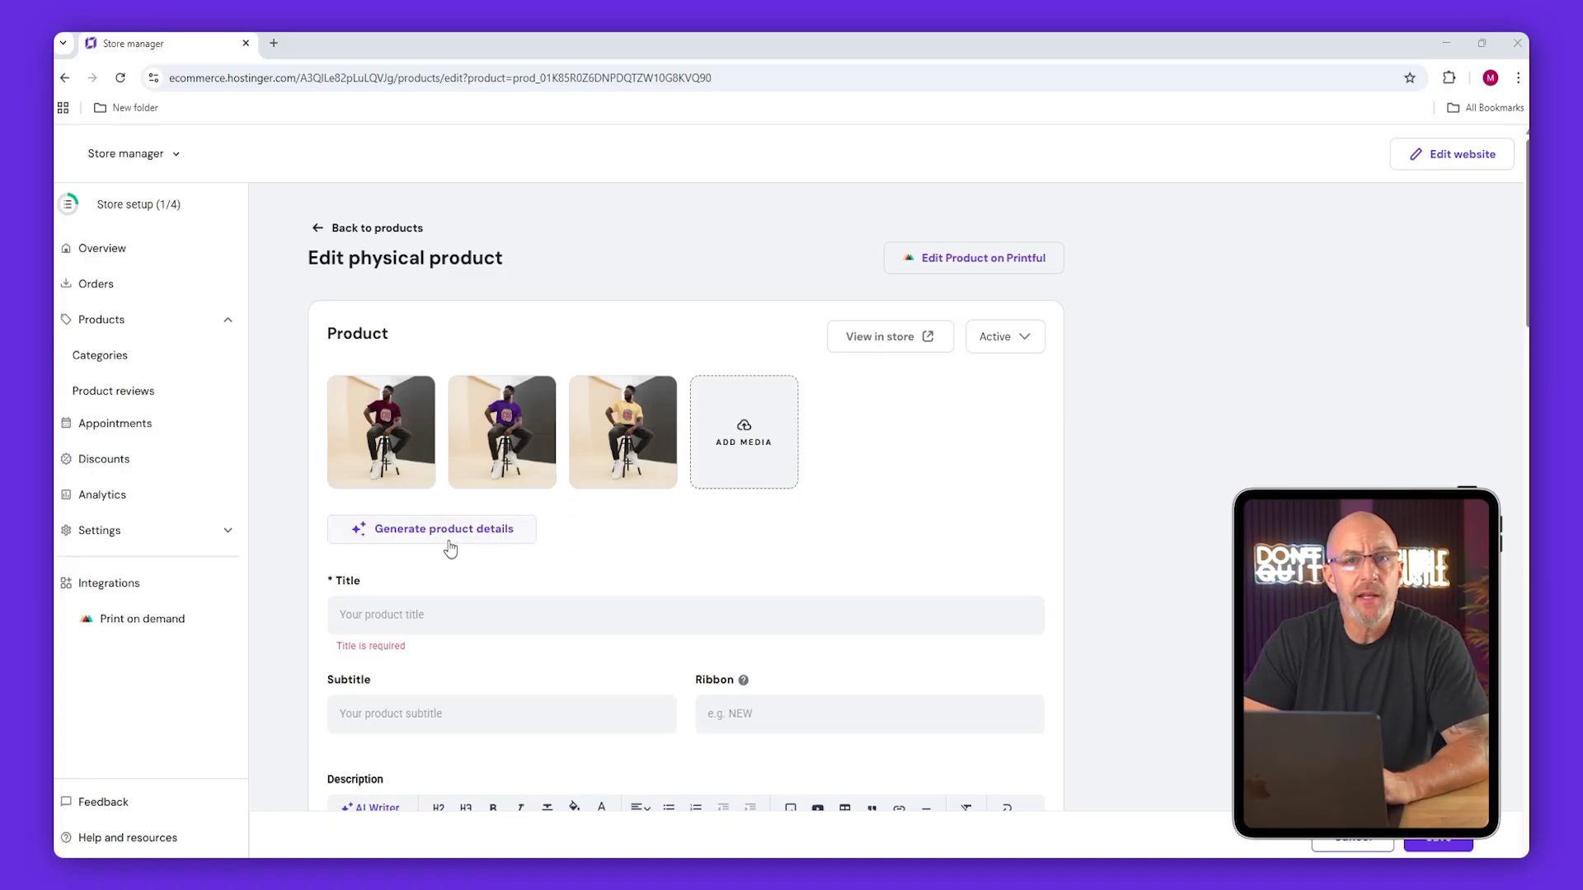
Paste 'Apple A Day Classic Tee' into the product Title field from clipboard history.
scroll(591, 467, "down", 1)
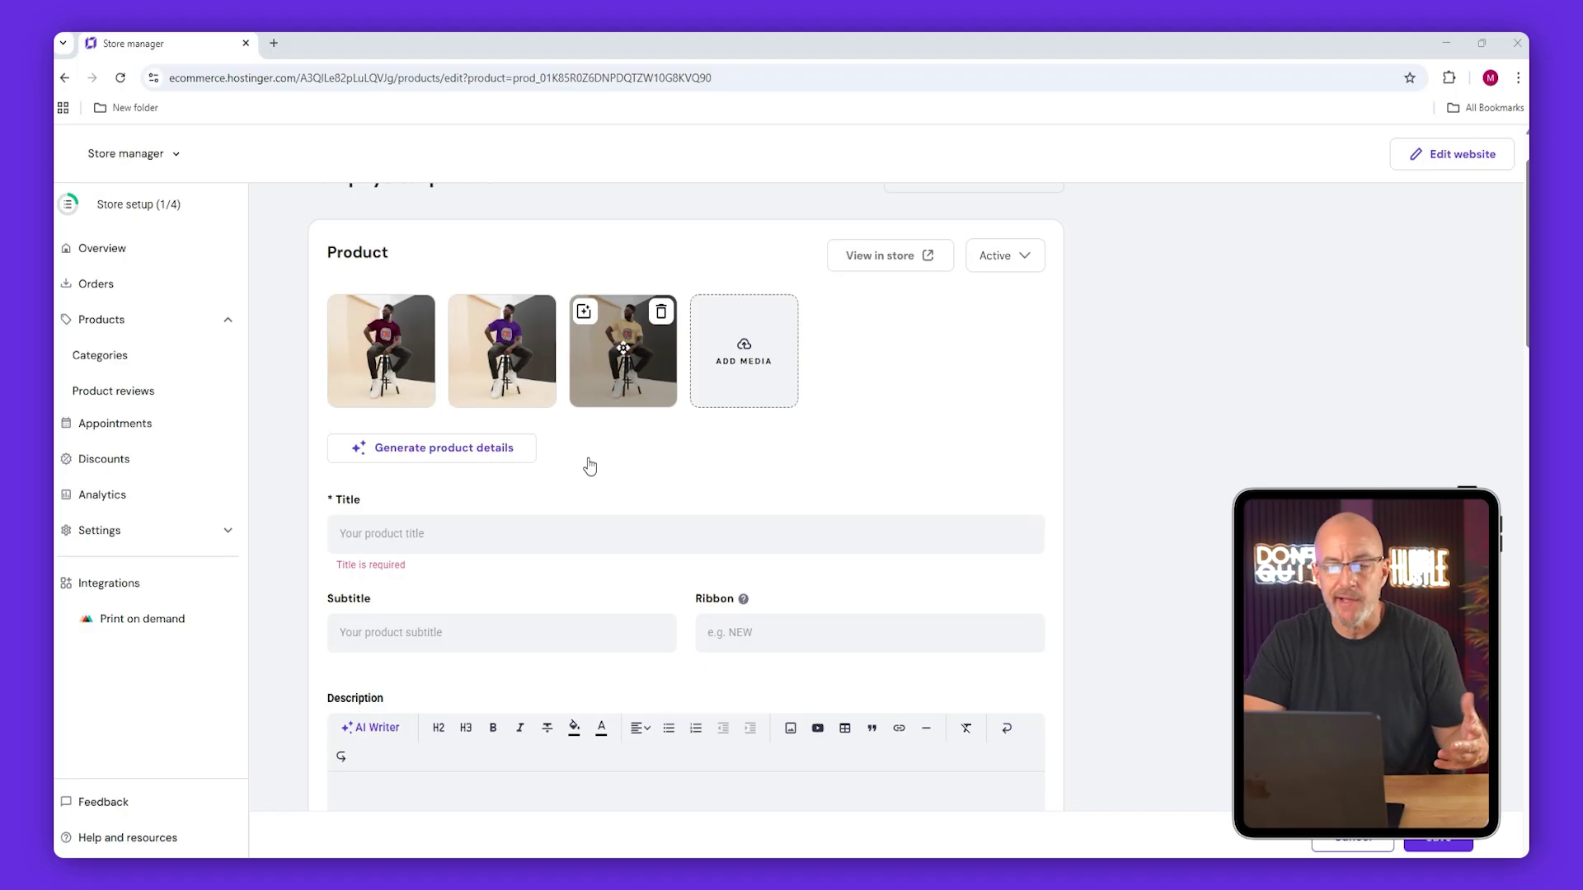
scroll(841, 417, "down", 1)
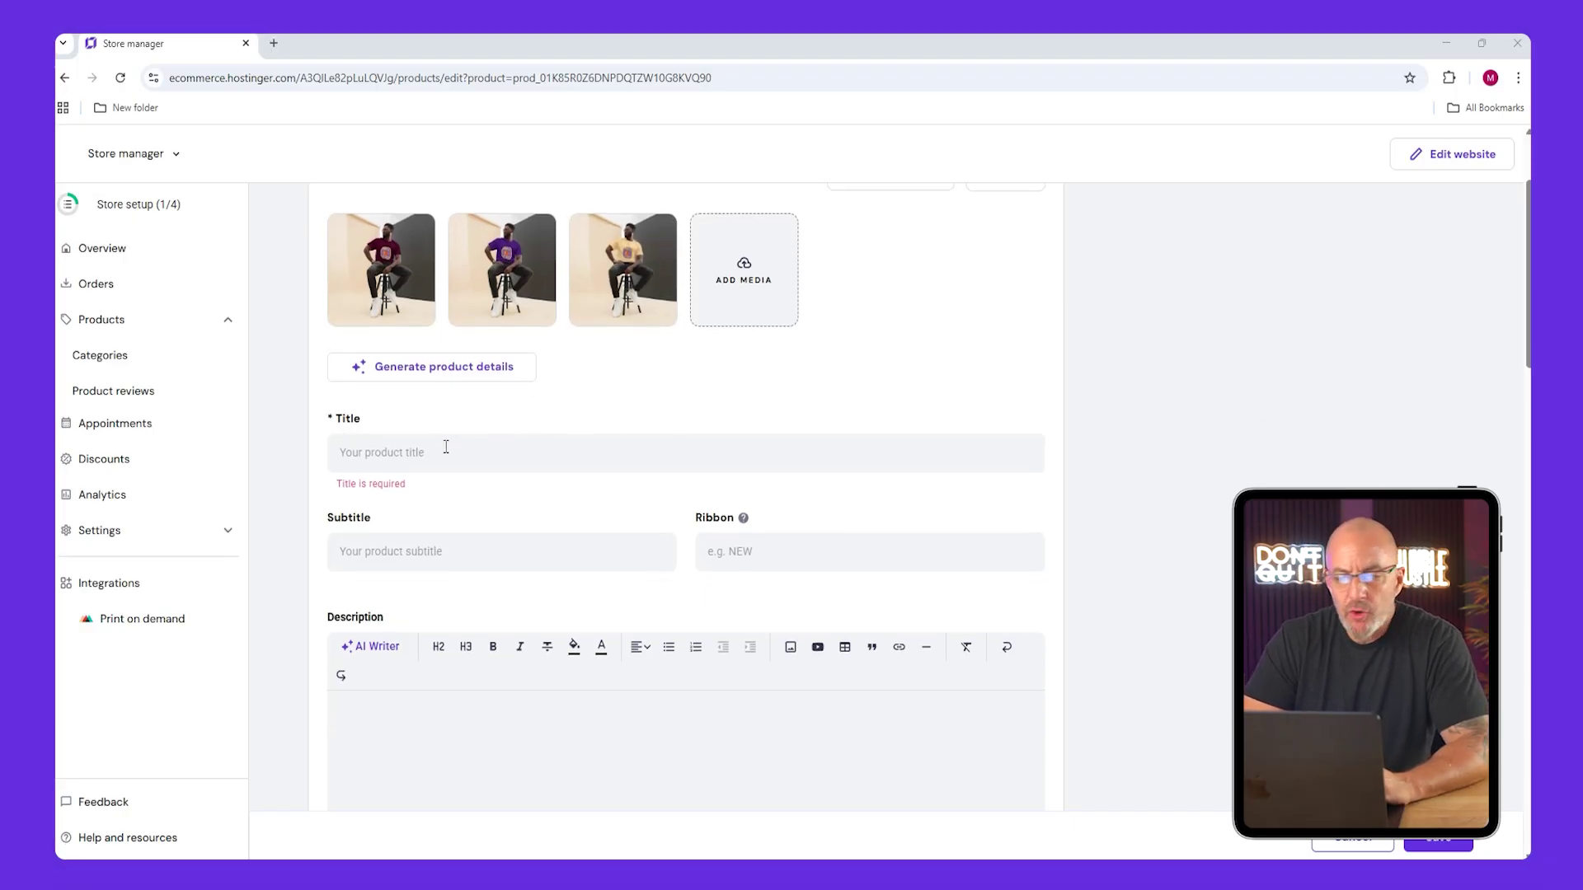
left_click(446, 452)
key("super+v")
left_click(430, 741)
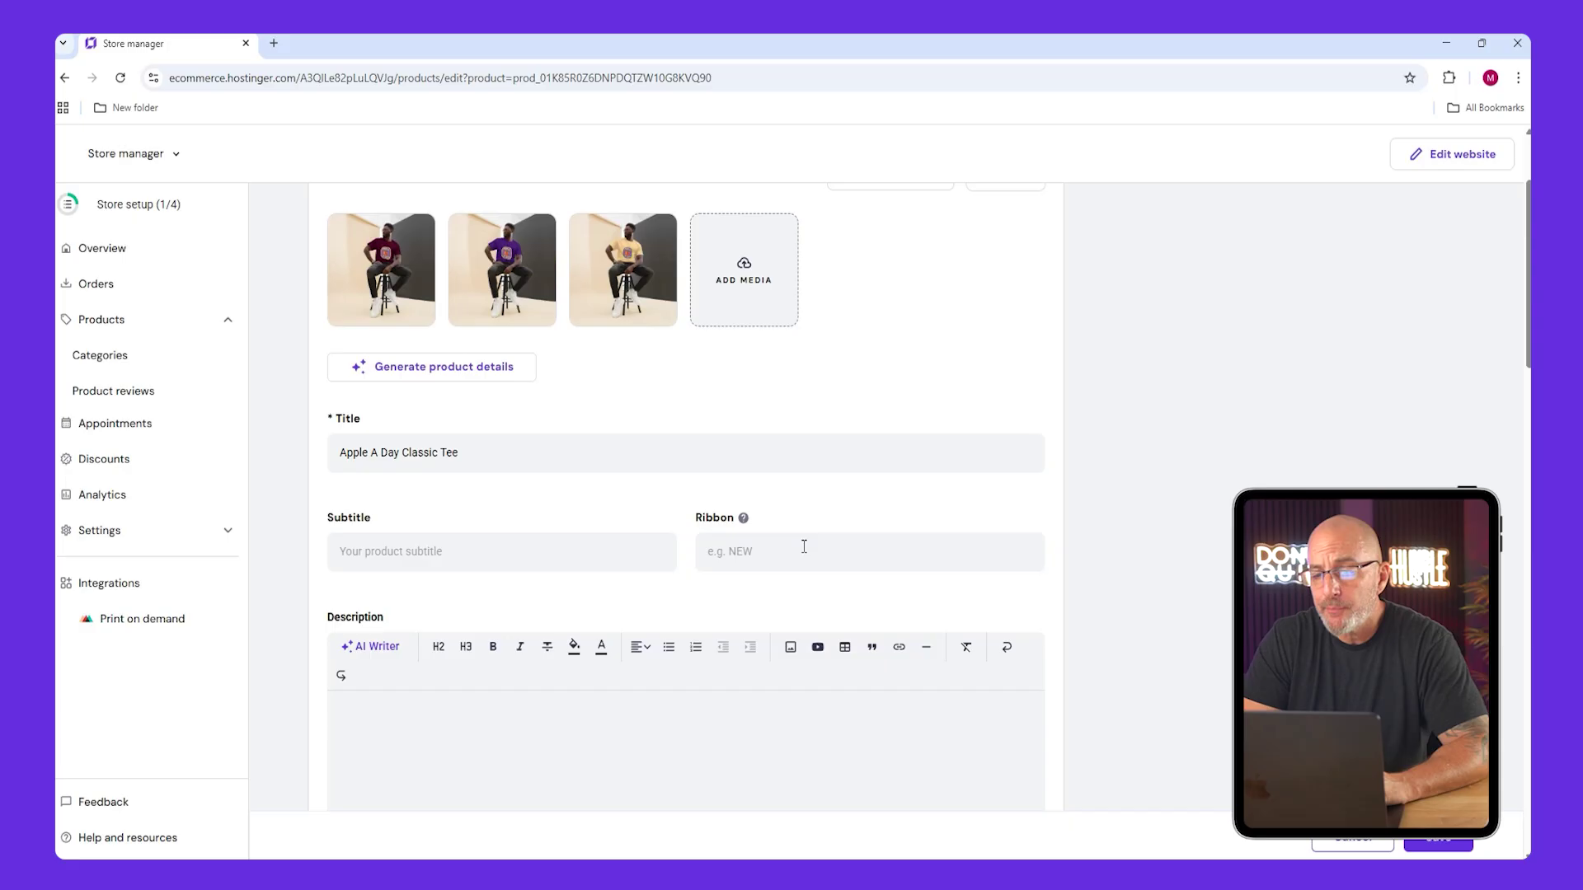
mouse_move(745, 525)
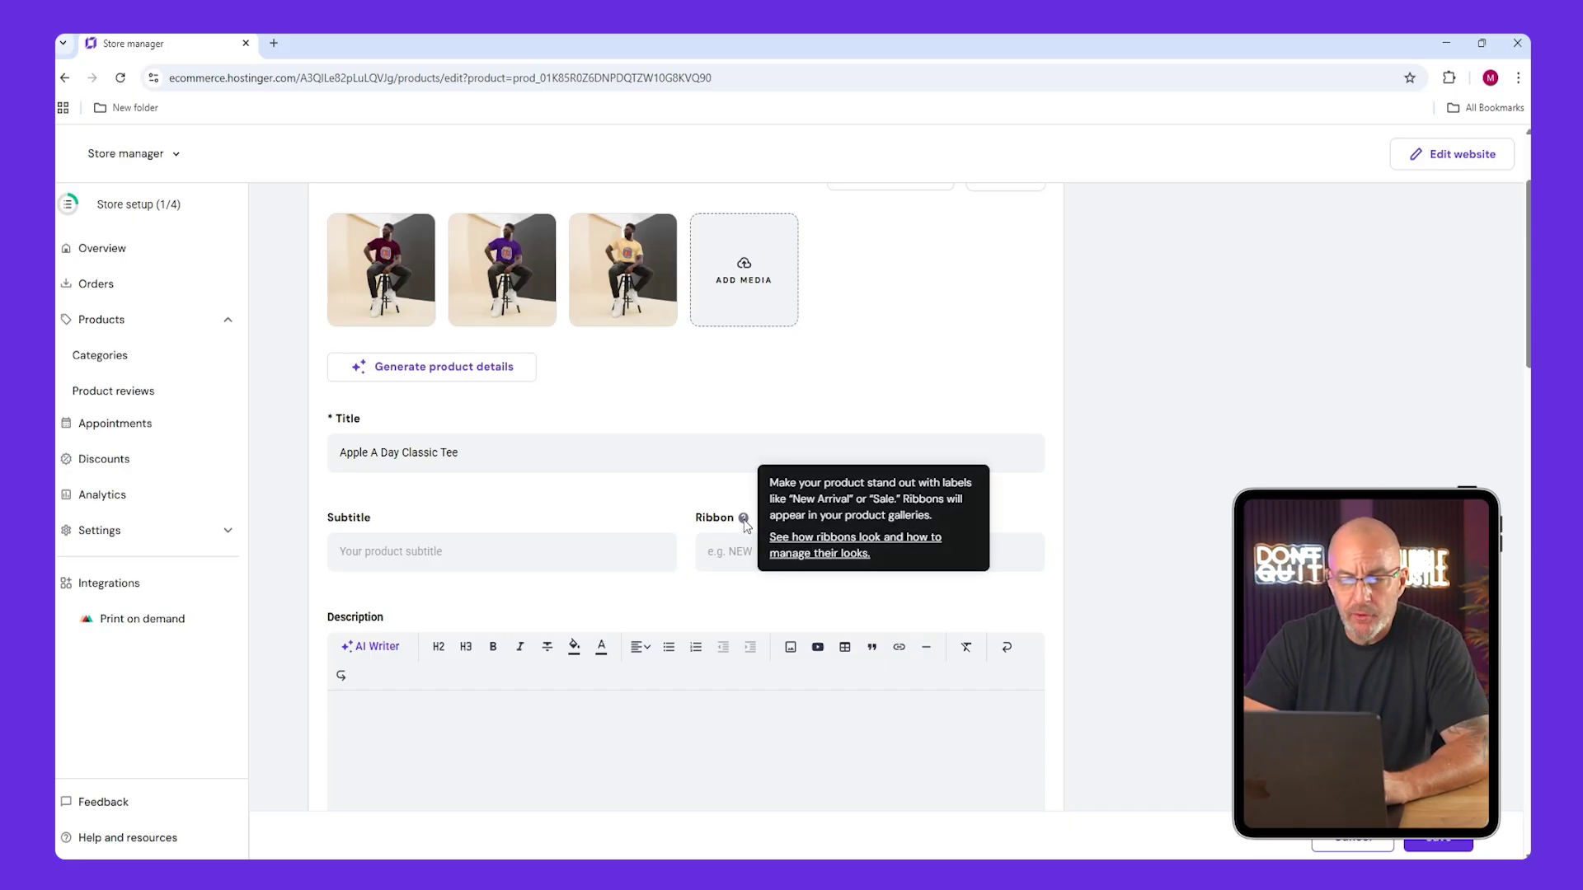
scroll(527, 555, "down", 3)
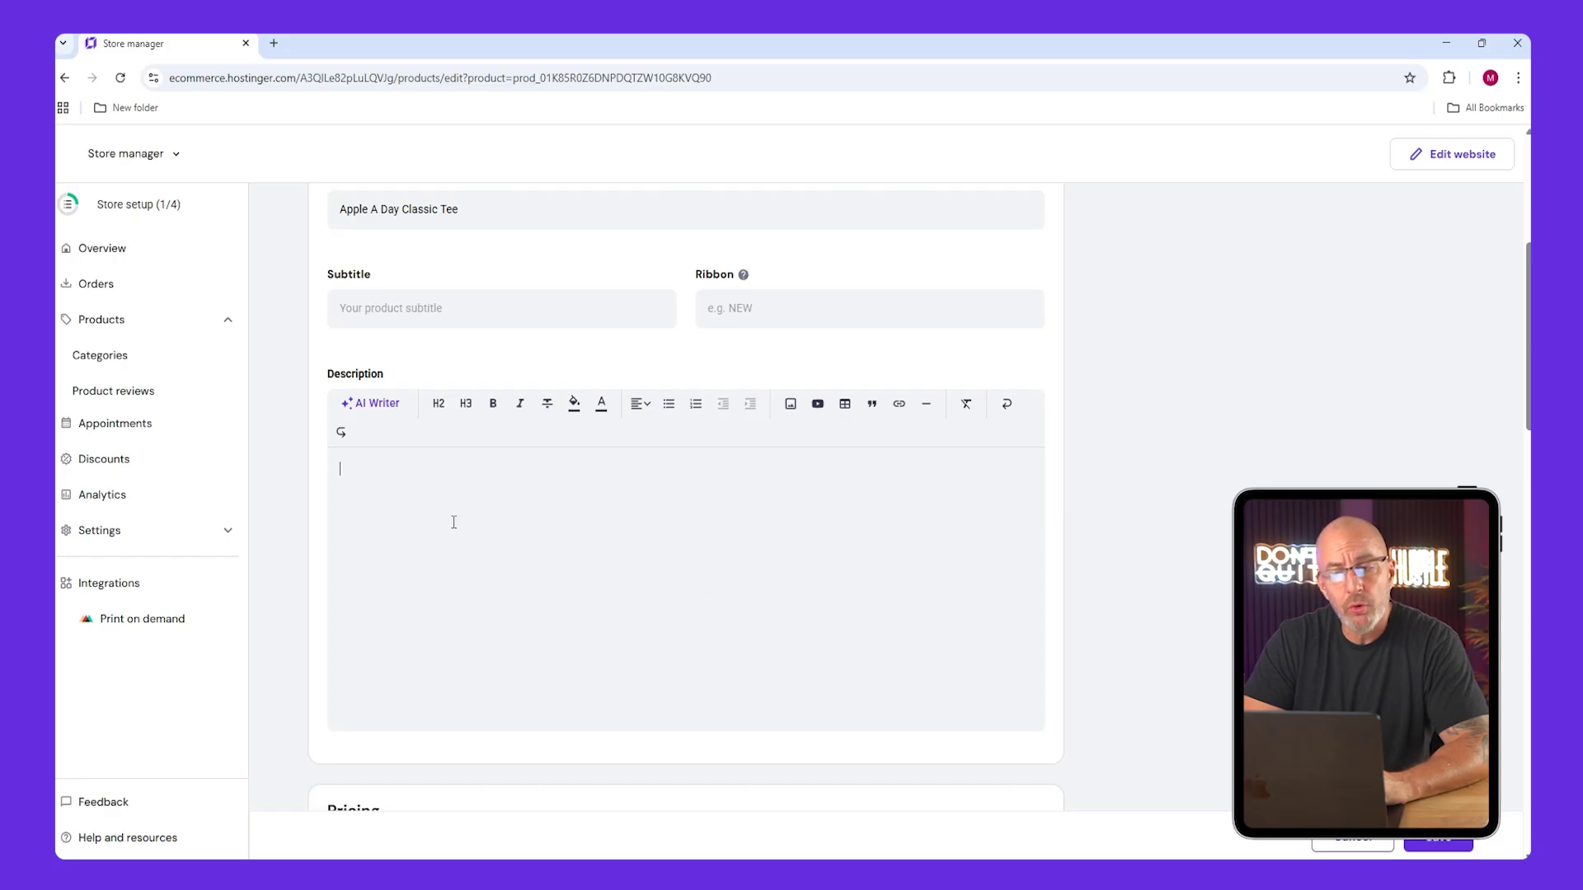
Paste the retro-apple, breathable-cotton description, then explore and close the AI Writer menu.
key("super+v")
key("Return")
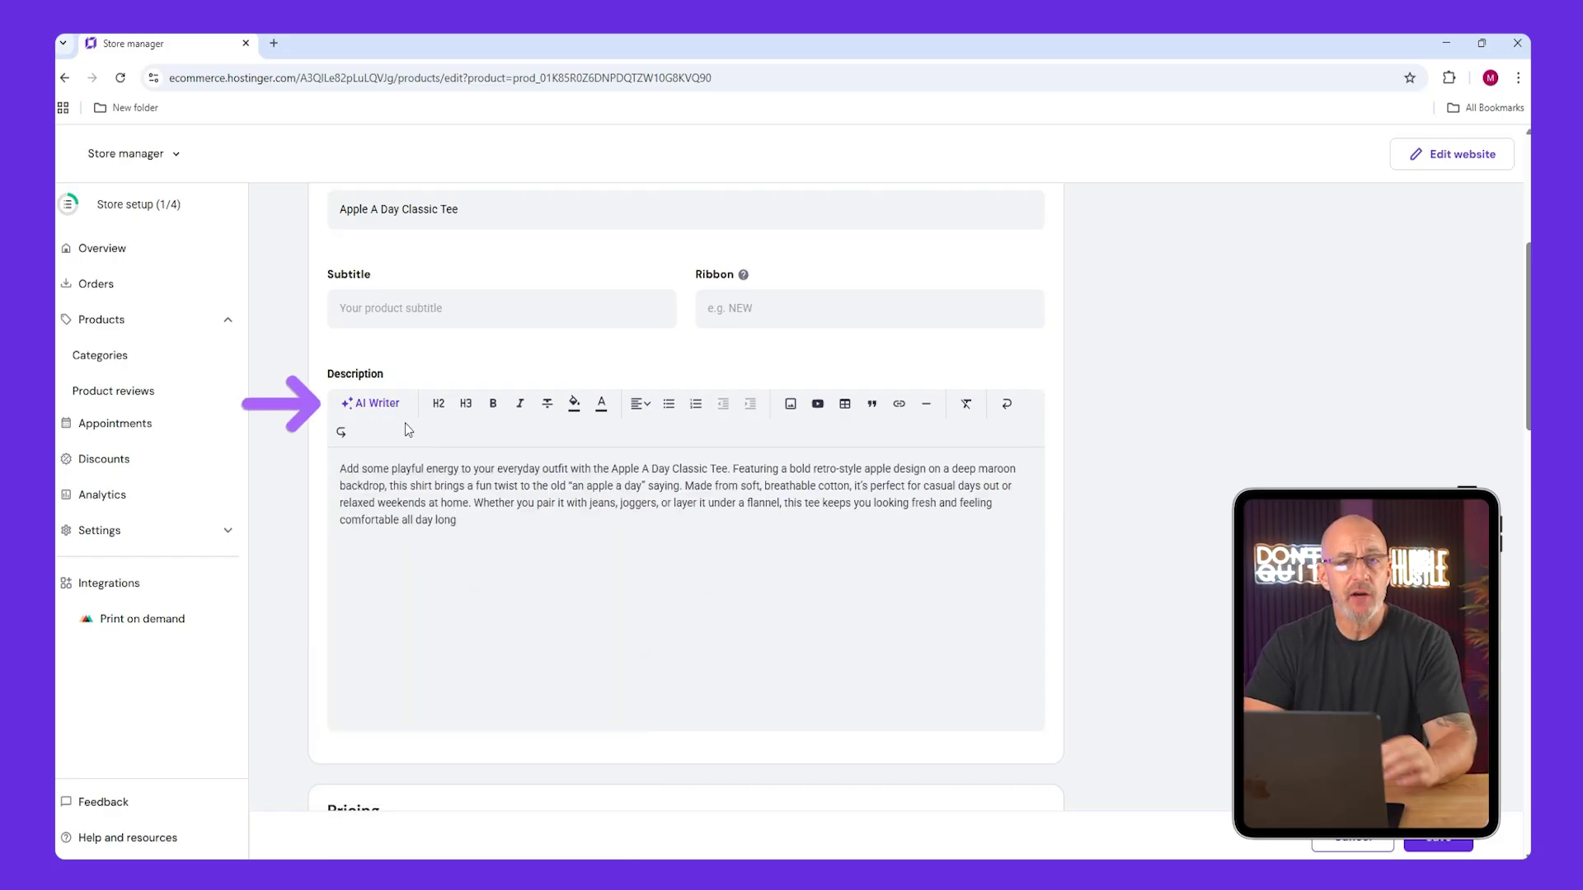
left_click(381, 406)
mouse_move(412, 597)
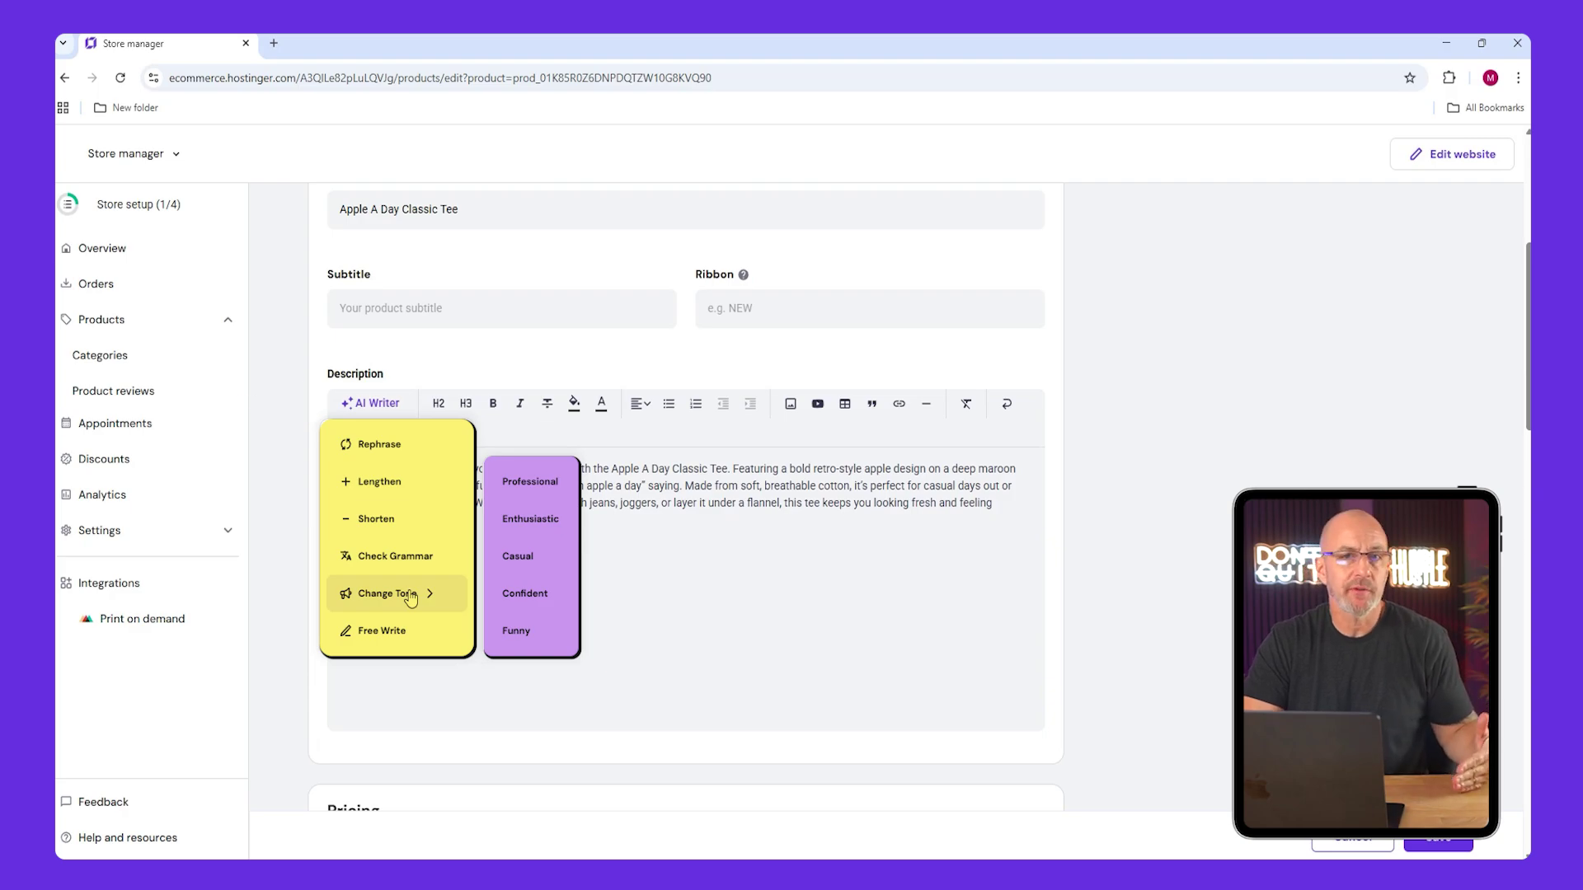
left_click(389, 642)
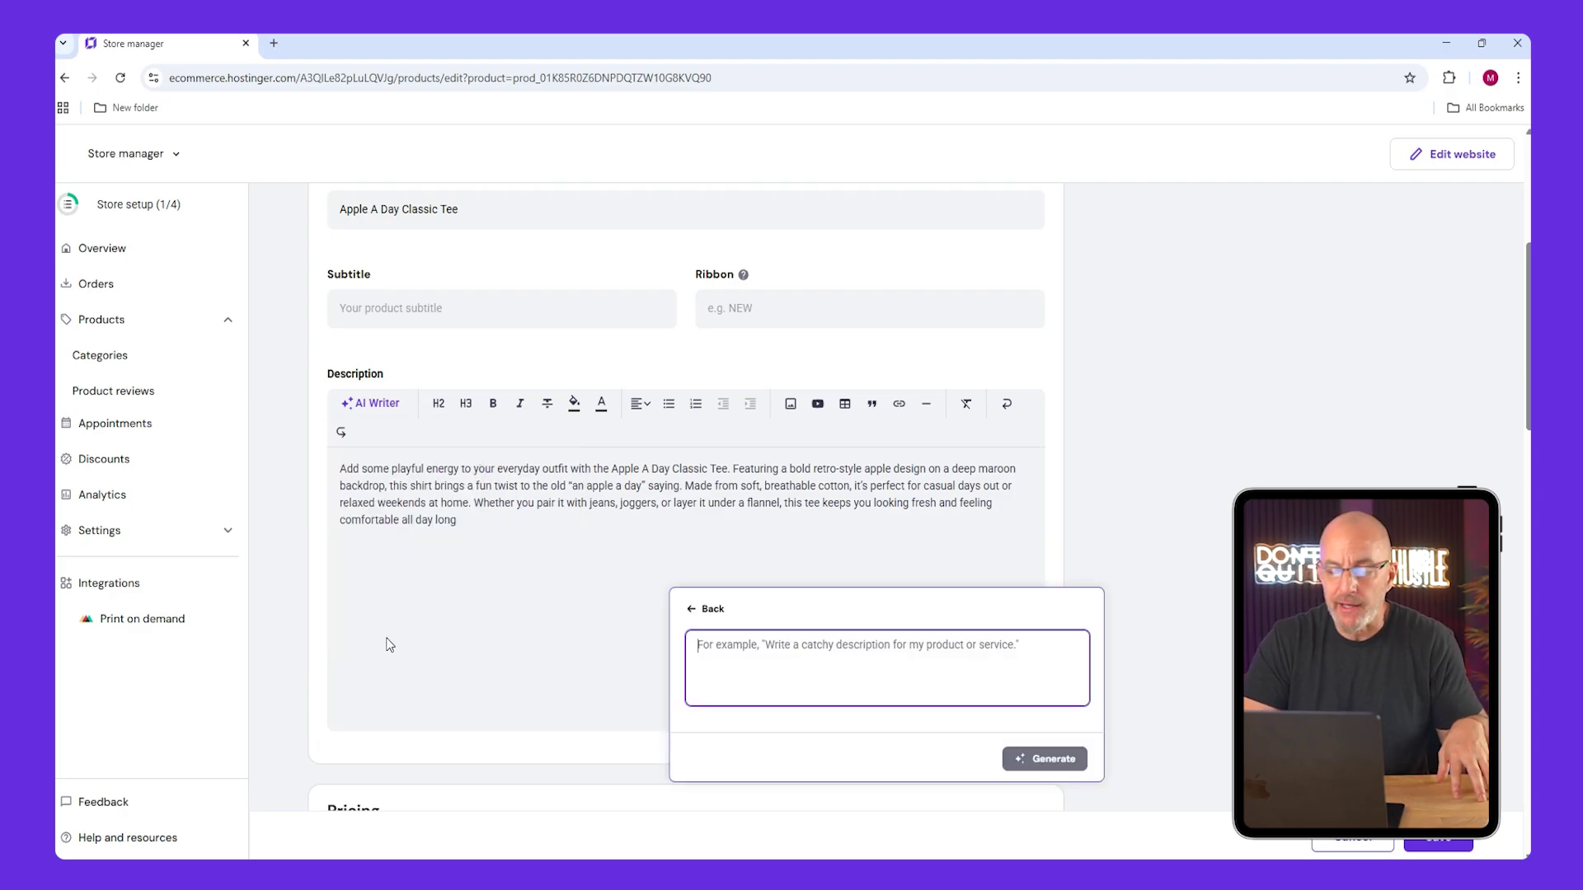
left_click(712, 611)
left_click(1187, 384)
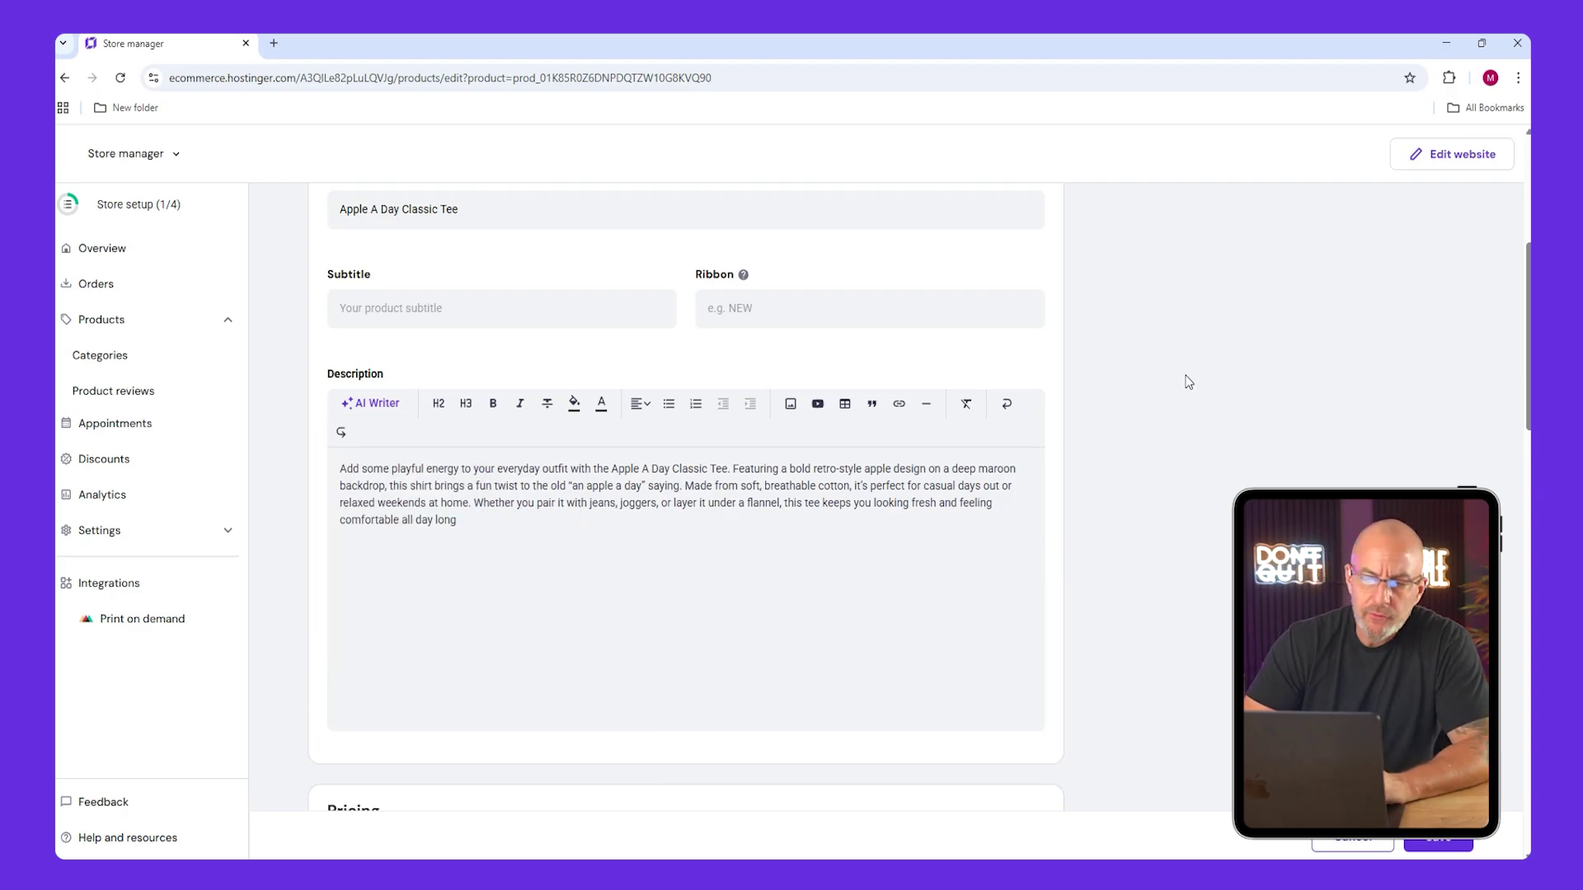
scroll(1188, 384, "down", 6)
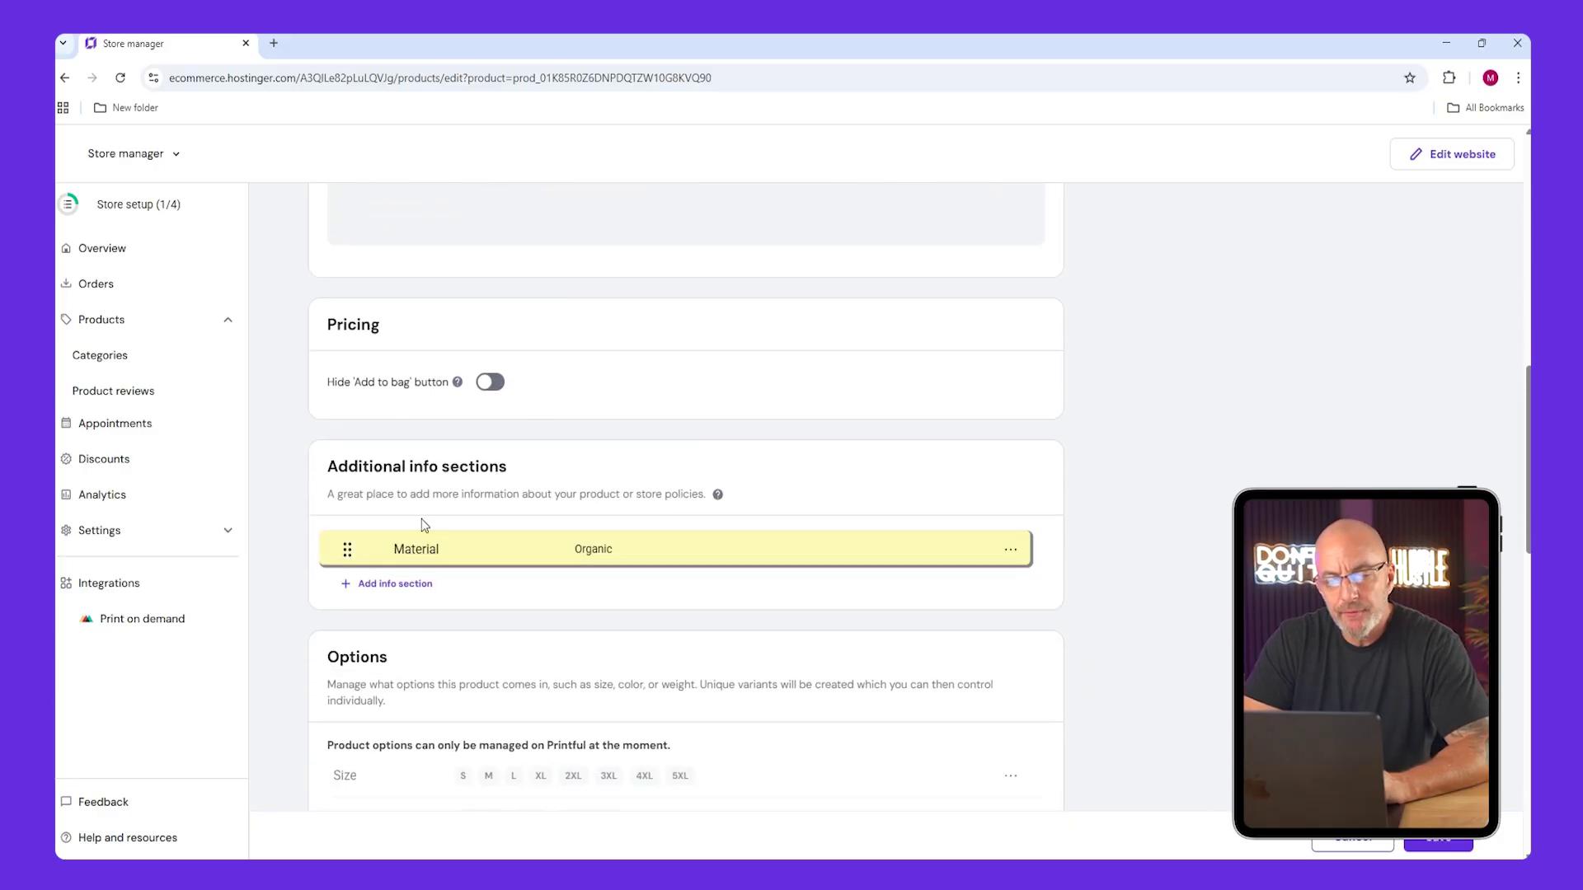
Close the Add info section dialog and reset the first variant's price from 10 to 8.5.
left_click(396, 583)
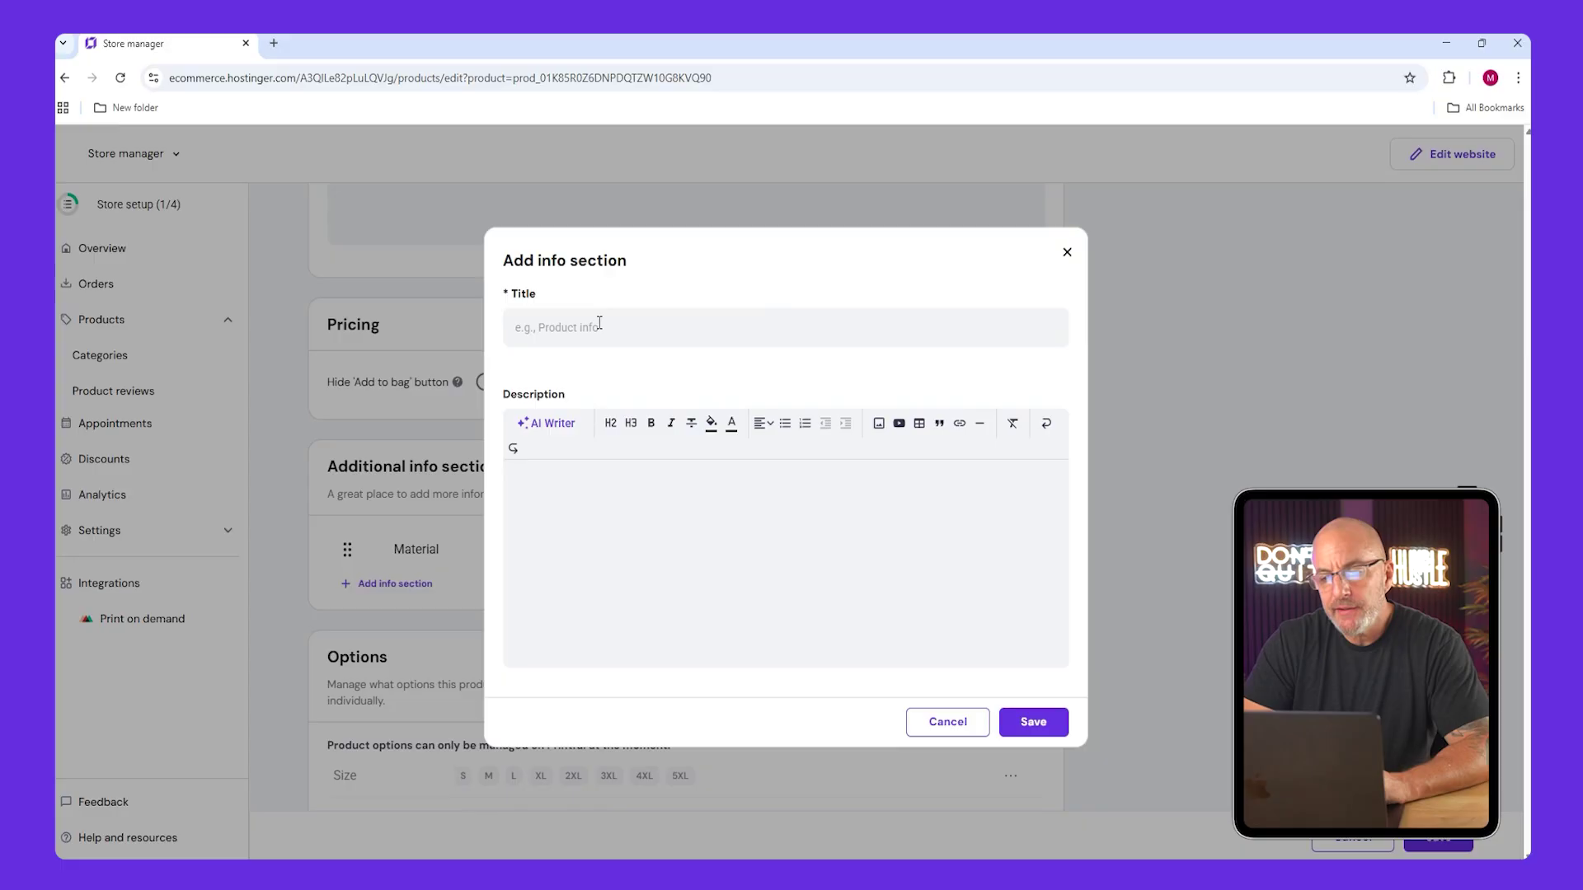
left_click(1067, 253)
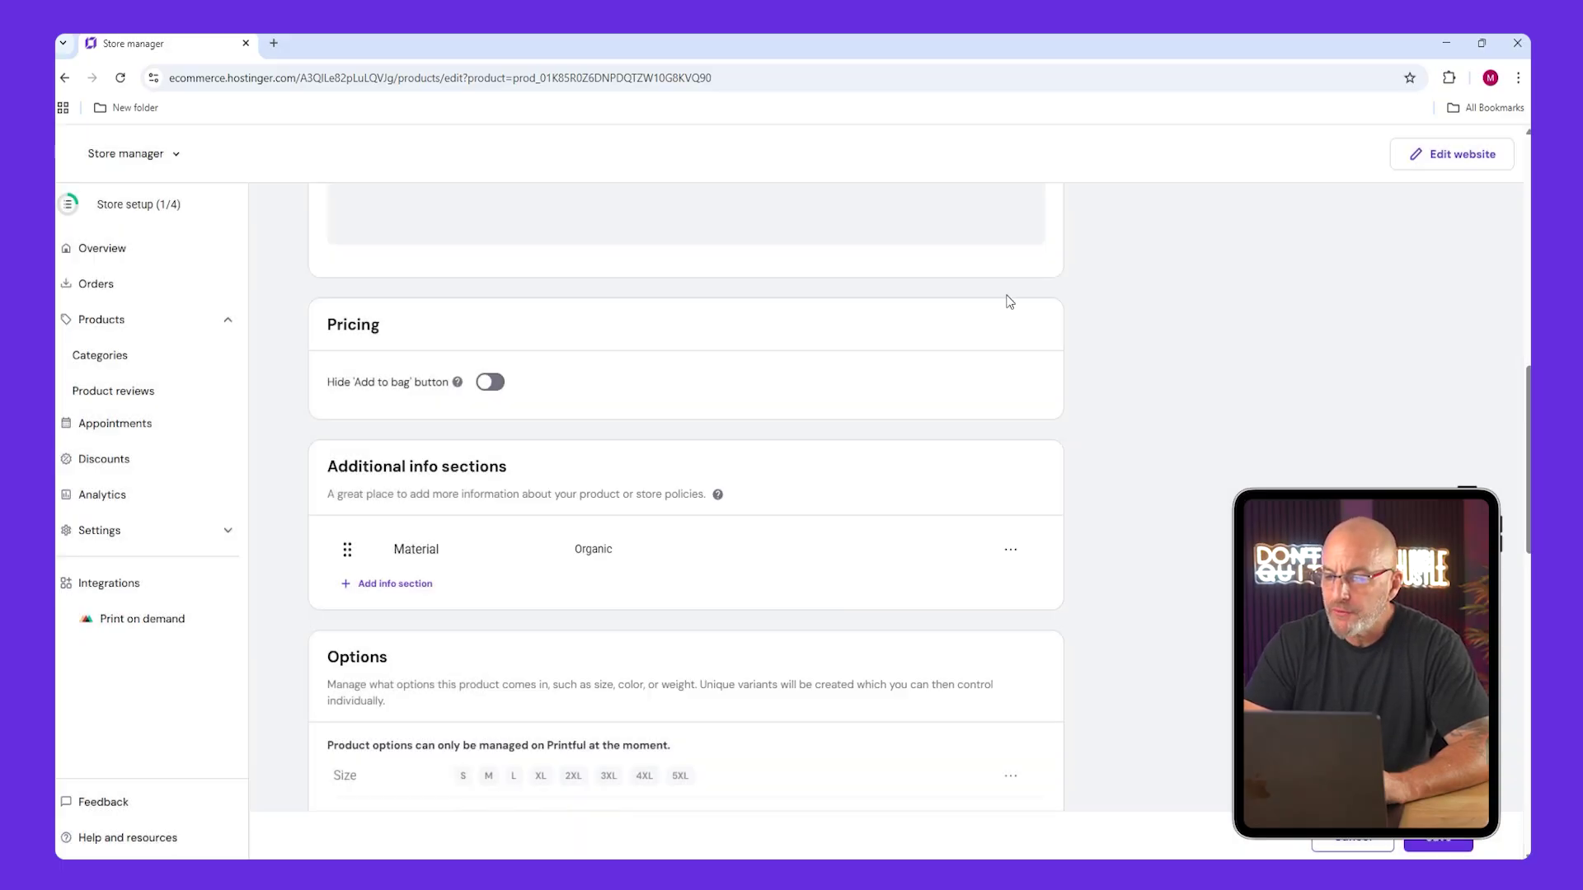
scroll(675, 524, "down", 5)
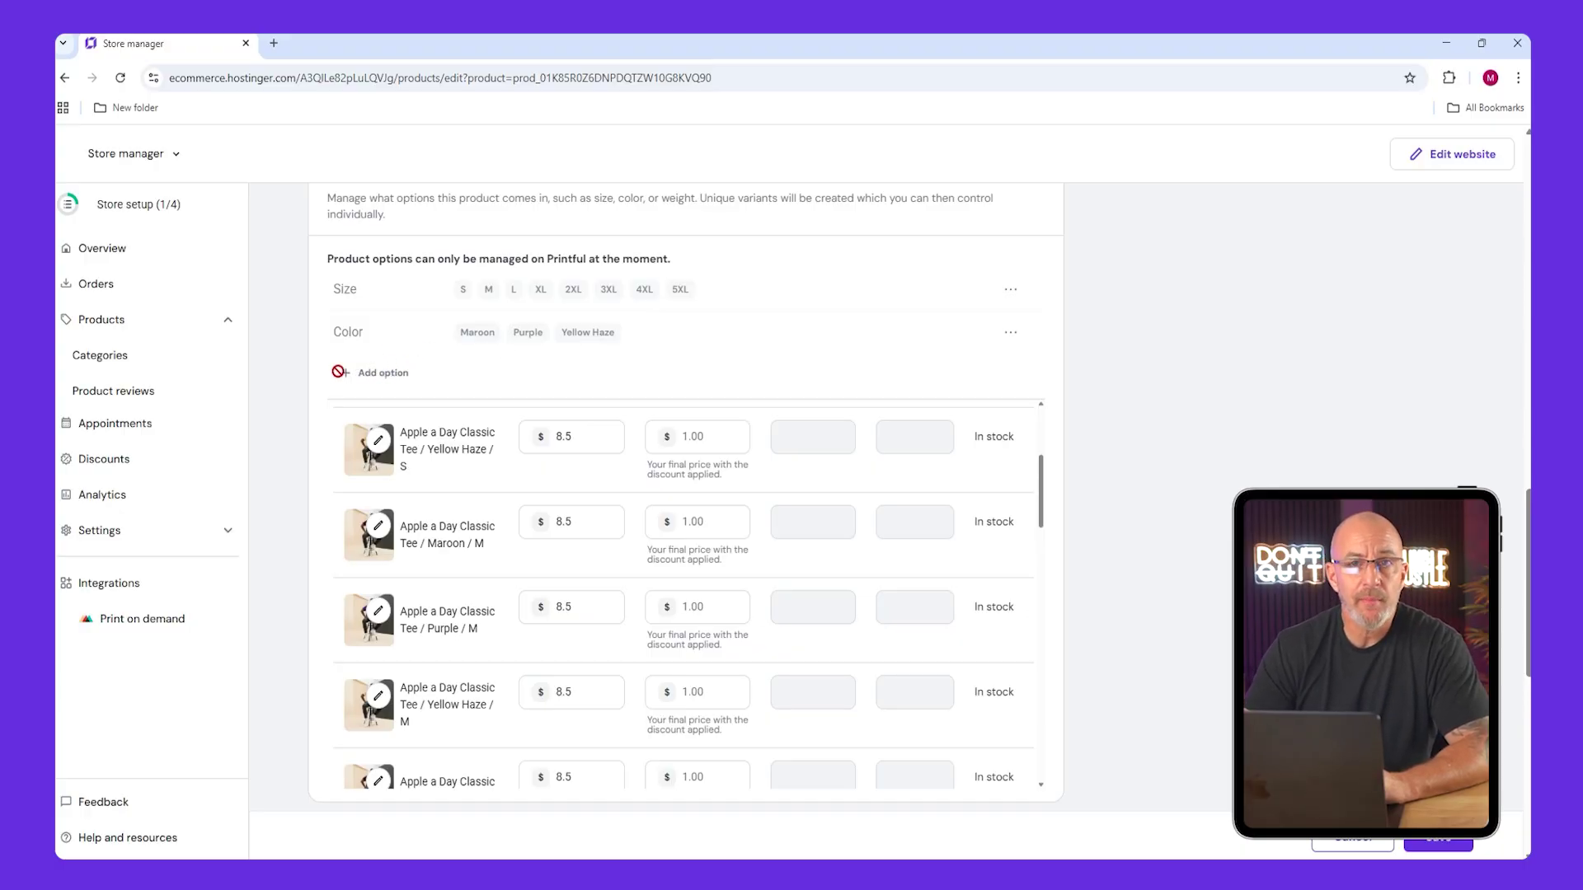
scroll(528, 412, "down", 1)
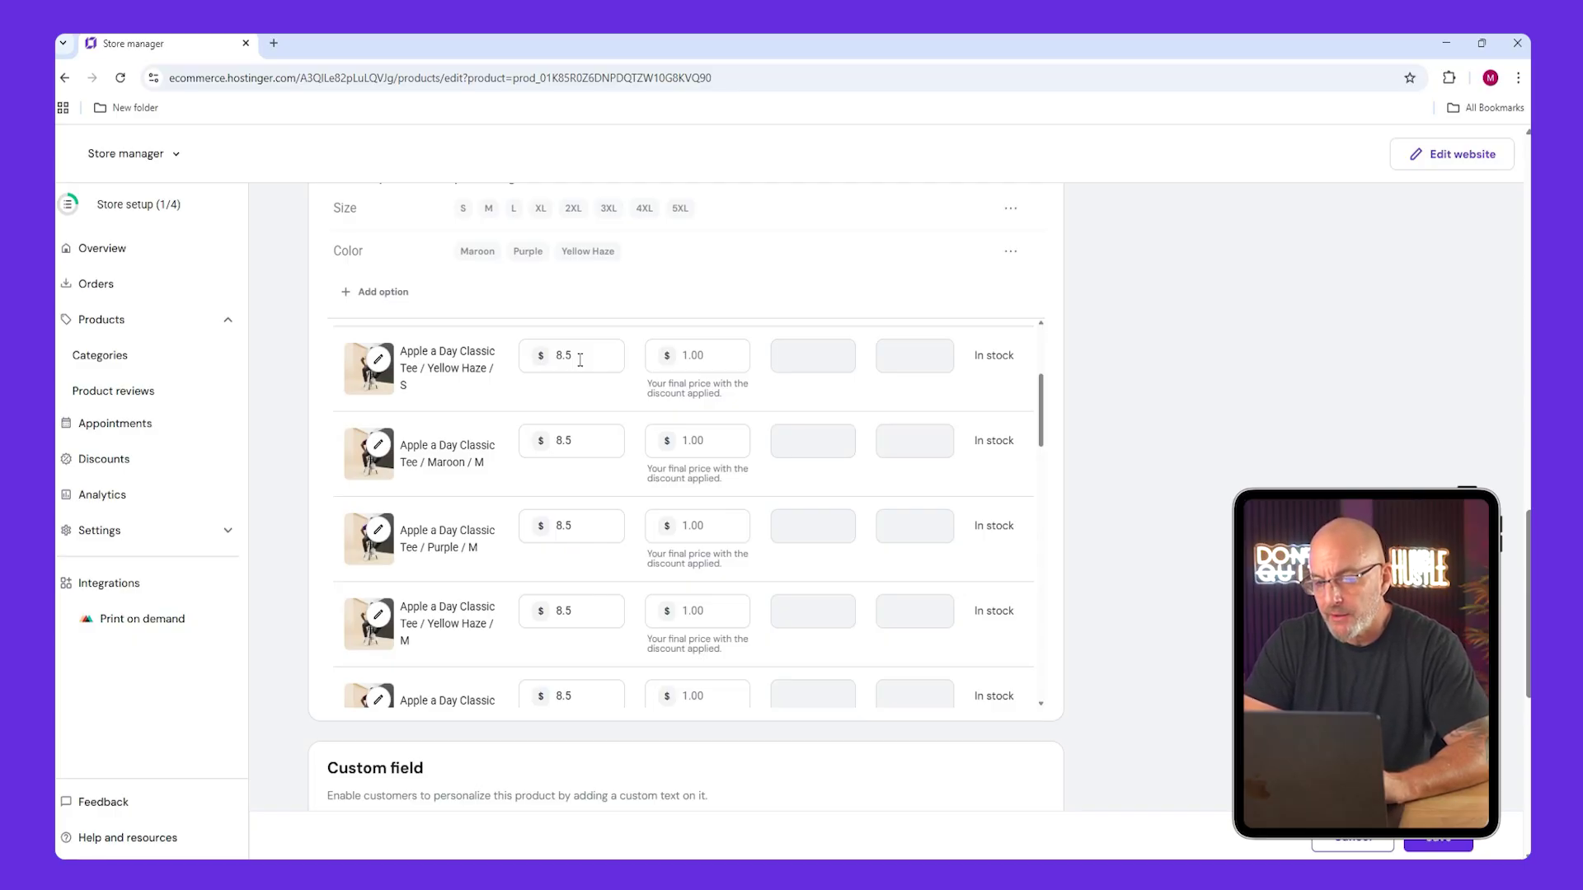
double_click(580, 360)
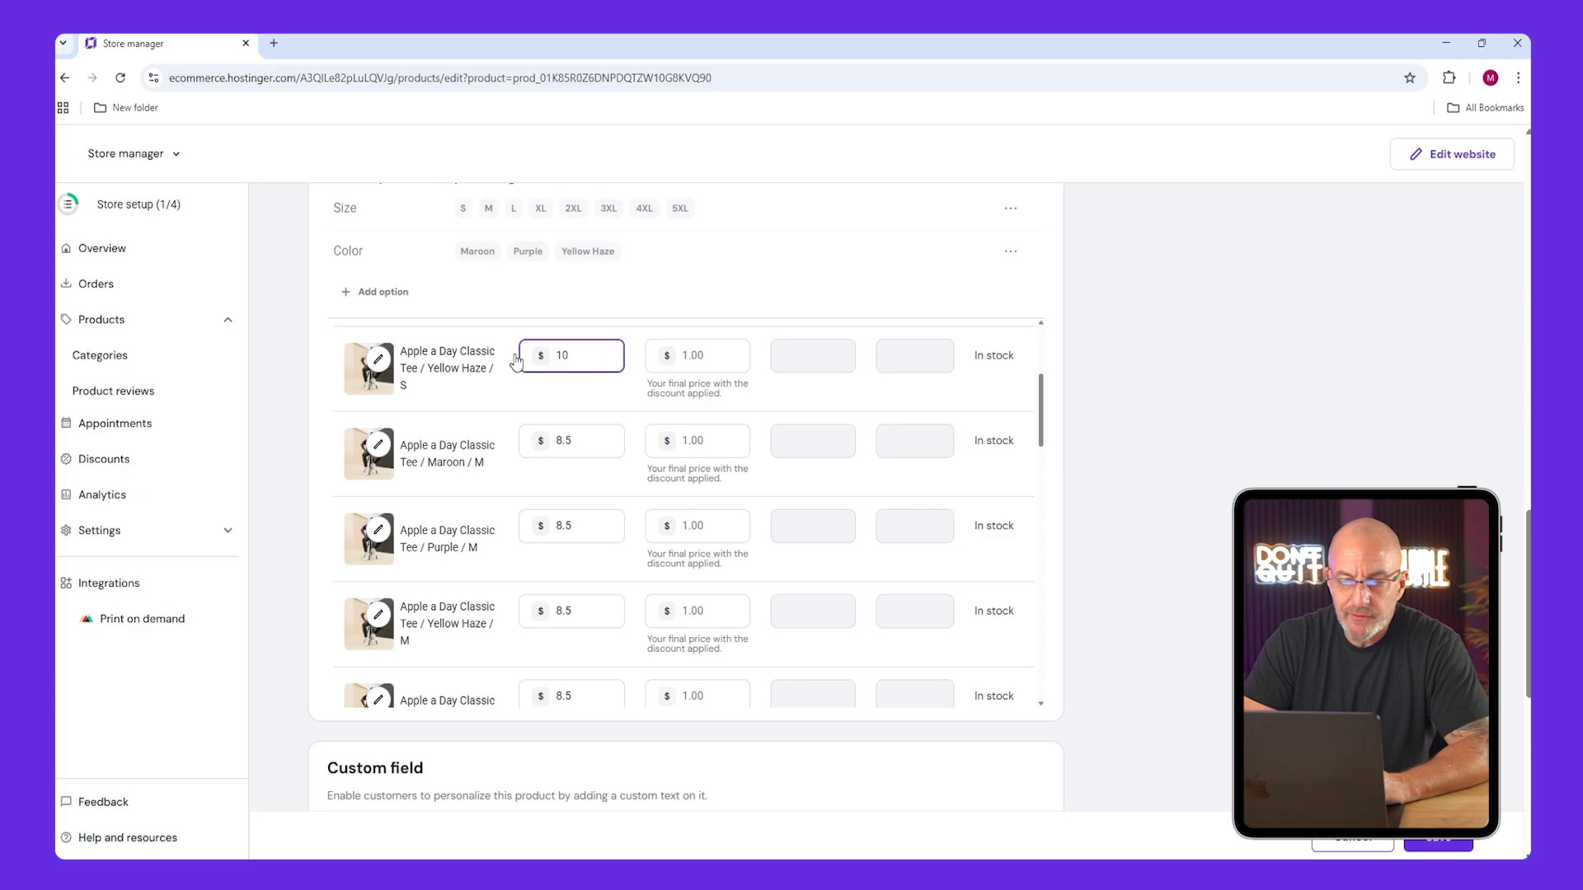
key("BackSpace")
key("BackSpace")
type("8.5")
left_click(689, 349)
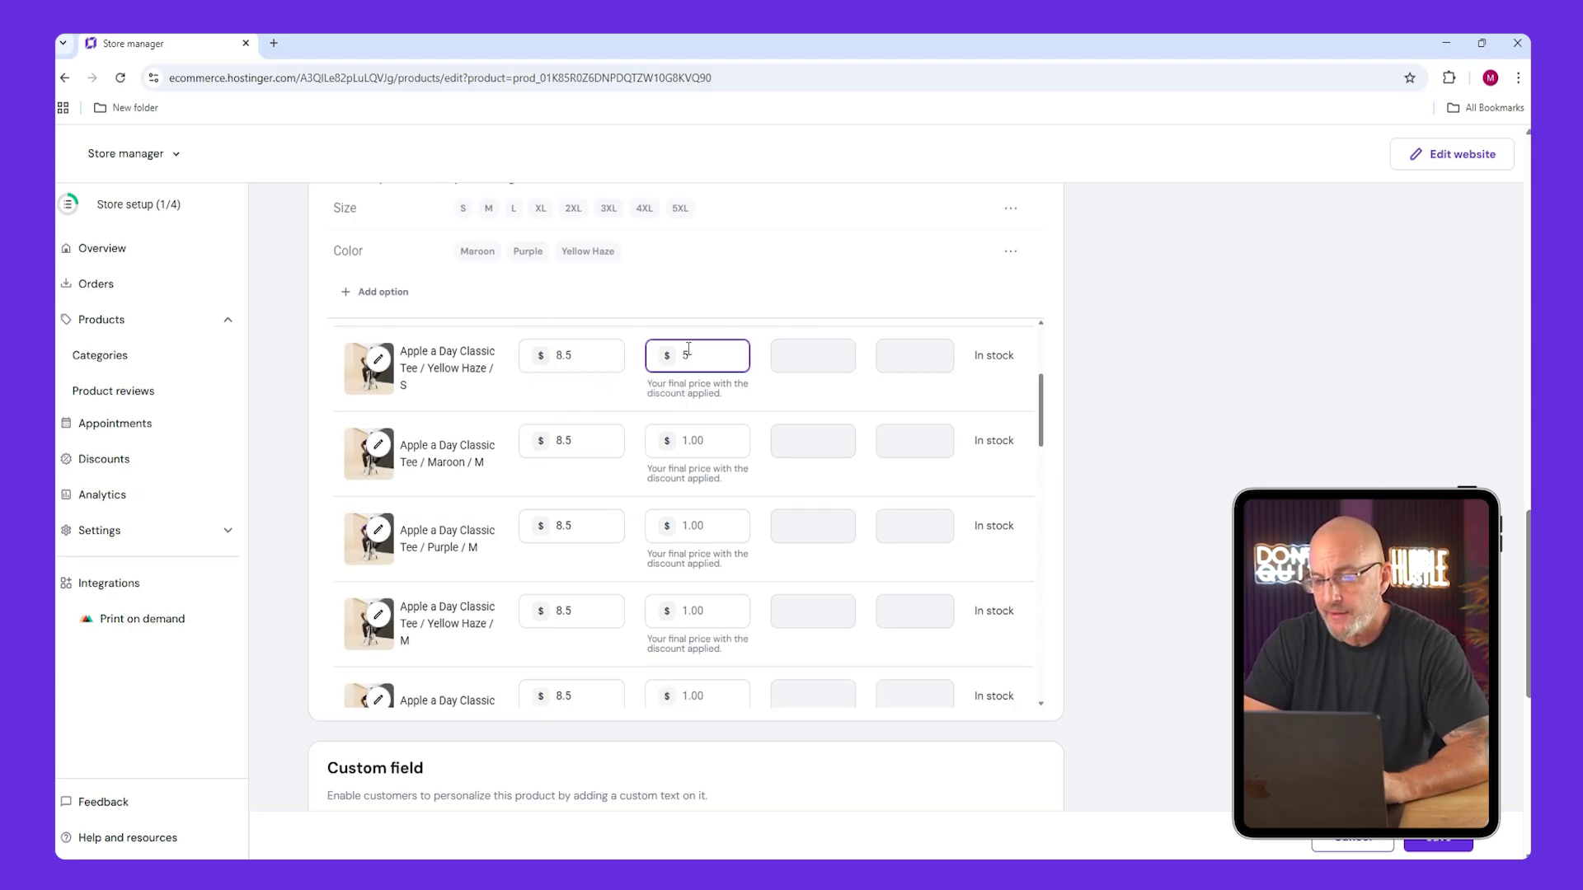
Tick Show related products for the tee and view the Category dropdown choices.
scroll(1047, 326, "up", 10)
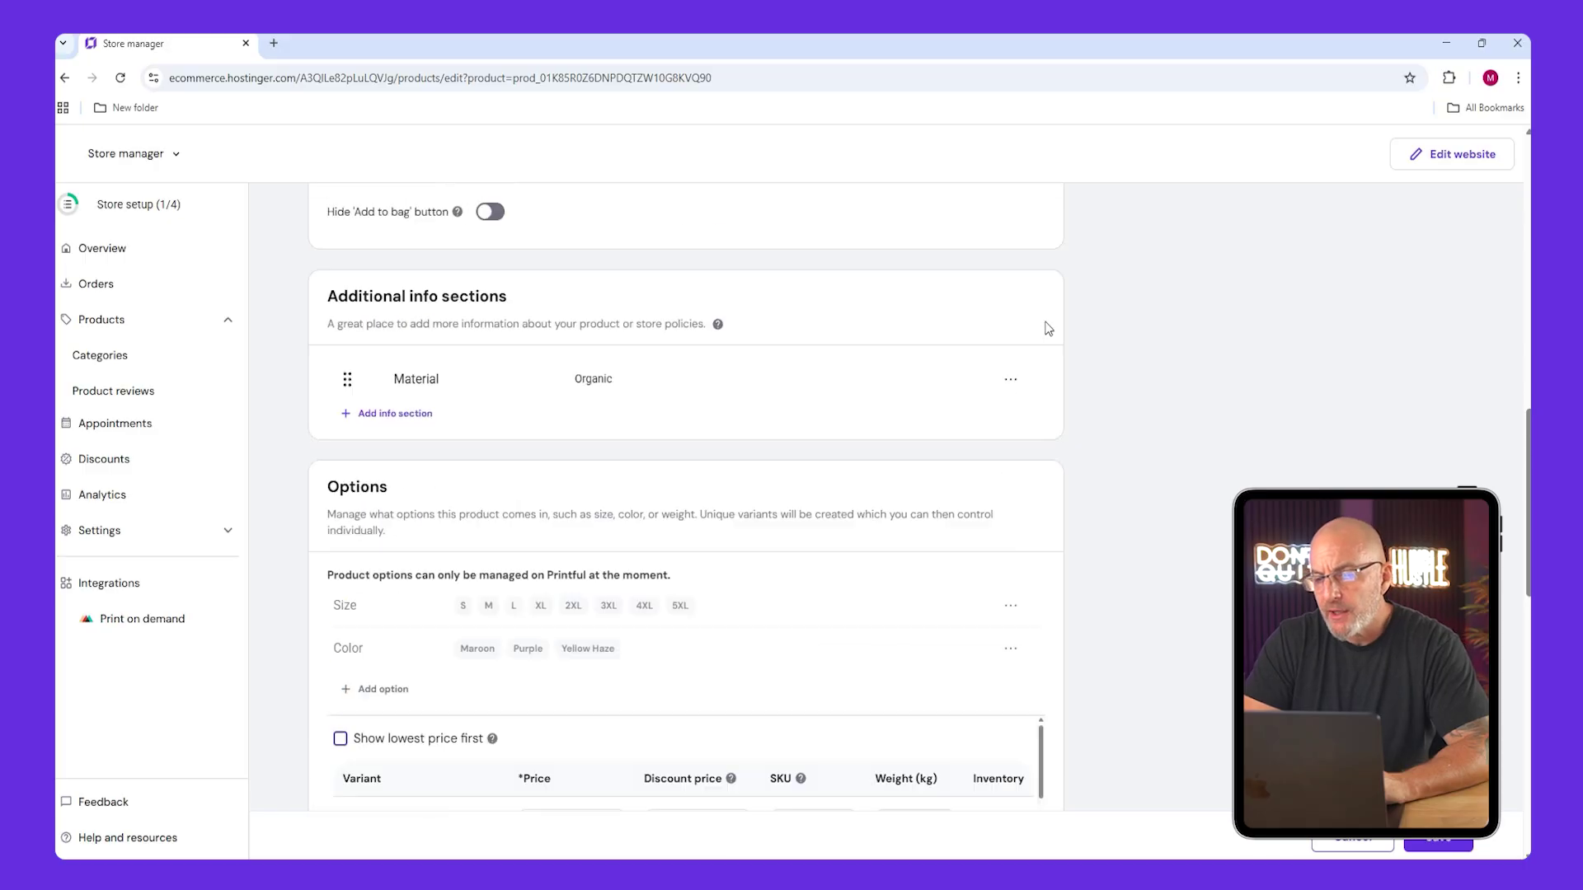
scroll(930, 336, "up", 2)
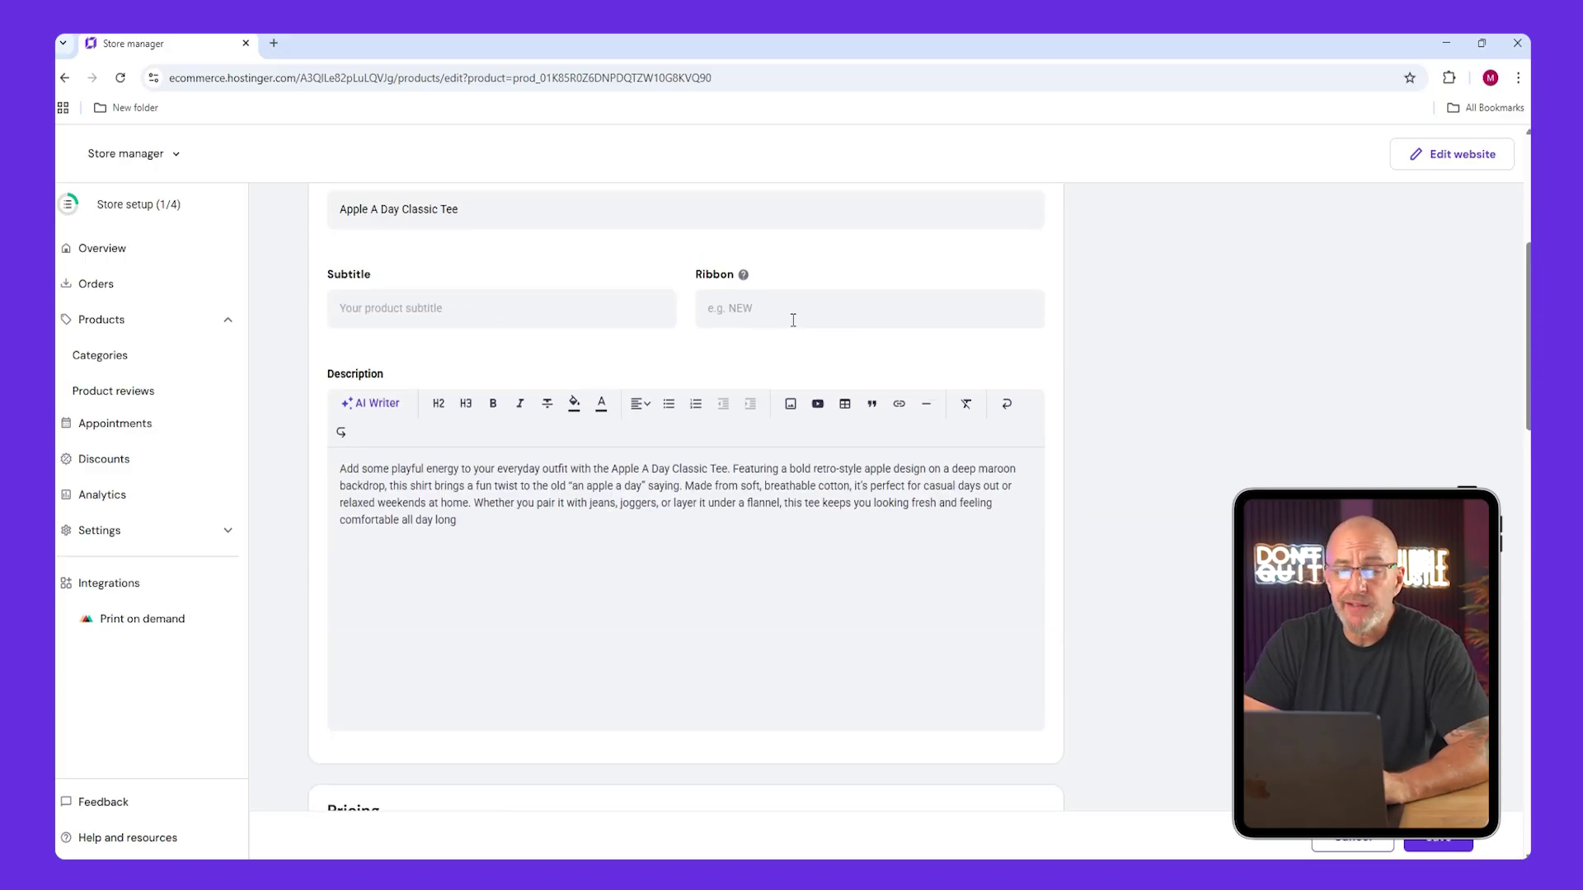
scroll(1116, 311, "down", 12)
scroll(1121, 341, "down", 4)
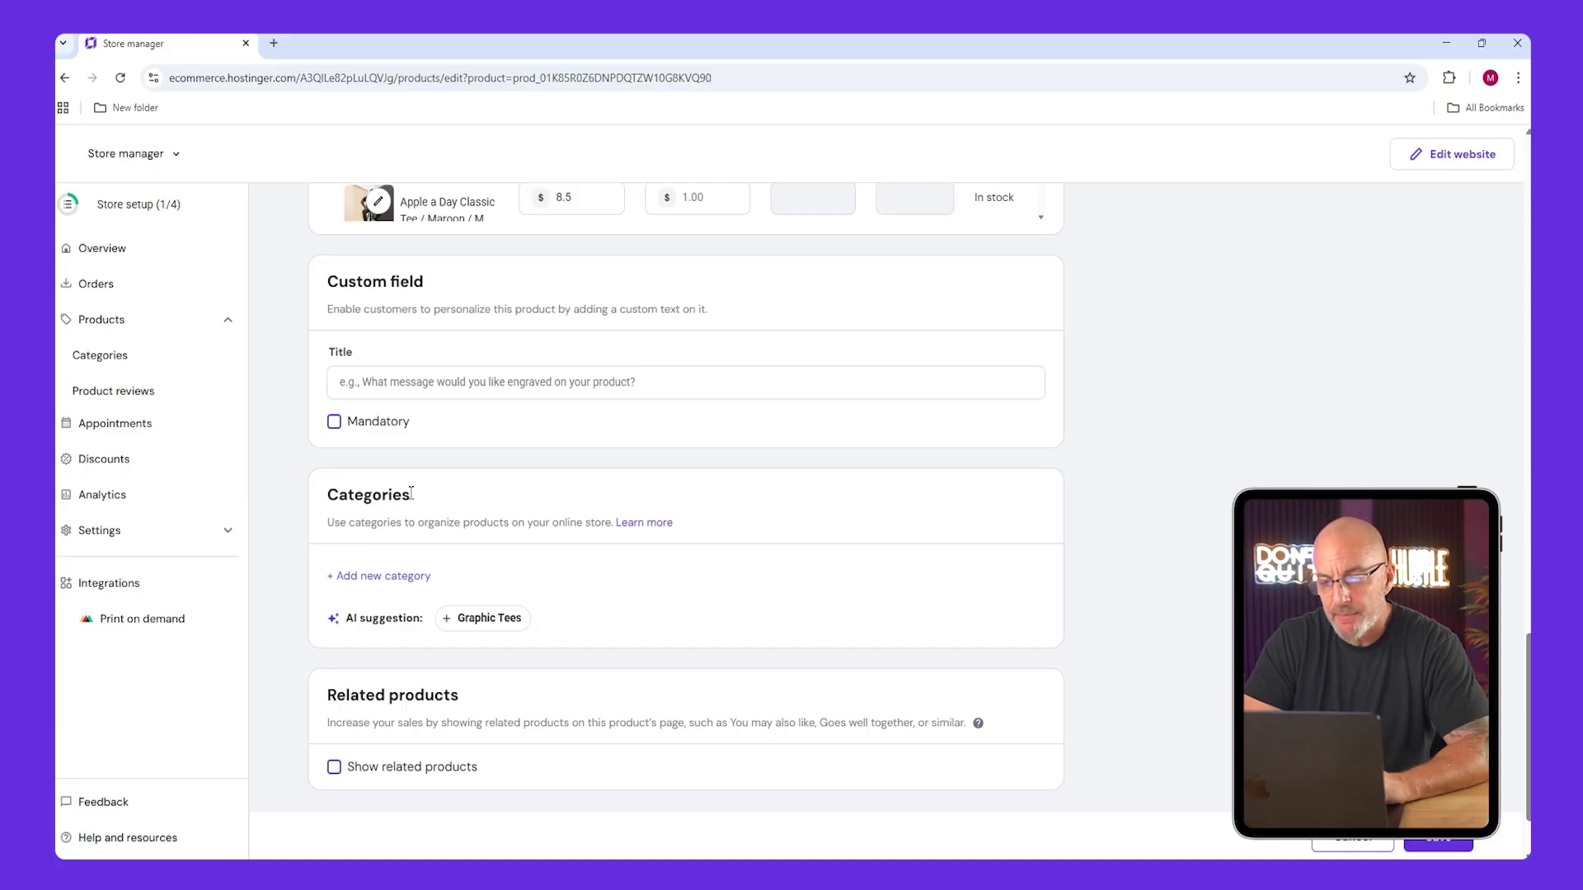
scroll(411, 493, "down", 1)
left_click(334, 661)
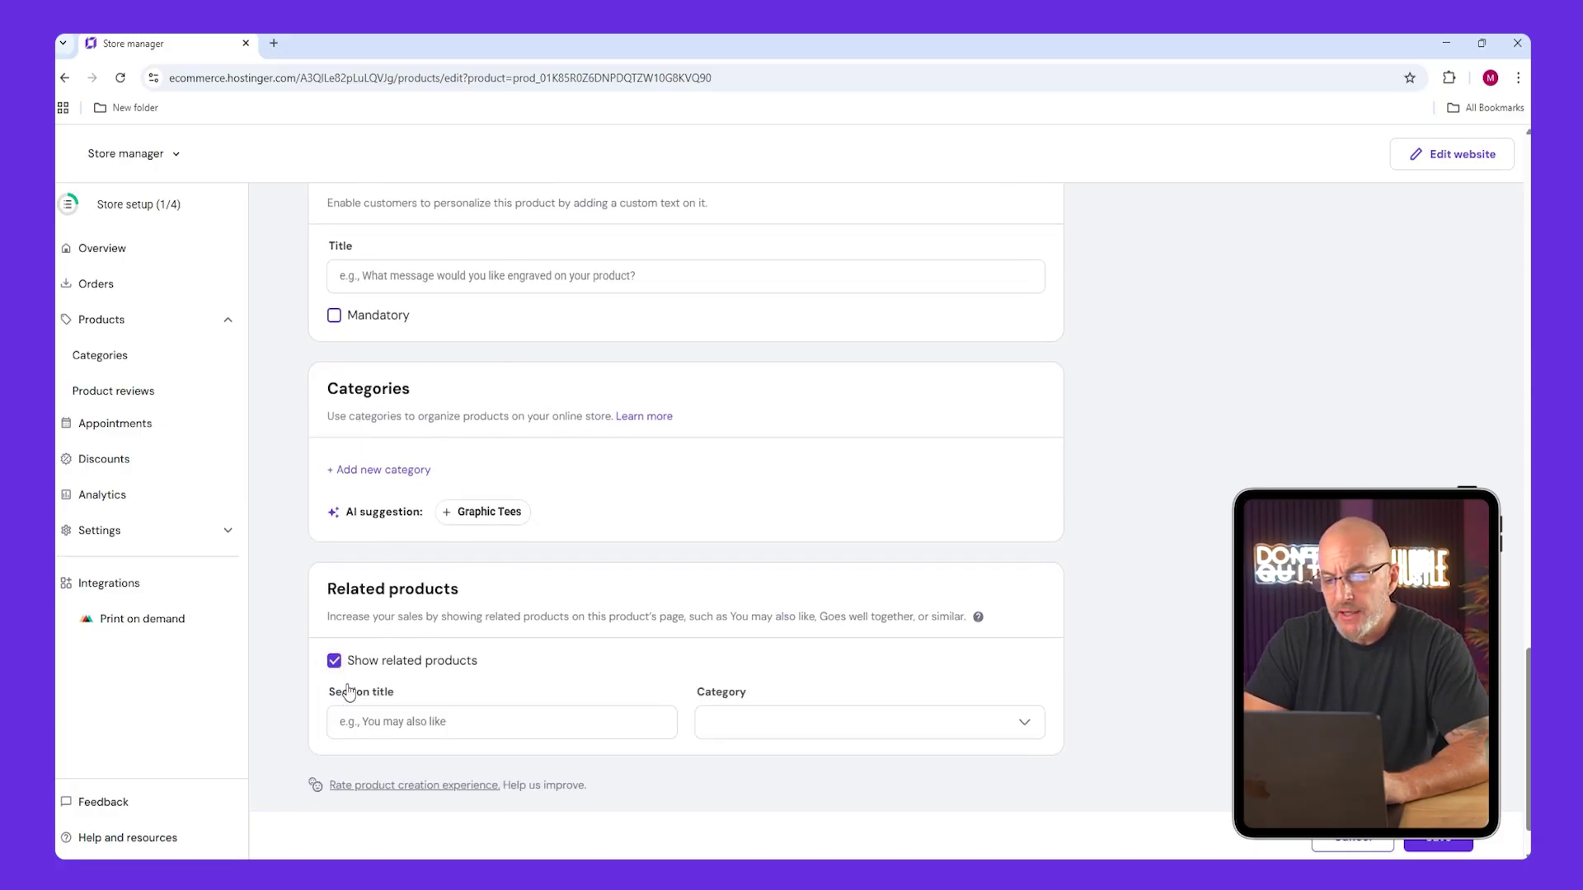
scroll(530, 591, "down", 1)
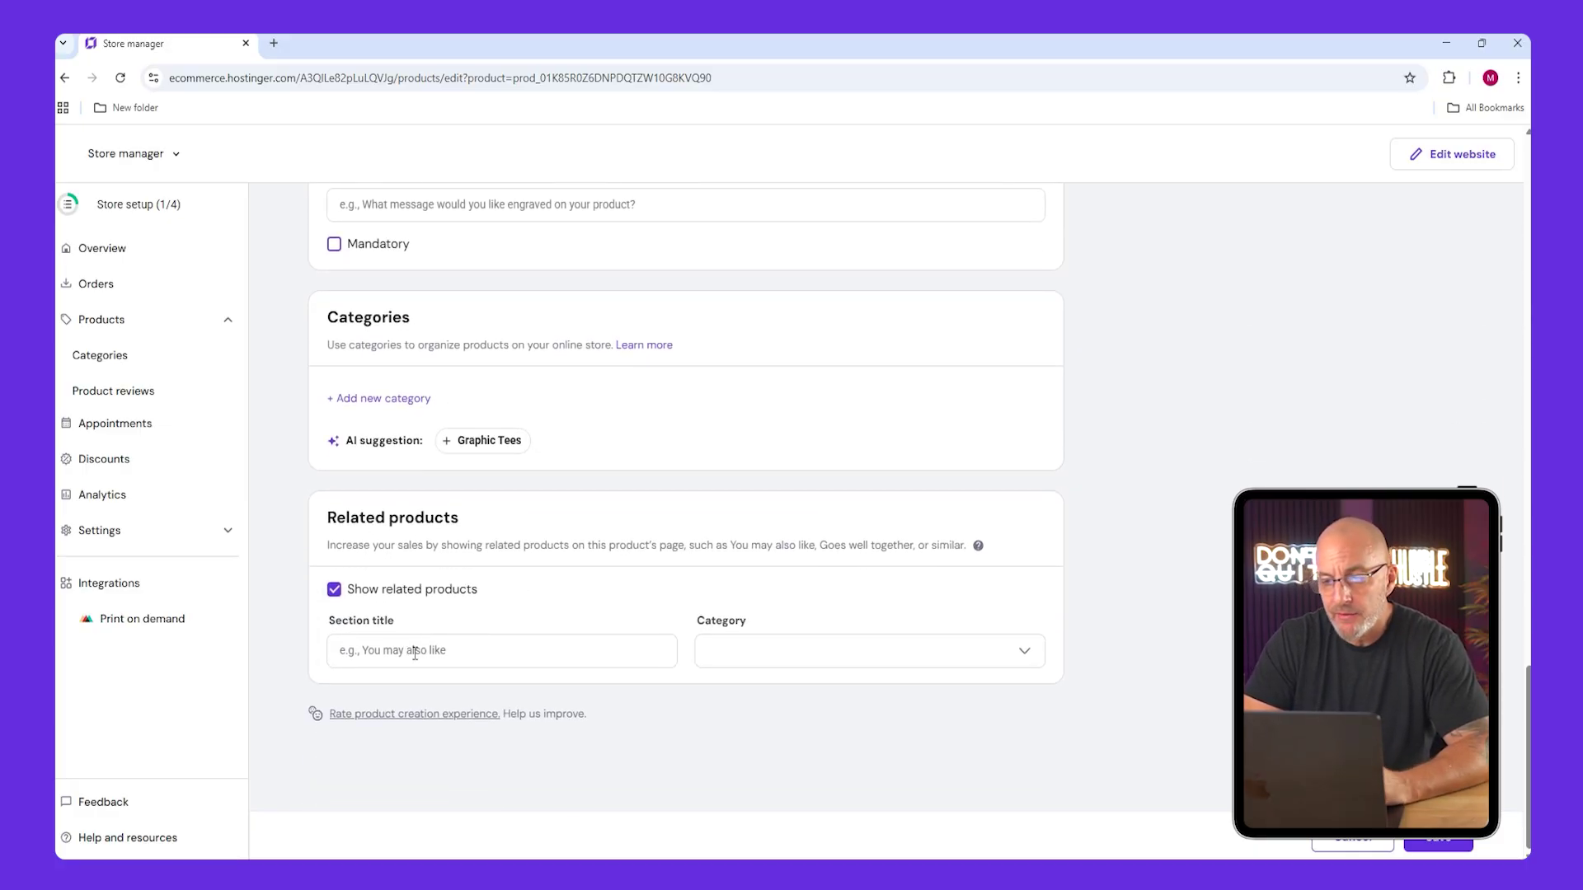
left_click(813, 648)
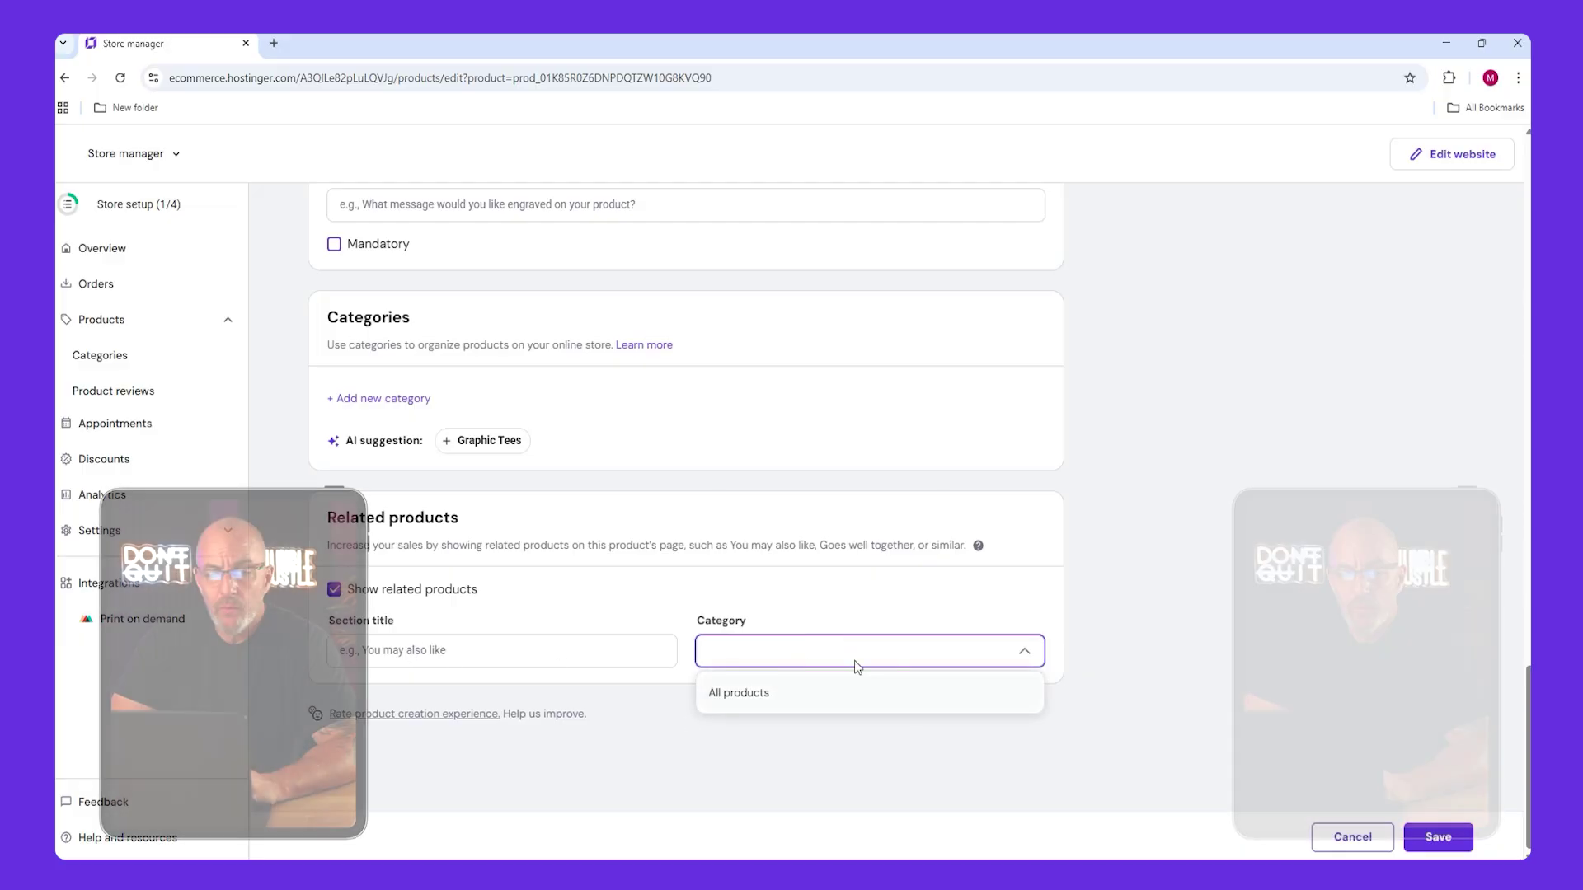
scroll(1353, 554, "up", 15)
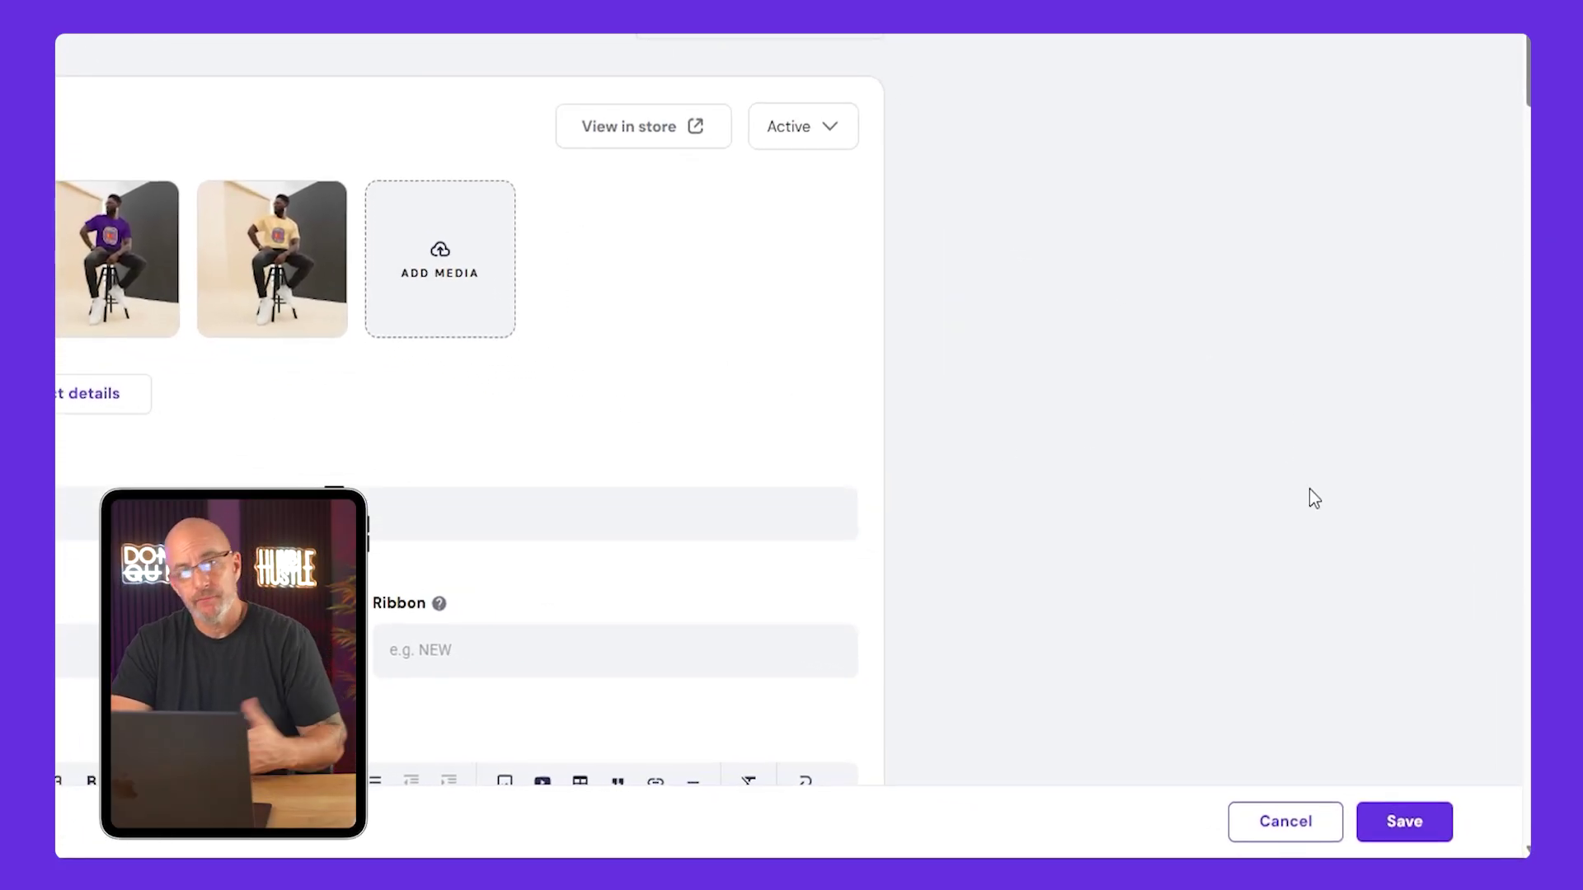
Save the Apple A Day Classic Tee product changes.
left_click(1404, 821)
scroll(294, 381, "down", 3)
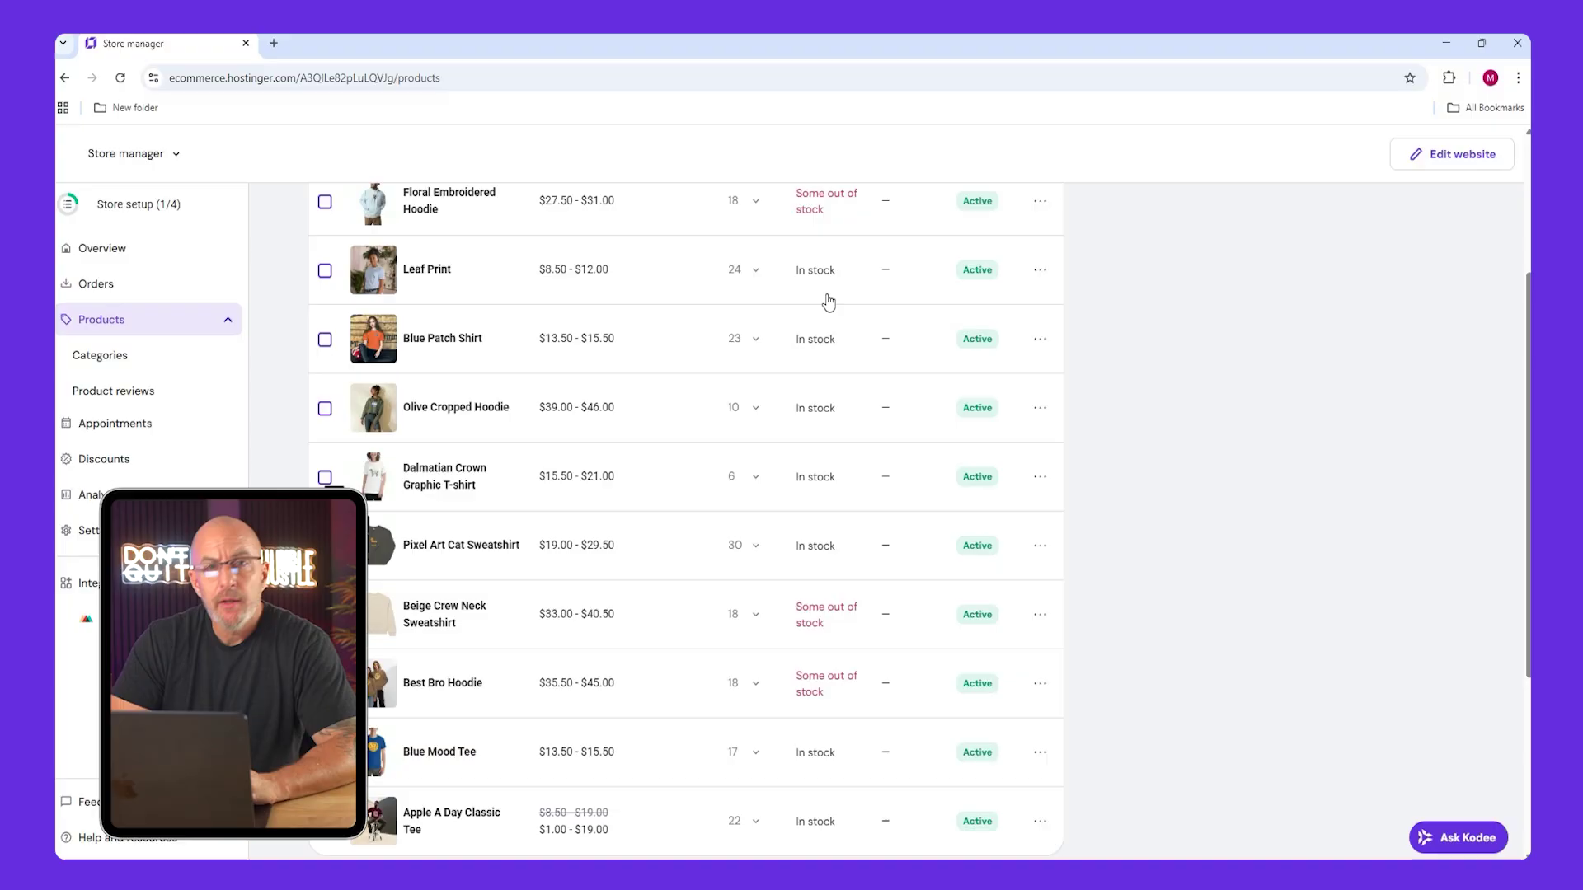
scroll(623, 388, "up", 3)
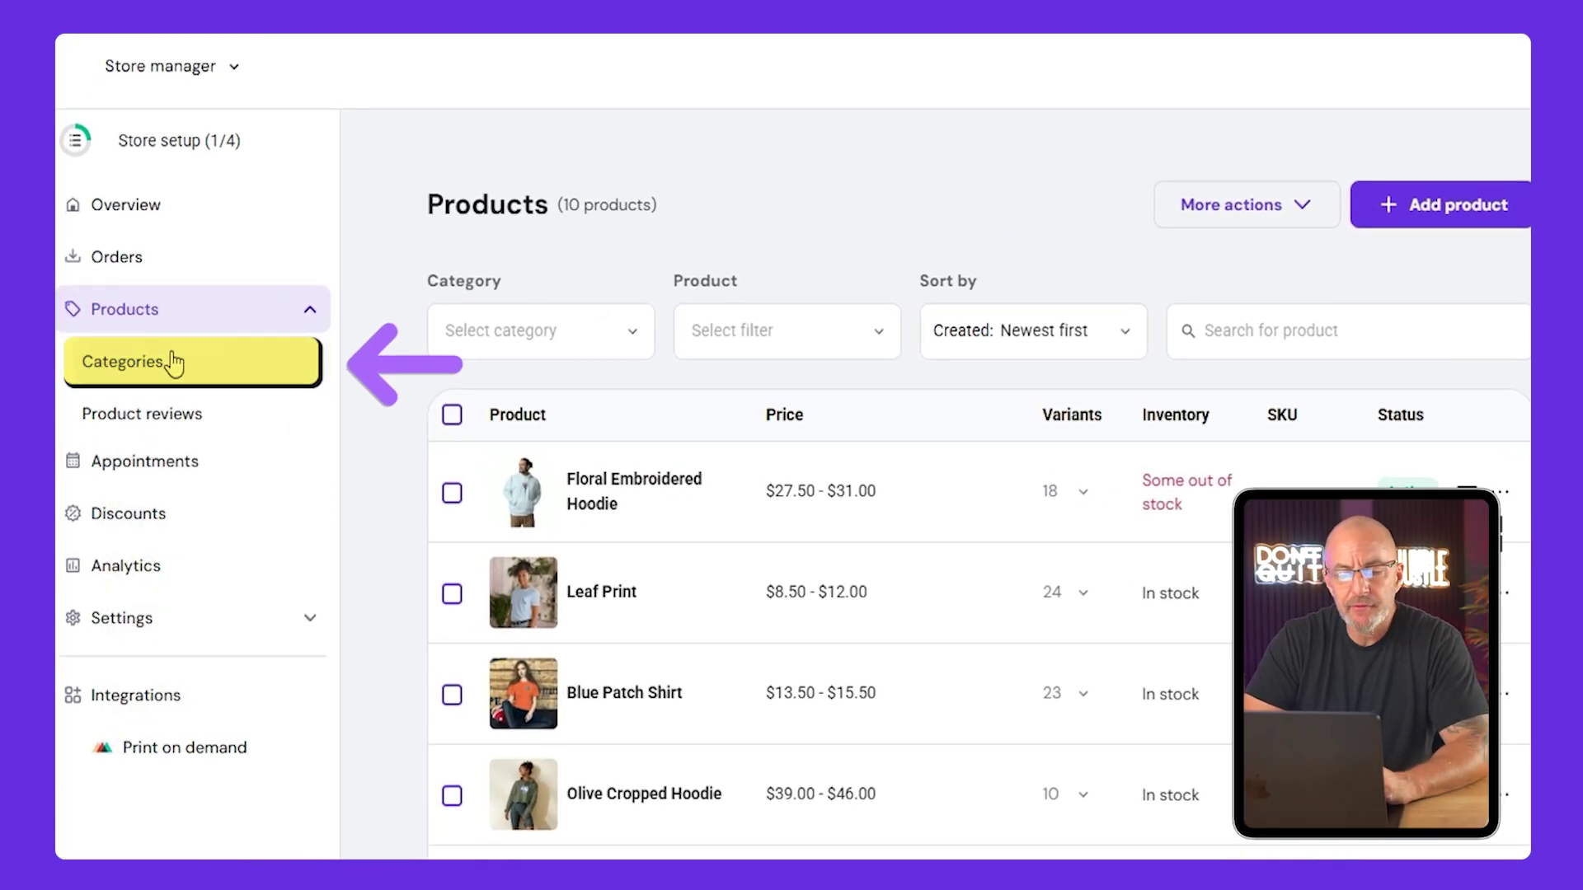
Create a Men's category, assign five products to it, and save.
left_click(174, 363)
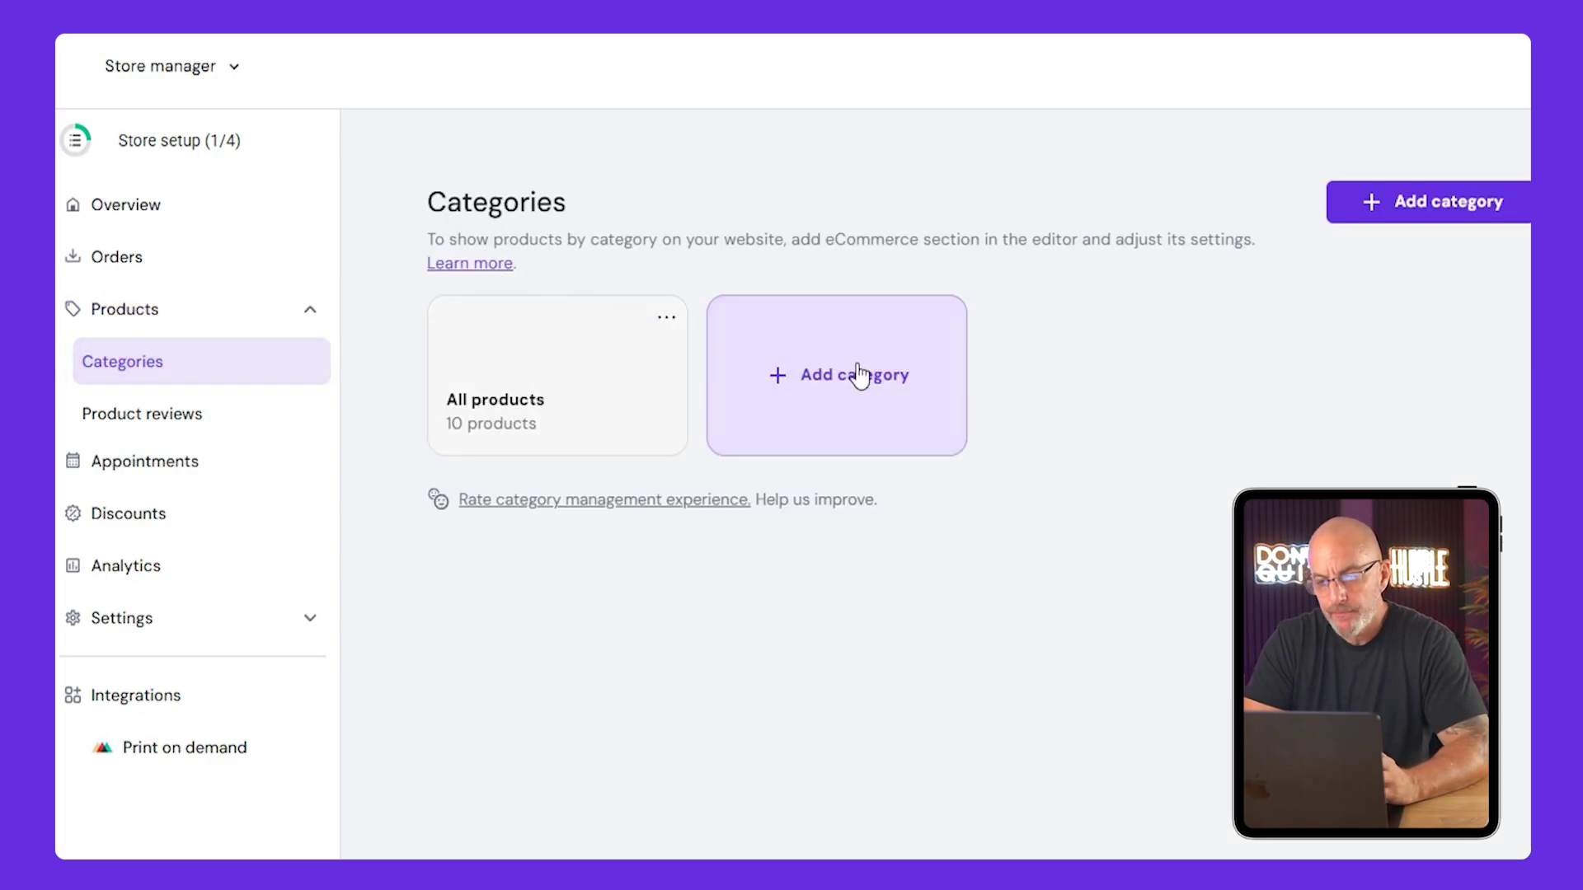
left_click(796, 409)
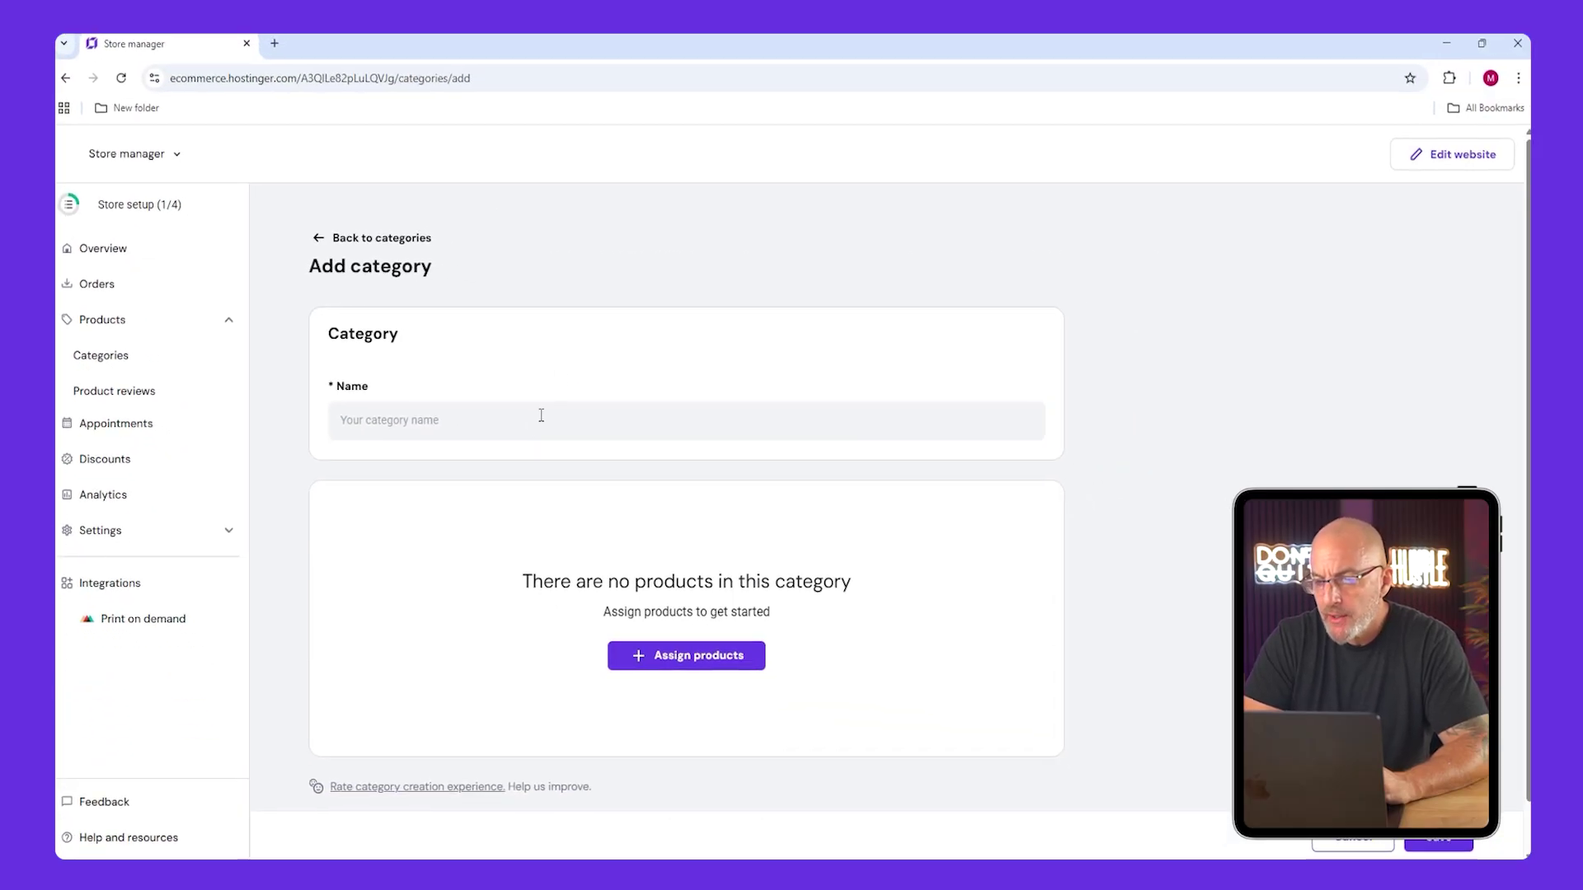
left_click(635, 445)
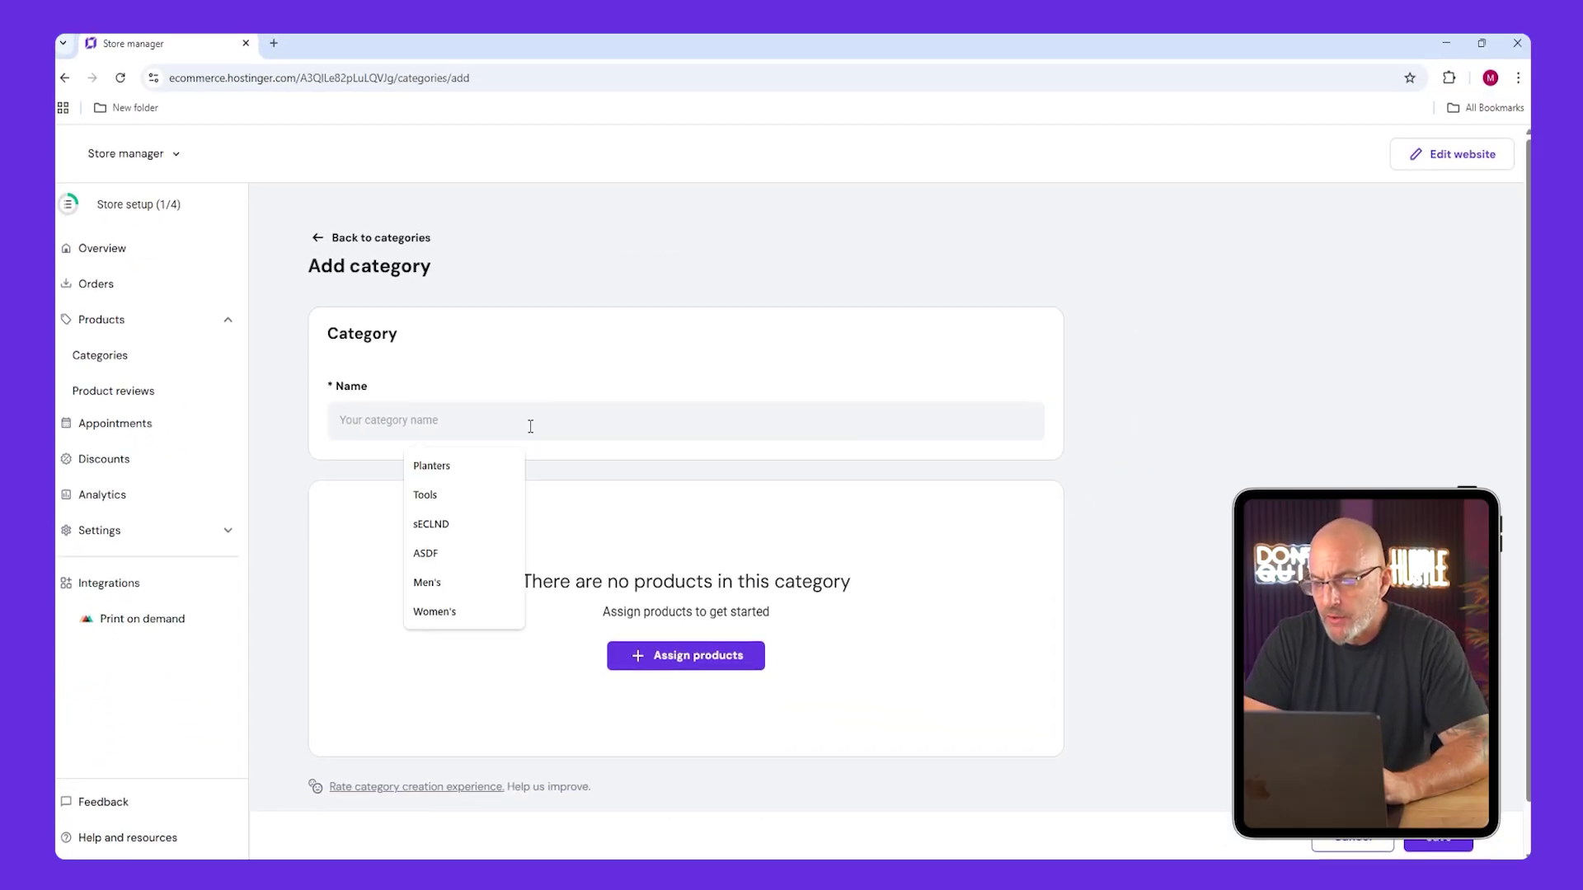
left_click(437, 584)
left_click(655, 657)
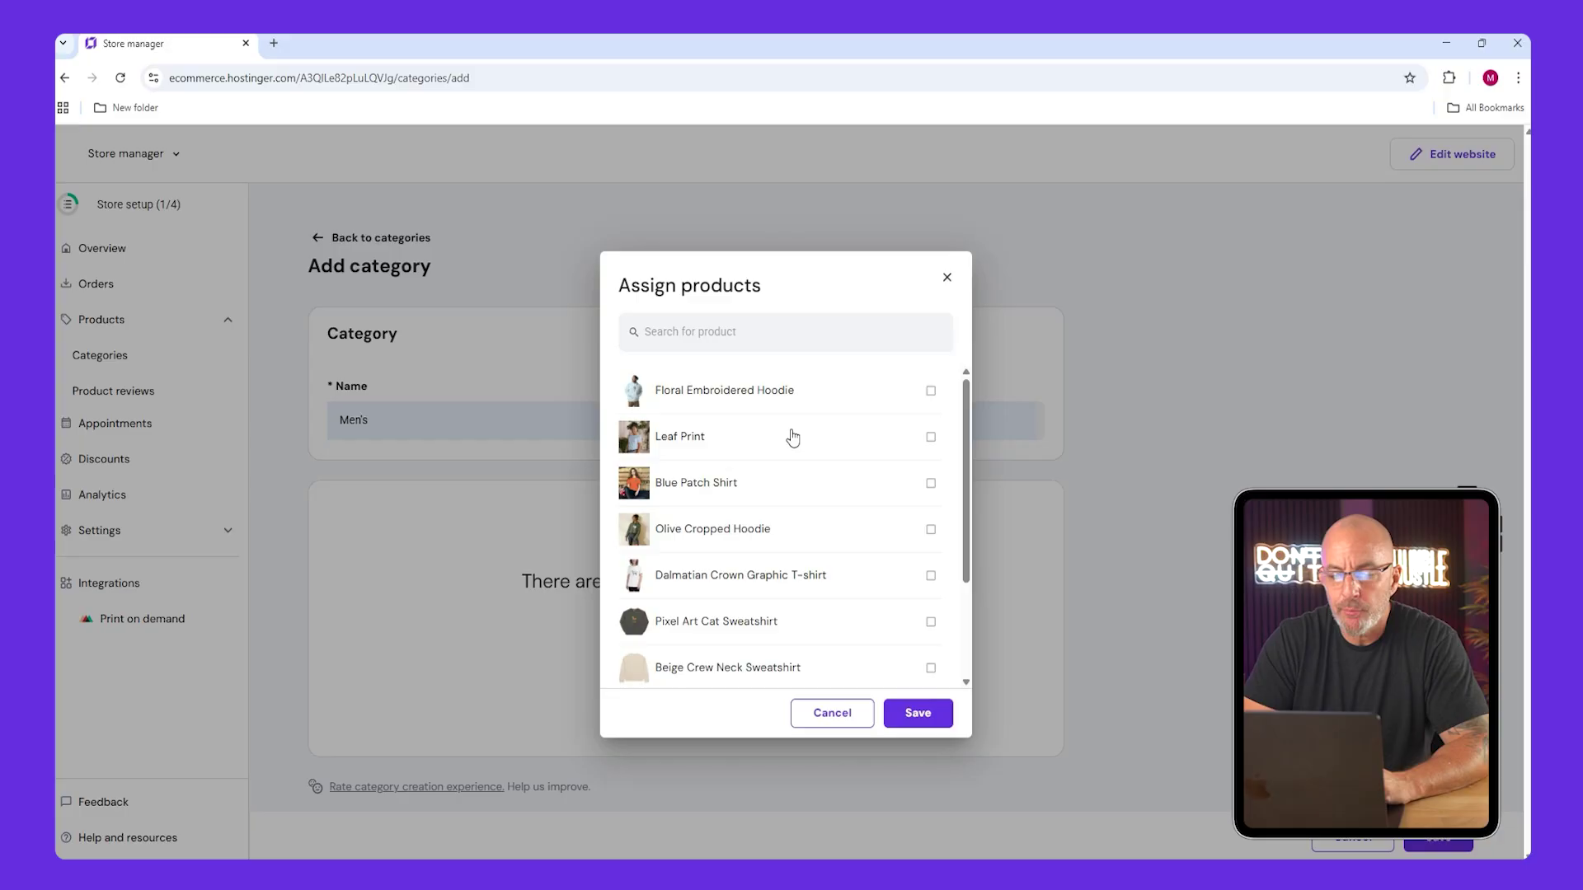
scroll(793, 437, "down", 2)
scroll(843, 494, "up", 2)
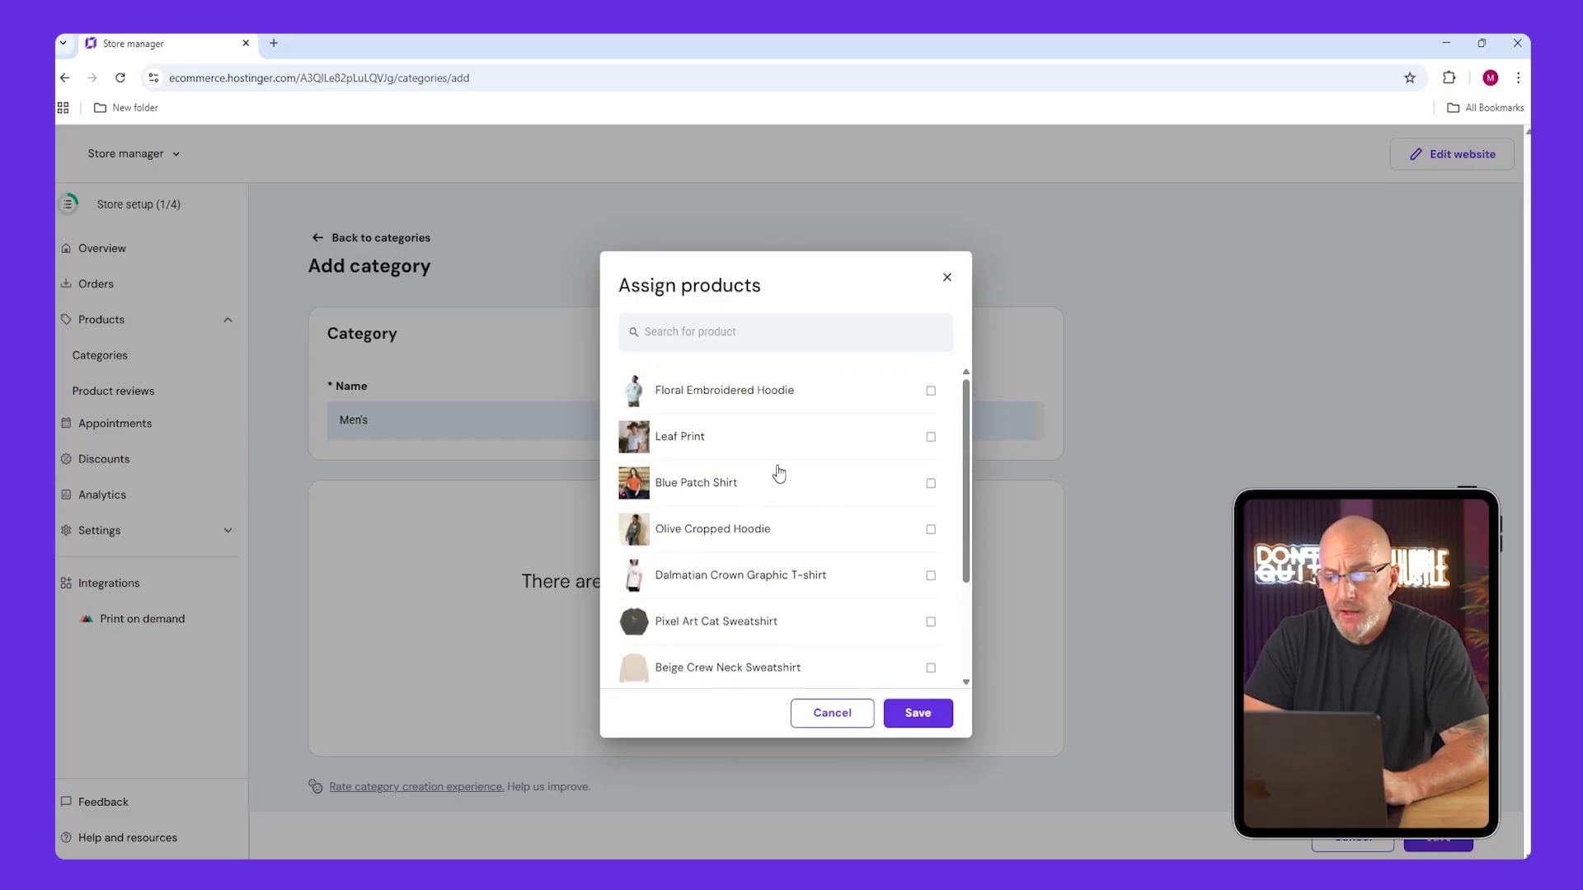
scroll(775, 470, "down", 2)
left_click(918, 713)
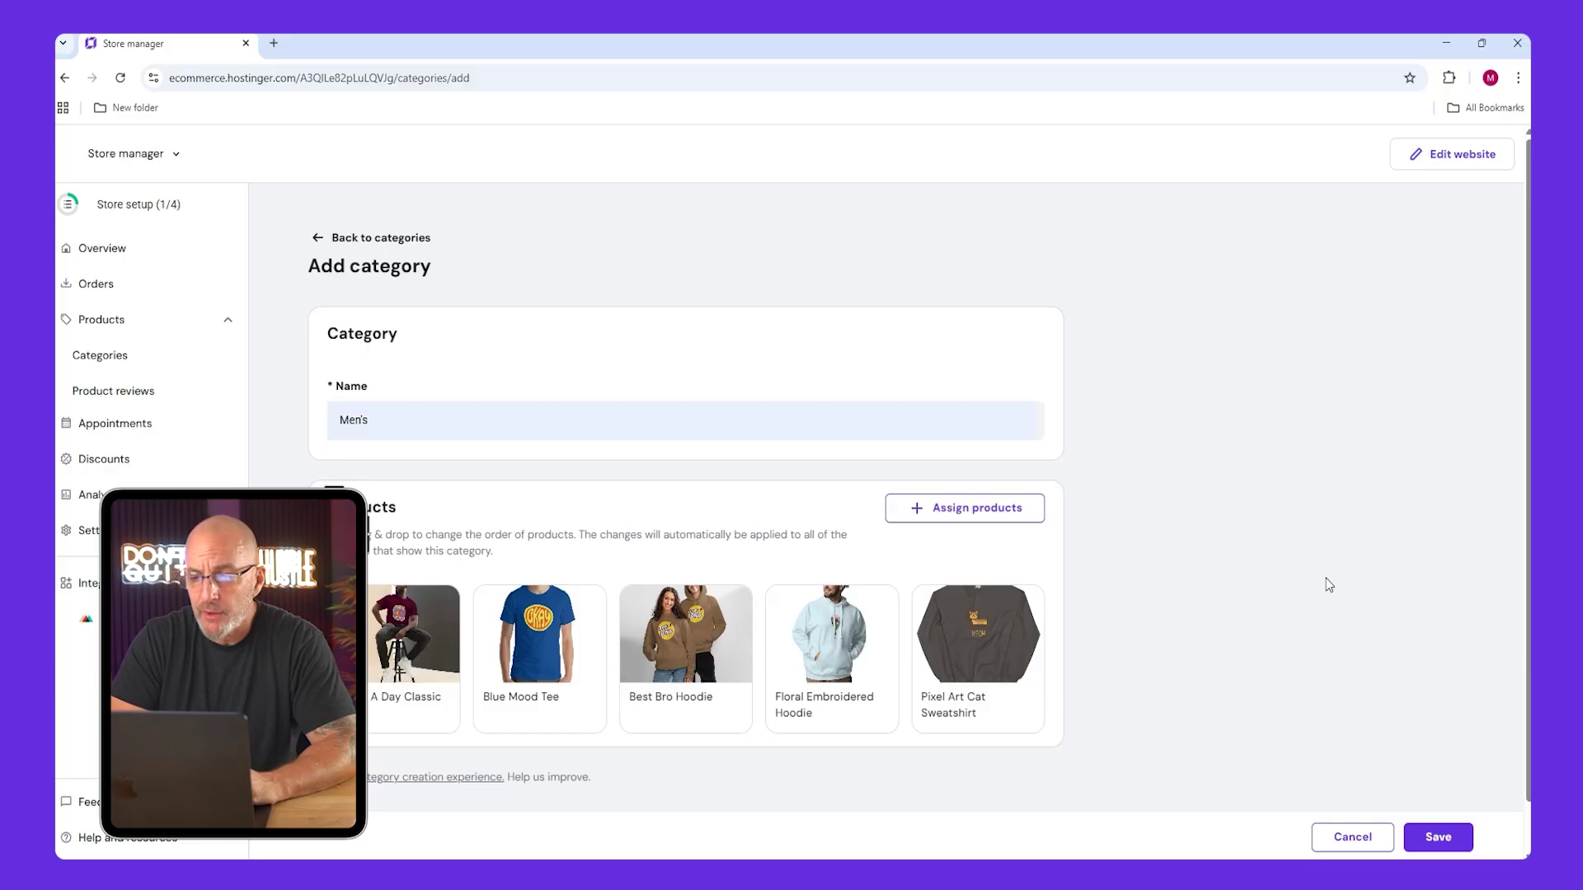
left_click(1438, 837)
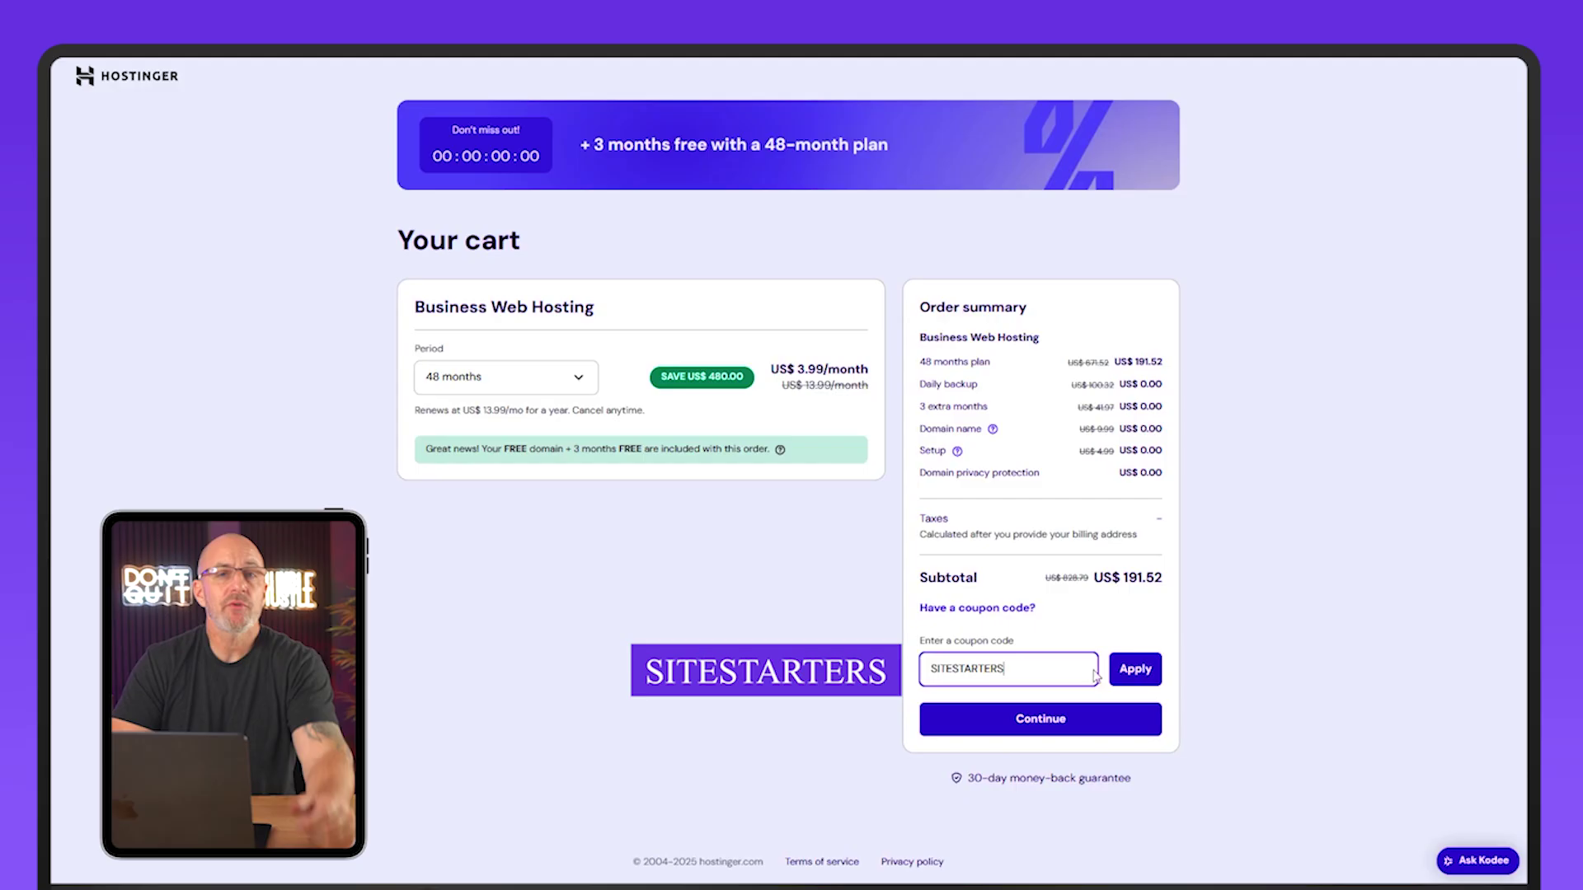
Apply the discount coupon to the Business Web Hosting cart.
left_click(1121, 671)
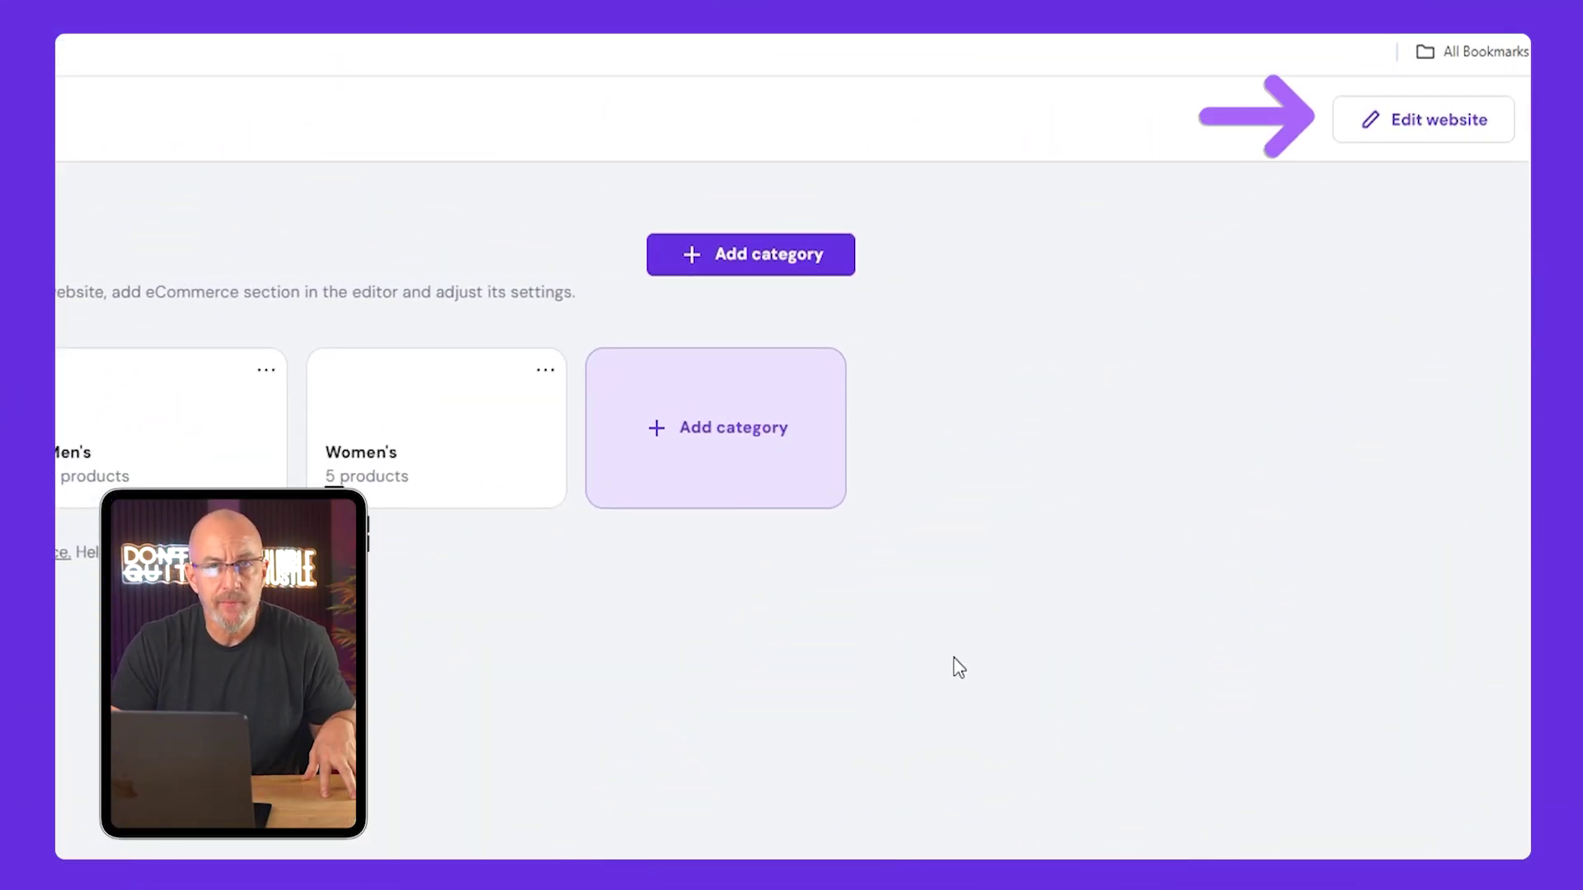
In the editor, widen the header element spacing to 47 px and use the hanger picture as the logo.
left_click(1424, 119)
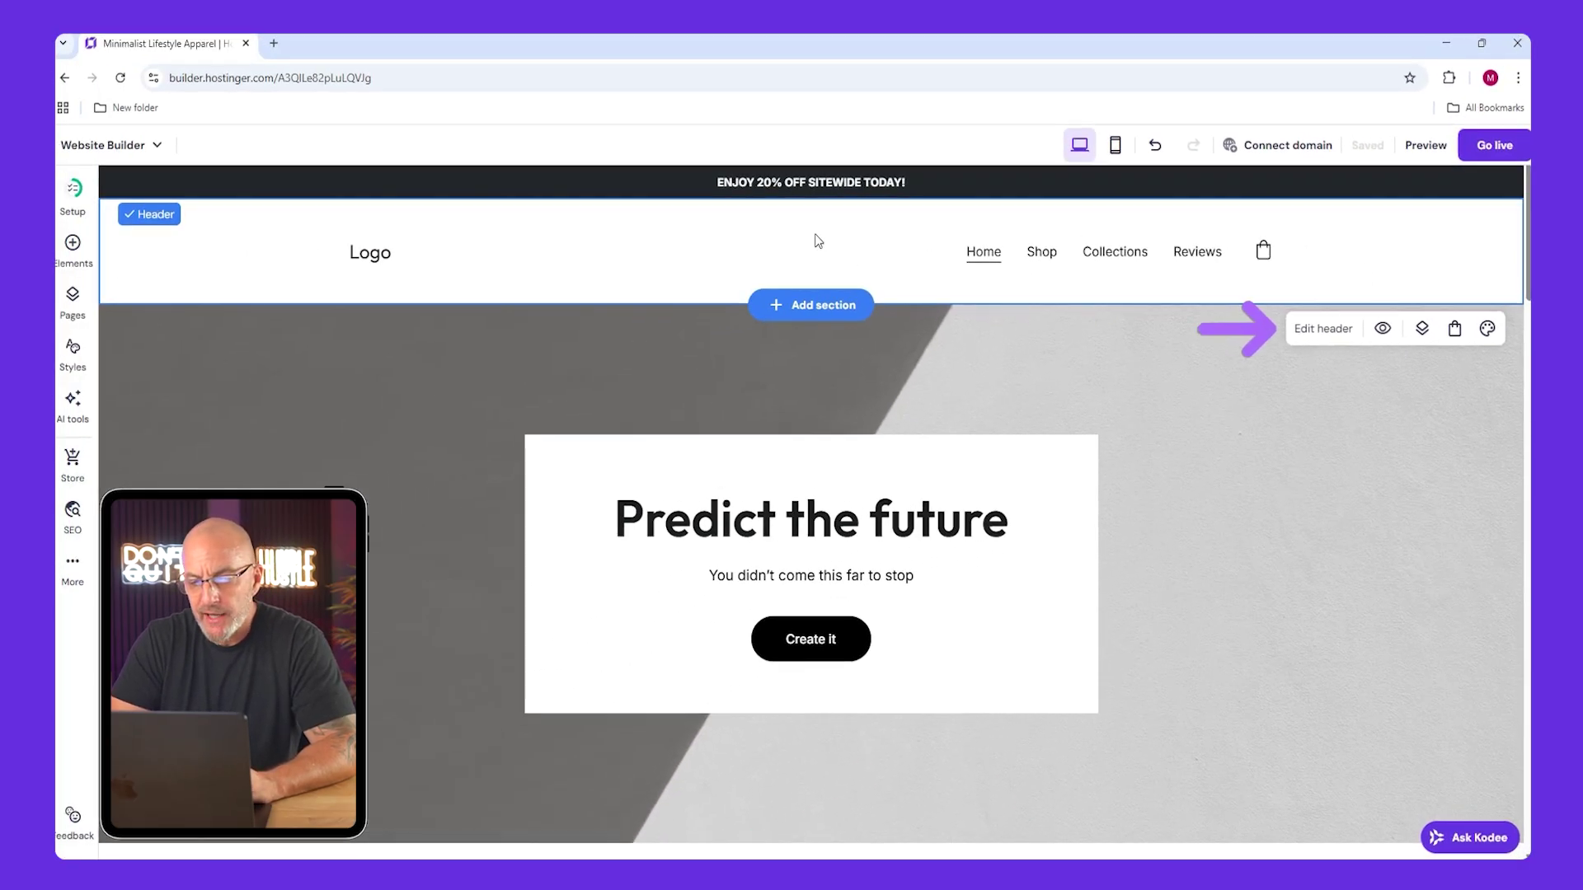
left_click(1322, 329)
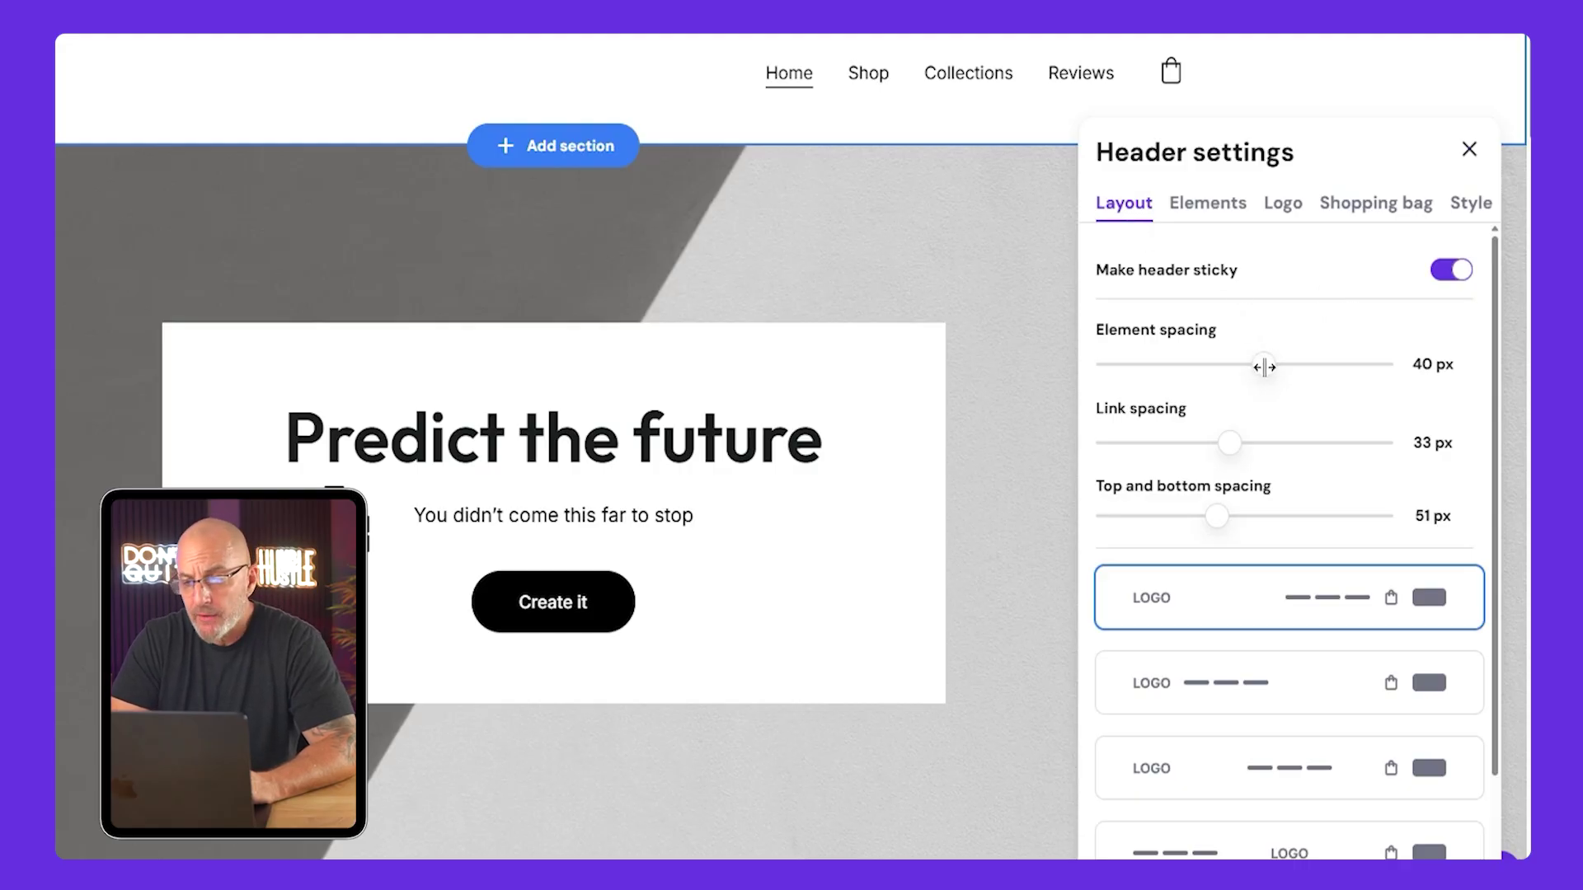
left_click_drag(1264, 367, 1299, 364)
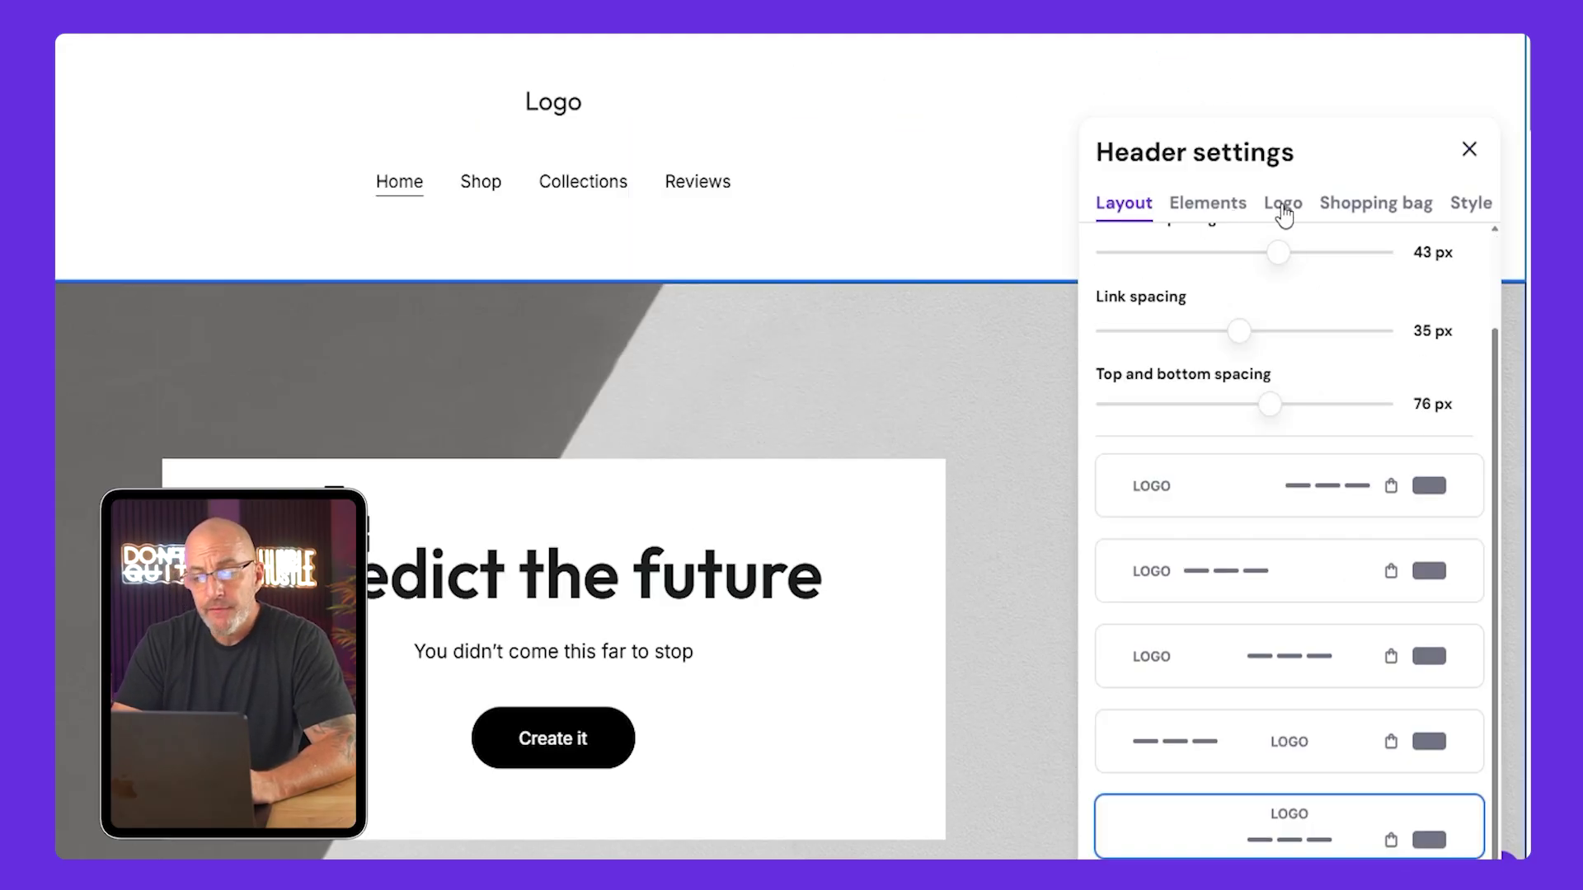
left_click(1283, 205)
left_click(1201, 452)
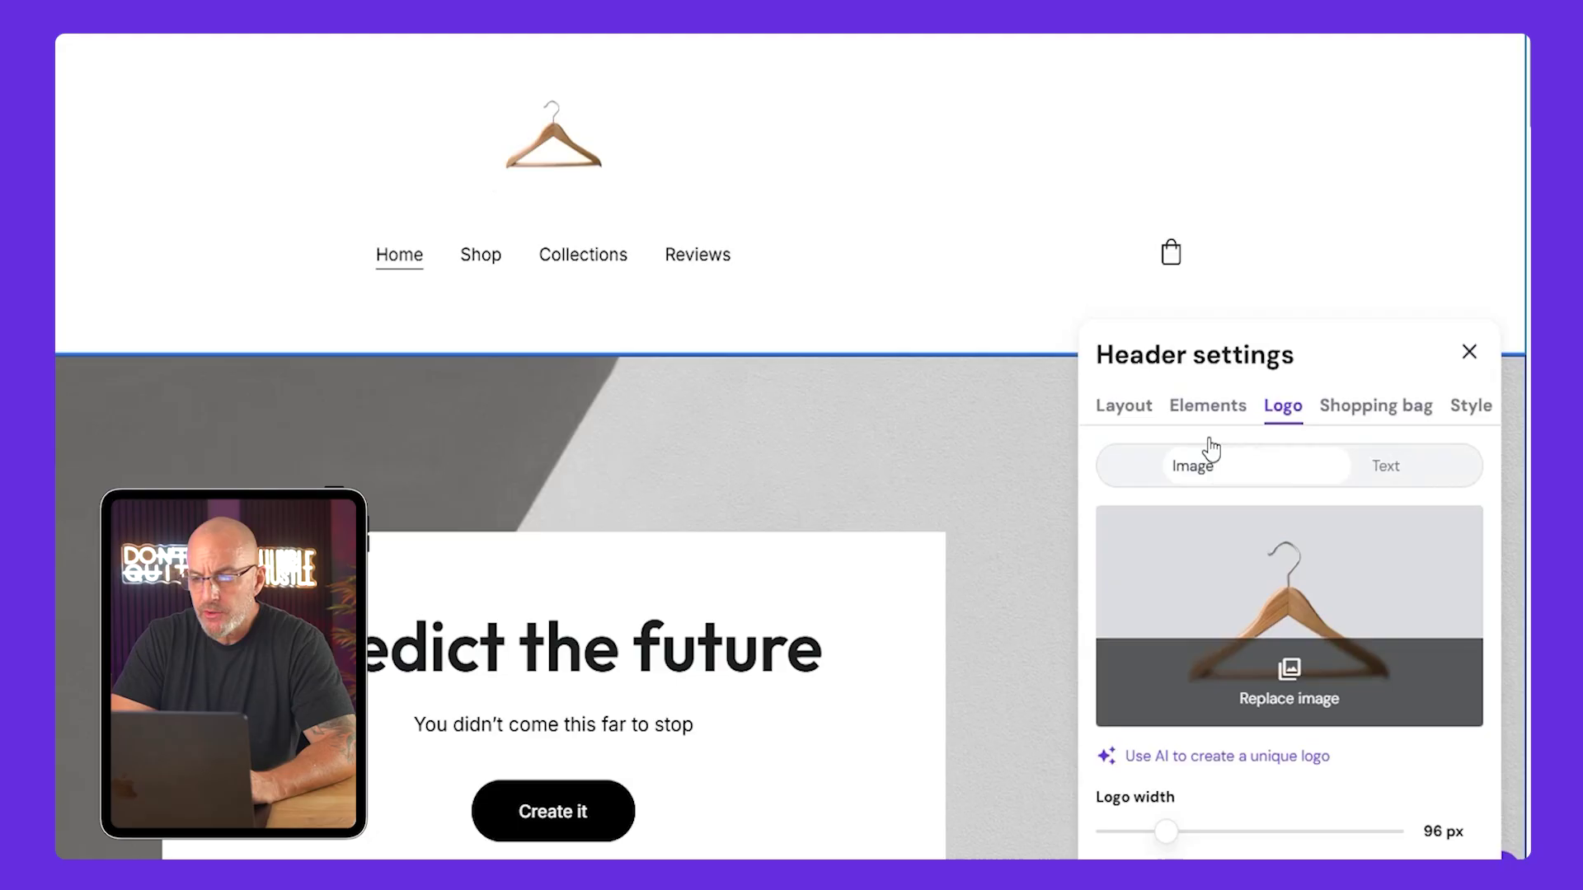
left_click(1345, 546)
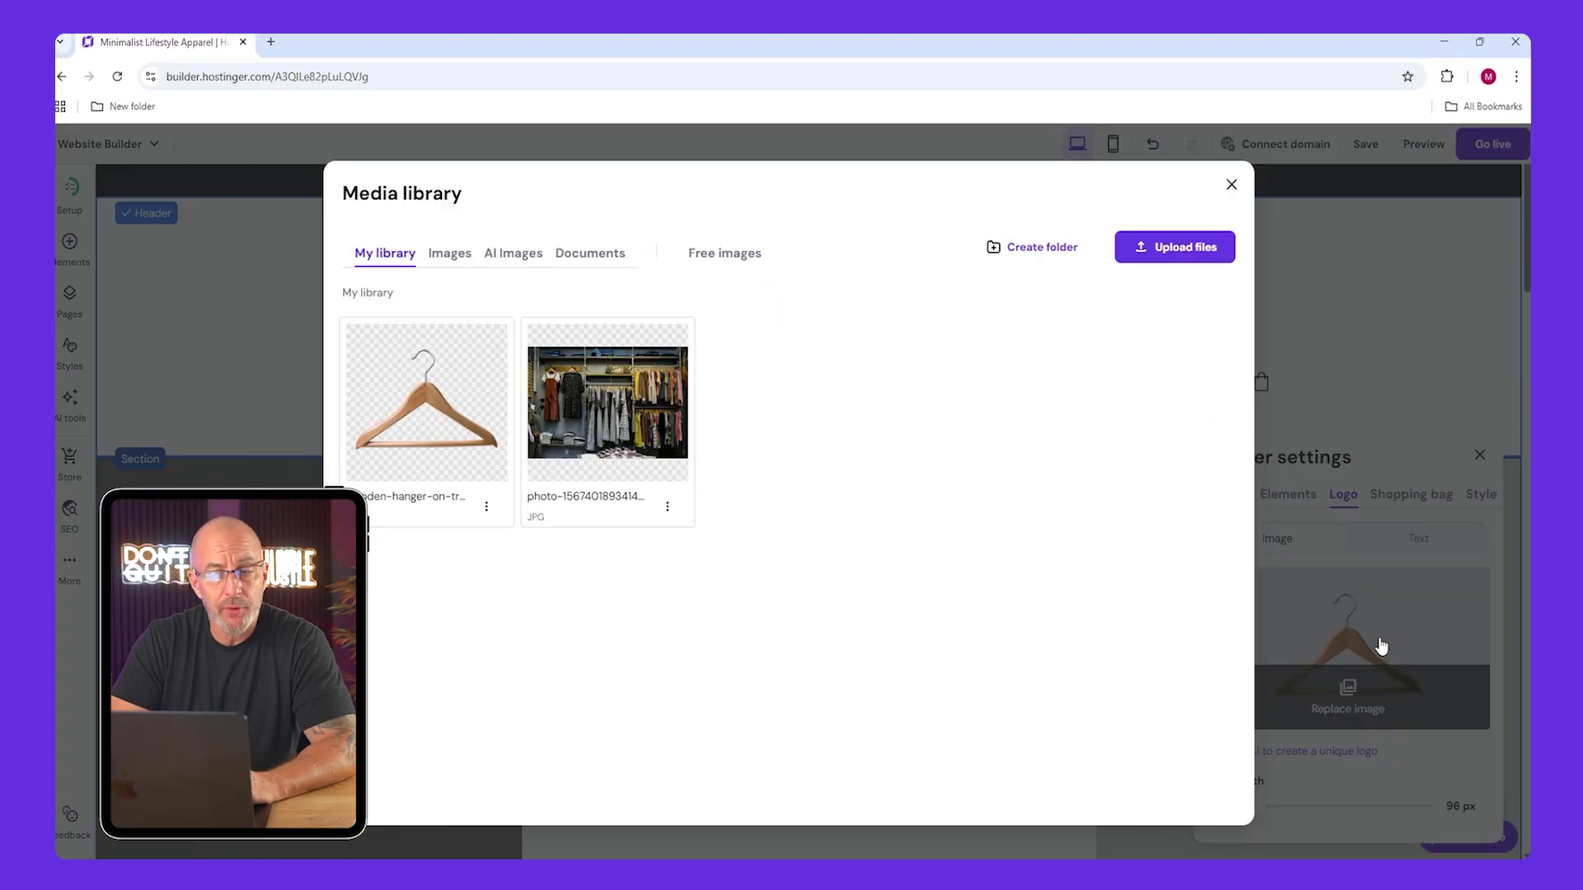
left_click(429, 404)
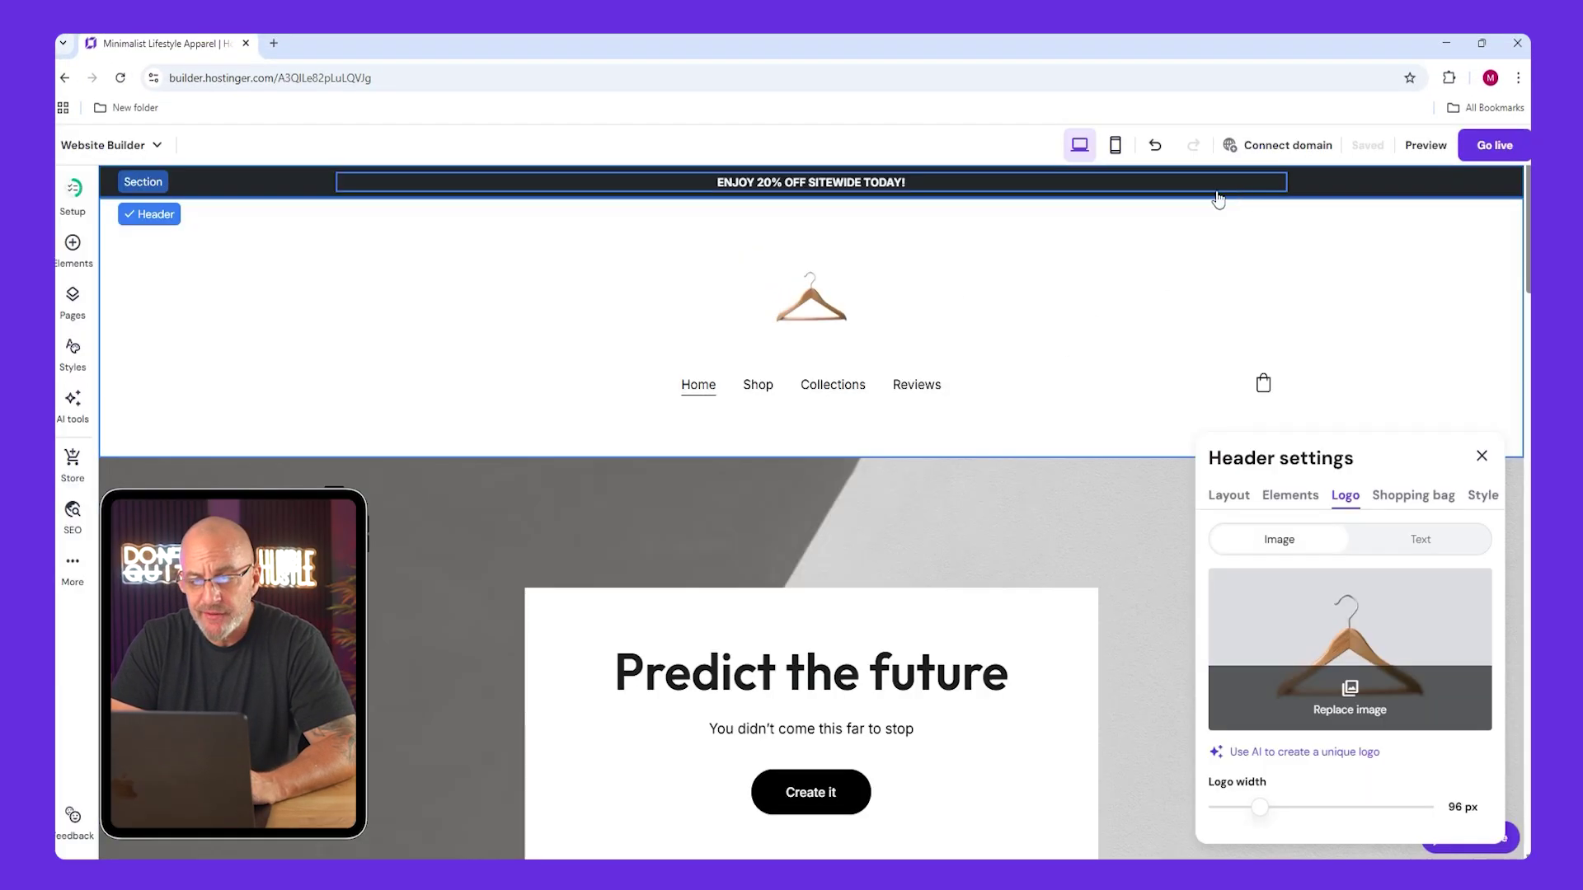
Keep the header background opaque with transparency off, and leave its text font as Inter.
left_click(1484, 498)
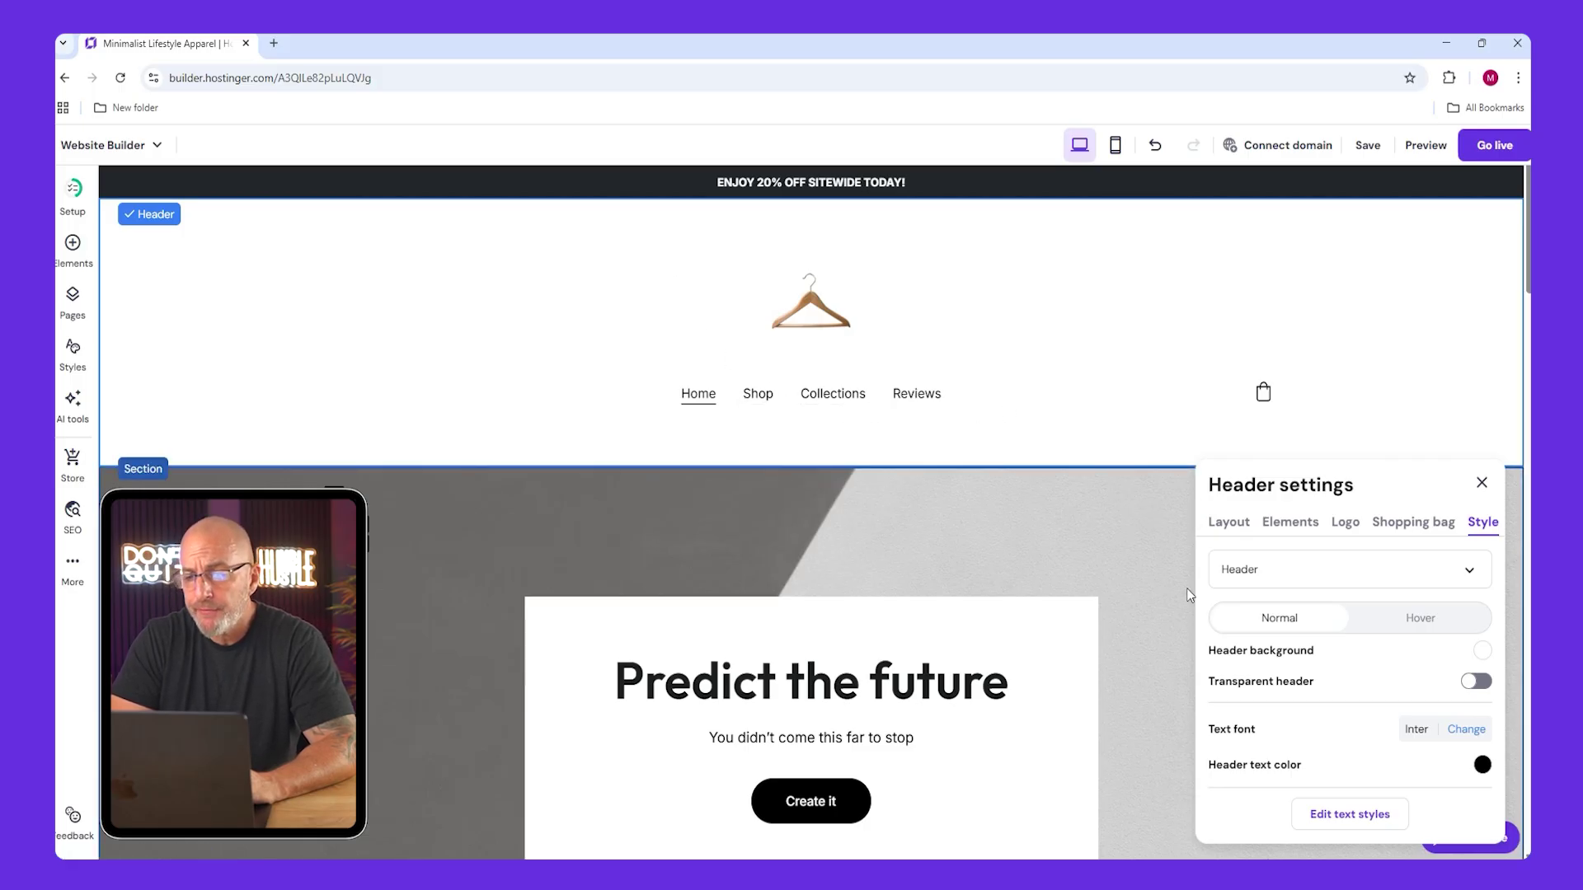
left_click(1483, 651)
left_click_drag(1053, 650, 999, 573)
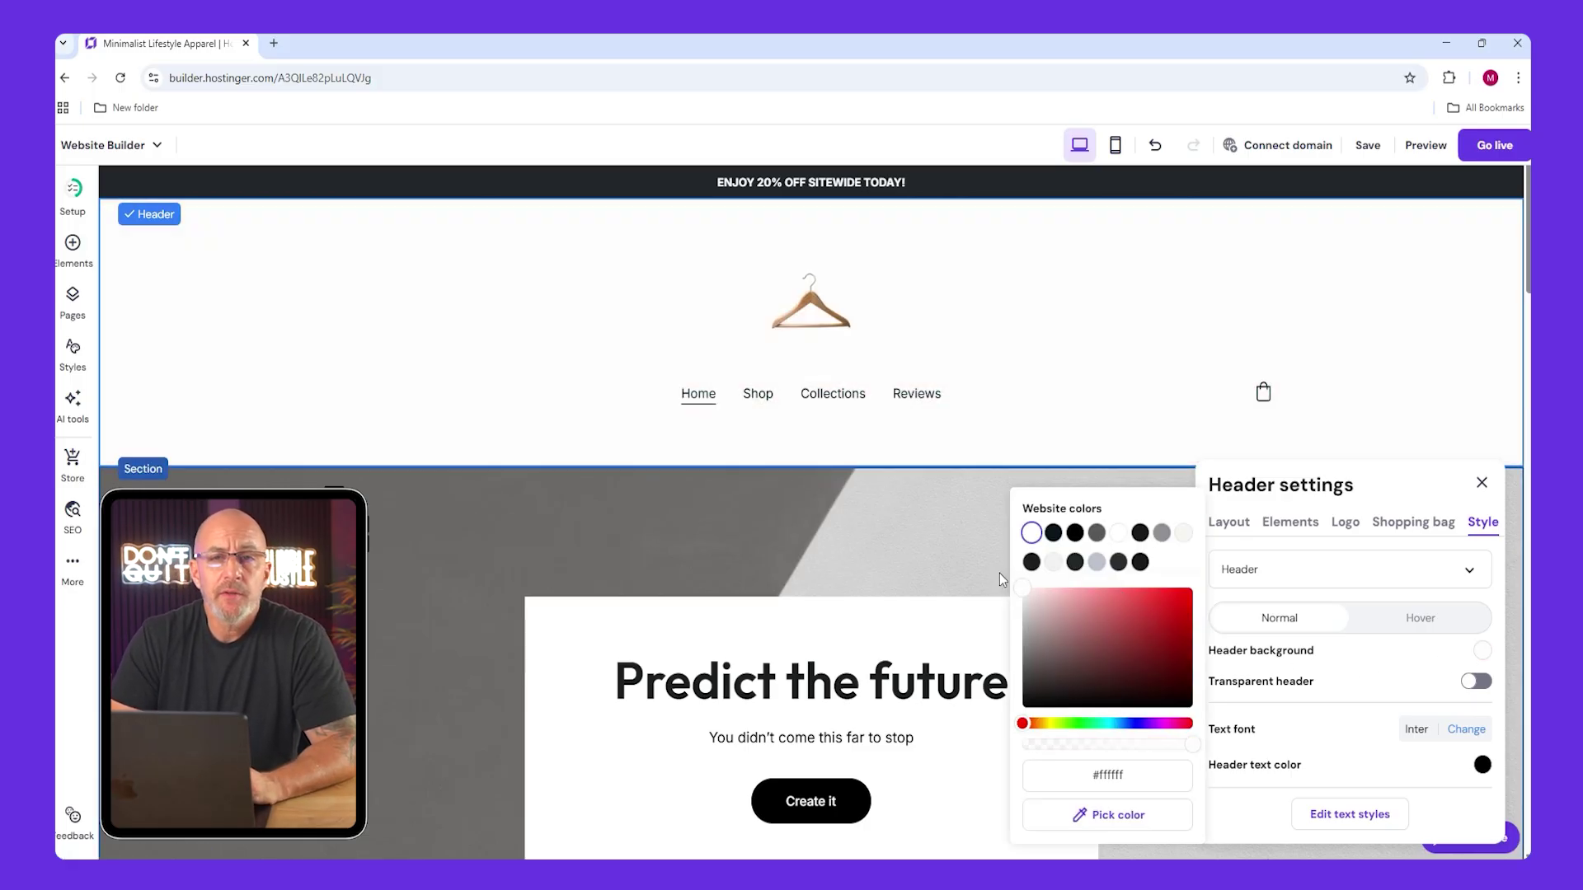
left_click(1477, 683)
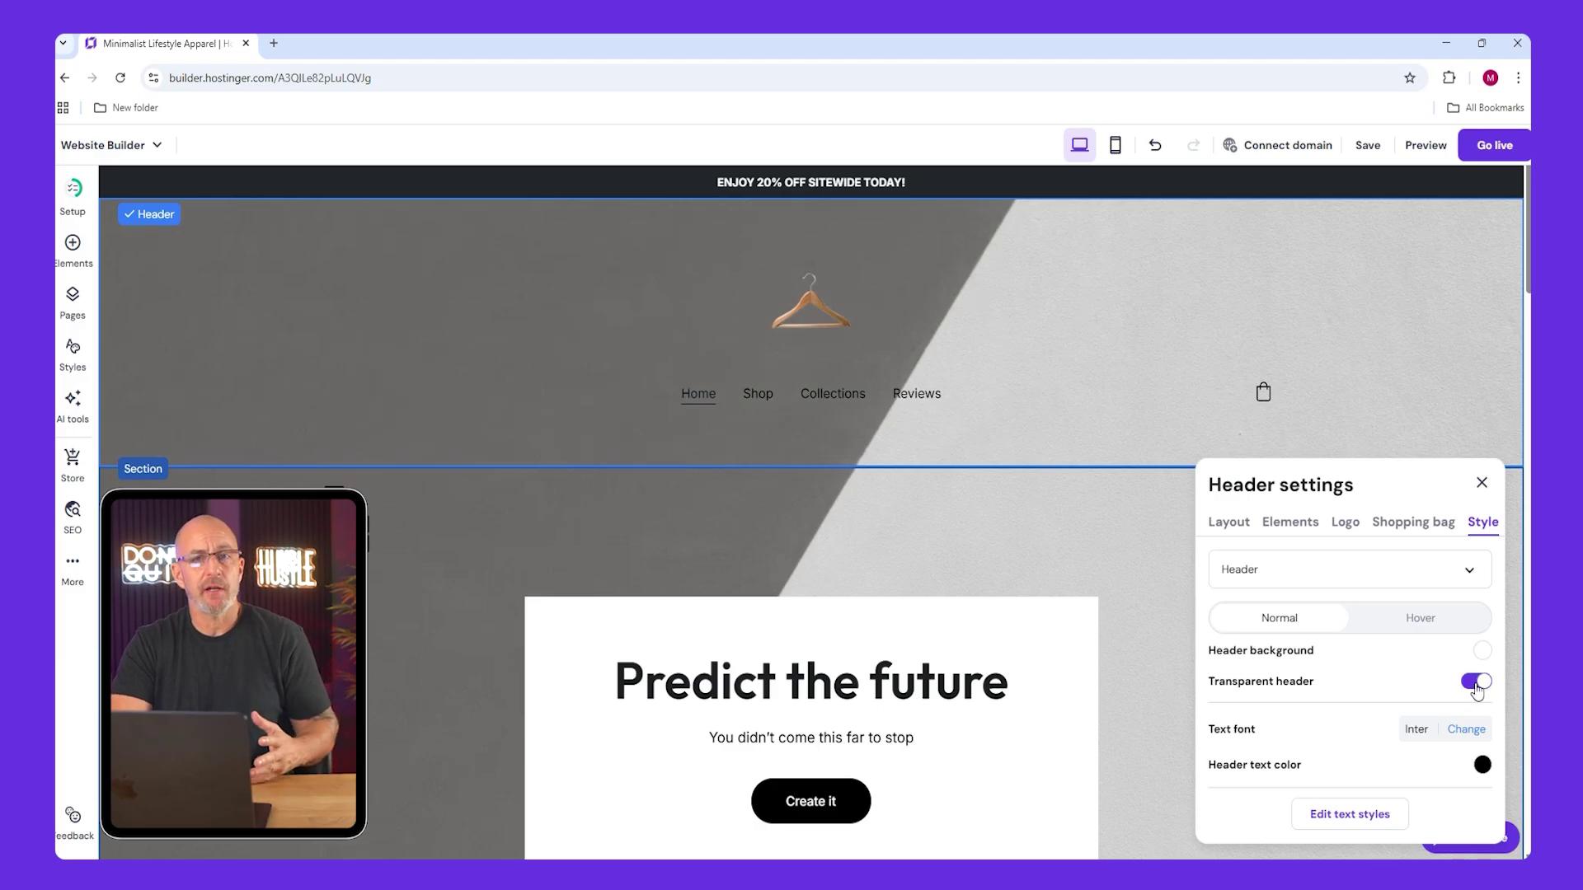
left_click(1477, 683)
left_click(1467, 729)
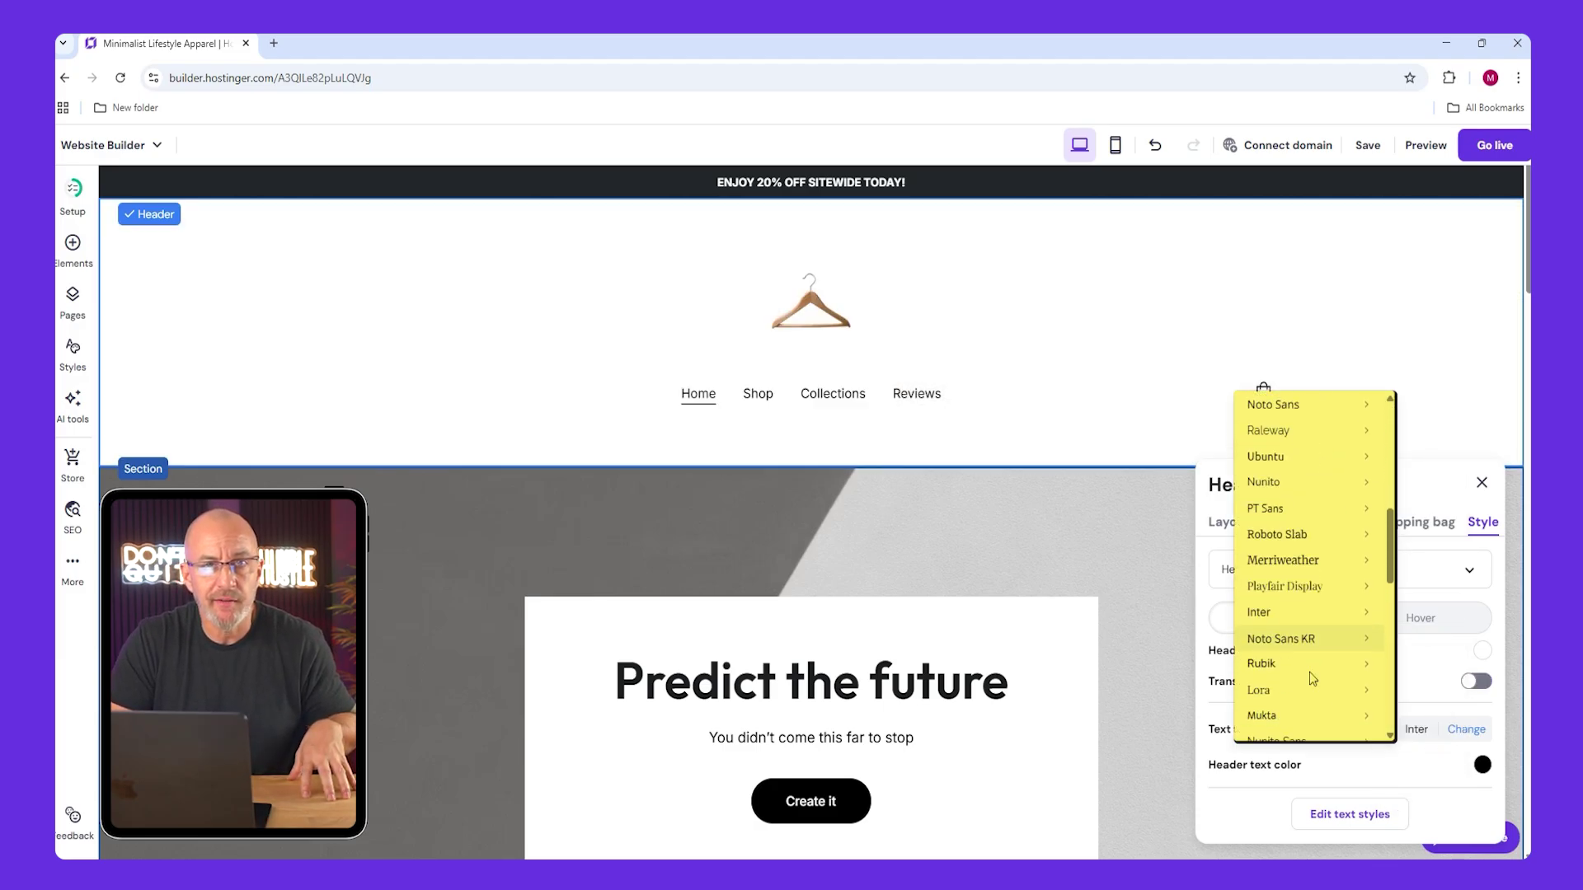
scroll(1309, 671, "down", 5)
key("Escape")
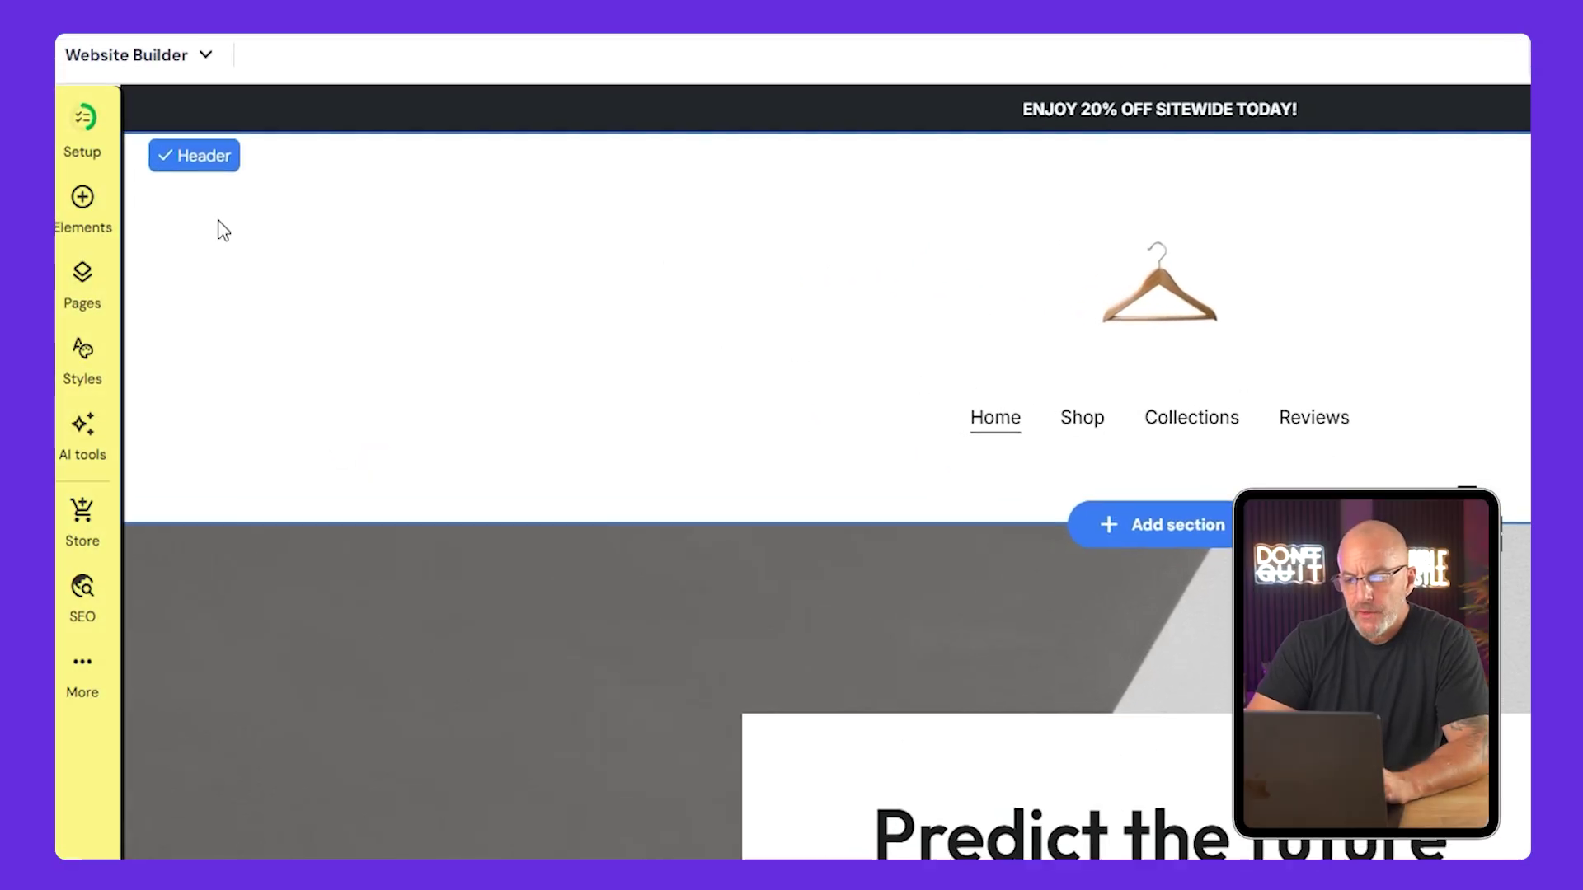
Add Online store product list pages named Men's and Women's.
left_click(72, 304)
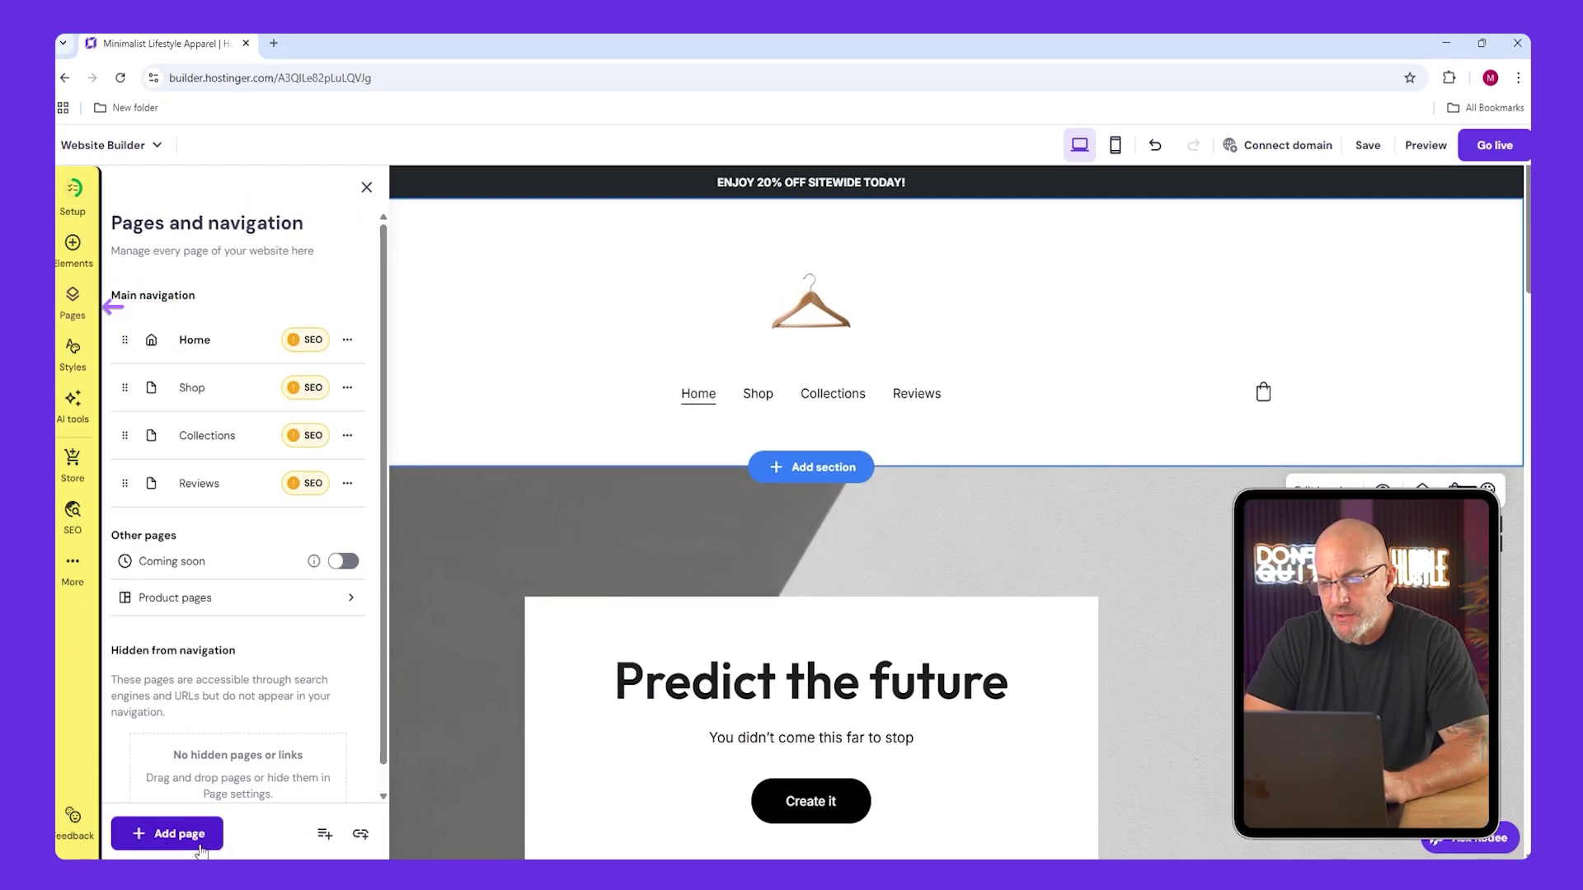
left_click(168, 833)
left_click(326, 456)
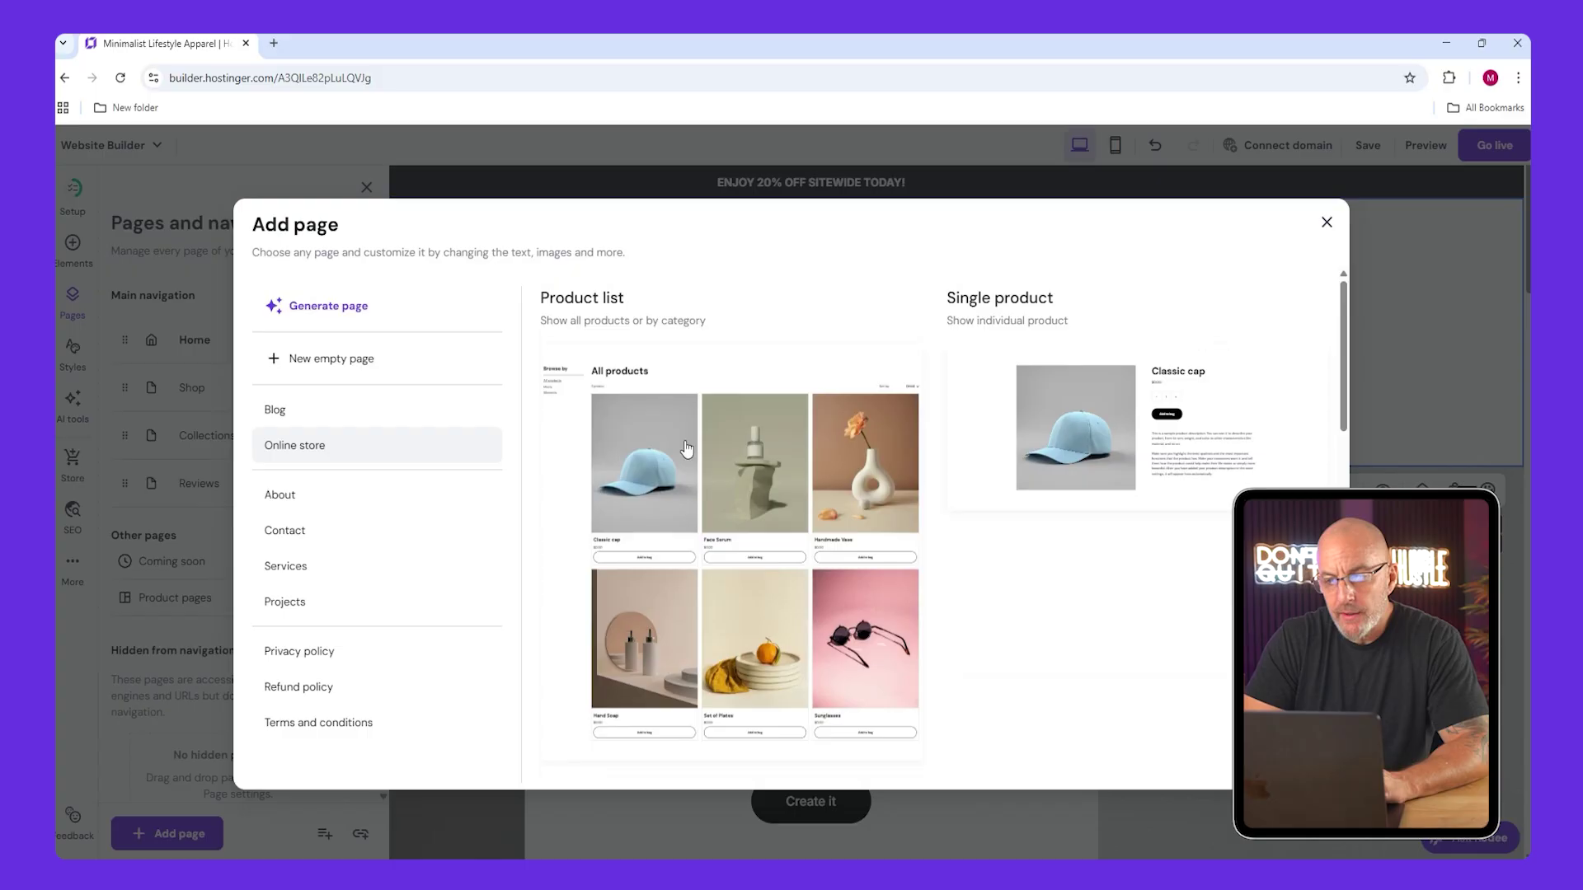
left_click(681, 441)
triple_click(524, 433)
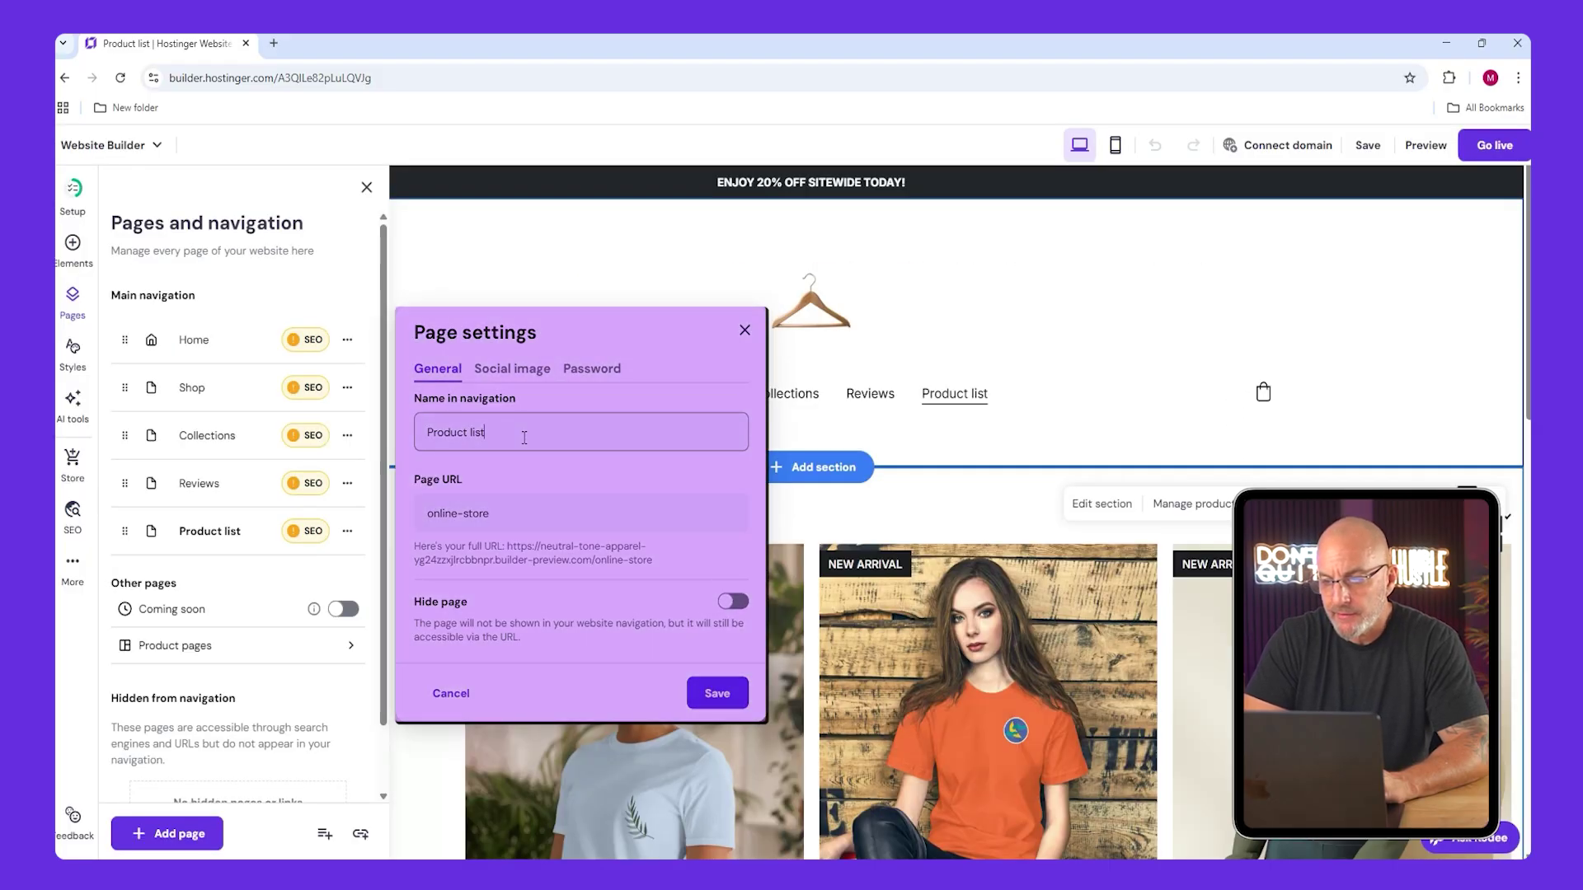
type("Men's")
key("Return")
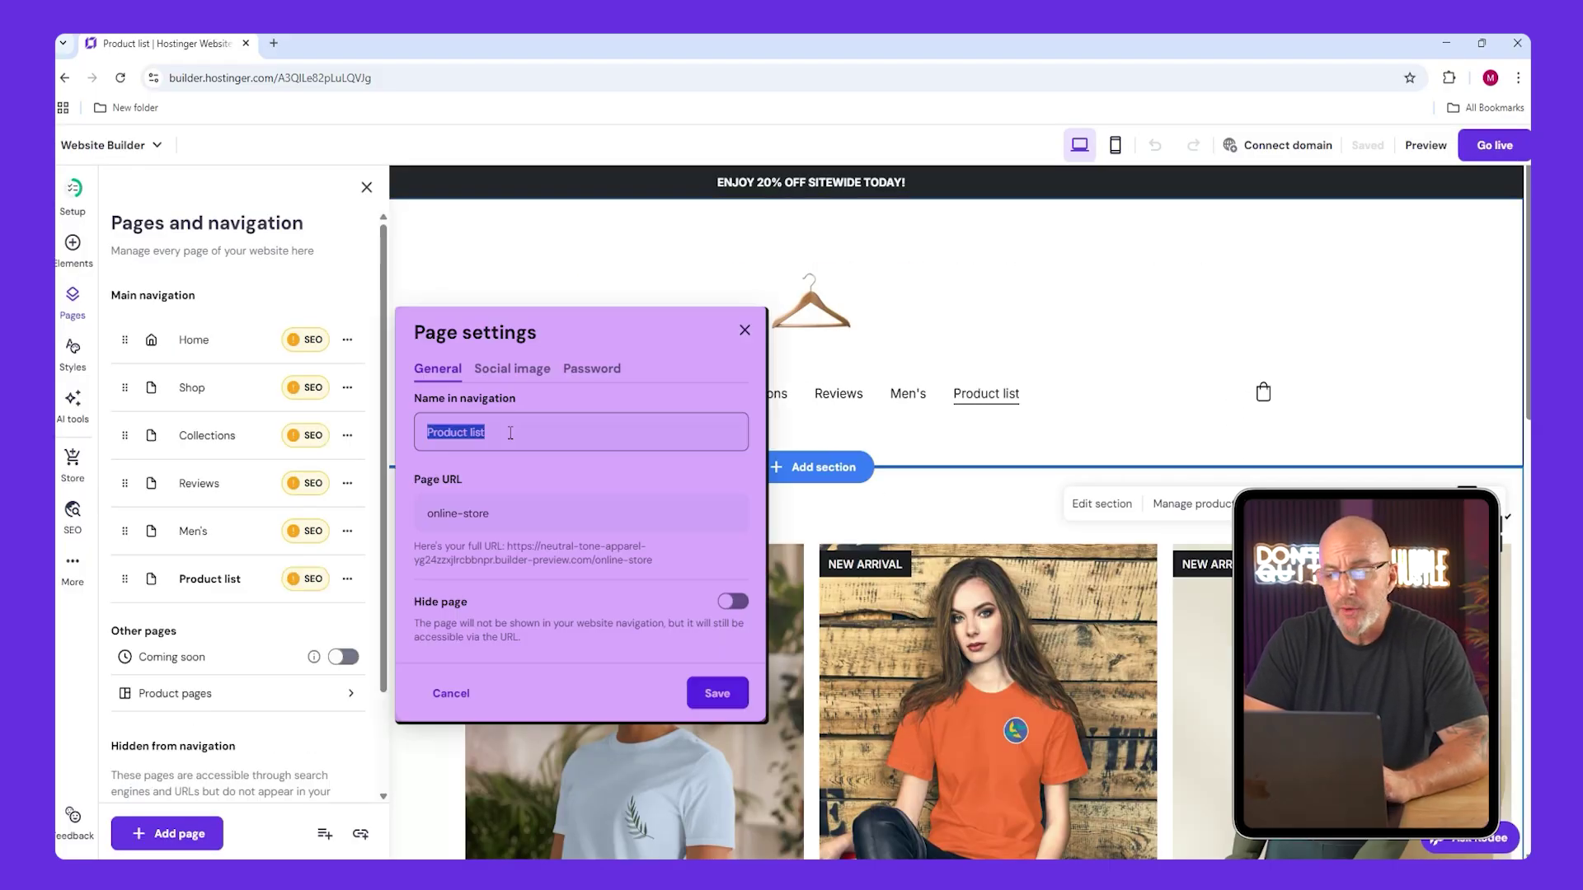
type("Women's")
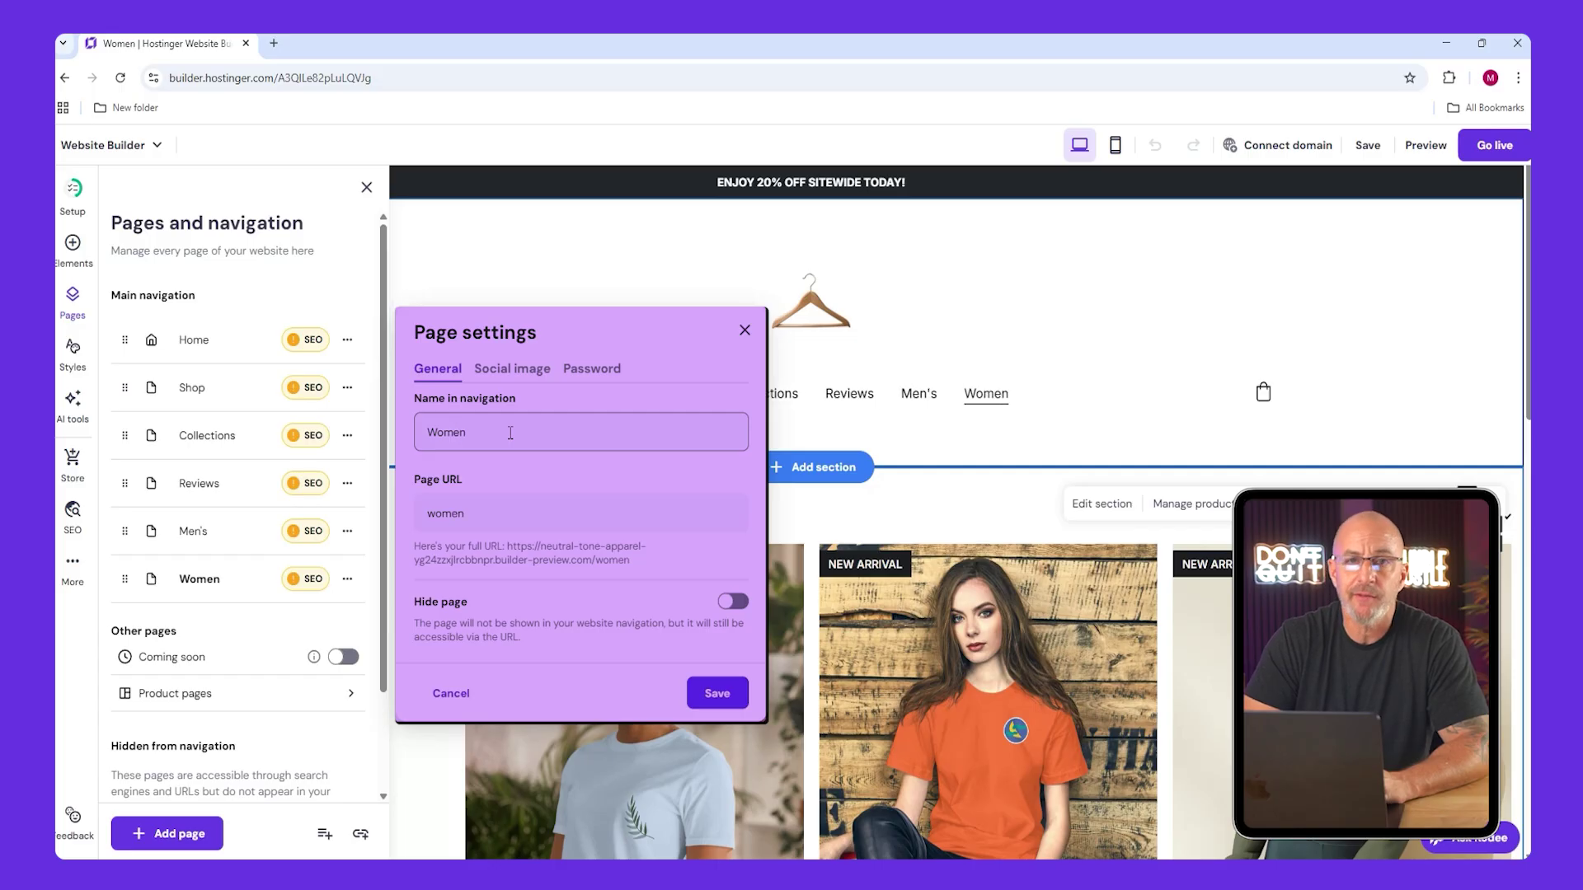
key("Return")
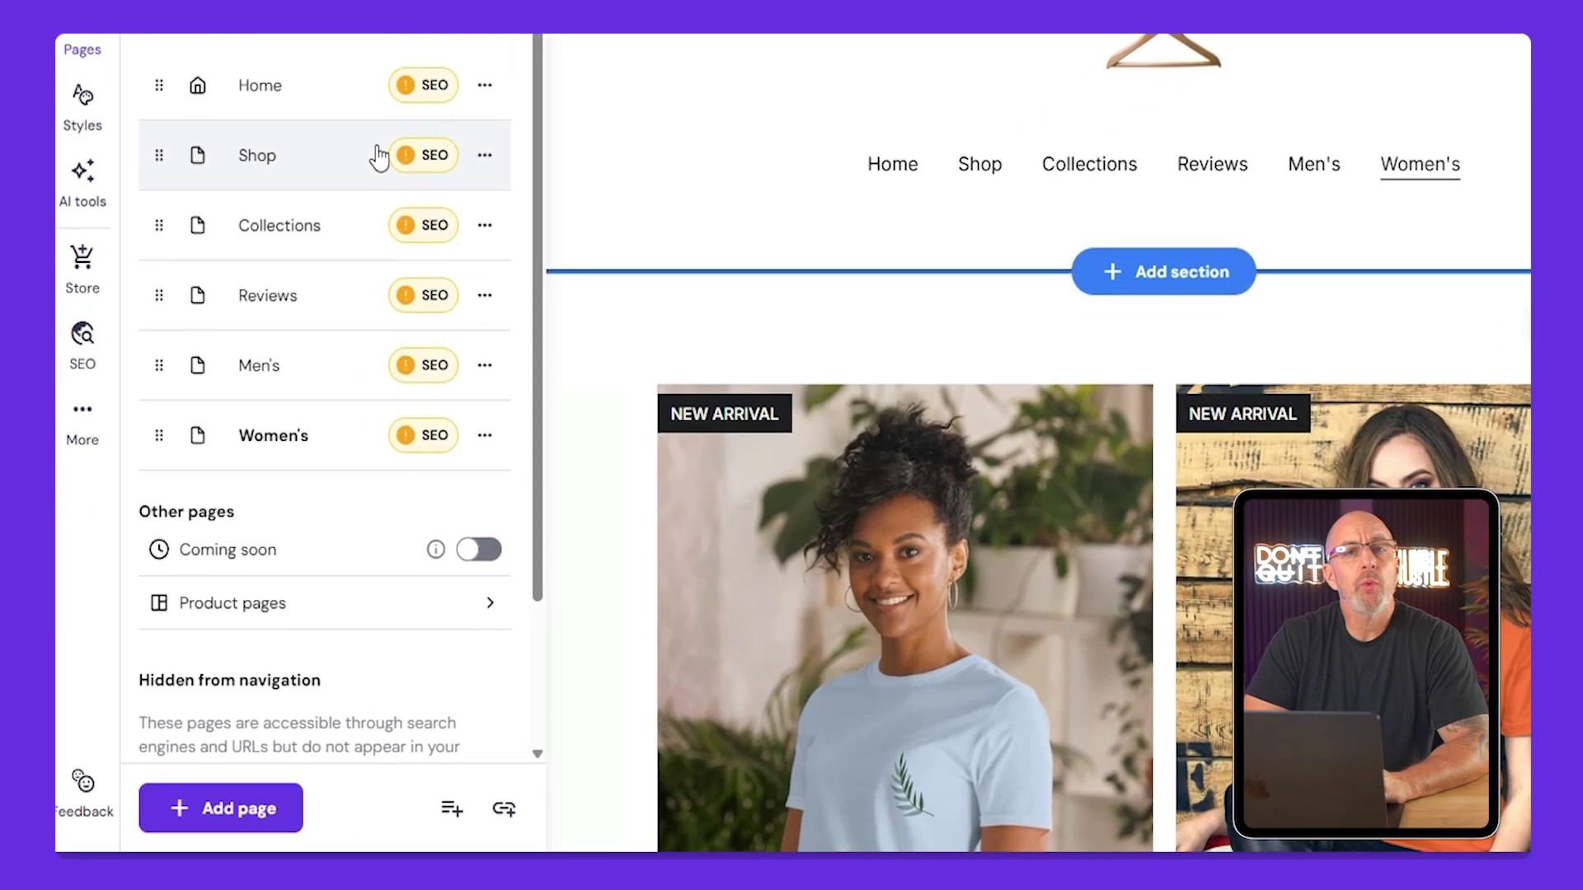
Add a new empty page hidden from navigation, then delete it.
scroll(349, 201, "down", 3)
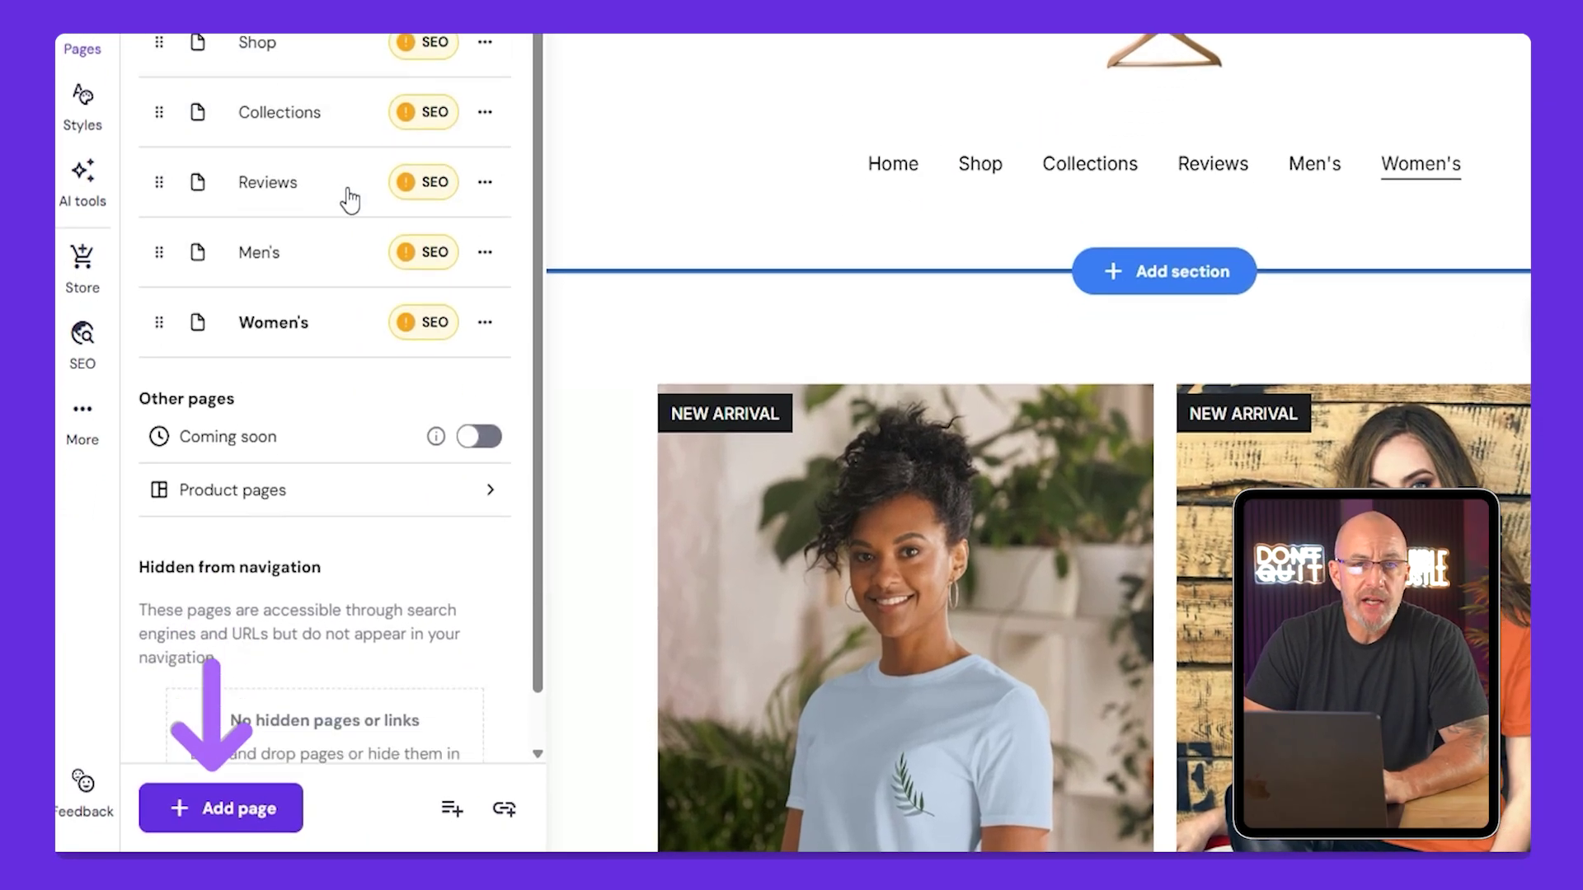
left_click(212, 808)
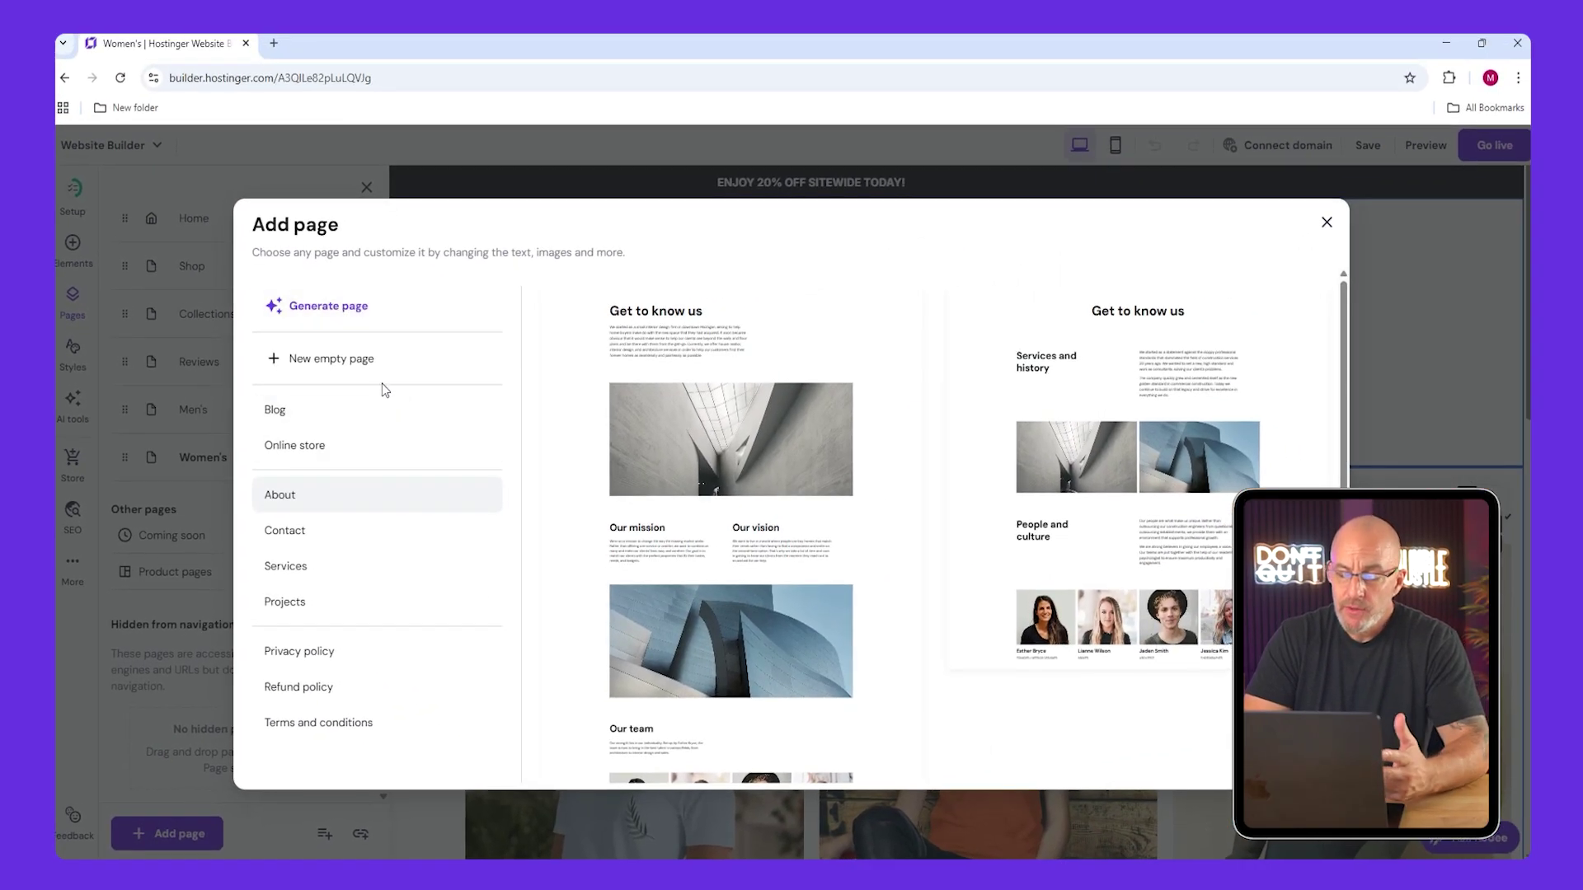
left_click(363, 362)
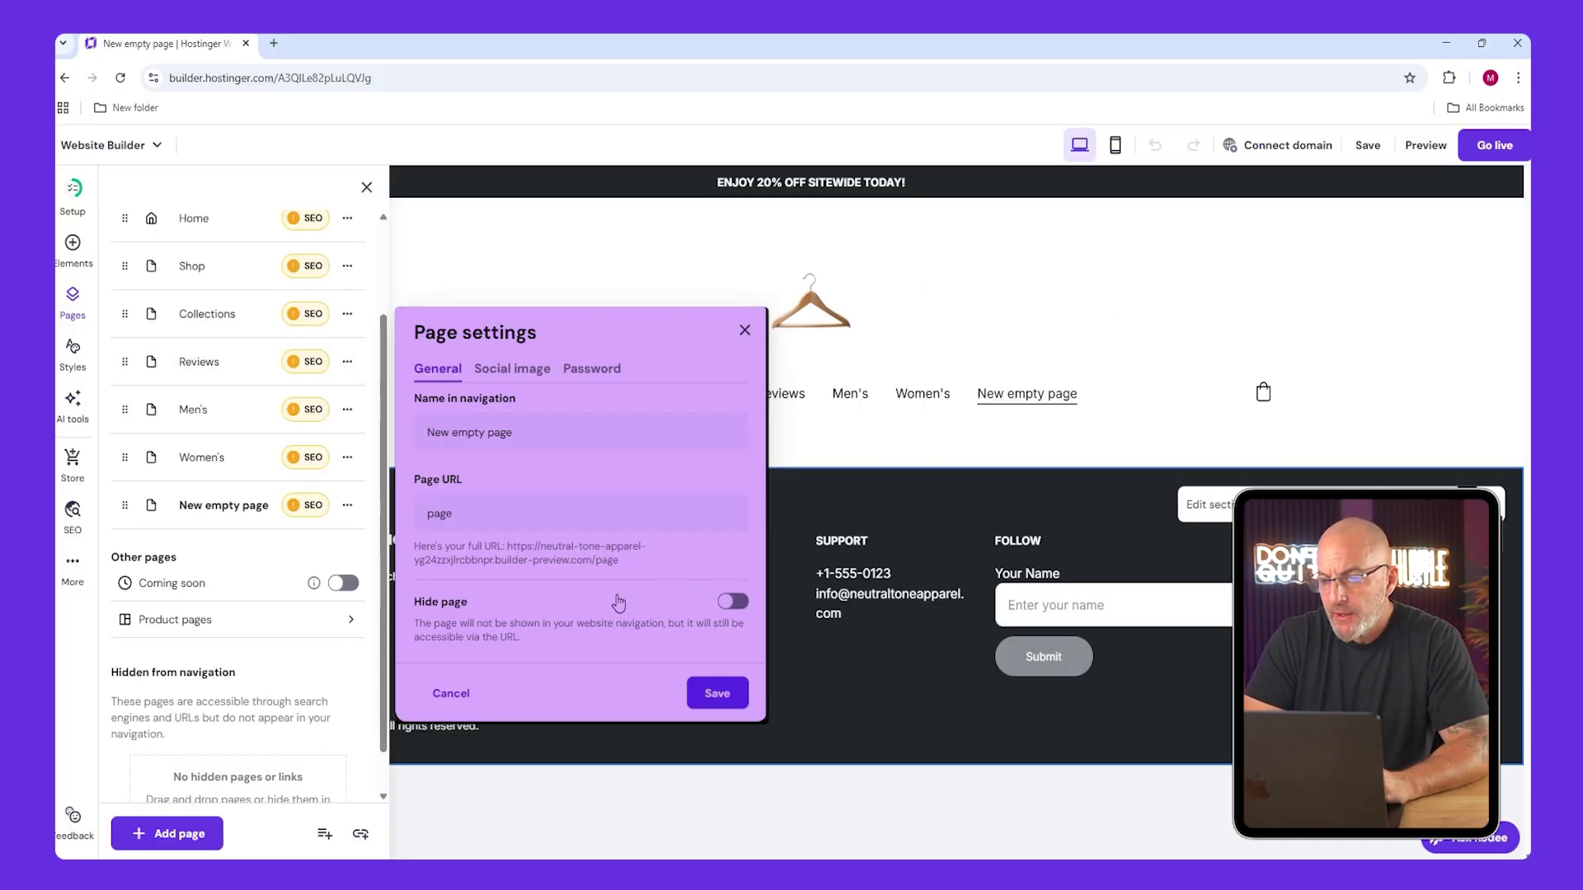
left_click(718, 694)
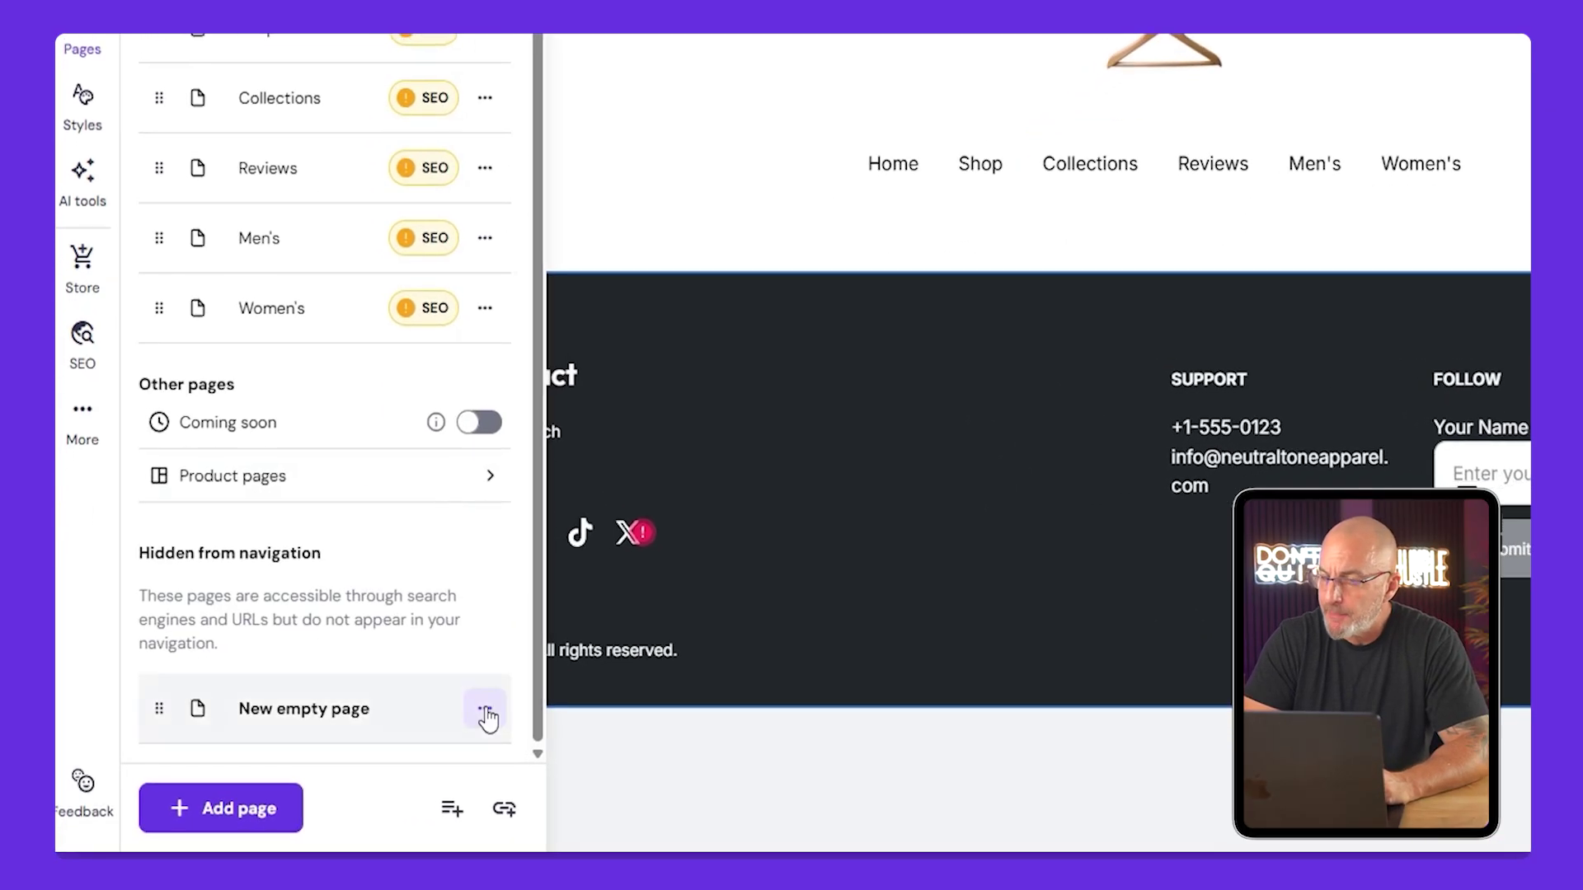
left_click(486, 714)
left_click(544, 697)
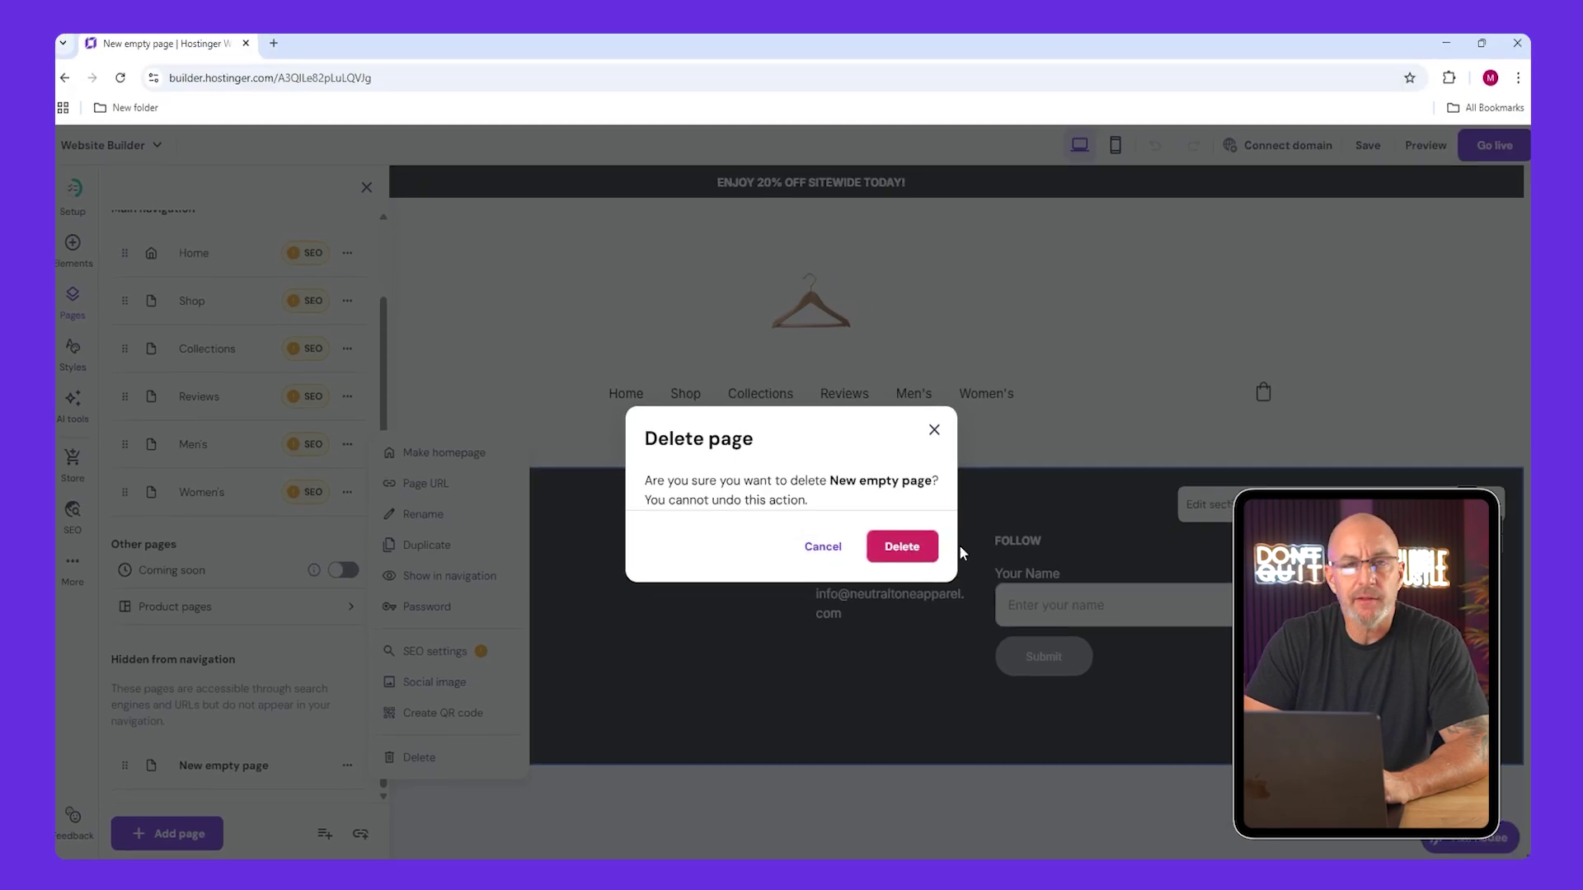
left_click(927, 547)
left_click(895, 331)
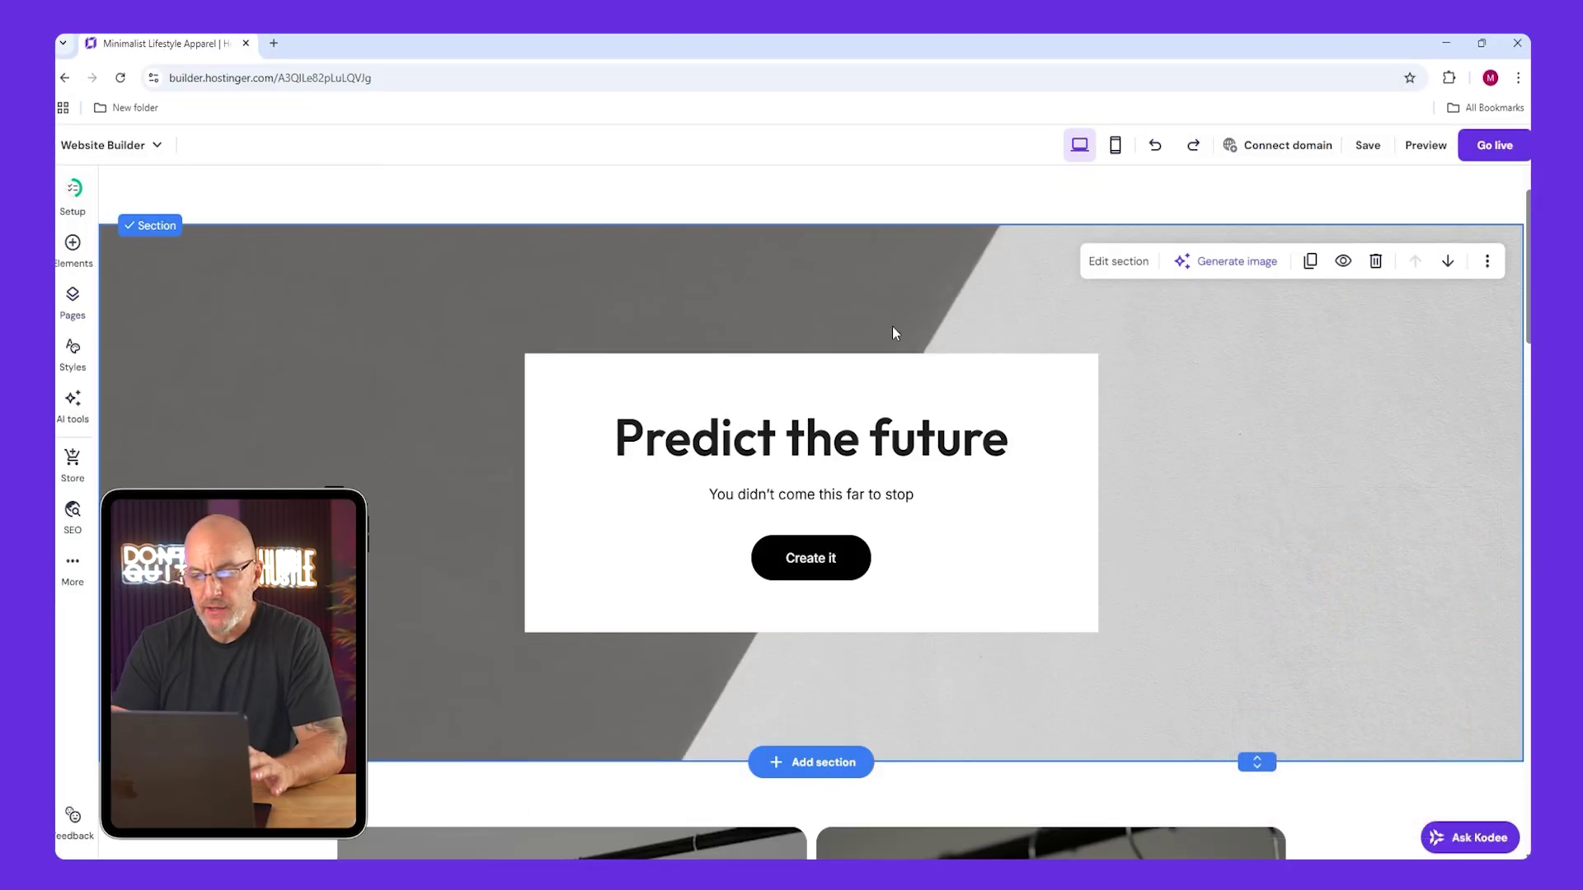
Delete the old Predict the future hero and insert the boxed hero template.
left_click(1378, 270)
scroll(1381, 276, "up", 3)
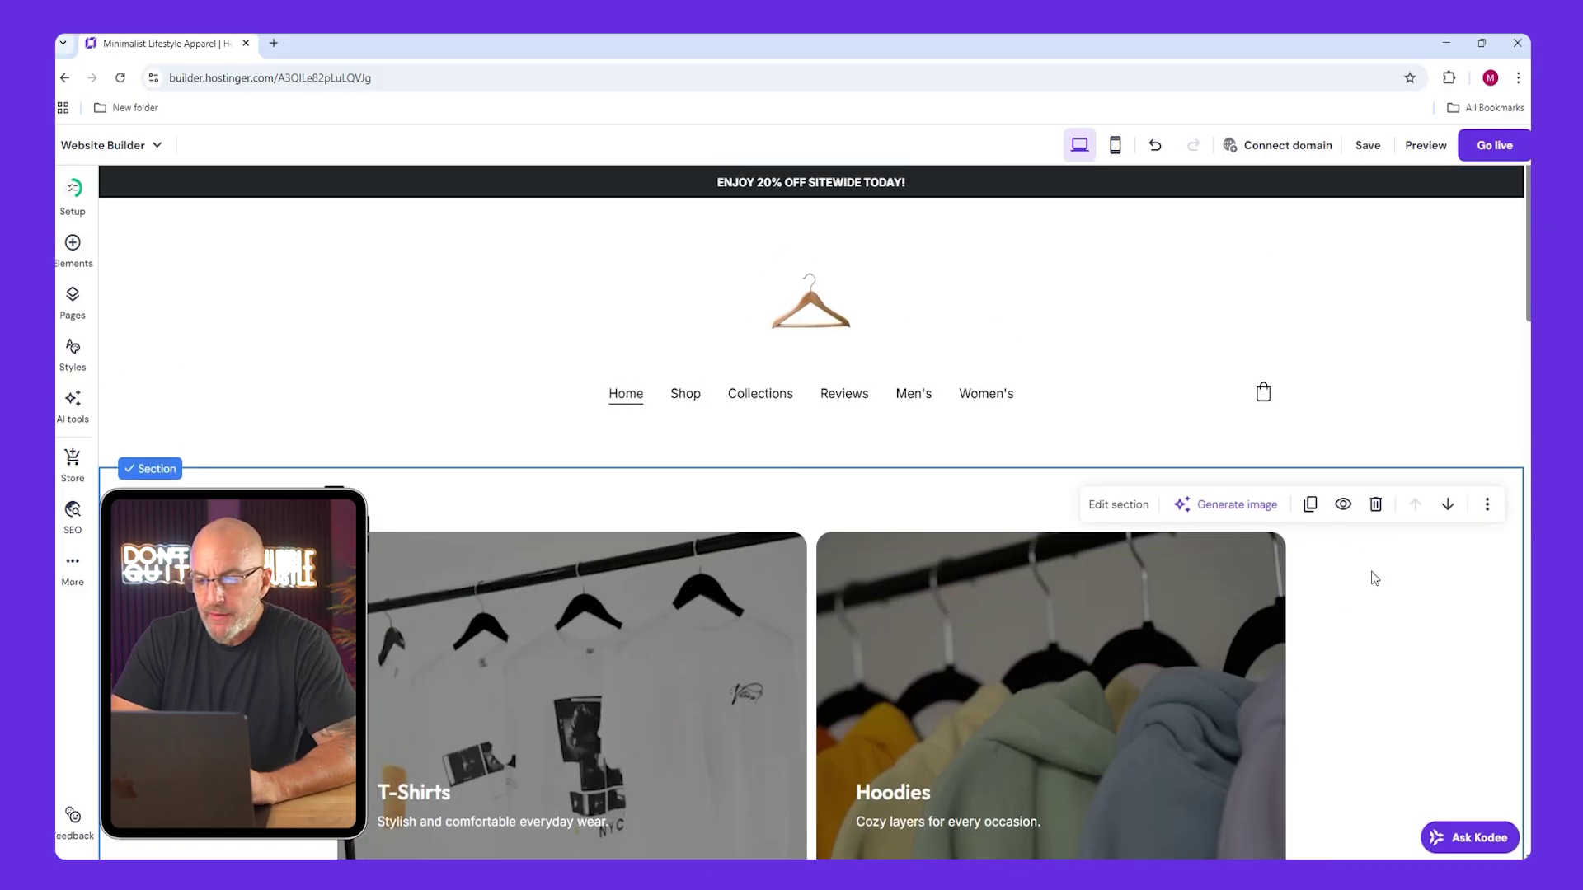
left_click(809, 463)
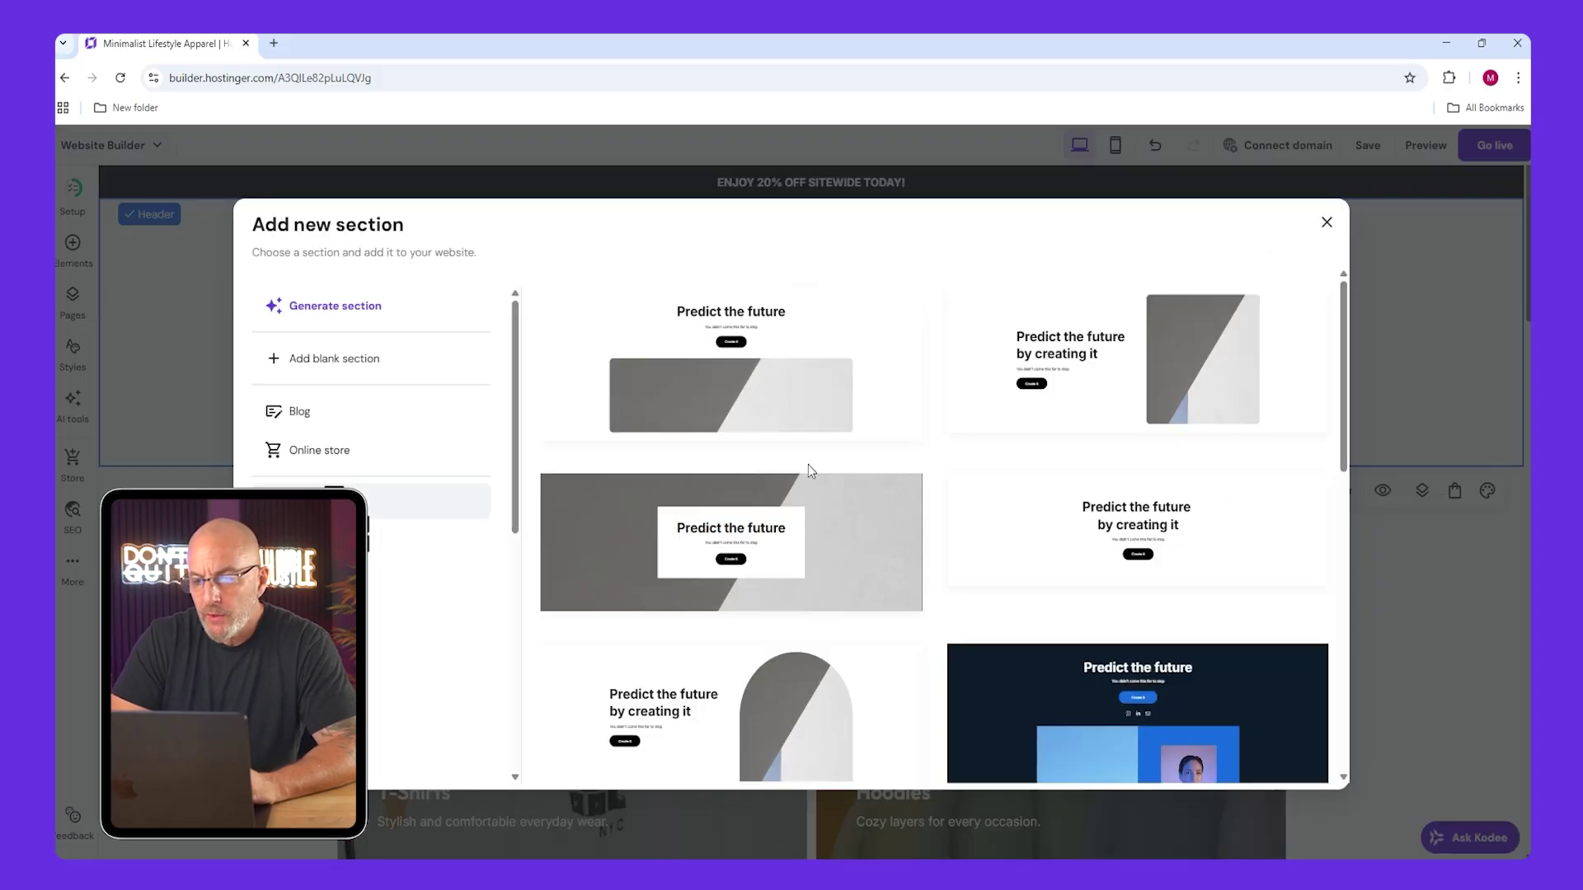
left_click(759, 537)
Set the hero background to the clothing-rack photo with Fixed background turned off.
left_click(1109, 262)
left_click(1337, 453)
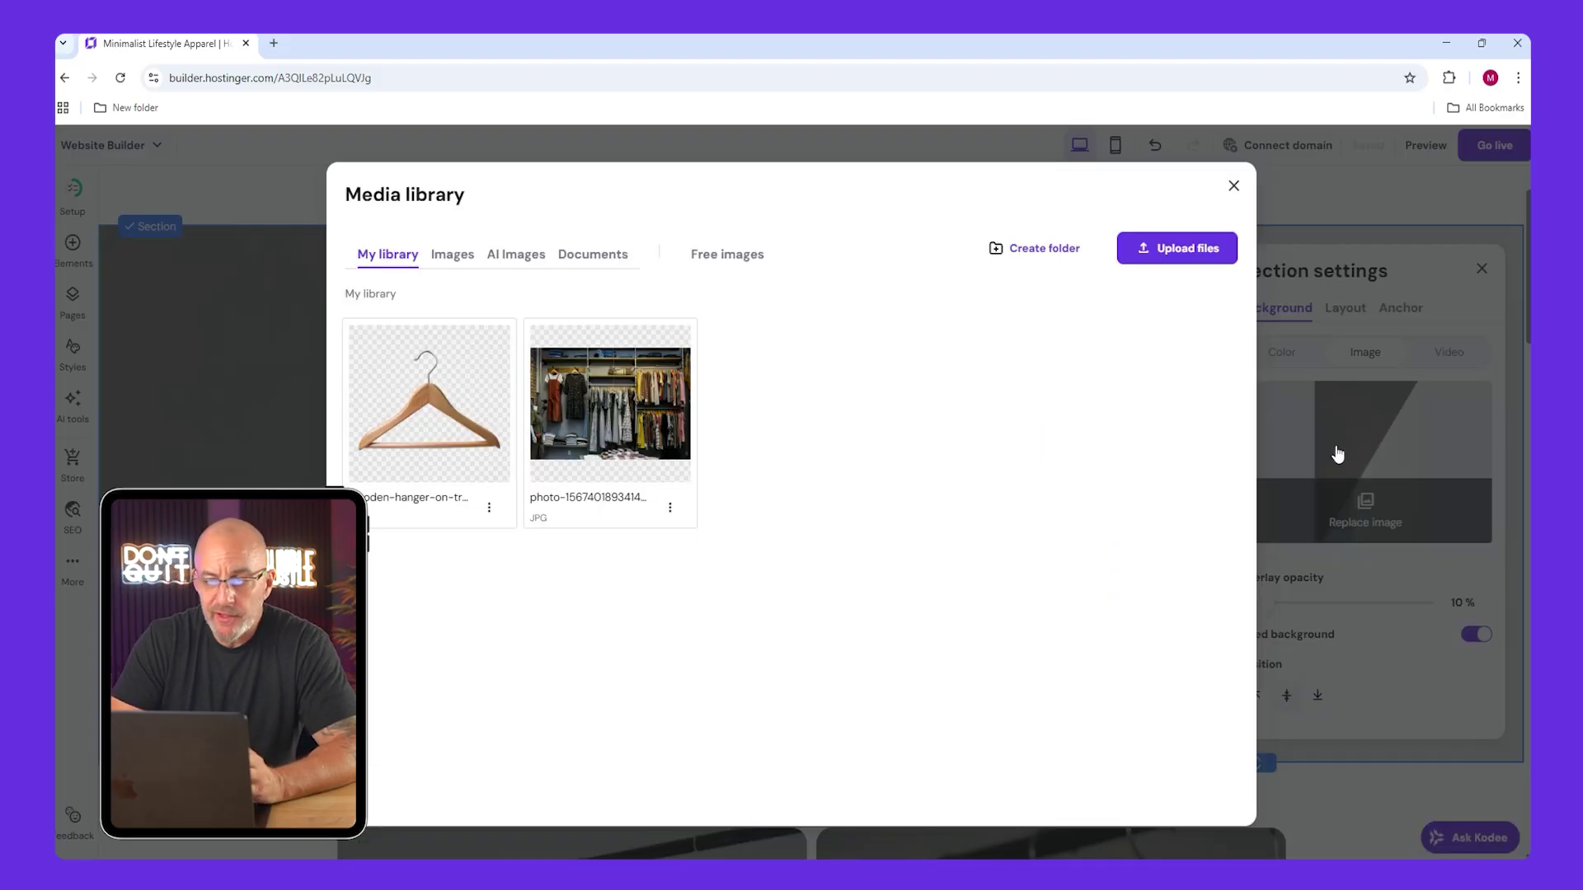
left_click(622, 415)
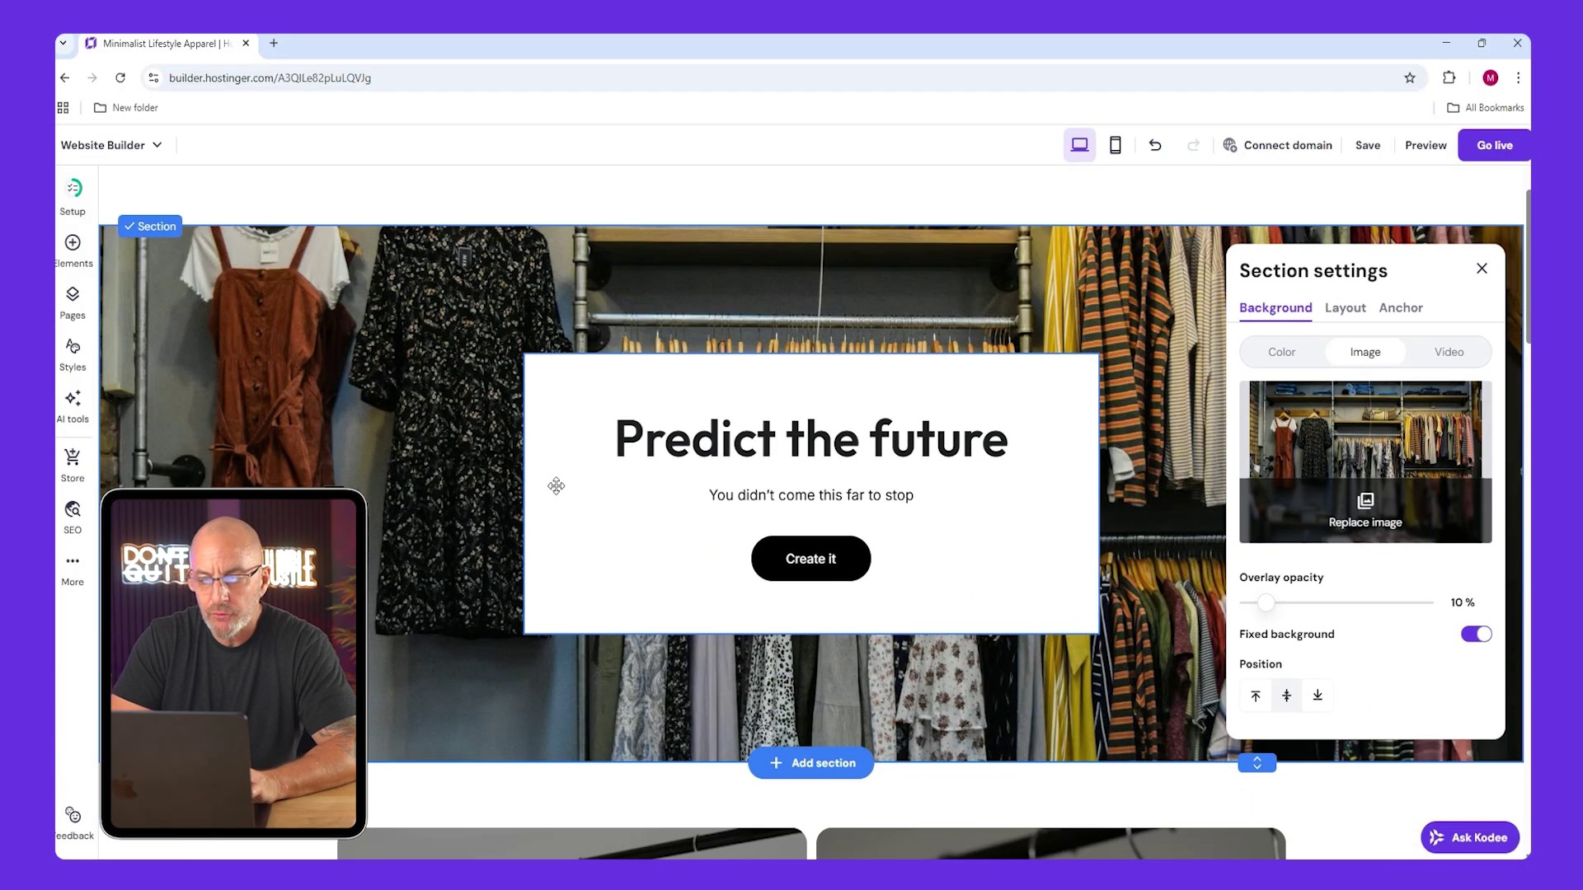
left_click(1477, 635)
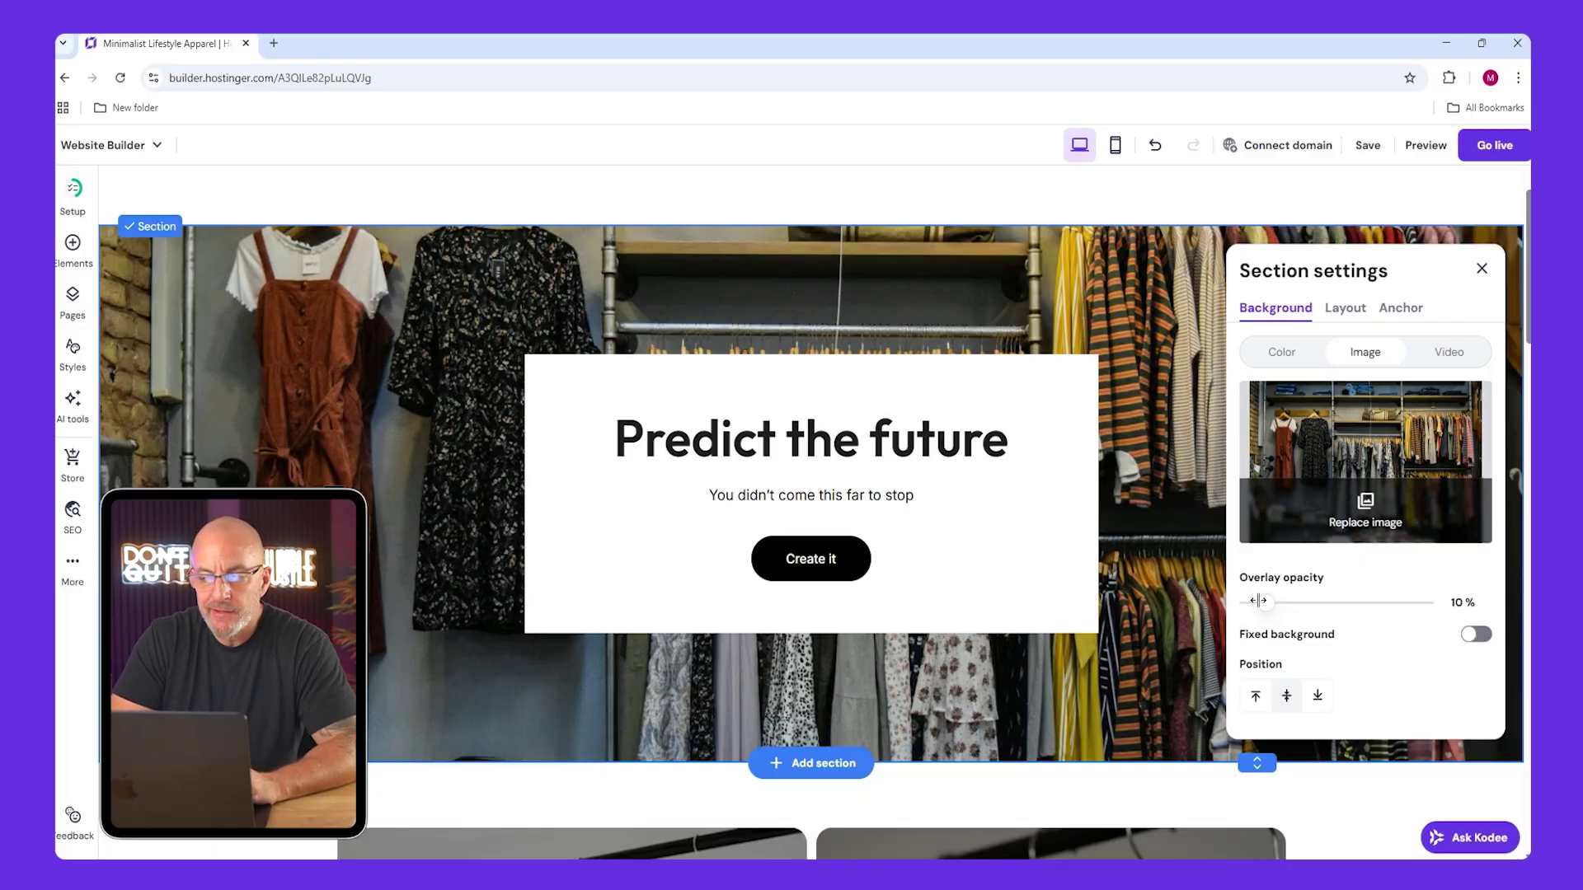
left_click(1481, 272)
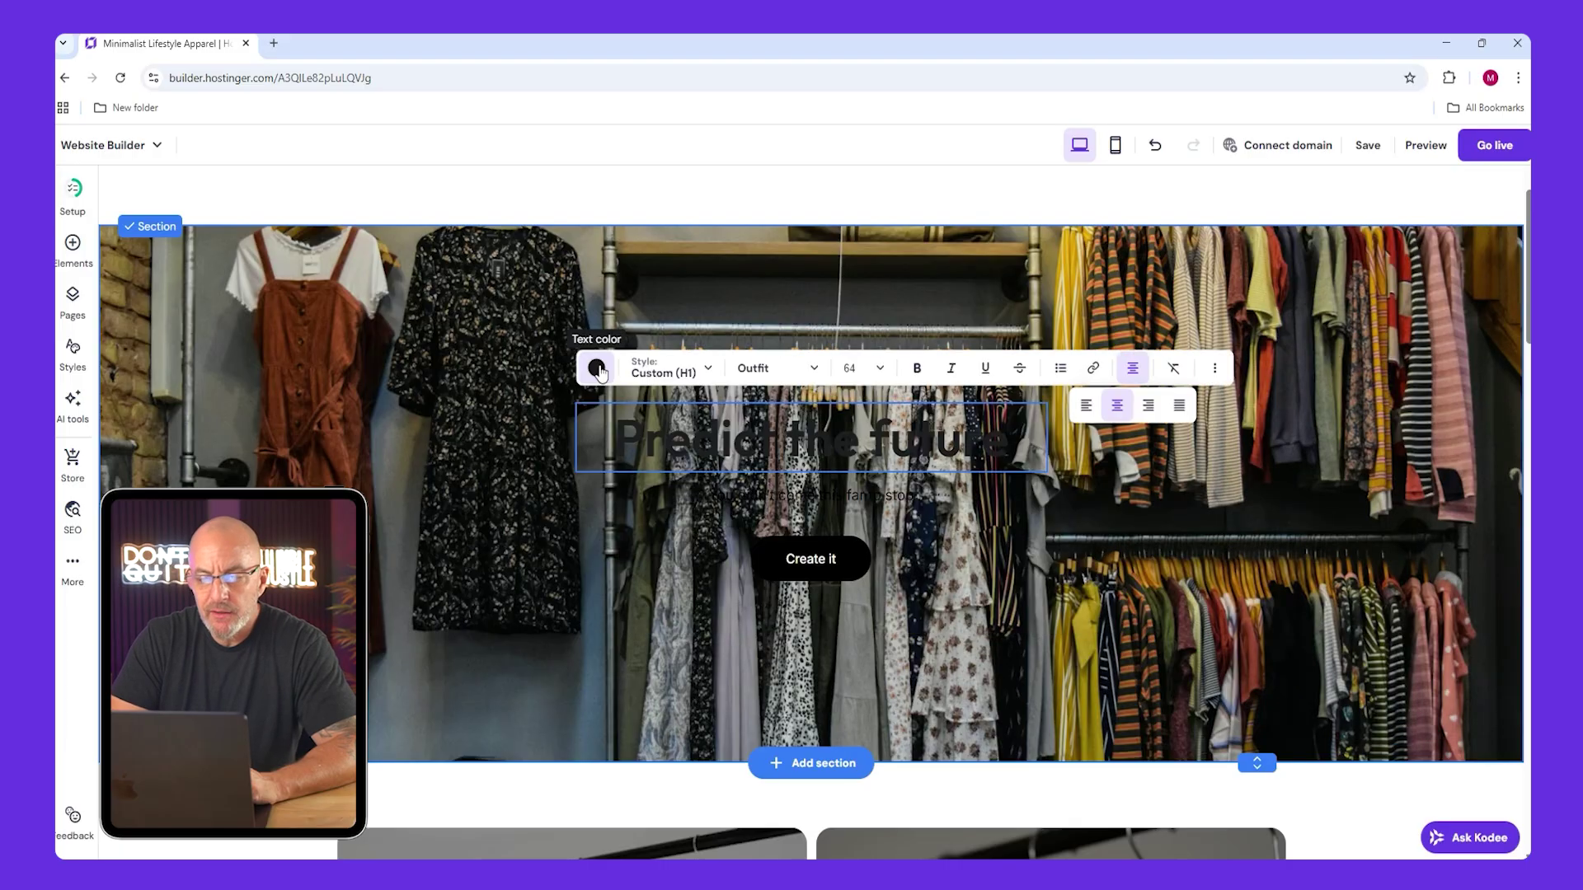
Remove the white text box, make heading and subtitle white, and retitle it 'Change Your Style'.
left_click(598, 364)
left_click(602, 432)
left_click(851, 490)
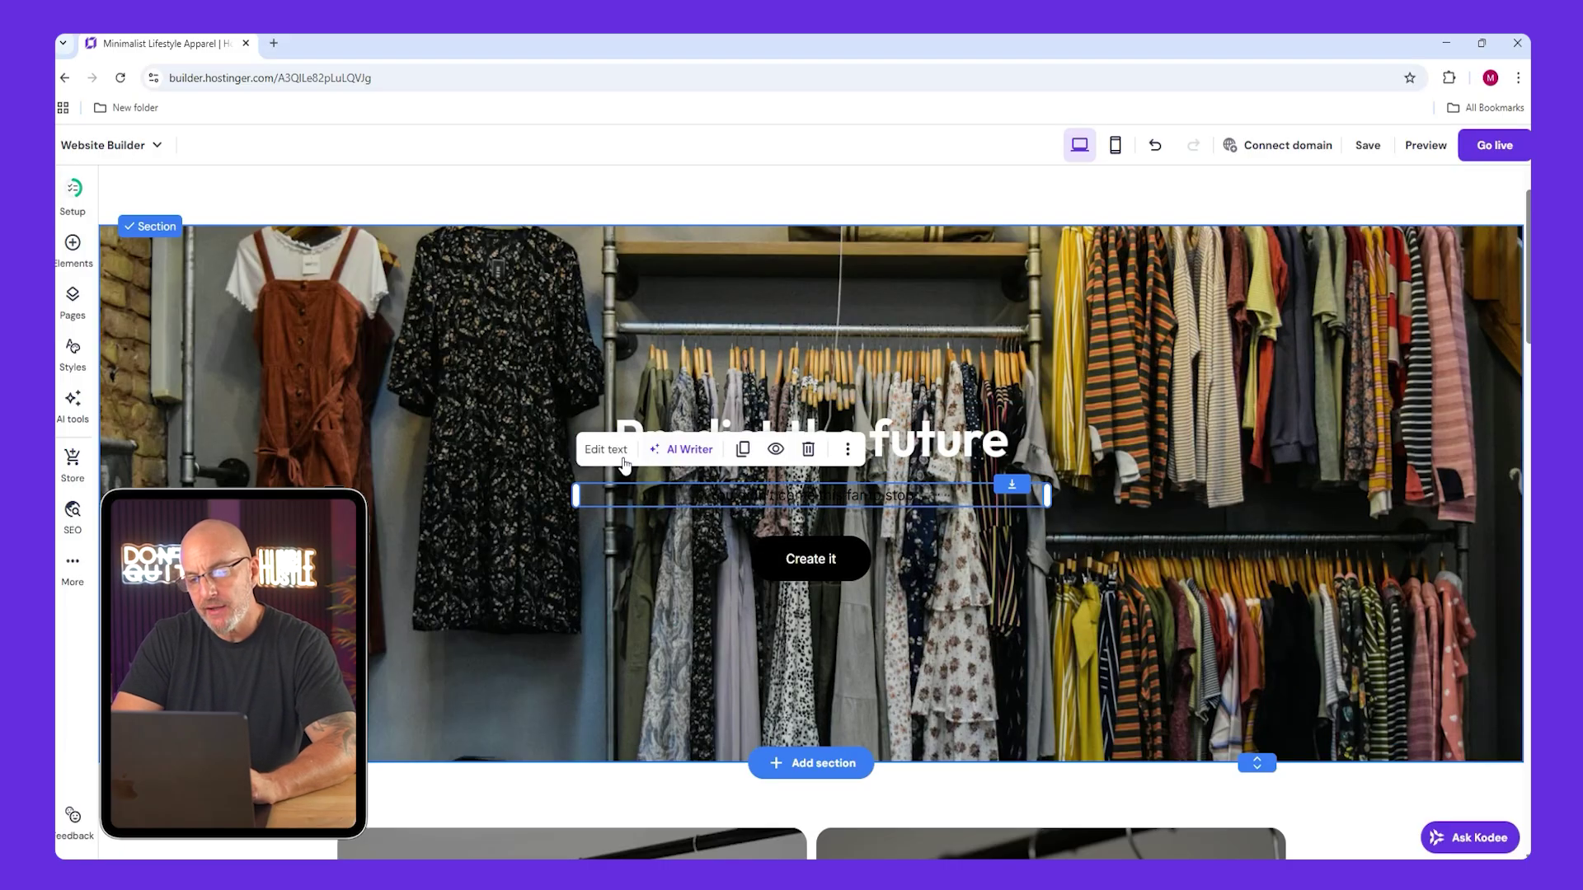
left_click(617, 450)
left_click(593, 449)
left_click(601, 513)
triple_click(966, 453)
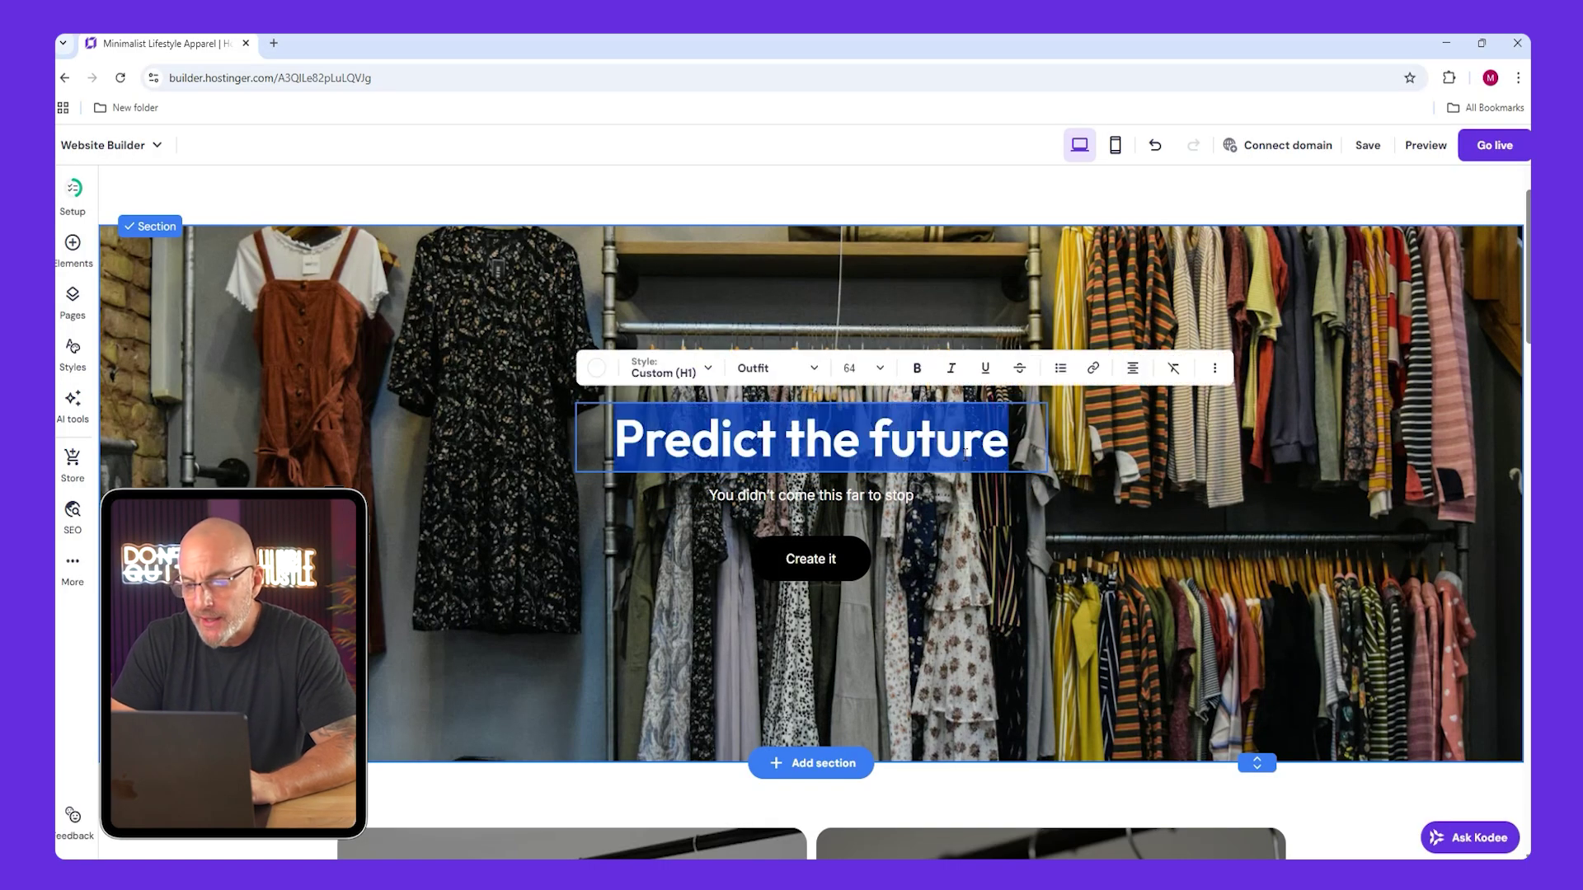
type("Change Your Style")
mouse_move(810, 568)
left_mouse_down()
mouse_move(763, 605)
mouse_move(717, 297)
mouse_move(828, 561)
left_mouse_up()
Relabel the hero button 'See More' and link it to the Shop page.
left_click(796, 503)
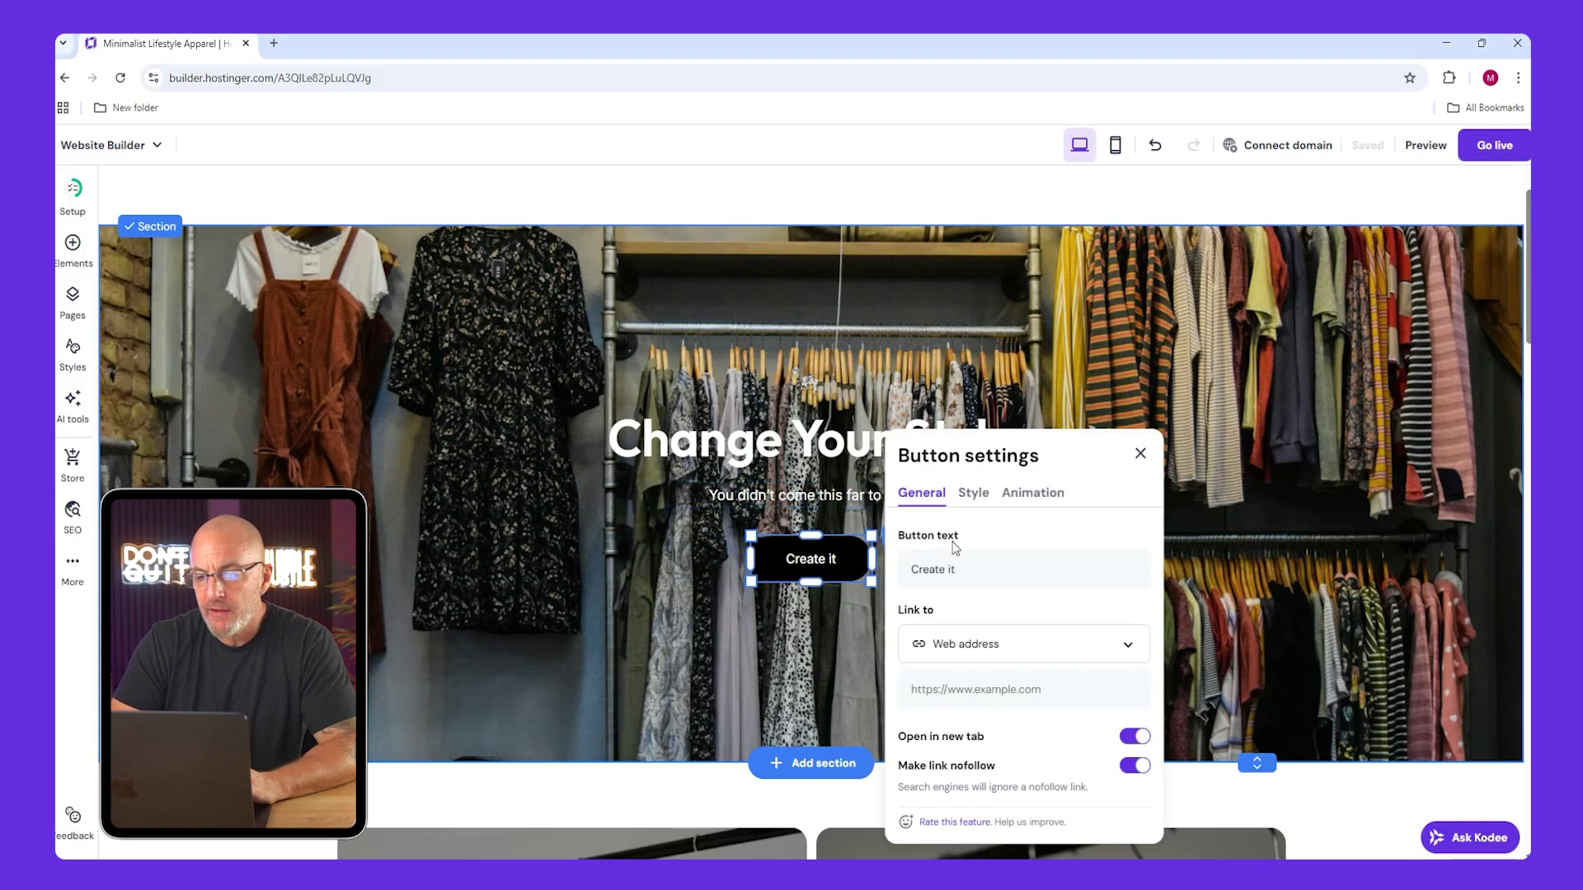
type("See More")
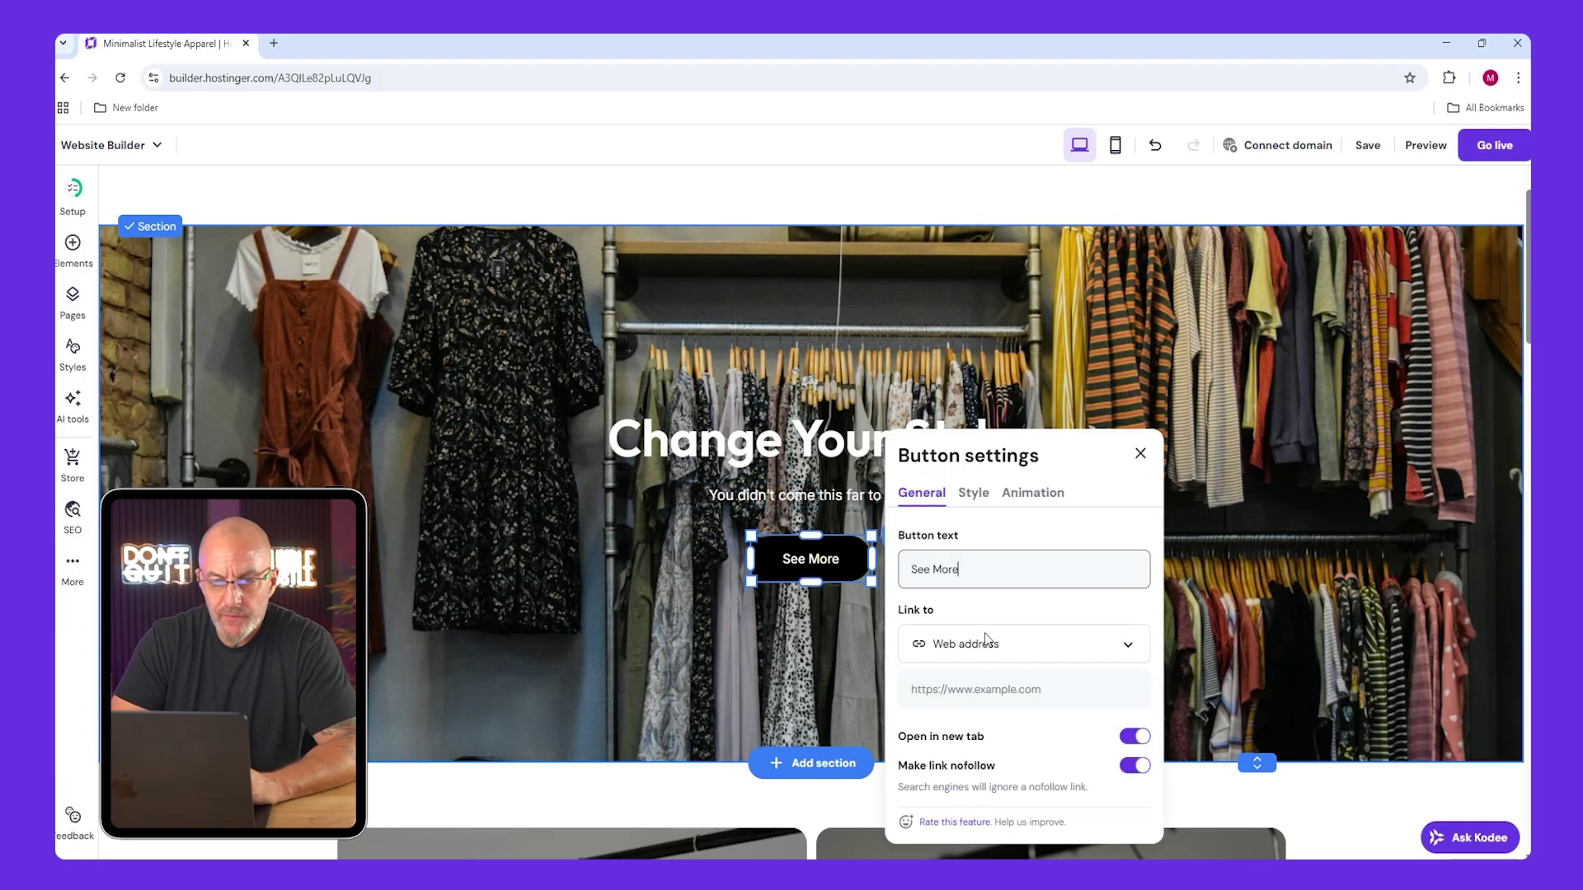
left_click(1007, 647)
left_click(1000, 685)
left_click(1000, 689)
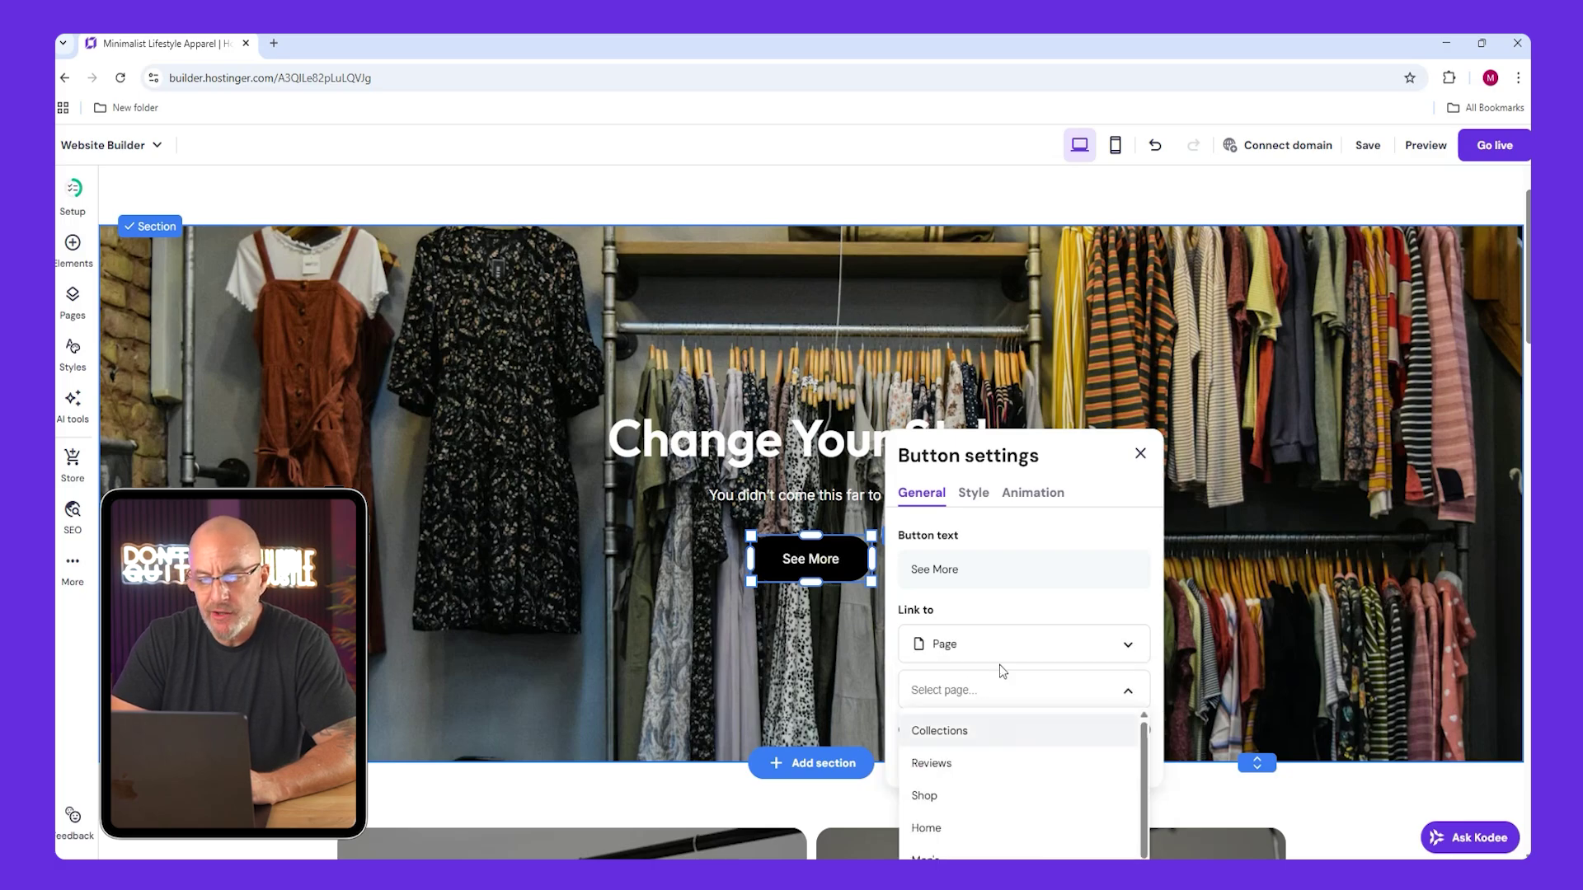
left_click(959, 637)
left_click(973, 330)
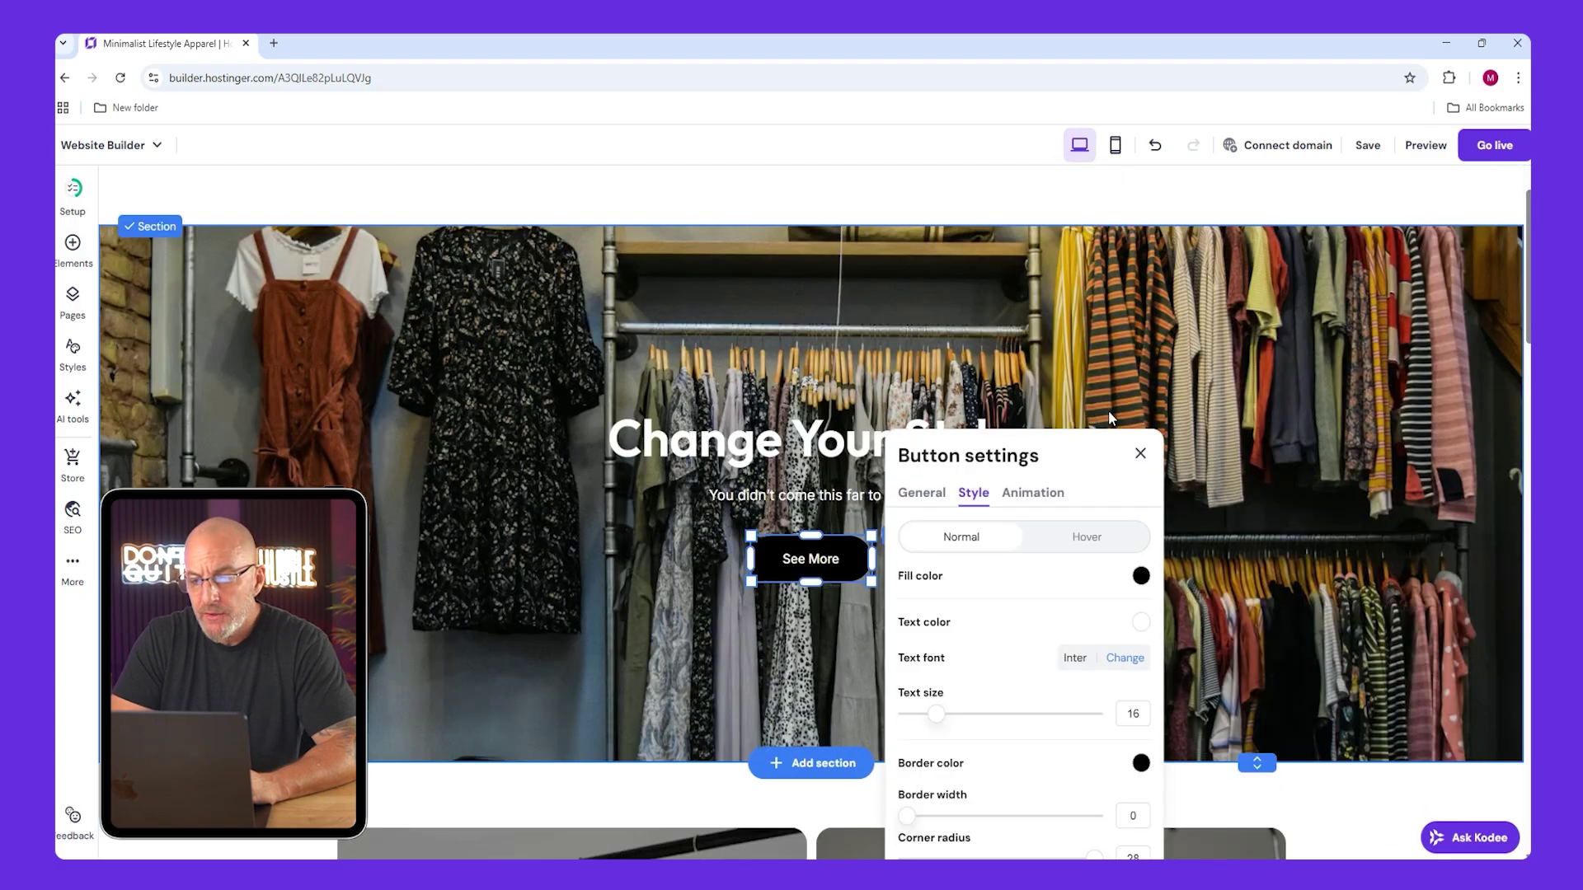
left_click(1030, 412)
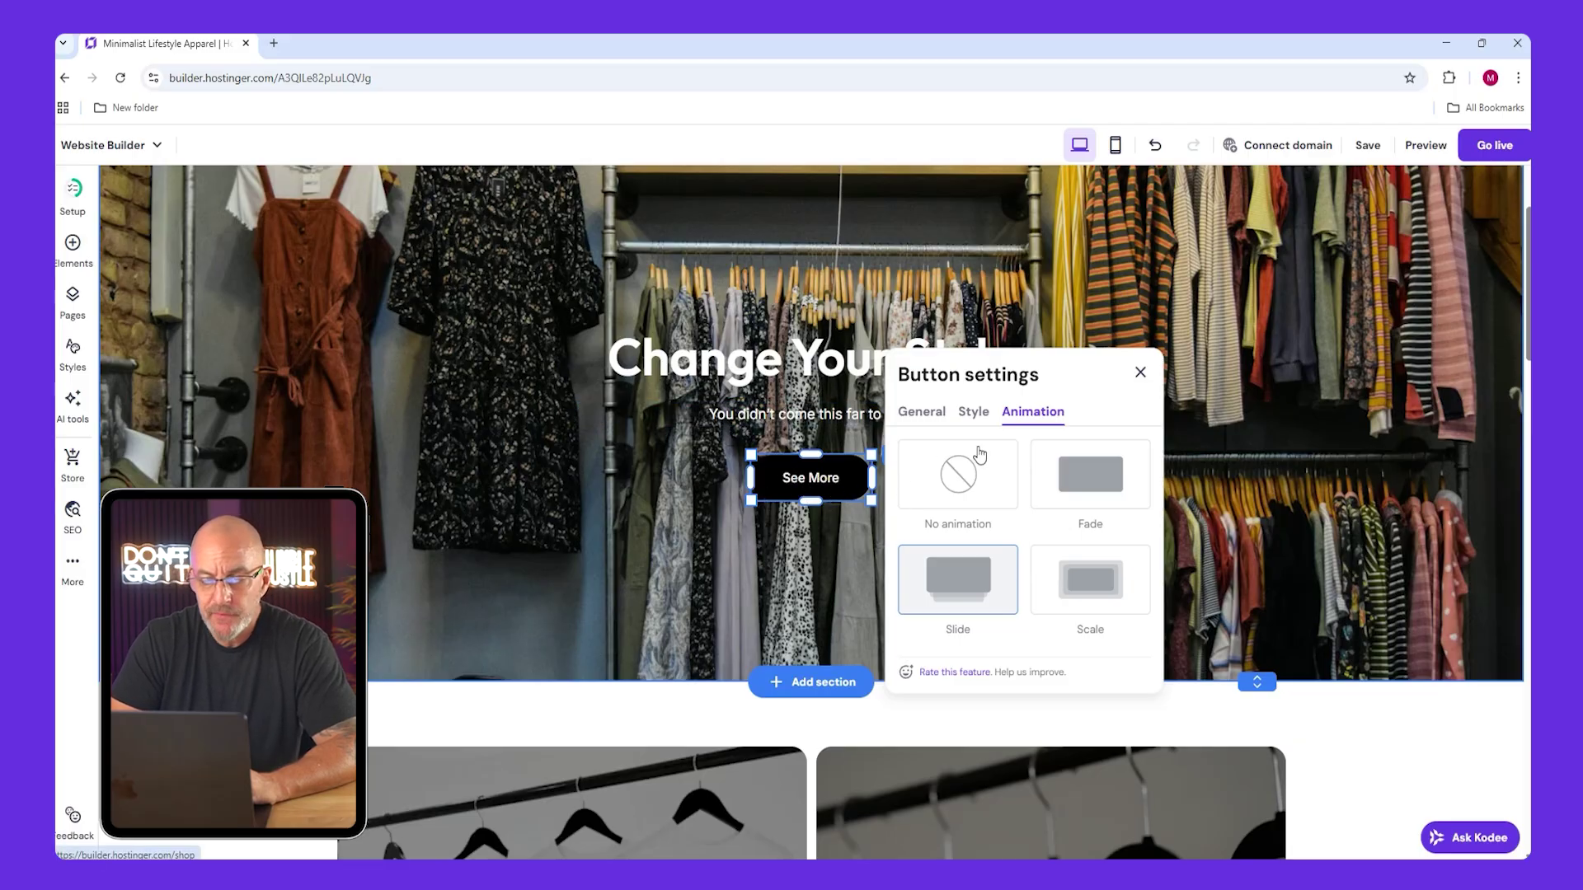
scroll(979, 455, "down", 5)
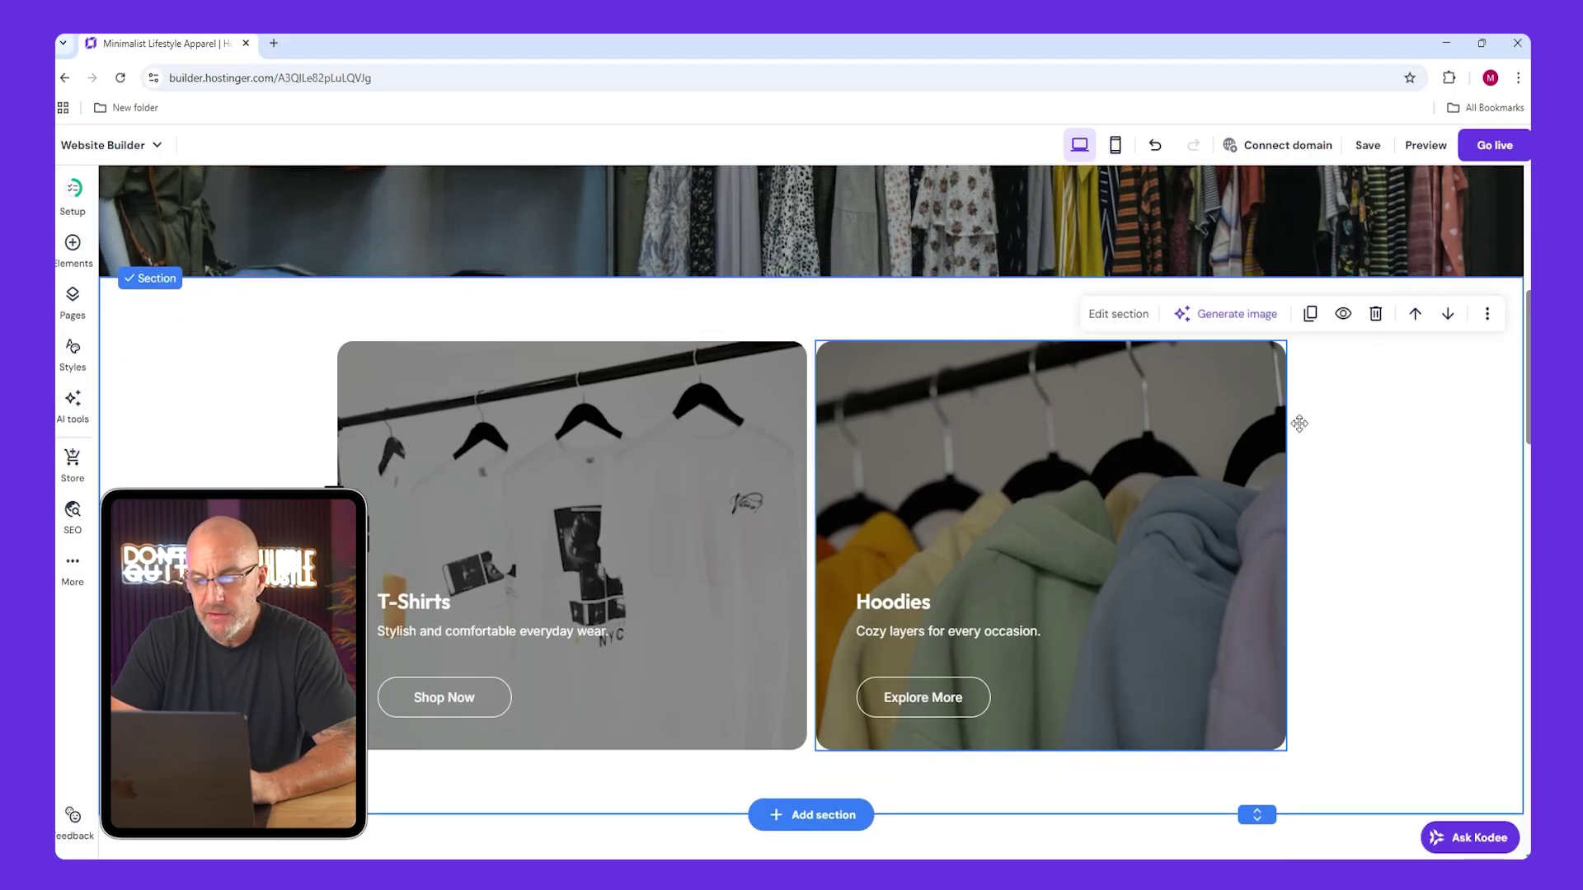
Delete the T-Shirts/Hoodies section and insert the two-card Explore our products layout in its place.
left_click(1376, 314)
left_click(822, 278)
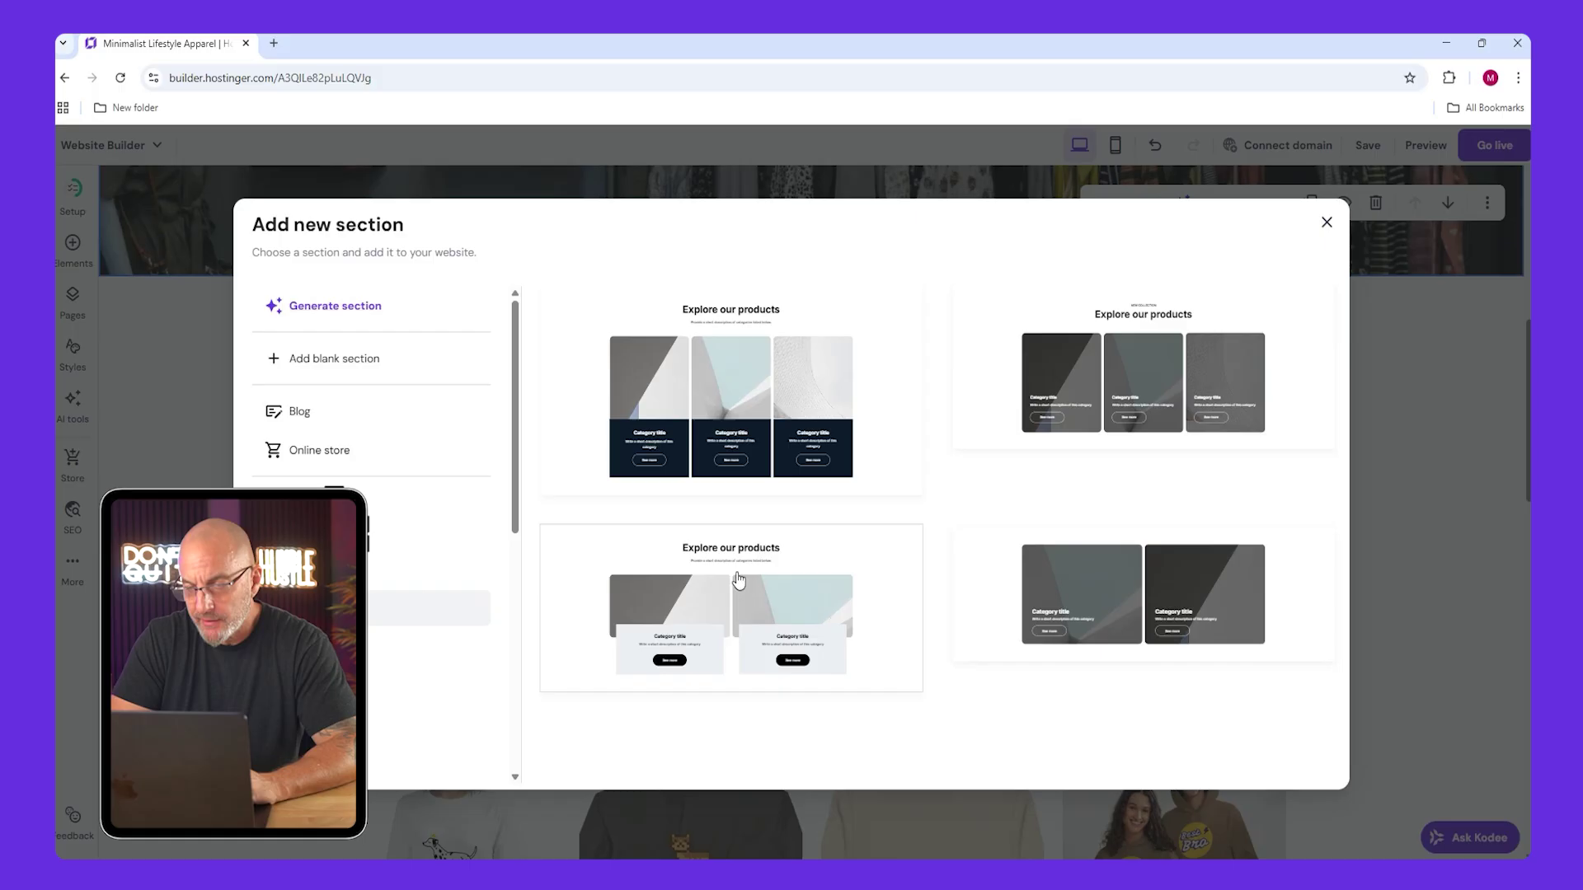
left_click(738, 583)
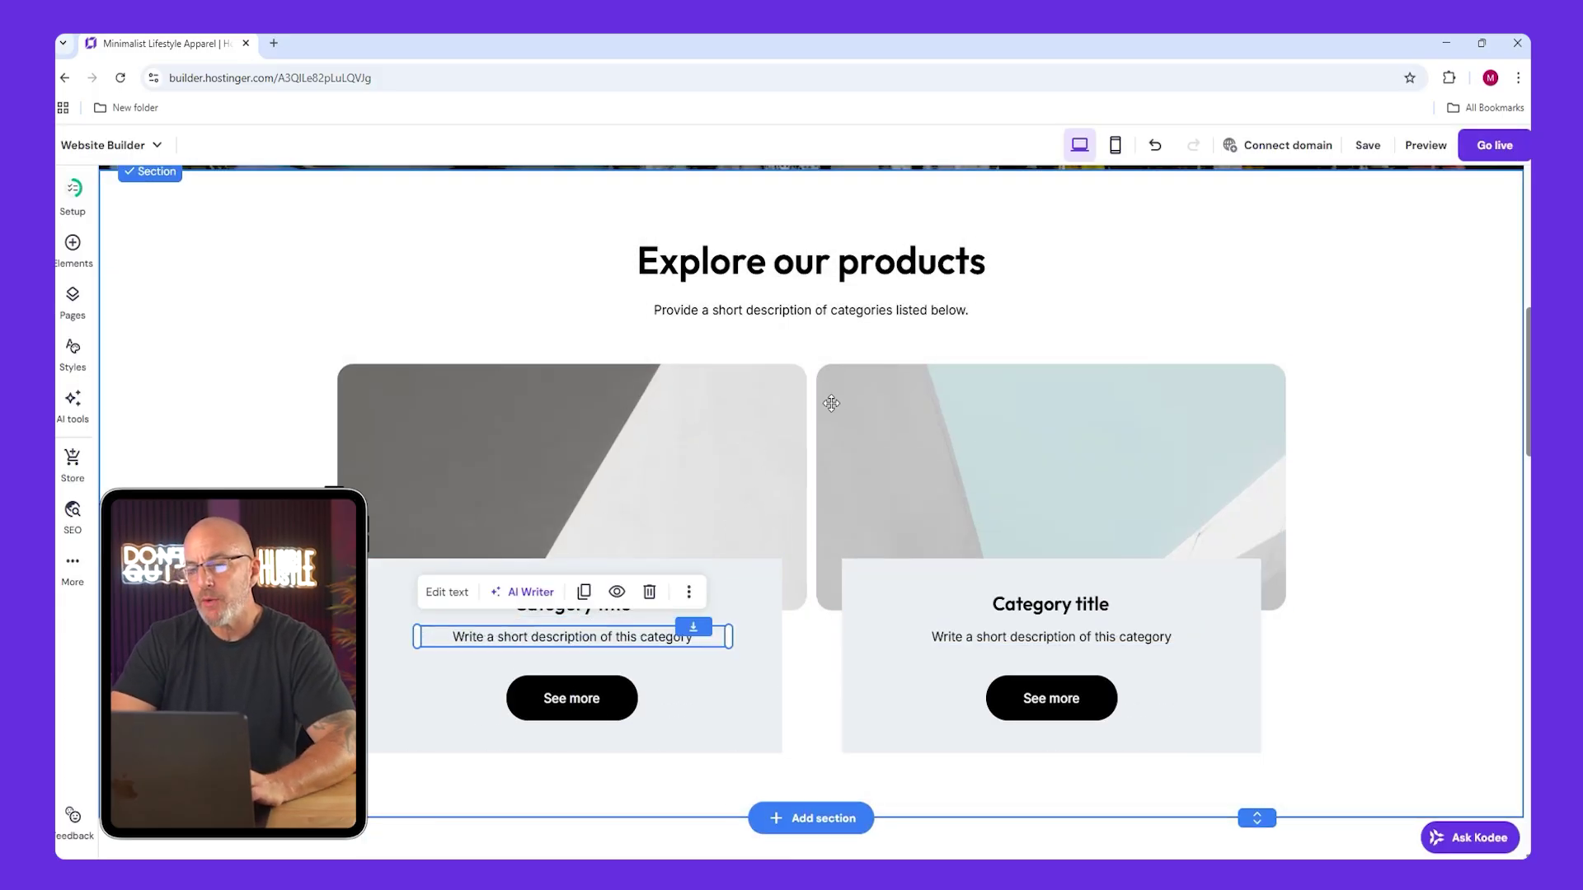
scroll(841, 299, "up", 5)
scroll(840, 299, "down", 6)
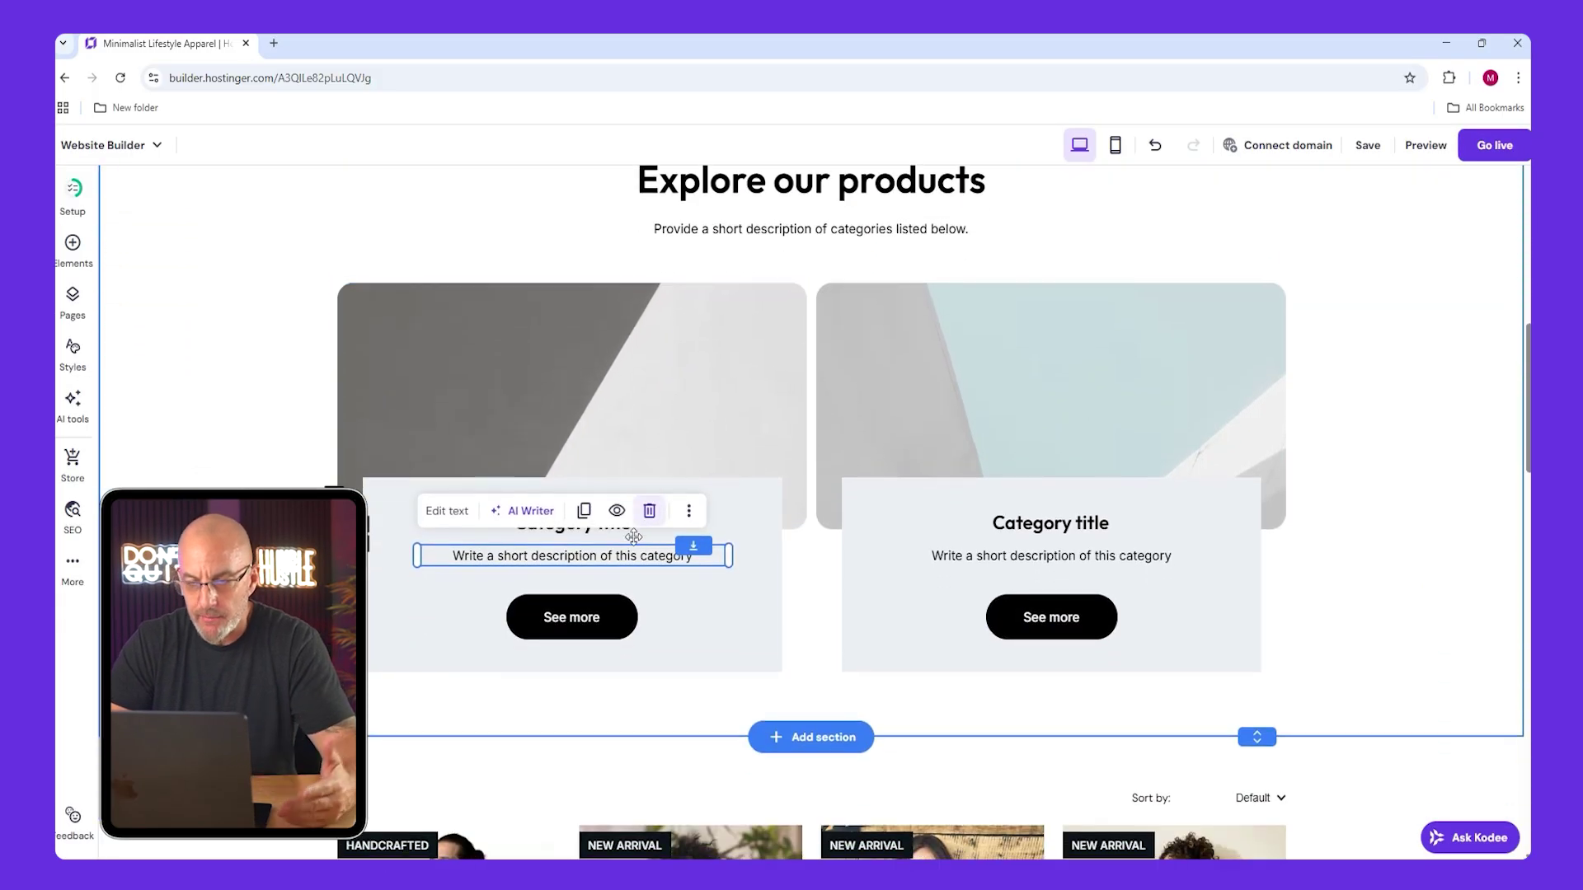
left_click(604, 618)
Link the first card's See more button to the Men's page and the second to Women's.
left_click(542, 560)
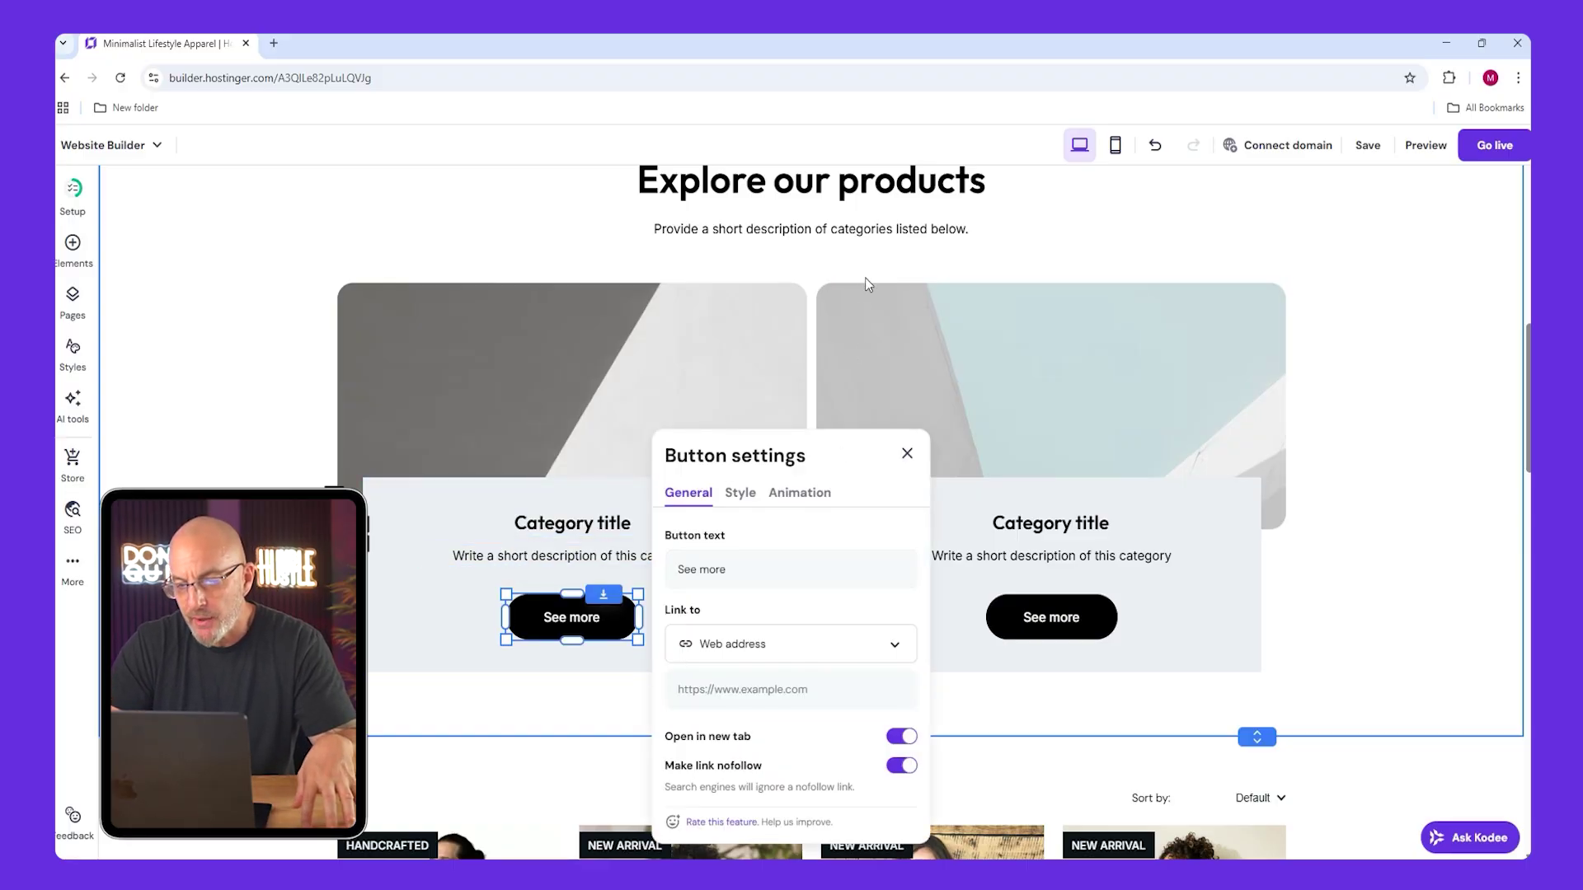
left_click(766, 661)
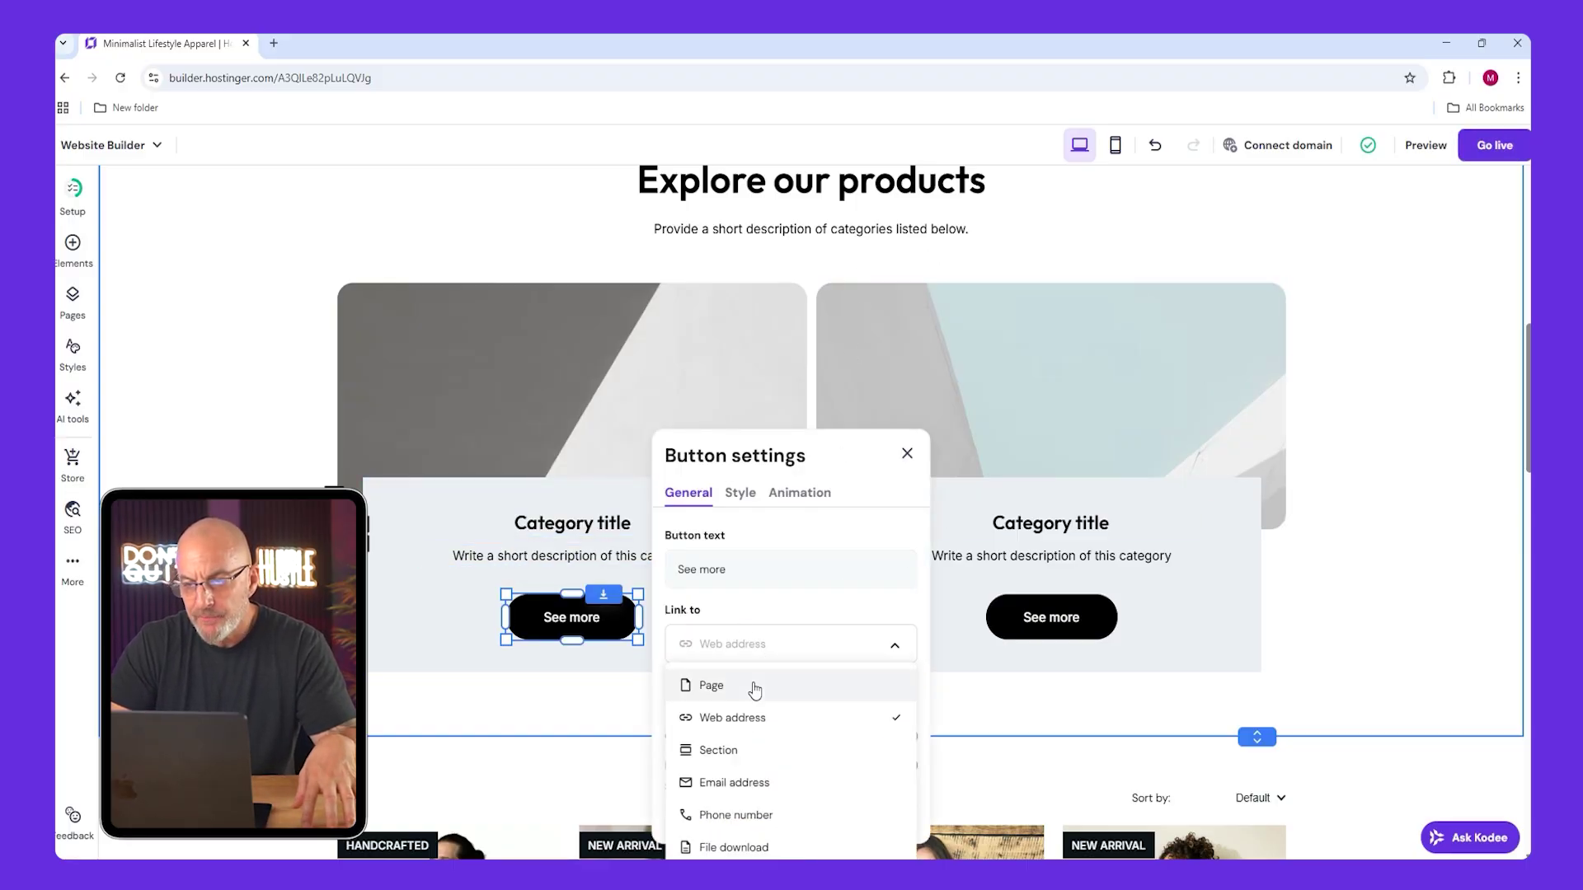
left_click(752, 684)
left_click(695, 699)
left_click(700, 699)
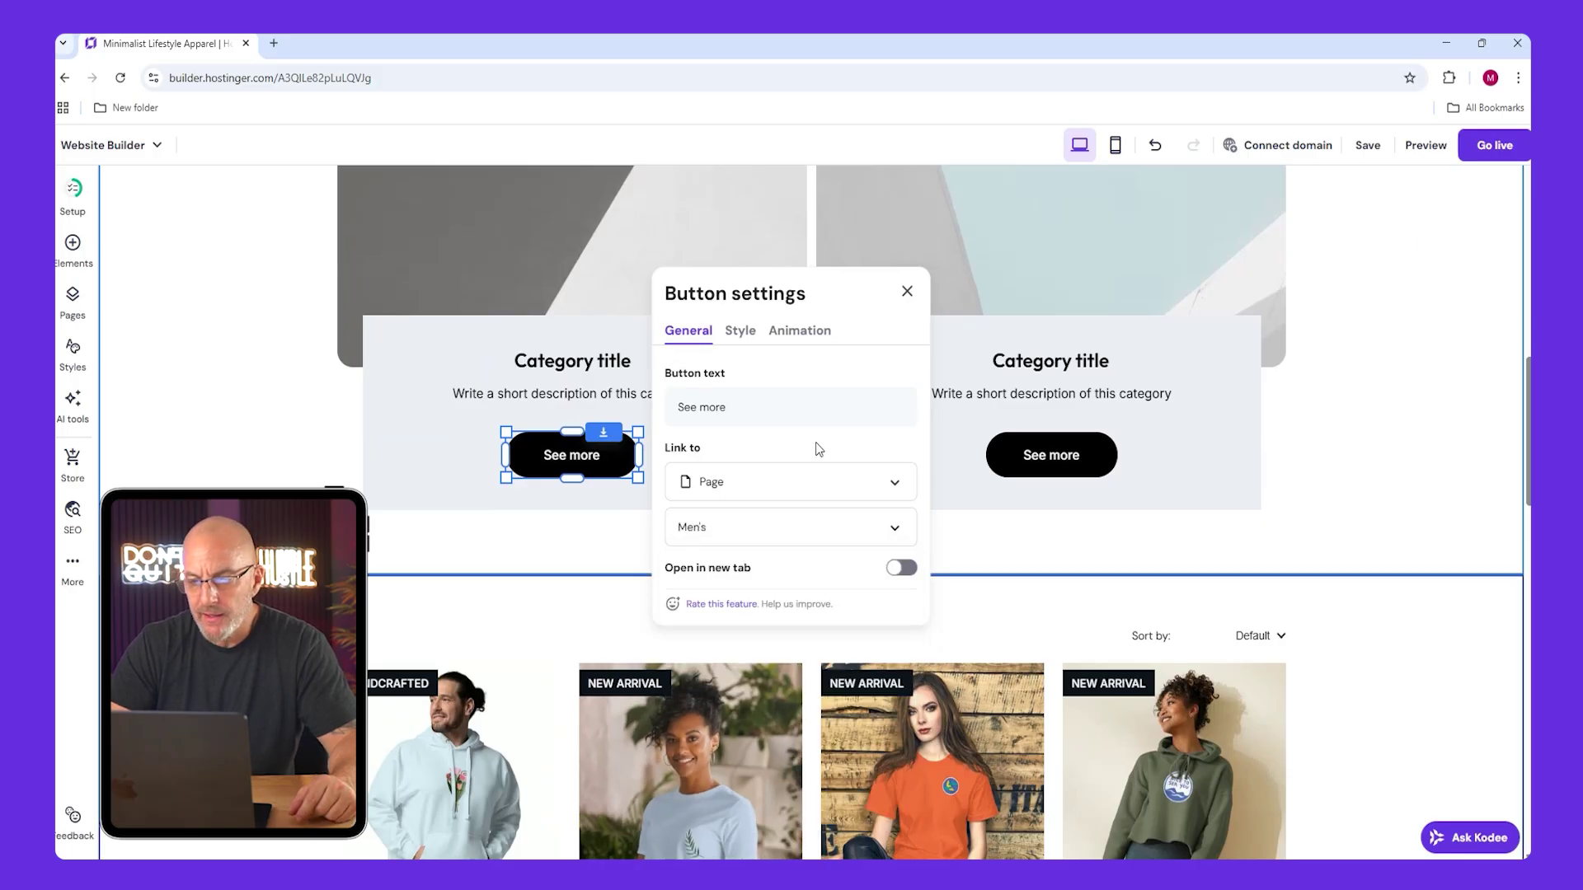
left_click(1050, 454)
left_click(1030, 399)
left_click(1269, 644)
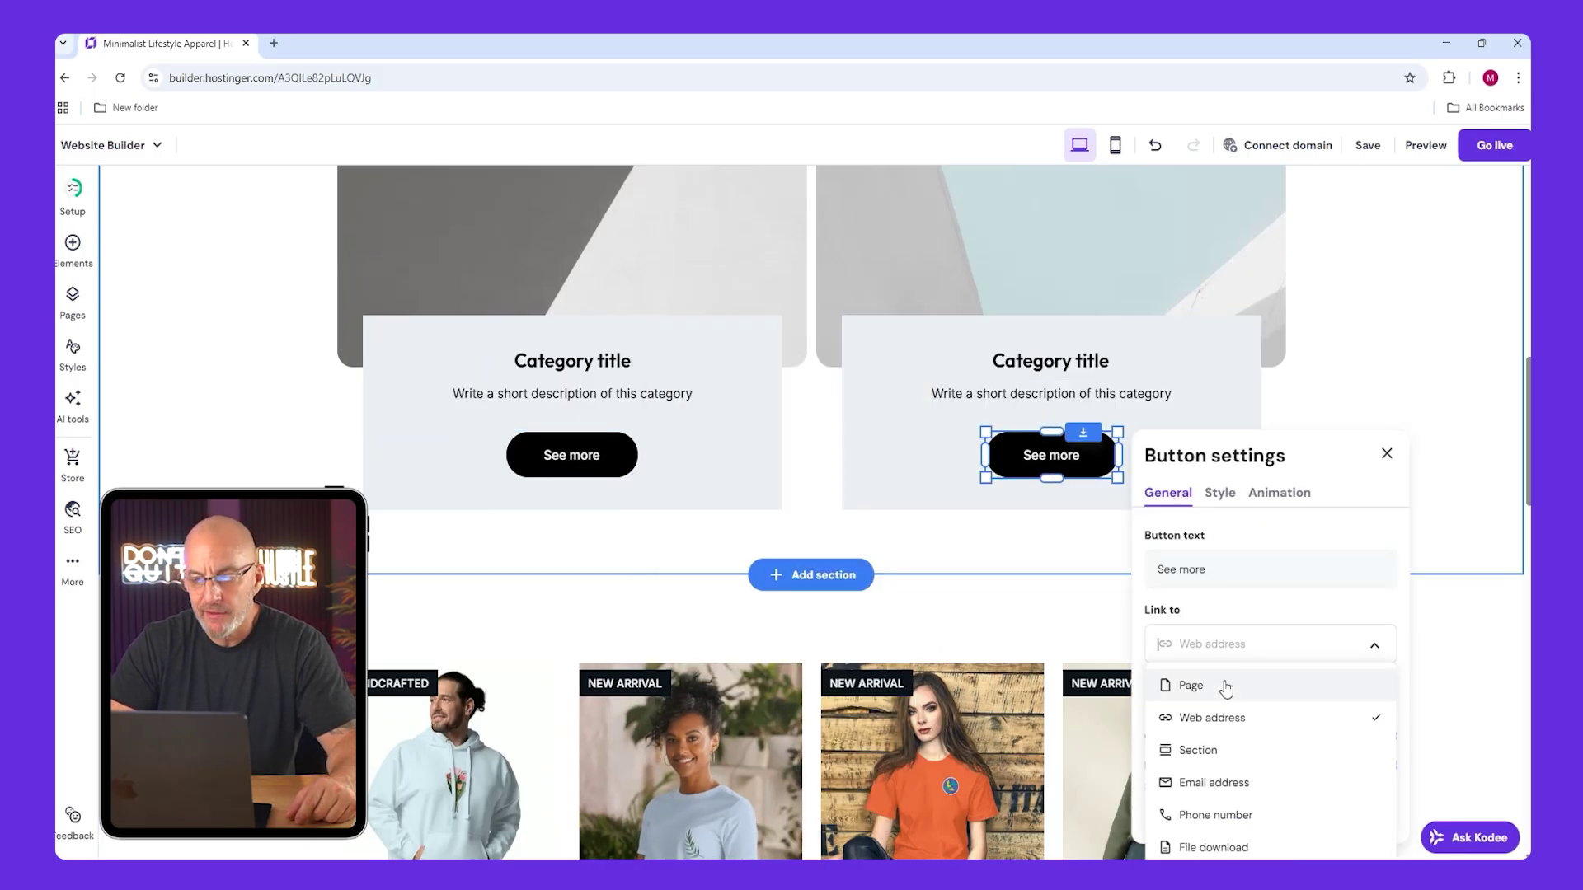
left_click(1223, 685)
left_click(1243, 687)
left_click(1188, 728)
Title the cards For The Boys and For The Ladies, with taglines 'Find Something That Suits Your Style, Gents' and 'Dress With Comfort…'.
scroll(660, 445, "up", 3)
left_click(659, 442)
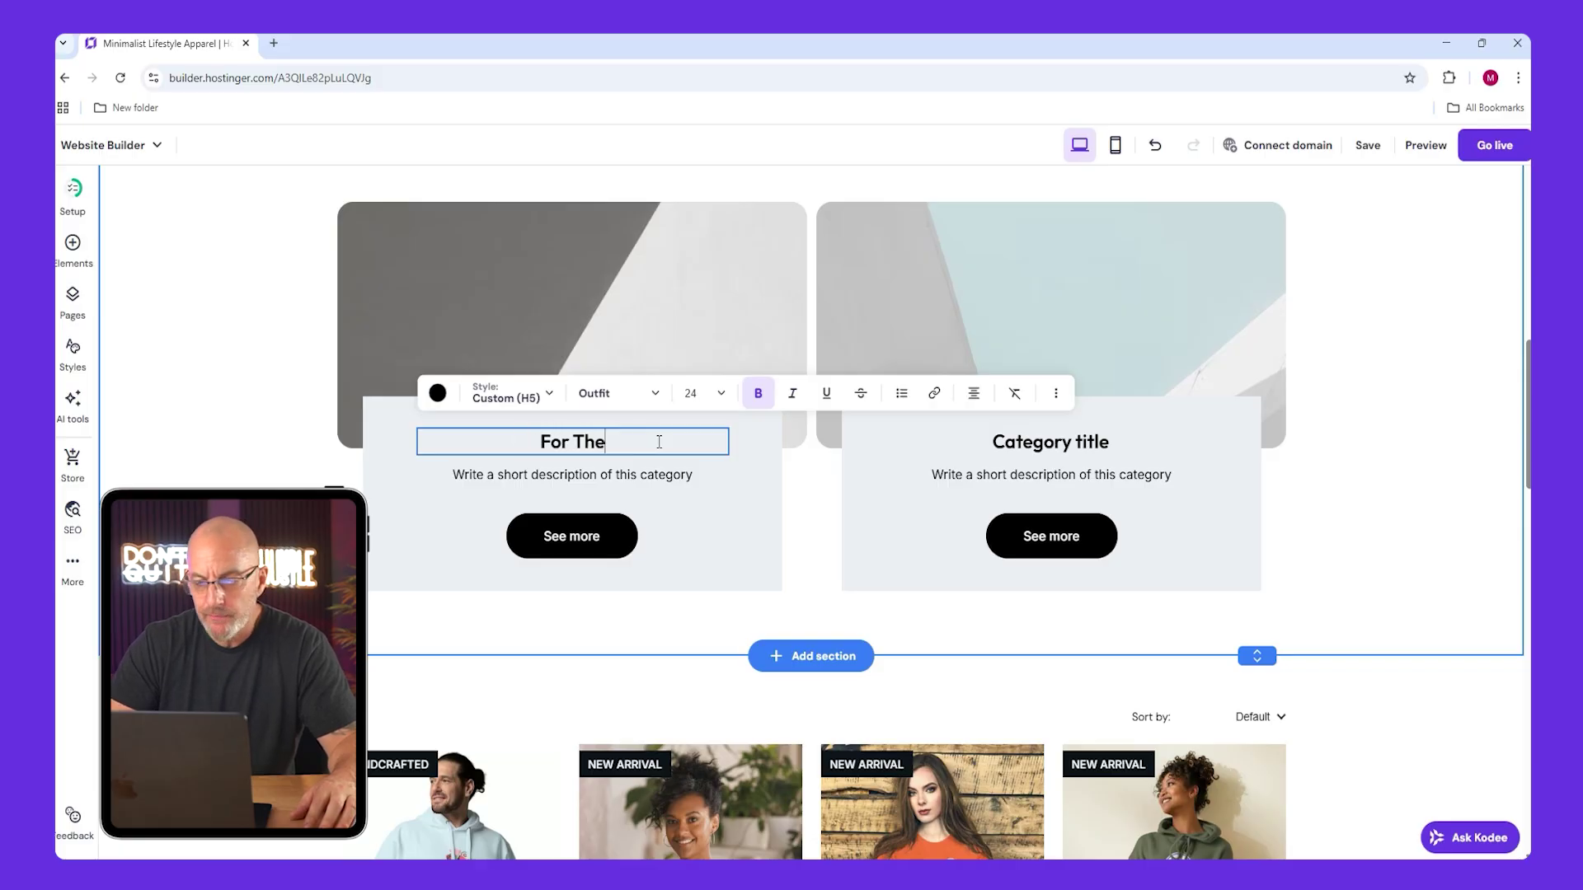
left_click(1030, 446)
left_click(1030, 445)
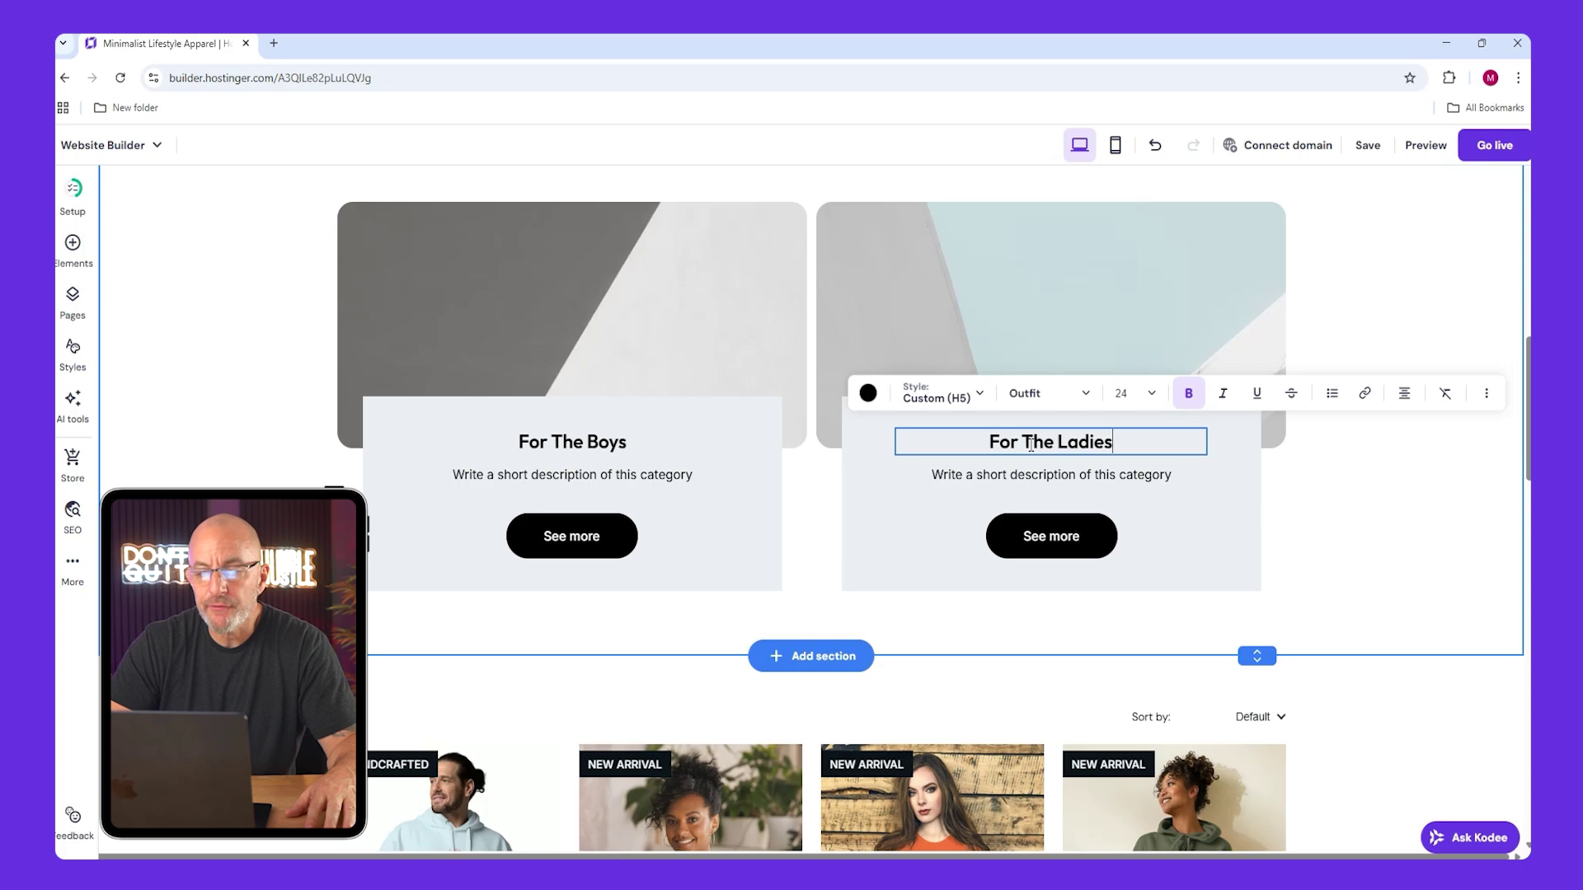
double_click(652, 474)
type("Find Something That Suit")
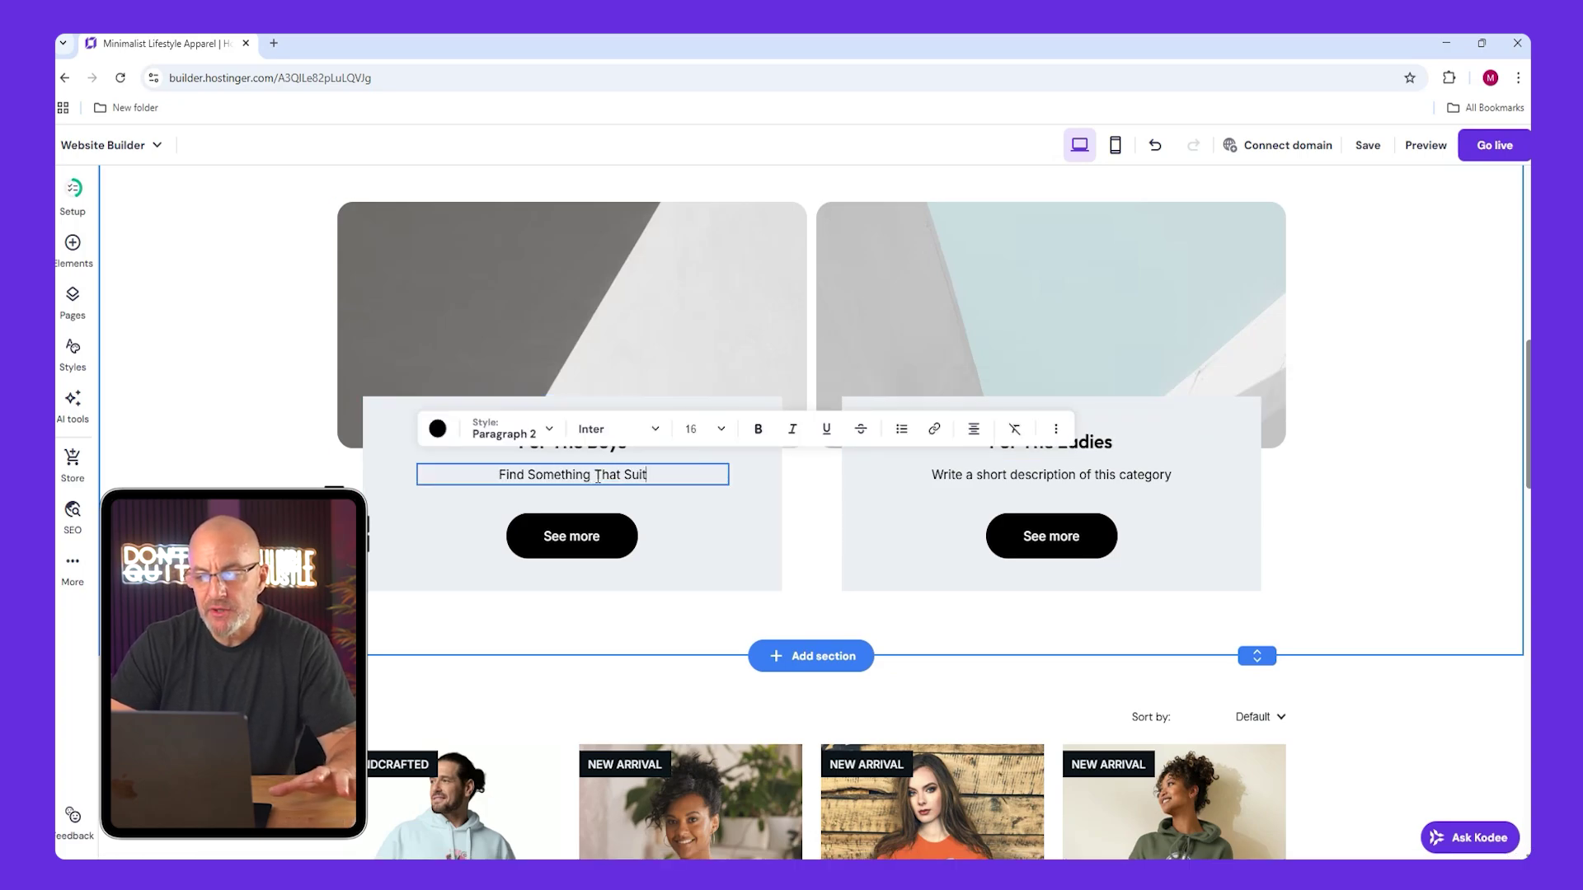
type("s Your Style, Gents")
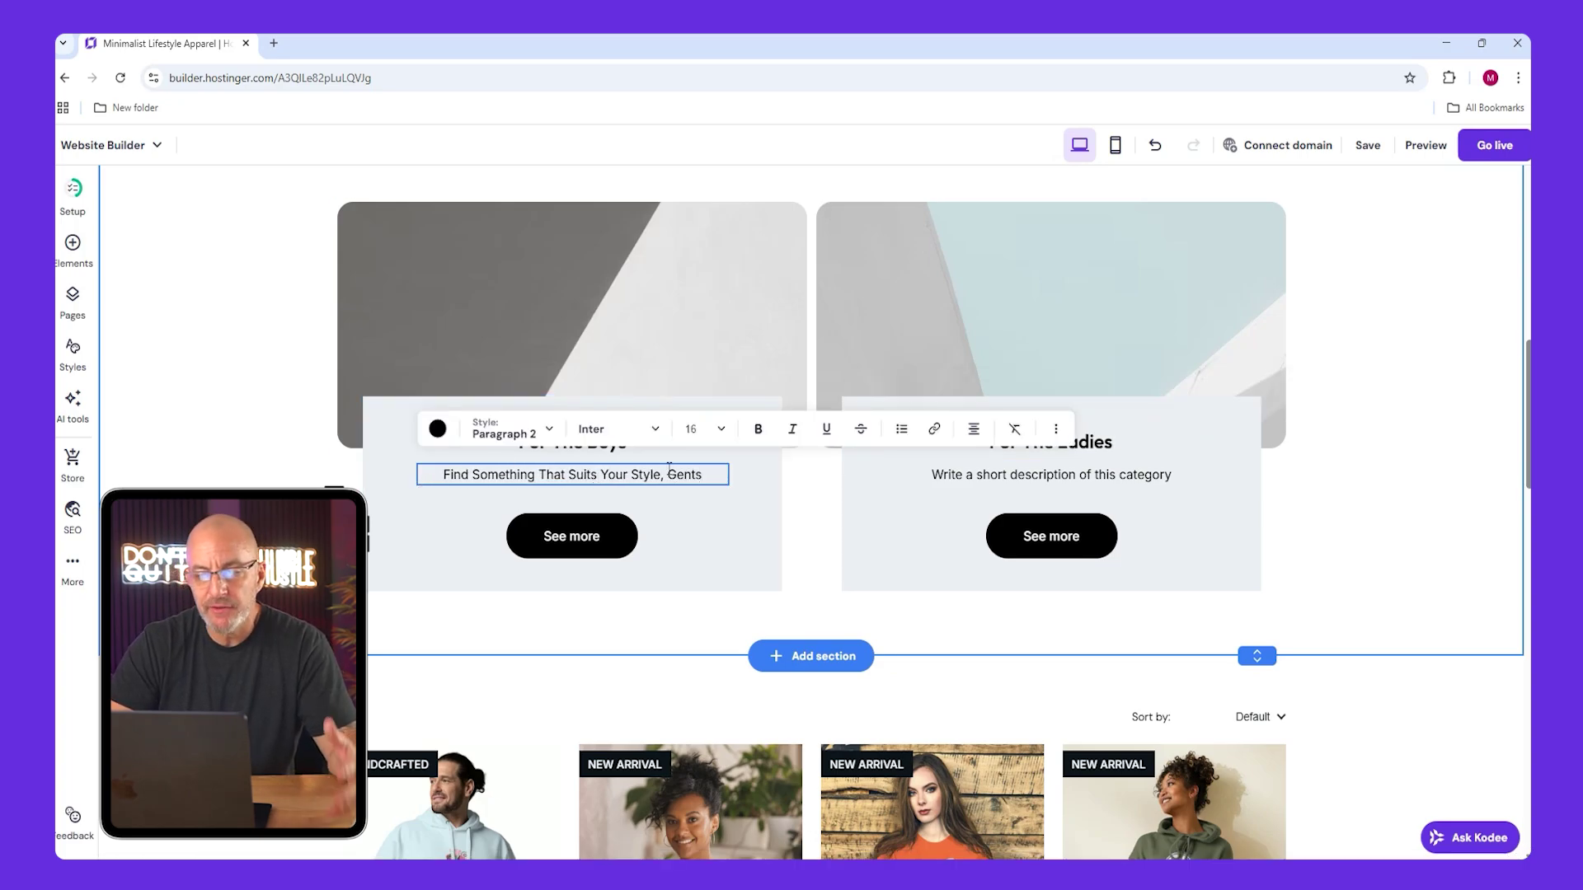
left_click(1002, 475)
double_click(1002, 474)
type("Dress With Comfort, Ladies")
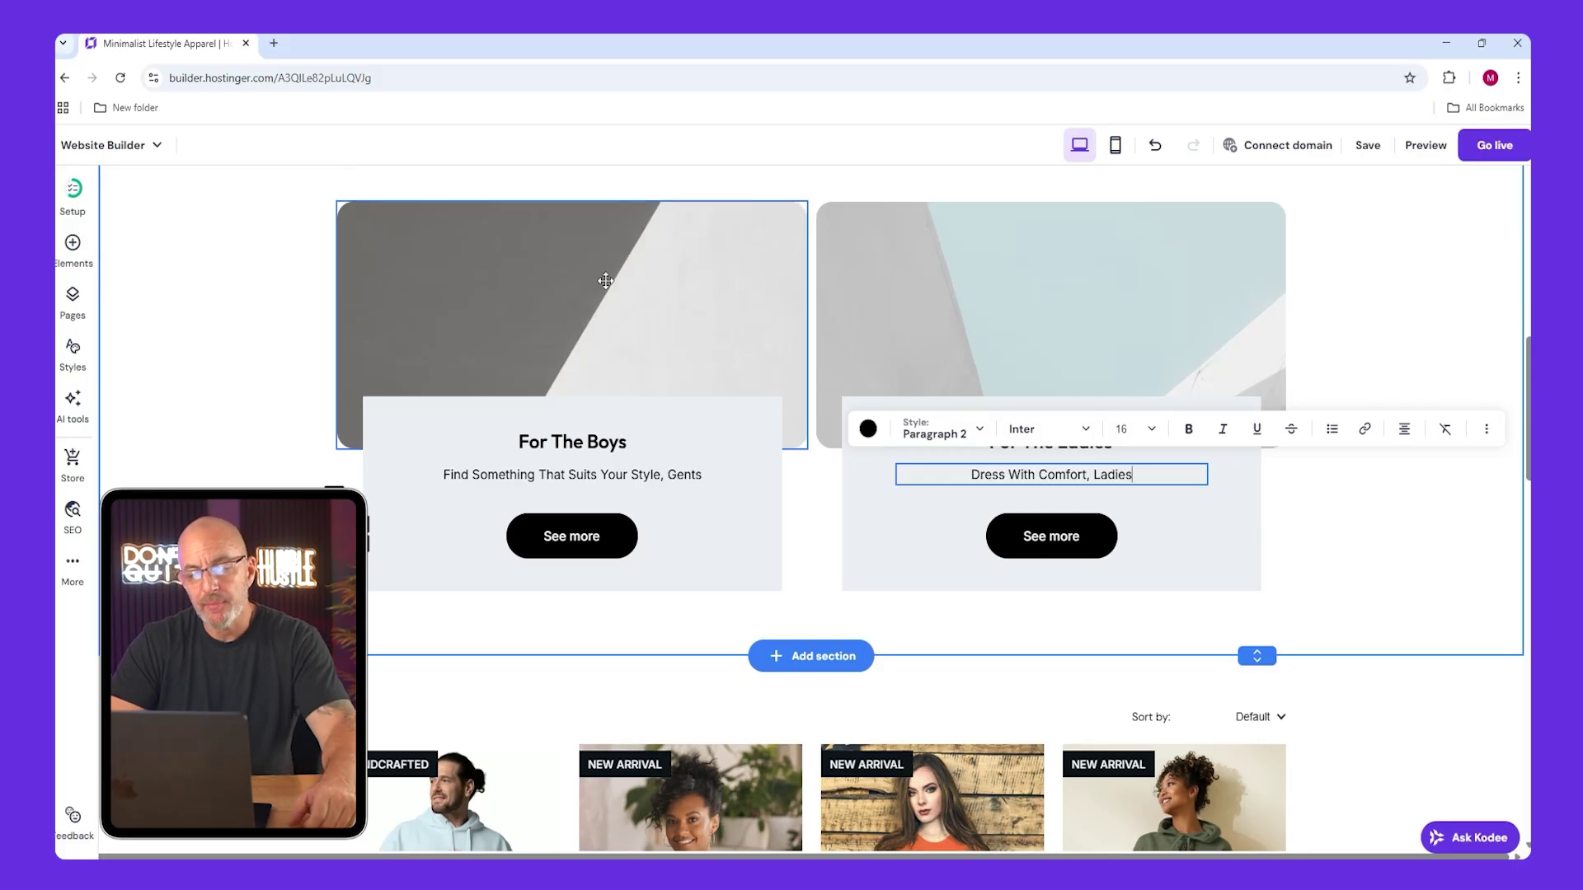
scroll(608, 281, "up", 3)
scroll(943, 259, "down", 2)
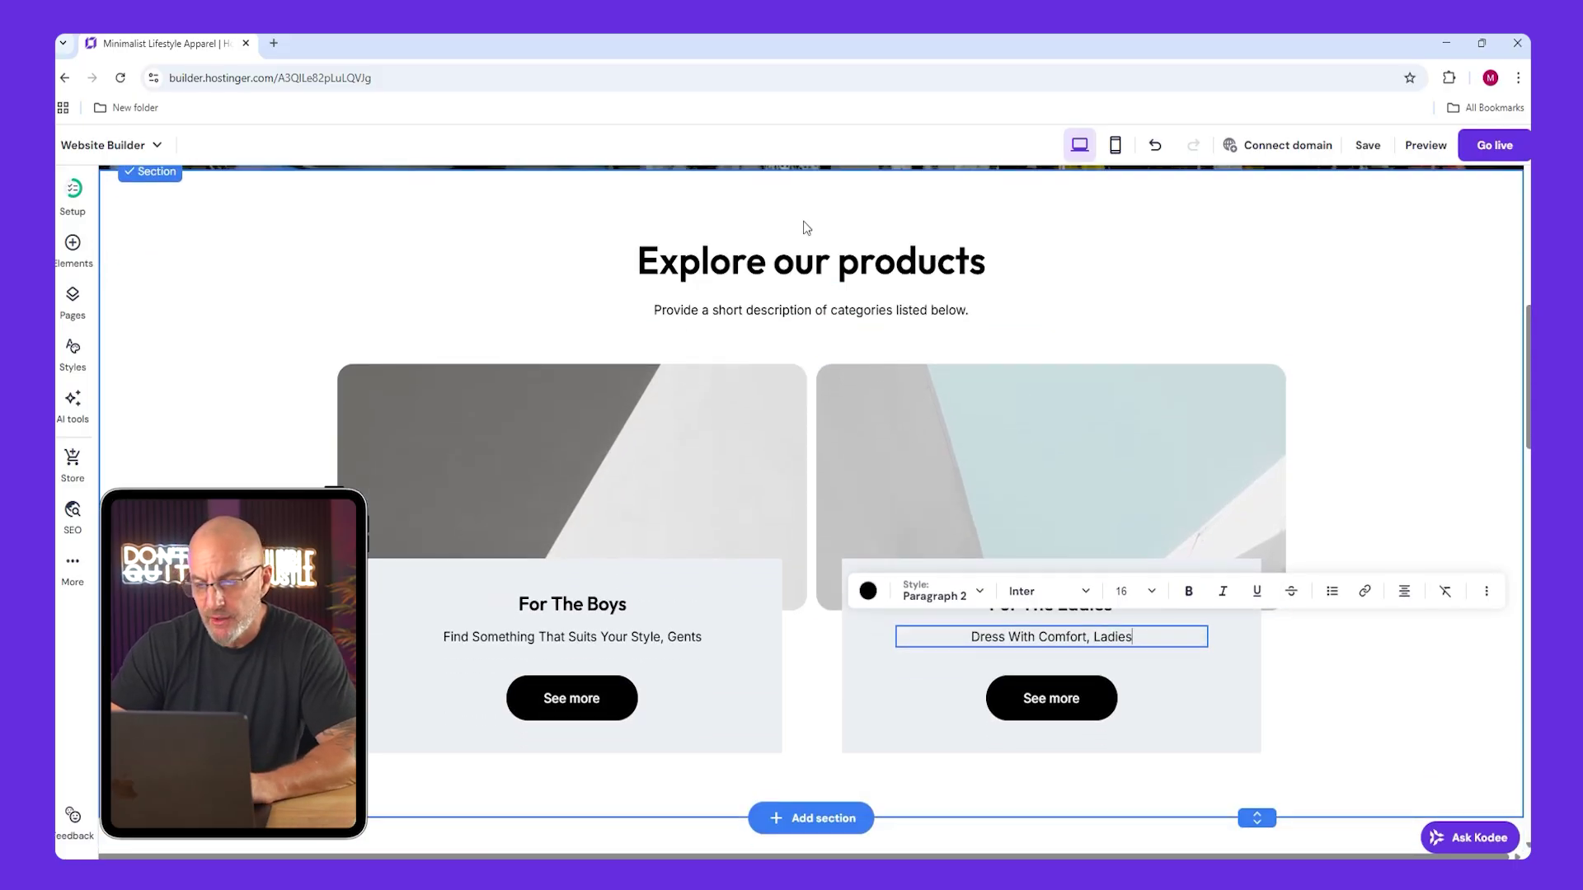
left_click(1050, 623)
Preview the site to check the hoodie-photo category cards, then return to editing Home.
scroll(1106, 597, "up", 1)
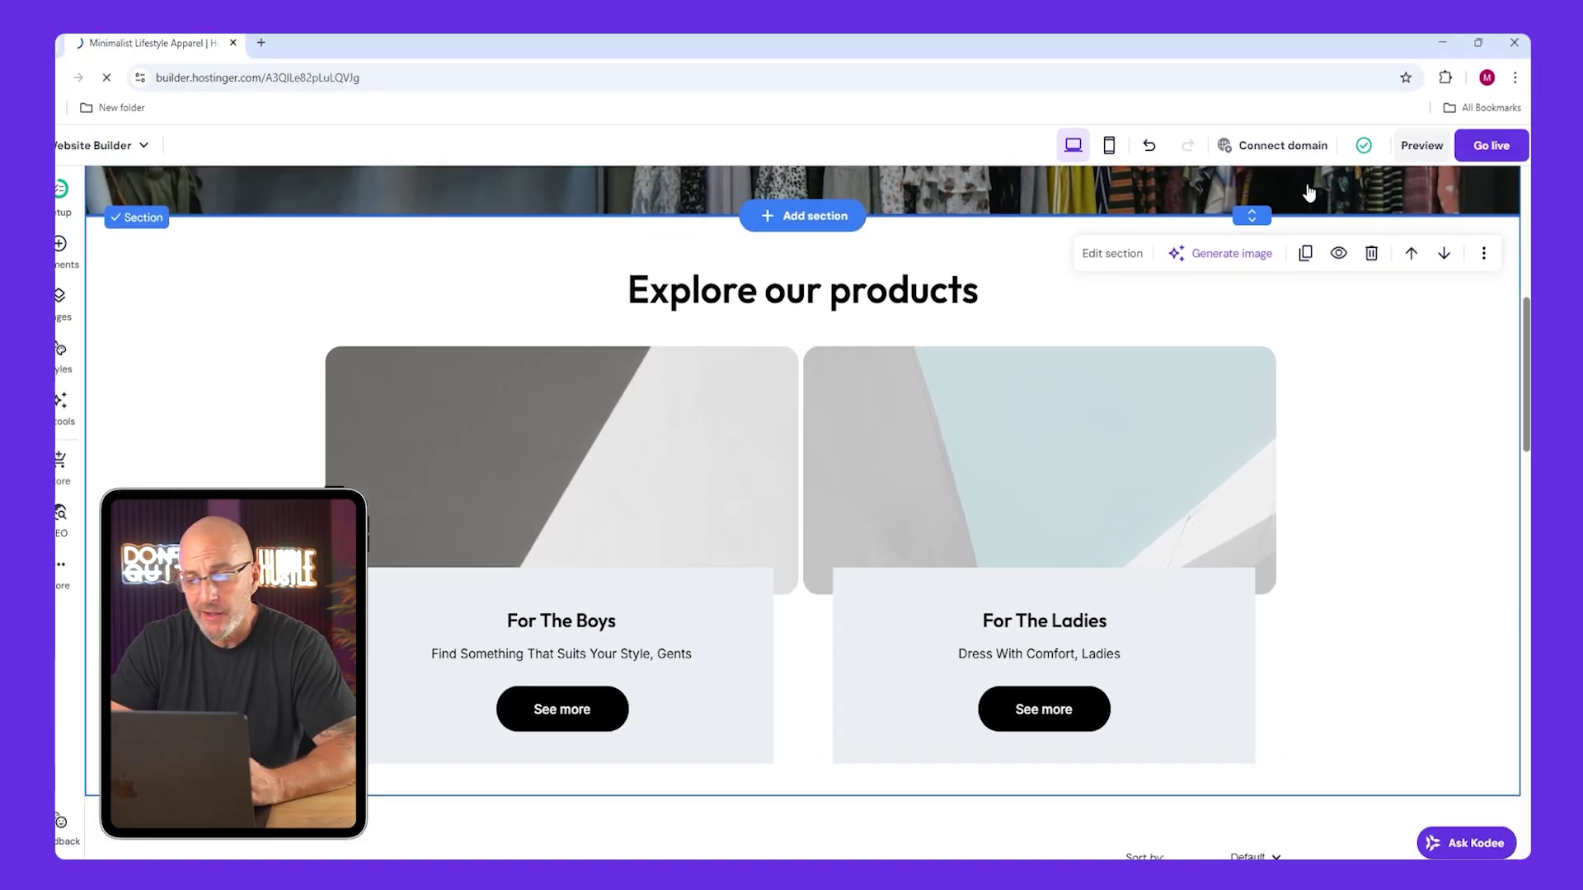
left_click(1373, 116)
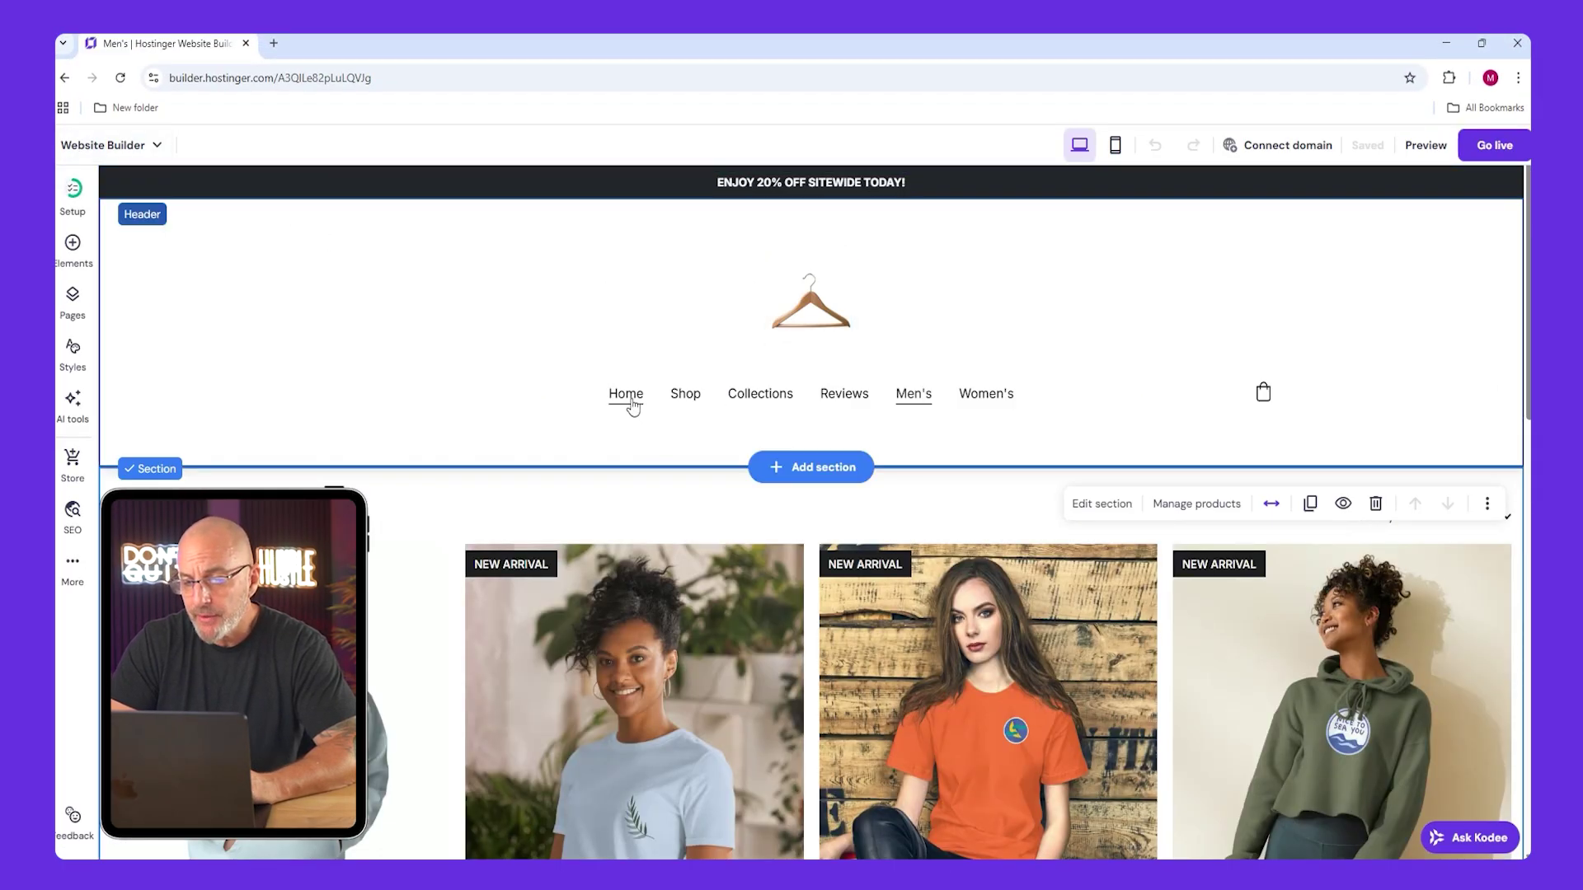
left_click(627, 396)
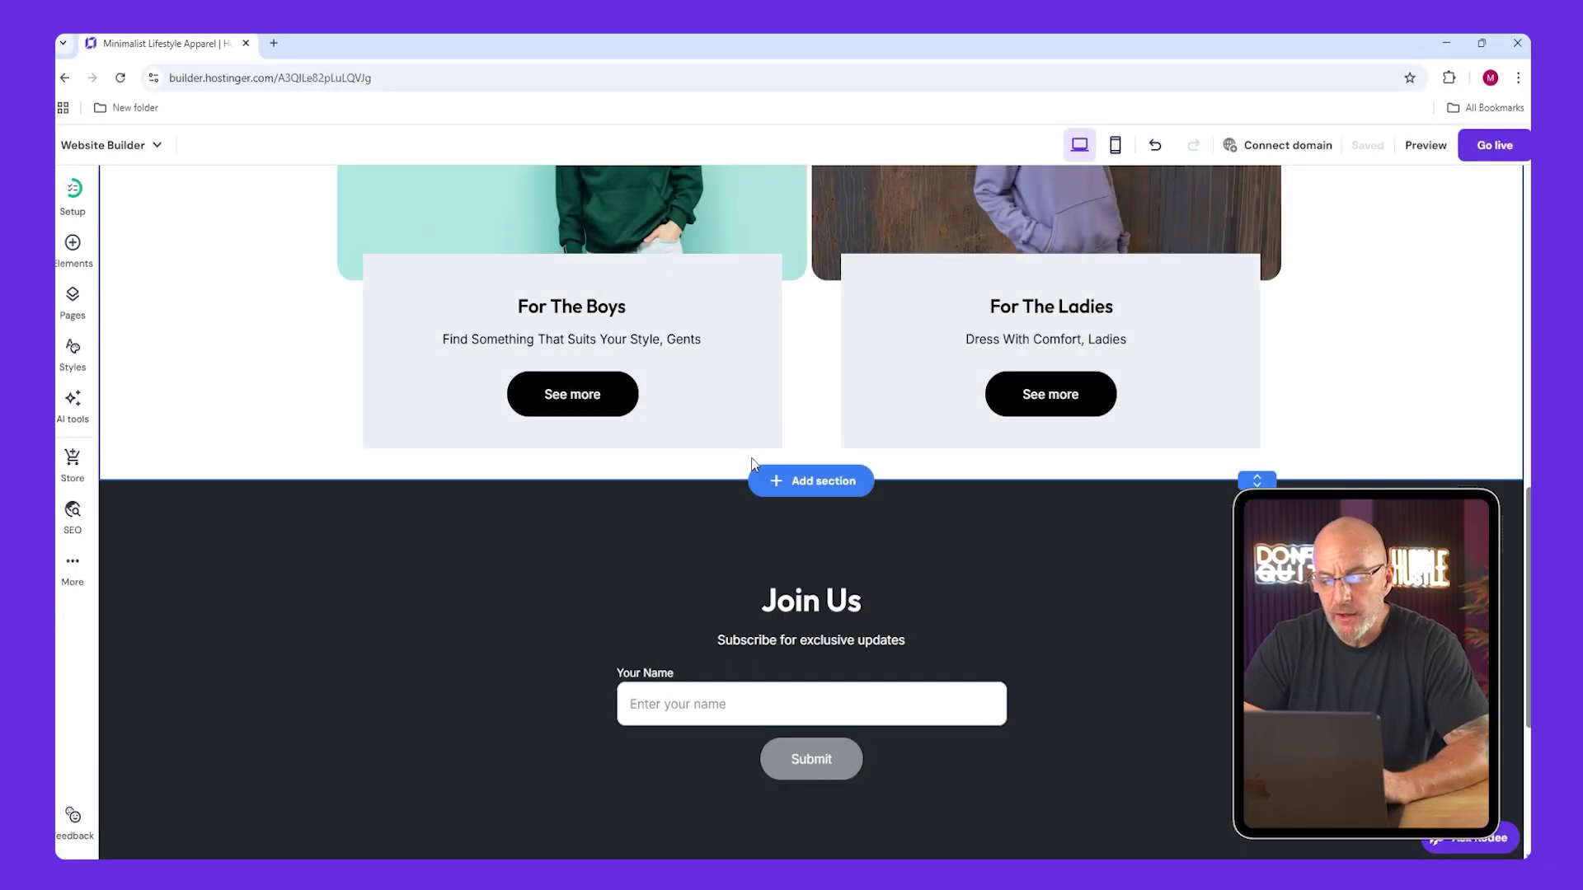
Add an empty section holding a bold, size-48, one-line left-aligned heading 'Dress Cool. Look Cooler.'.
left_click(820, 482)
left_click(330, 357)
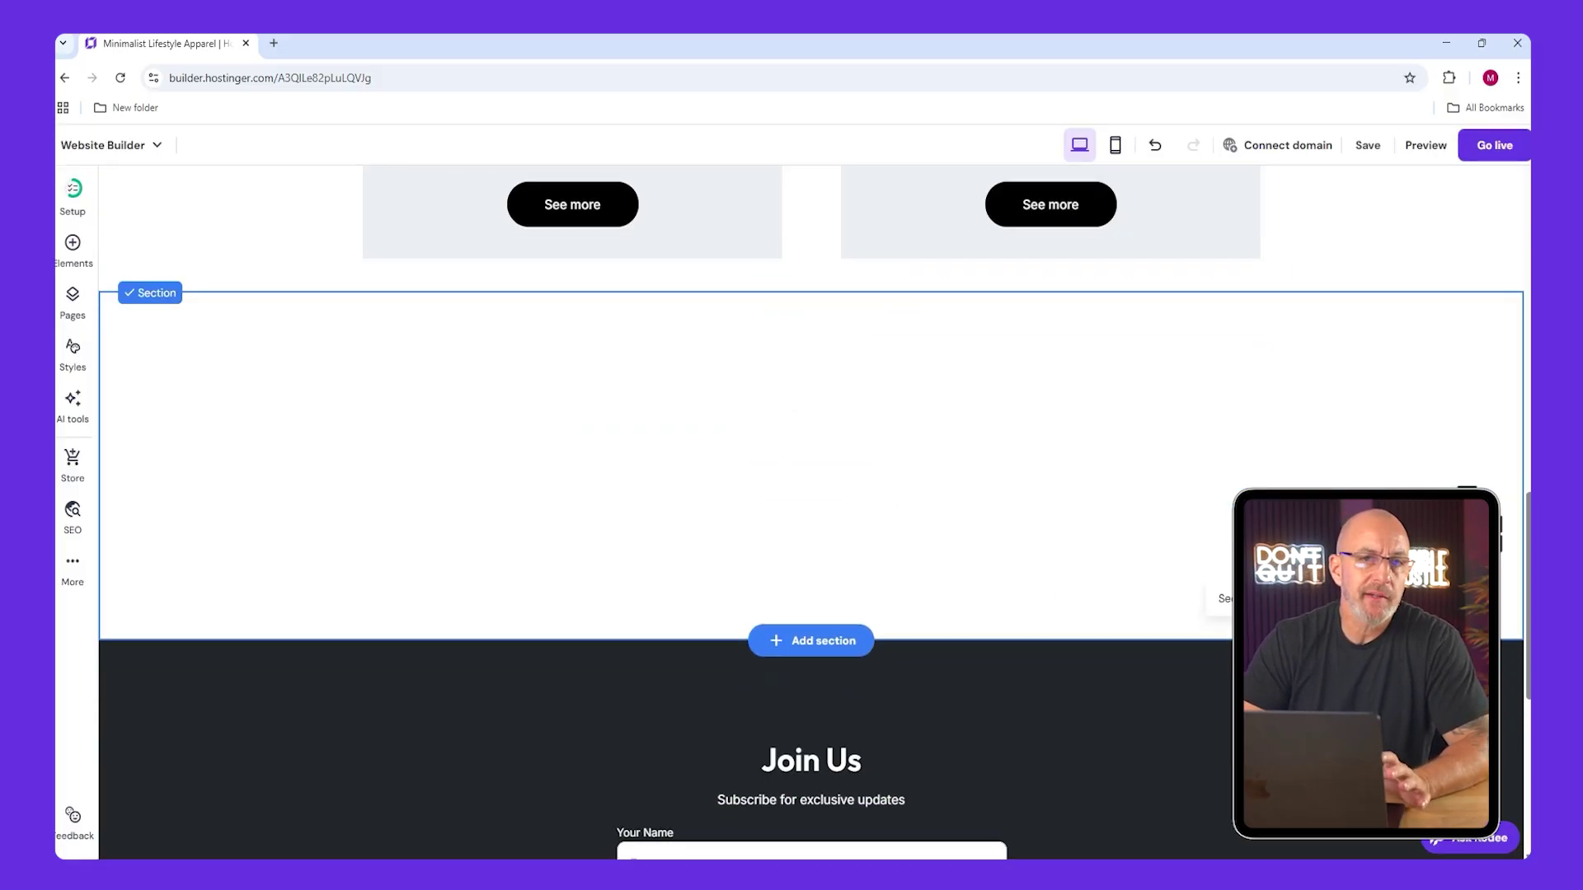
left_click(73, 244)
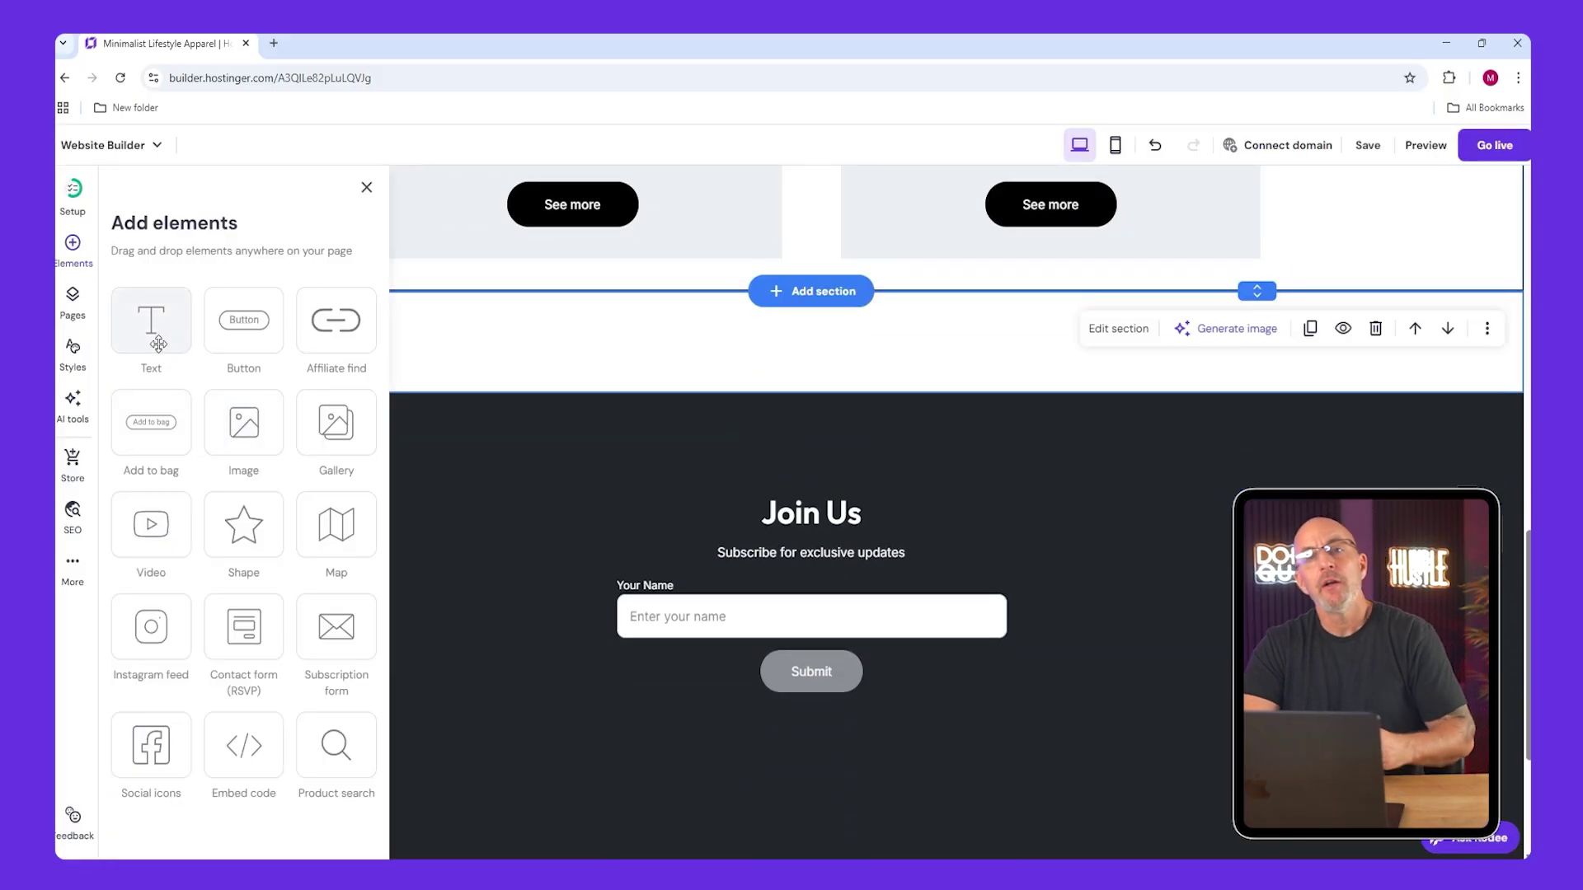
left_click_drag(155, 319, 528, 346)
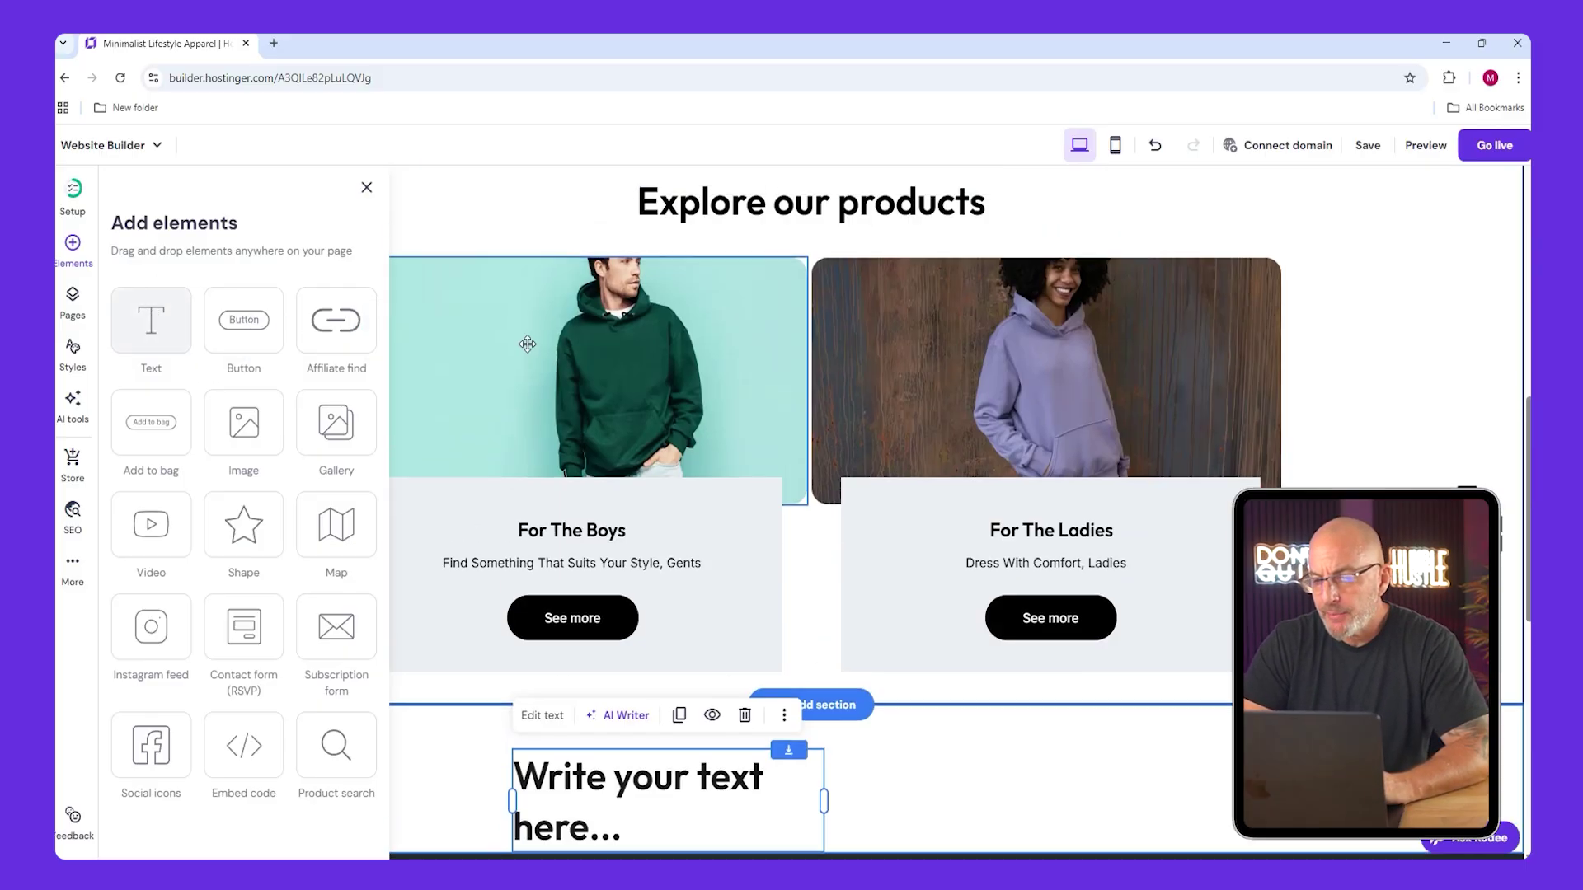
scroll(824, 494, "down", 2)
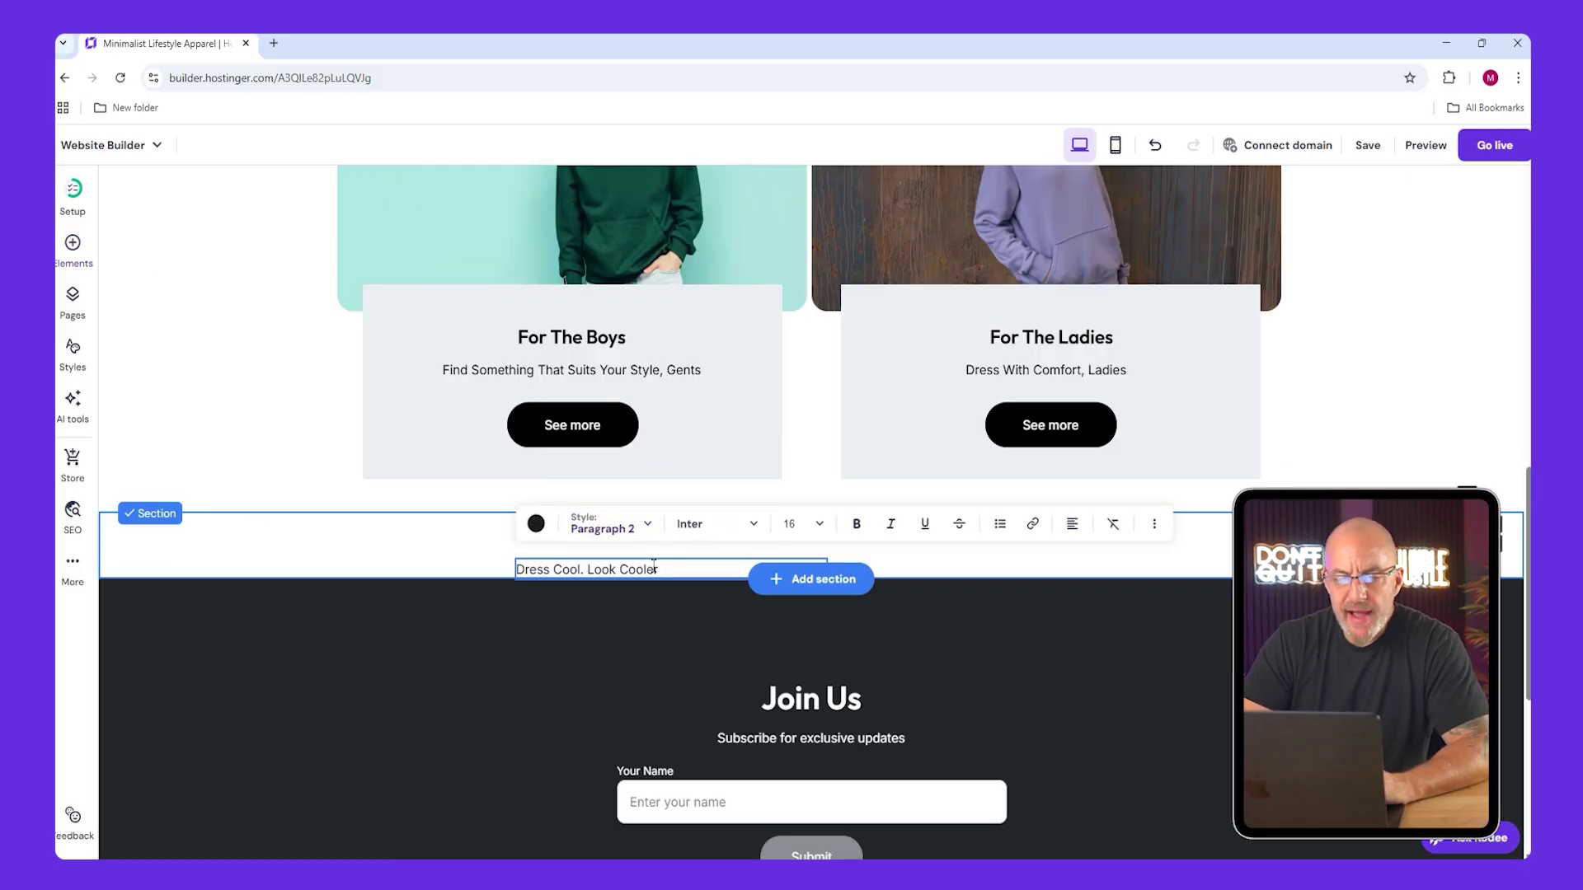
left_click(792, 525)
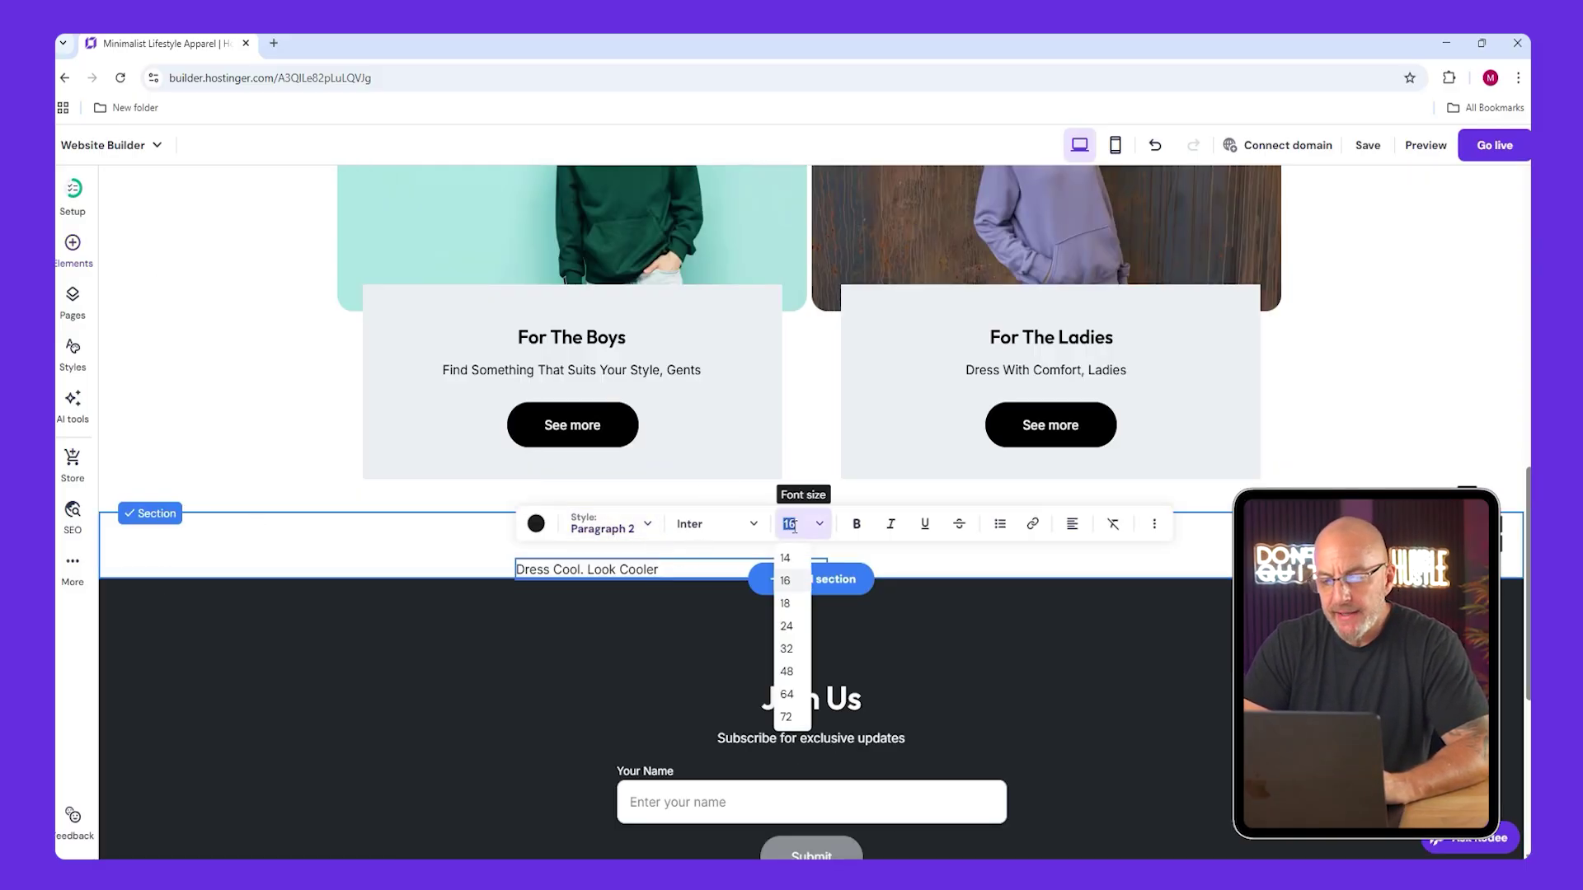
left_click(788, 672)
left_click(709, 525)
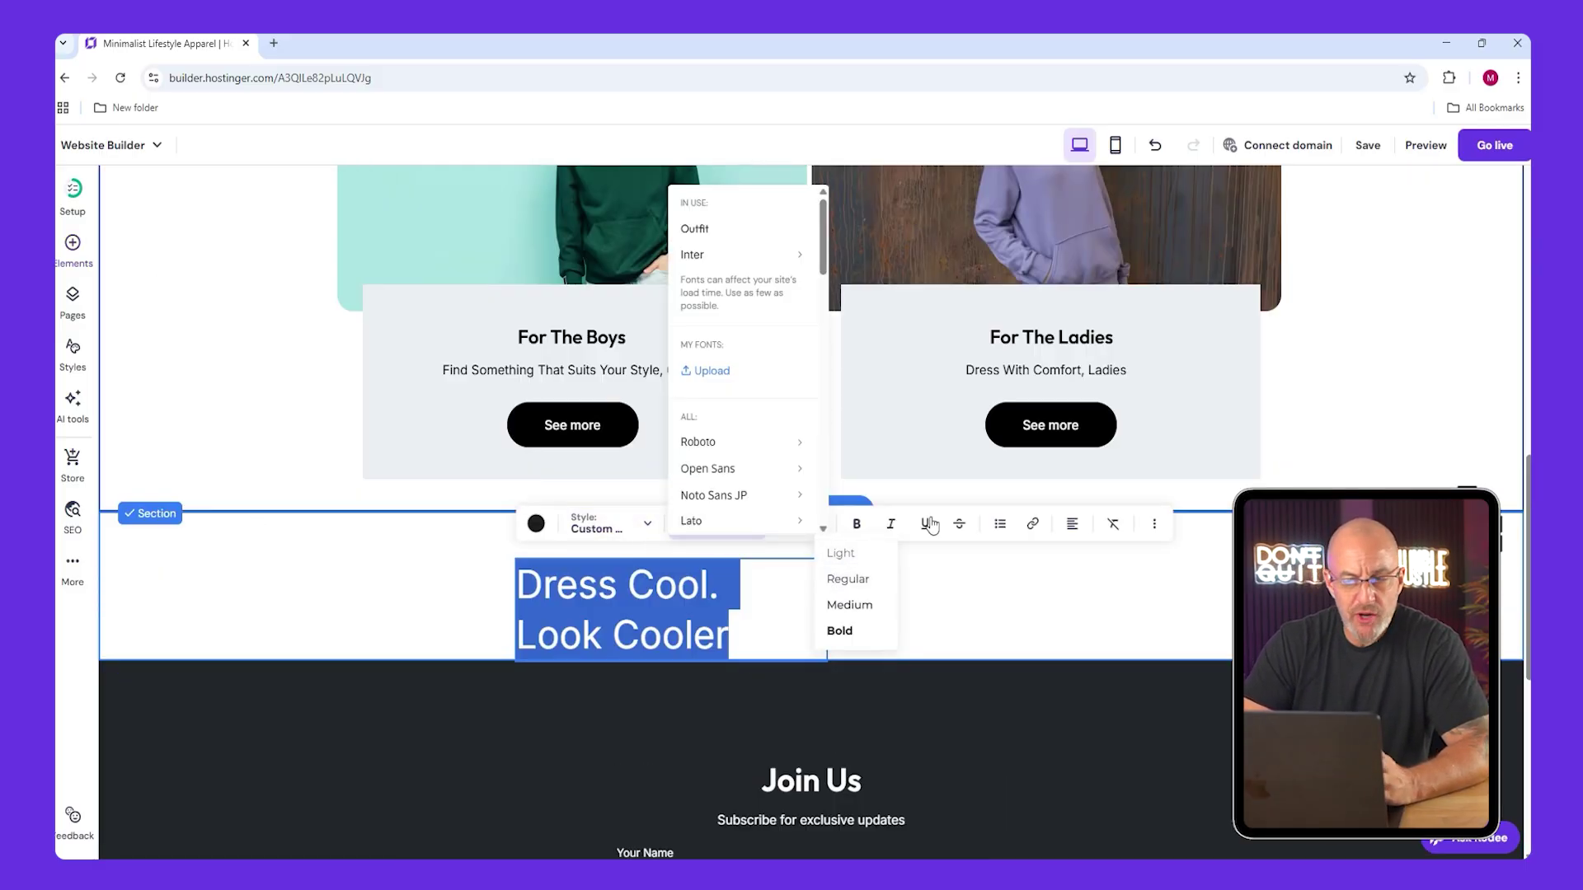
left_click(858, 526)
left_click_drag(806, 609, 1015, 583)
left_click_drag(742, 577, 647, 577)
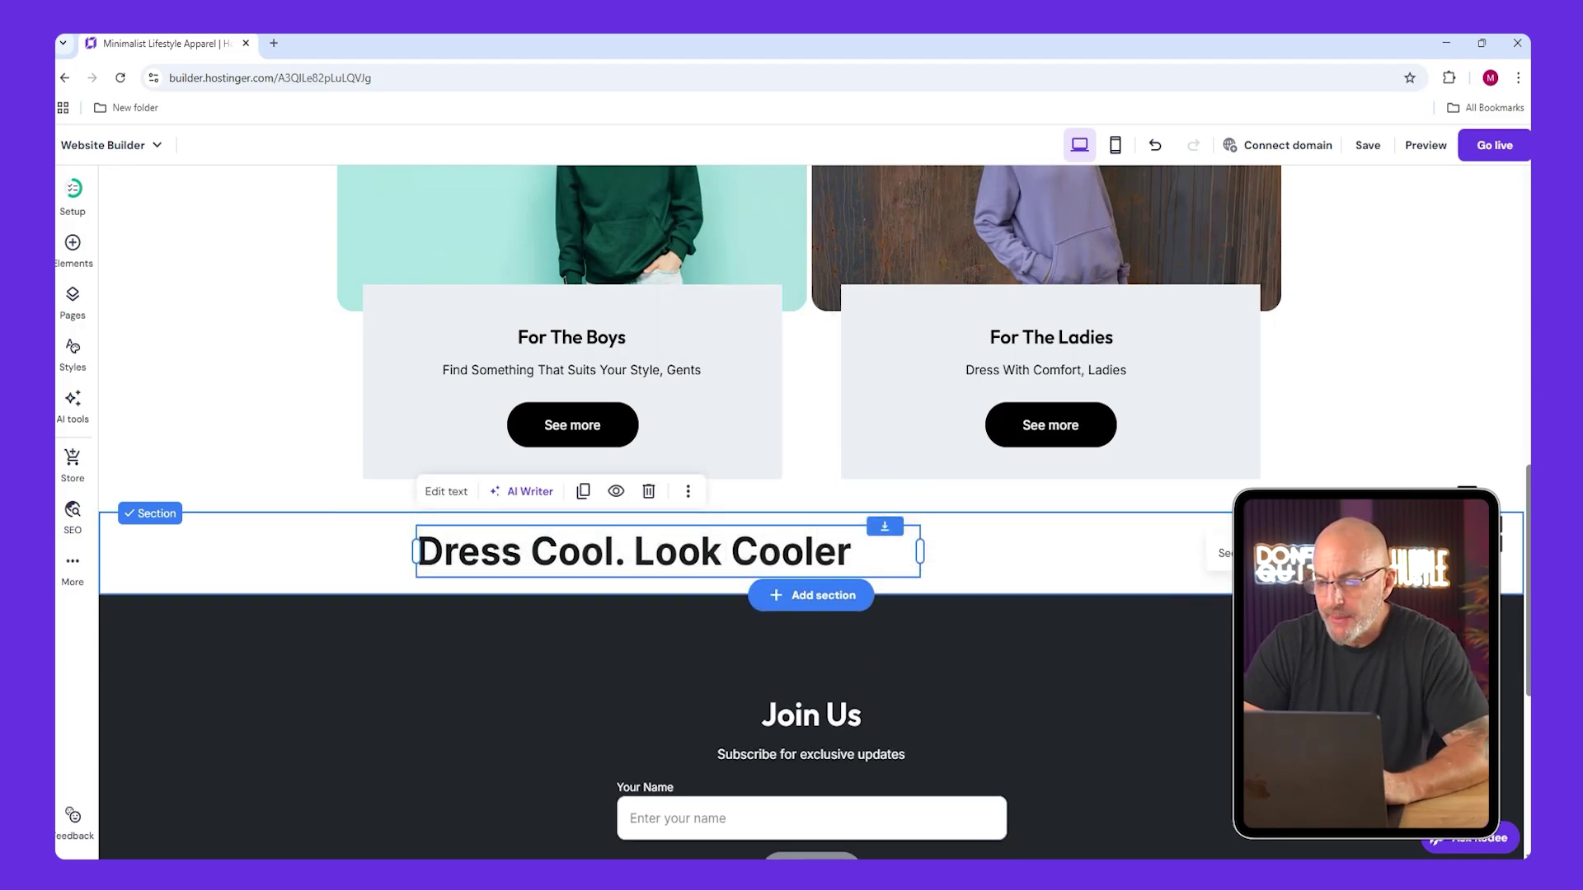
Add an Online store product grid below the heading, keeping its category filter on all products.
left_click(796, 596)
left_click(325, 452)
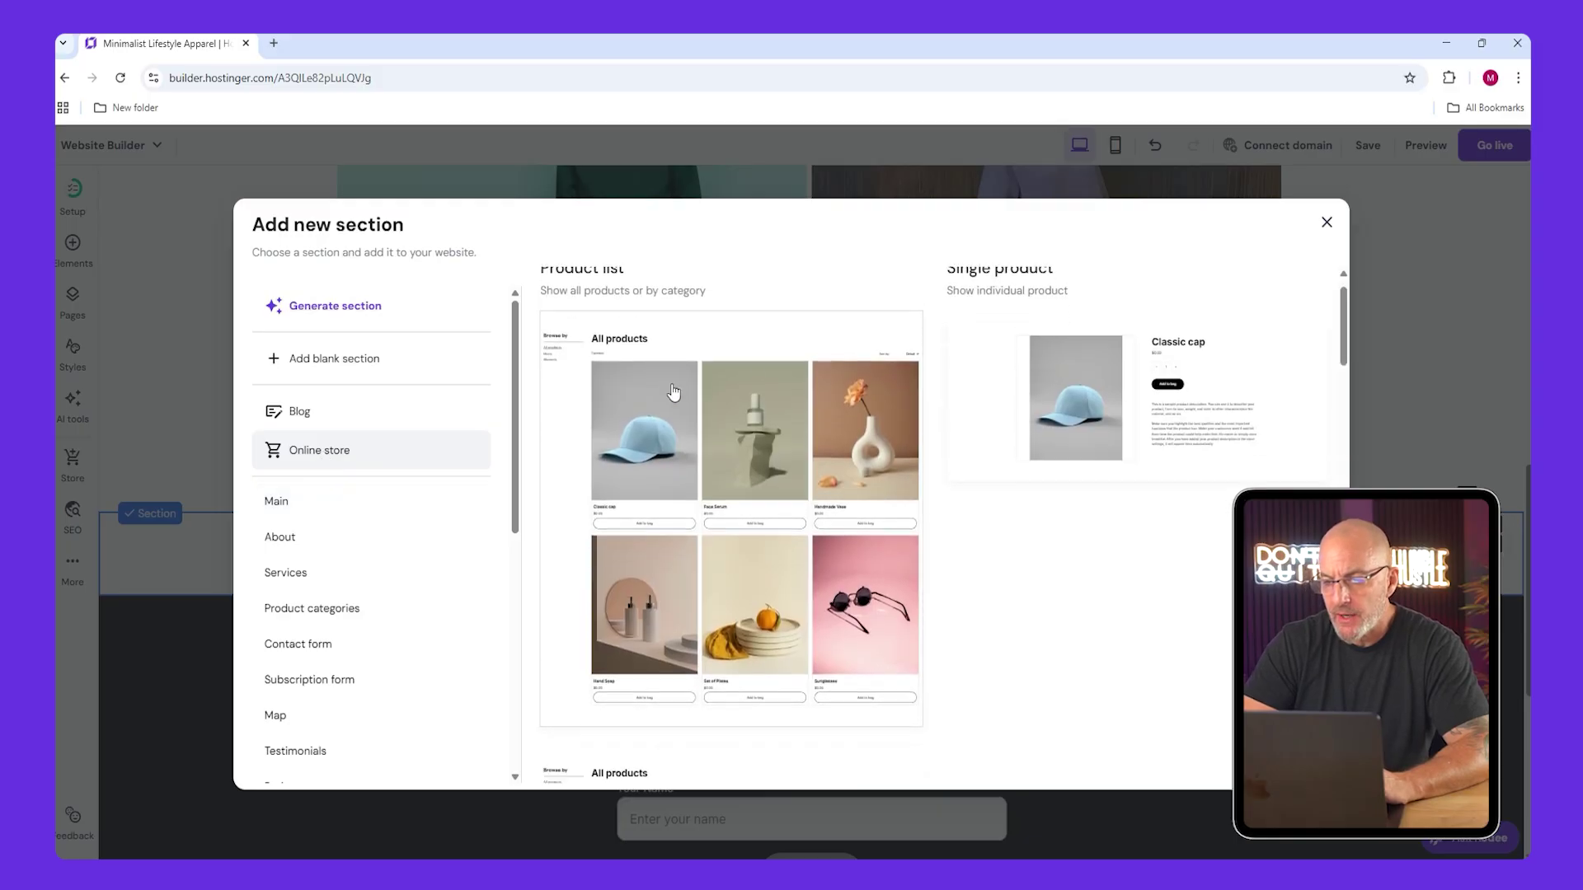
scroll(674, 392, "down", 15)
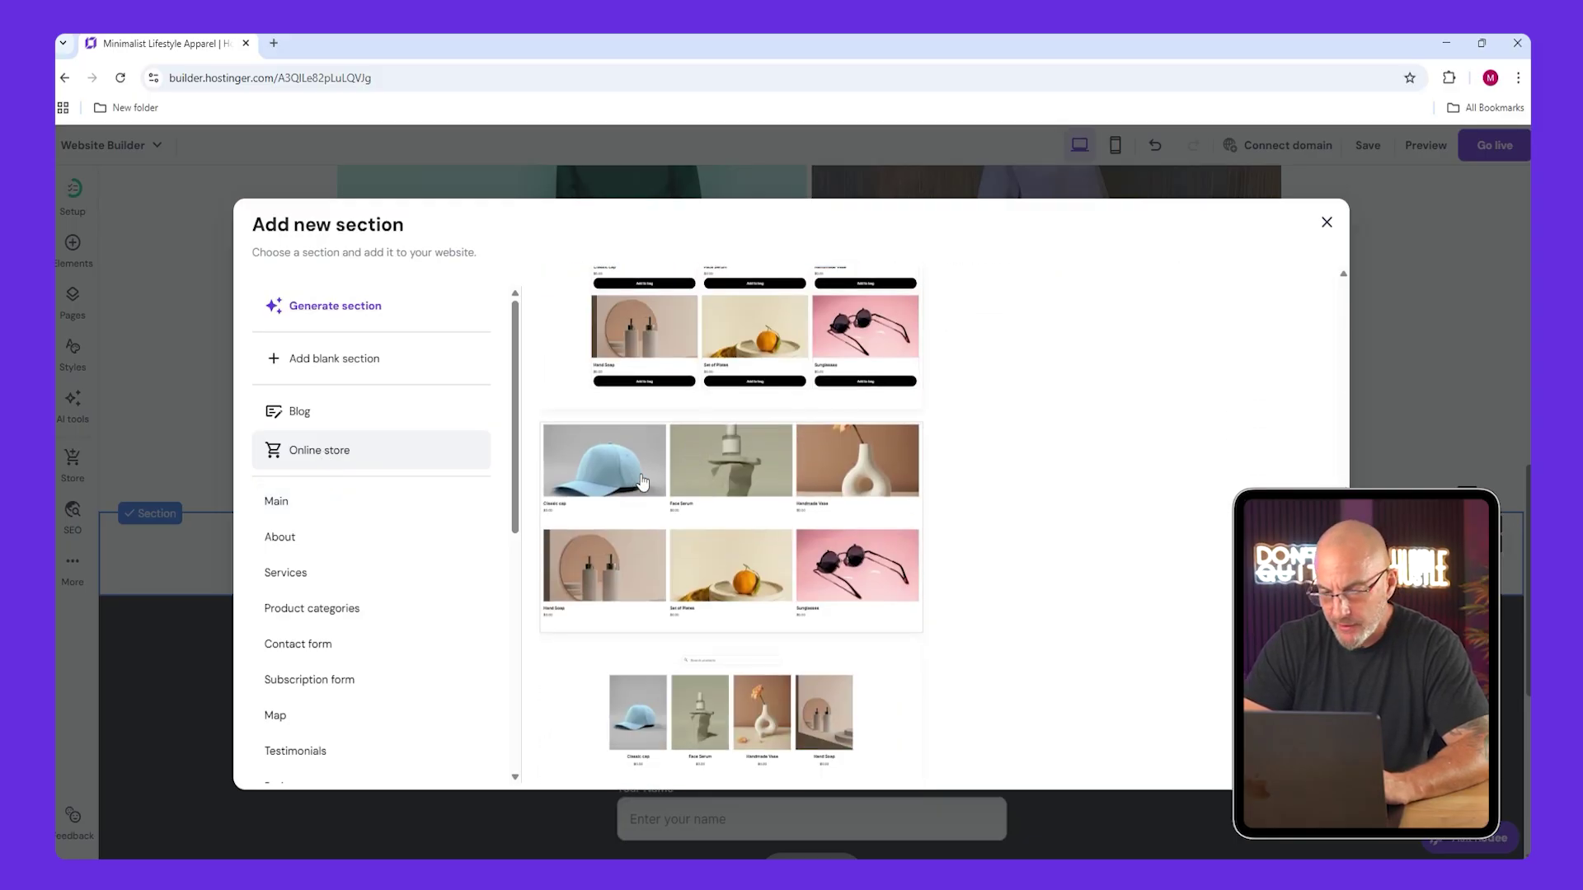
scroll(643, 482, "down", 3)
left_click(711, 486)
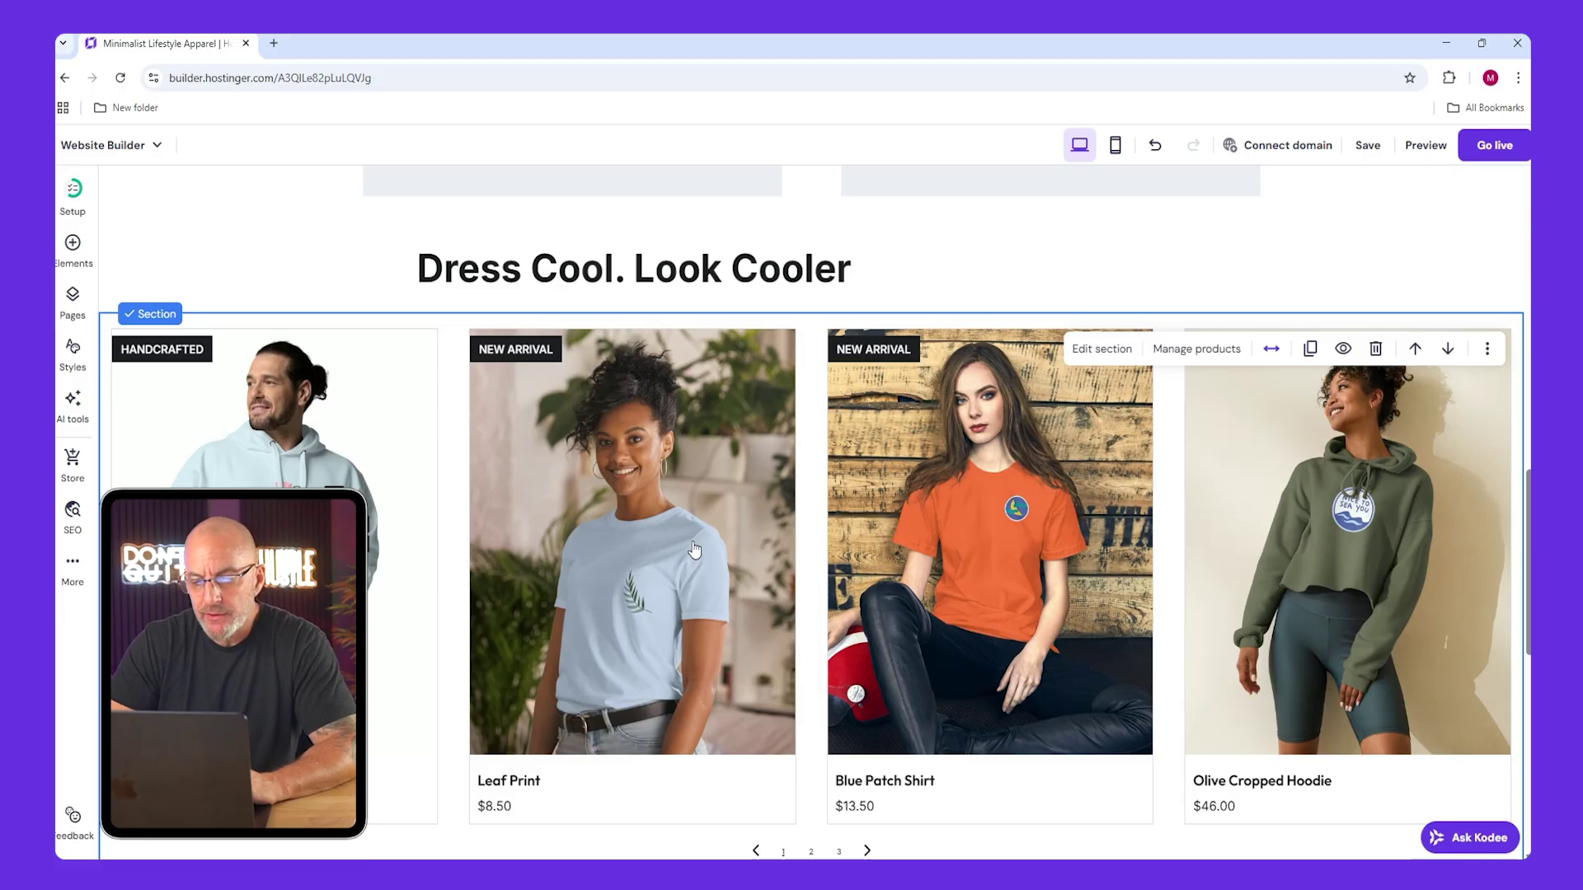
left_click(1104, 350)
left_click(1340, 356)
left_click(1328, 431)
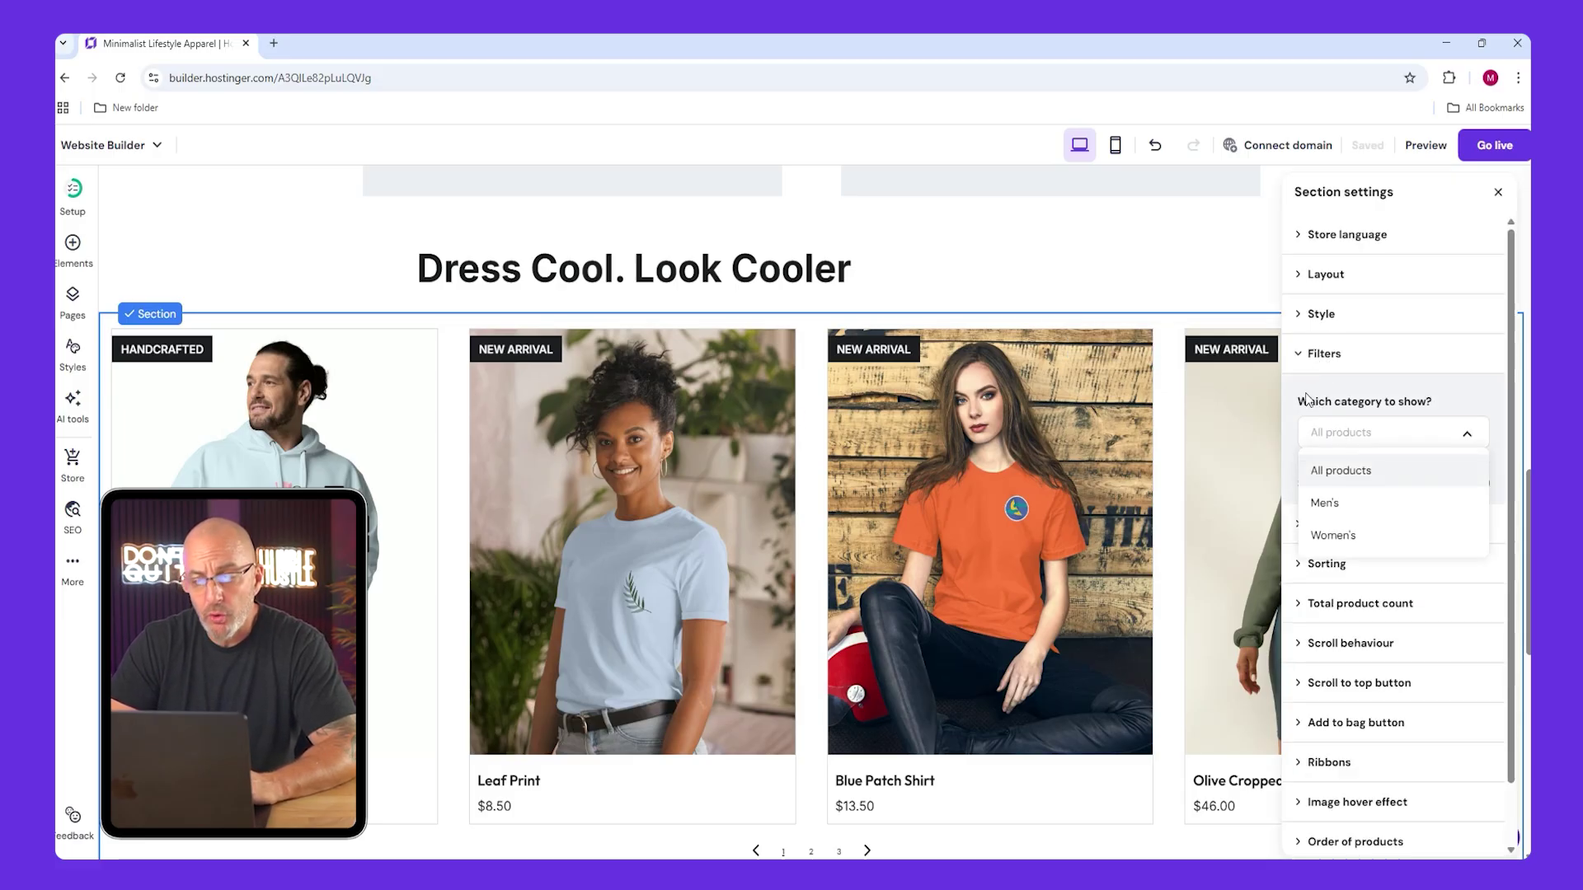
left_click(1336, 422)
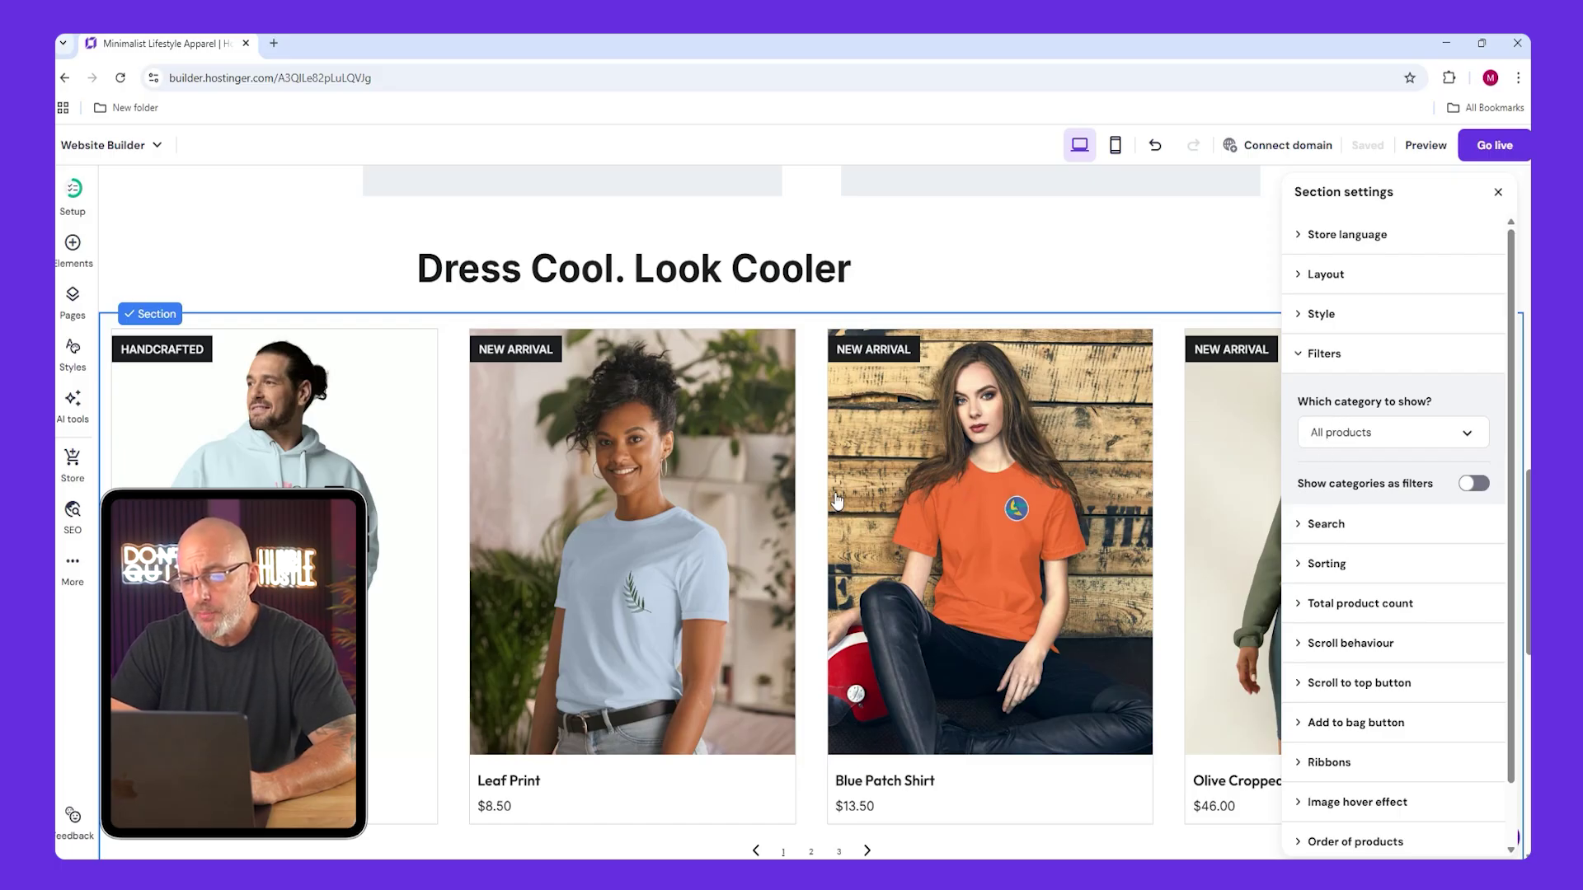
Create a Hoodies store category with its five products assigned.
left_click(73, 459)
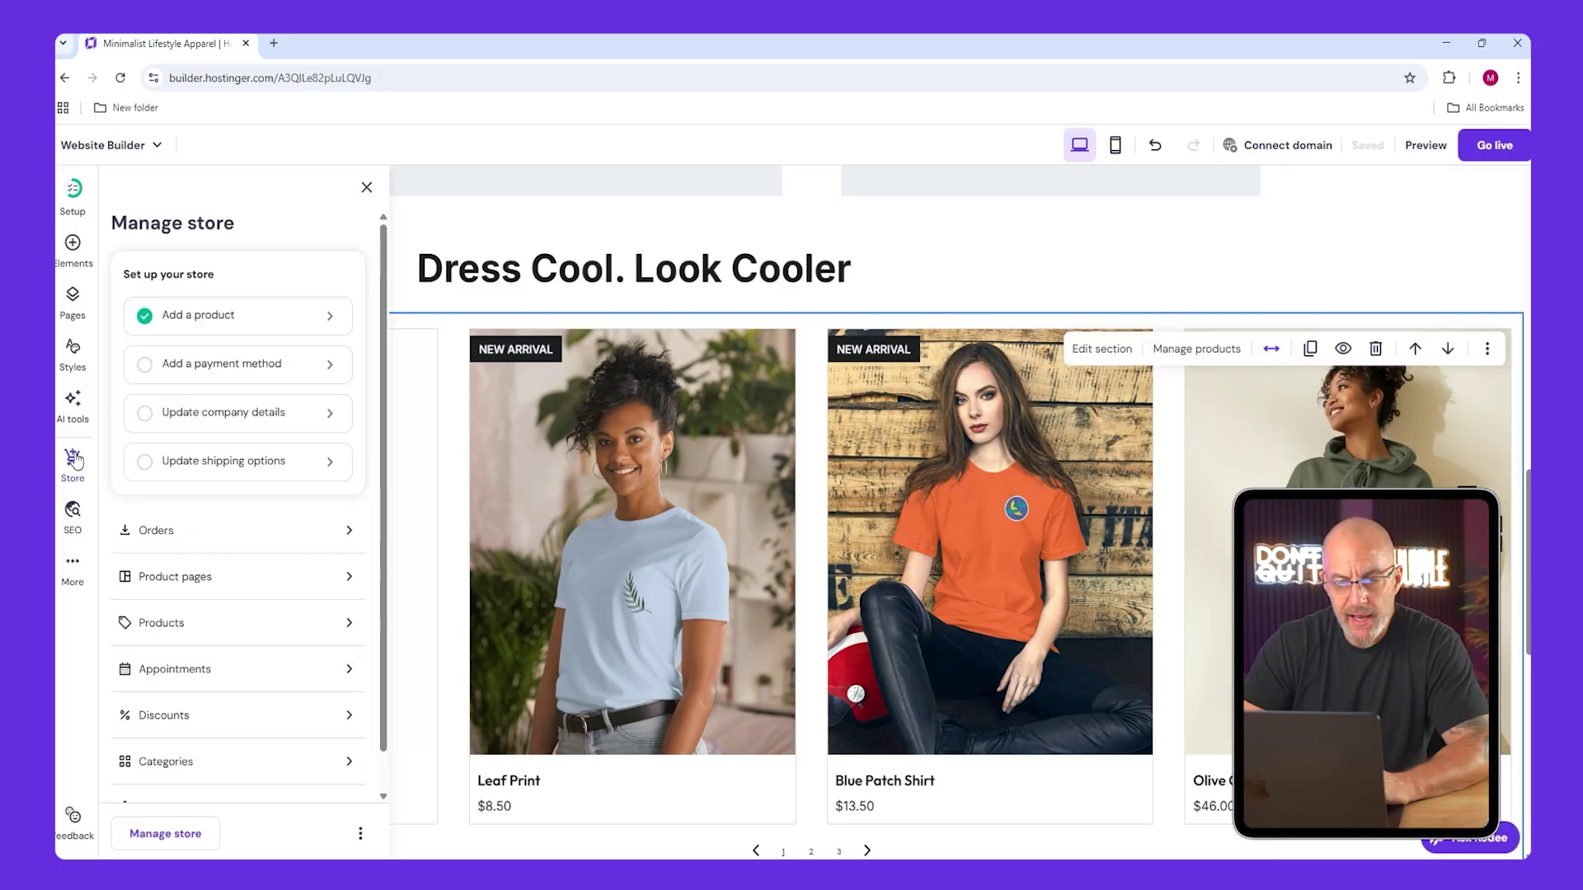
scroll(353, 695, "down", 1)
left_click(319, 724)
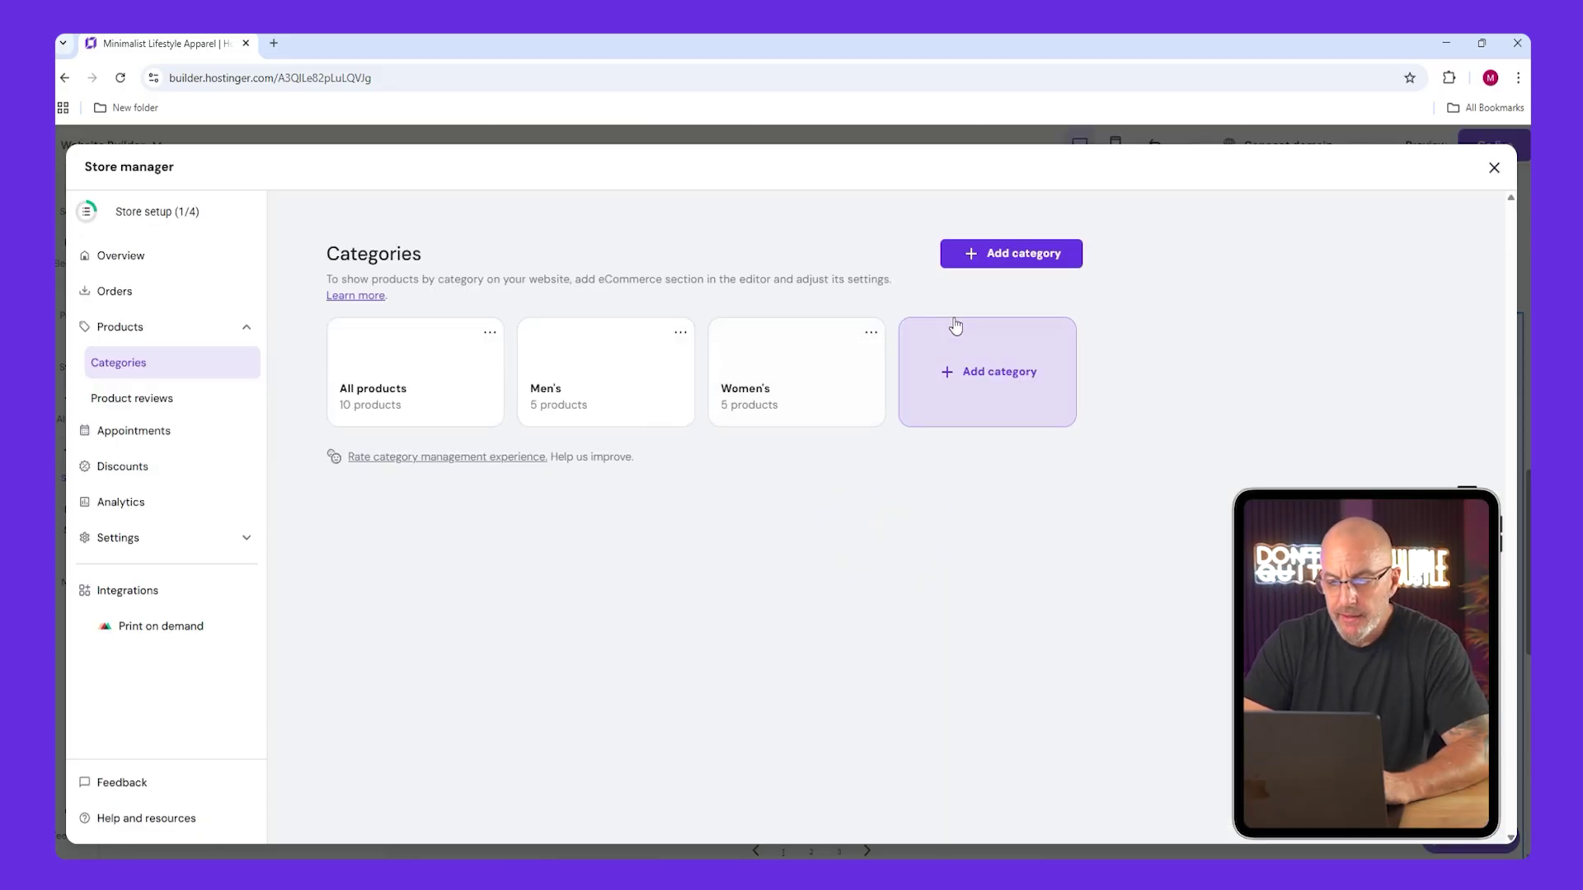
left_click(975, 251)
left_click(487, 428)
type("Hood")
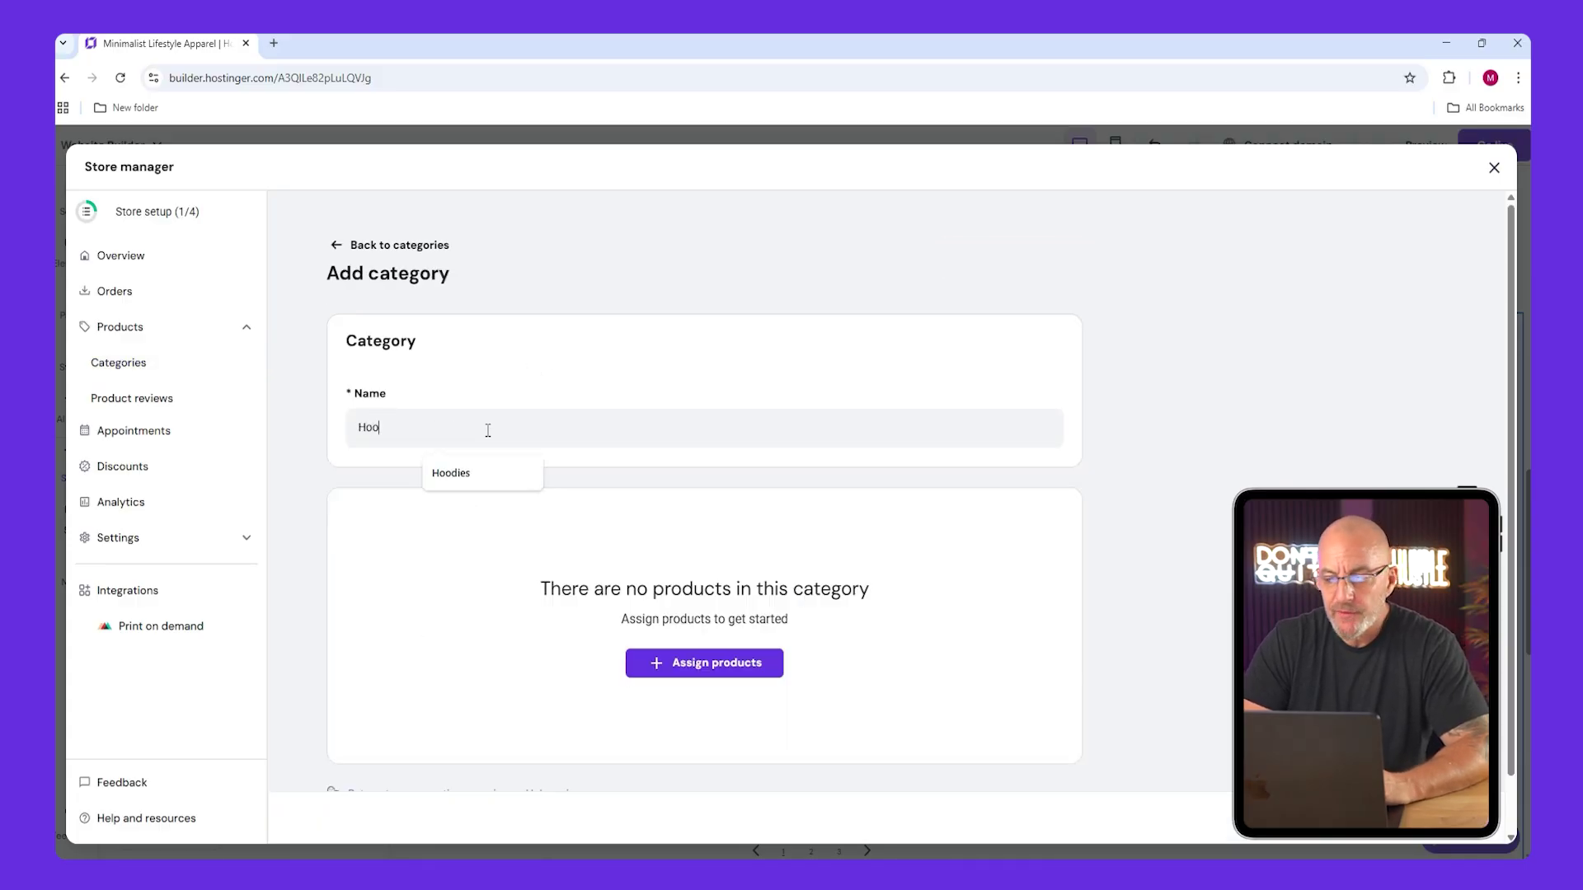
left_click(493, 481)
left_click(704, 663)
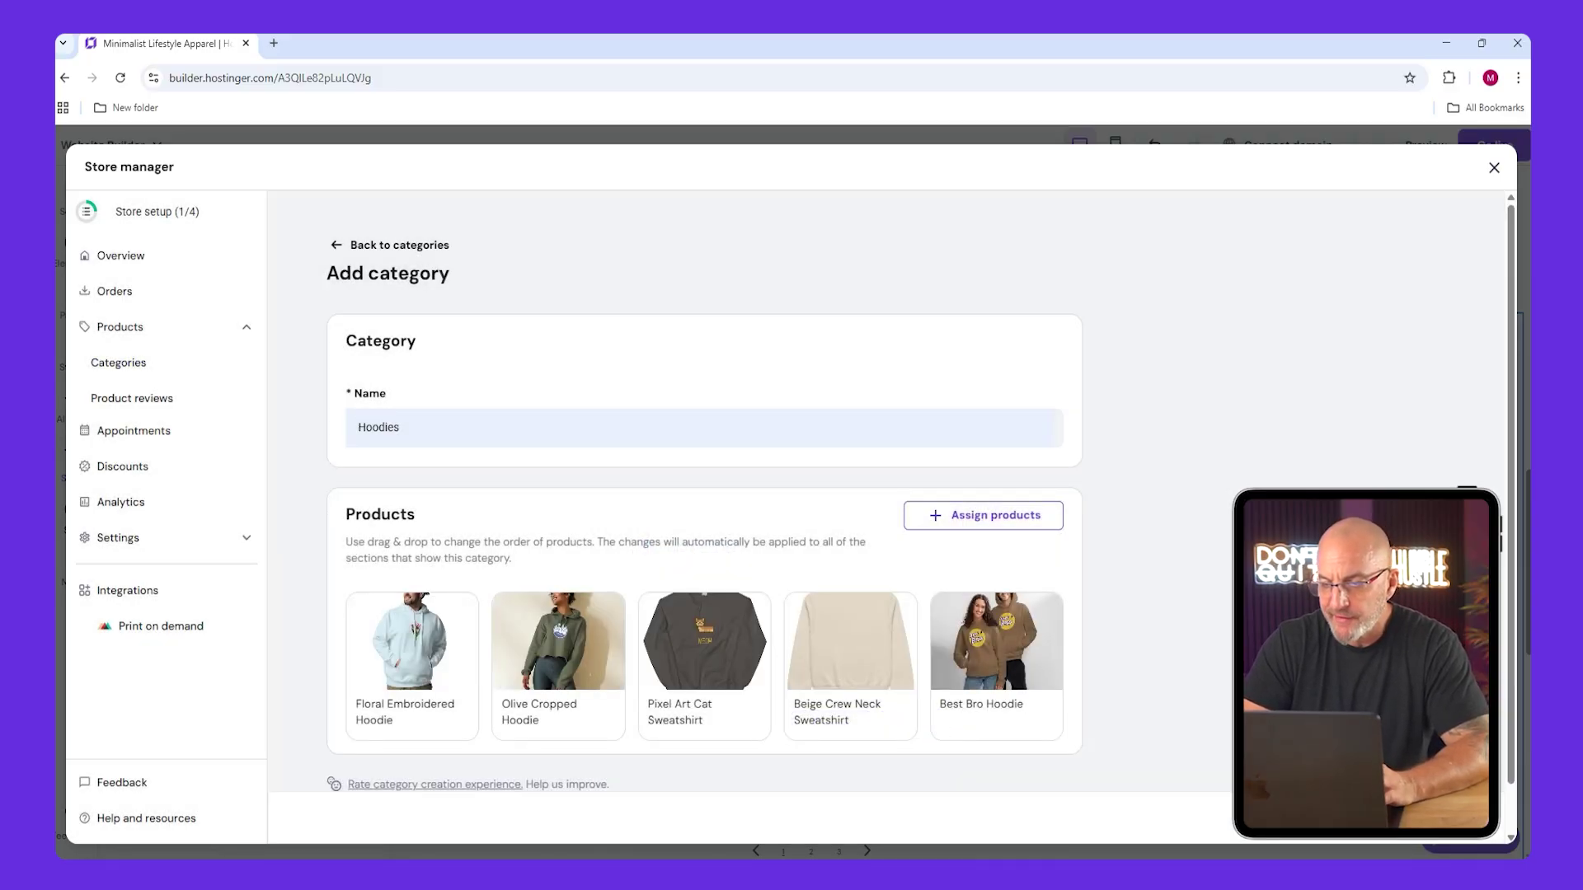
left_click(1385, 819)
left_click(1494, 168)
Filter the Dress Cool product grid to show only the Hoodies category.
left_click(1099, 350)
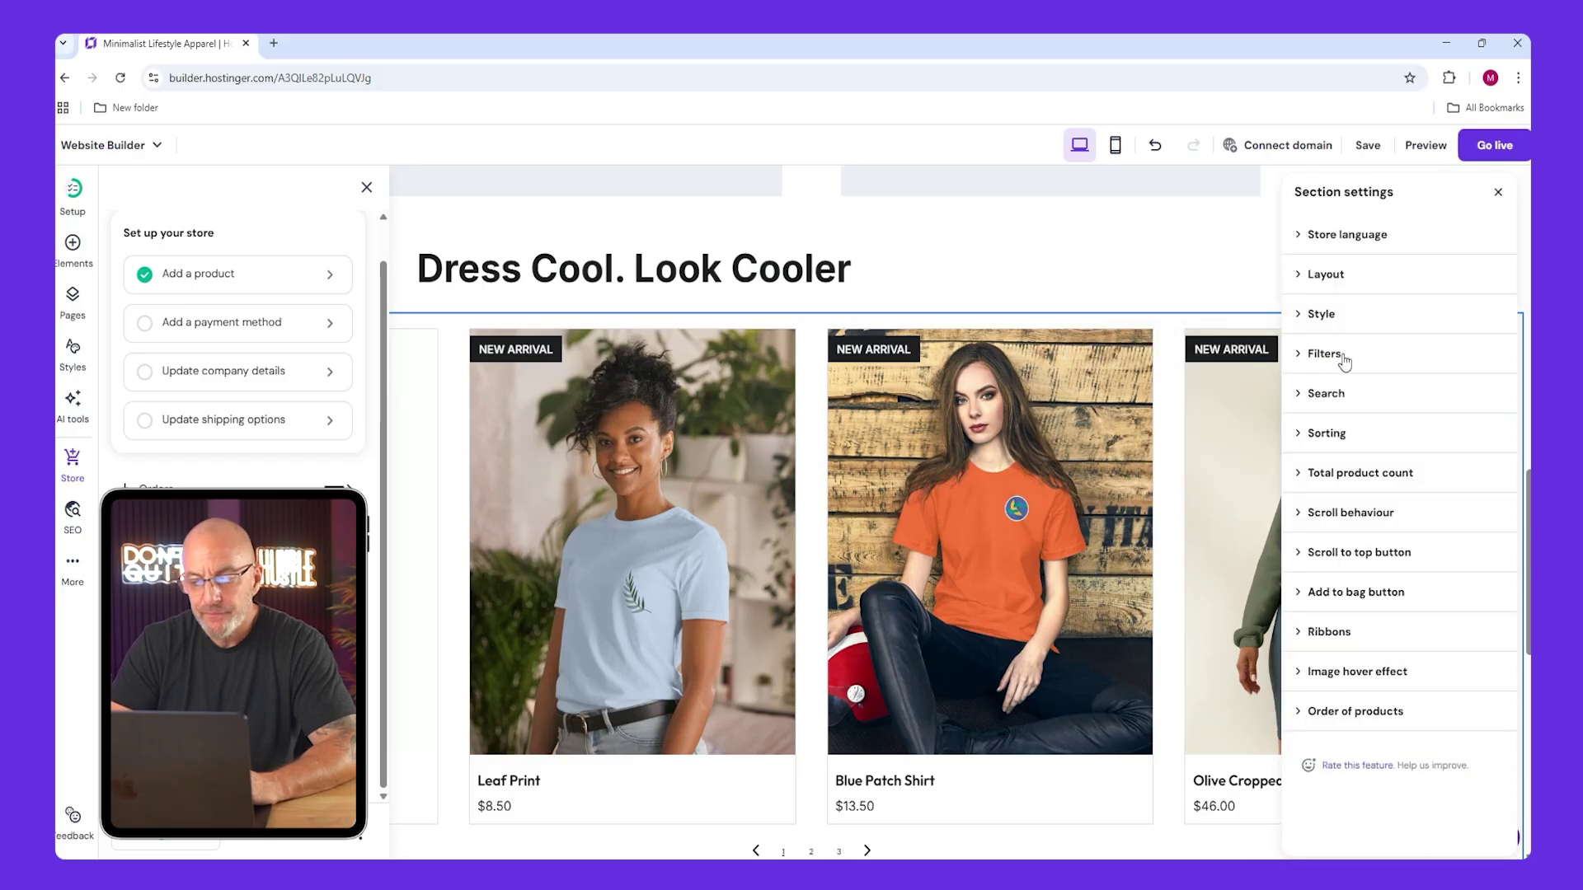
left_click(1325, 354)
left_click(1350, 432)
left_click(1333, 504)
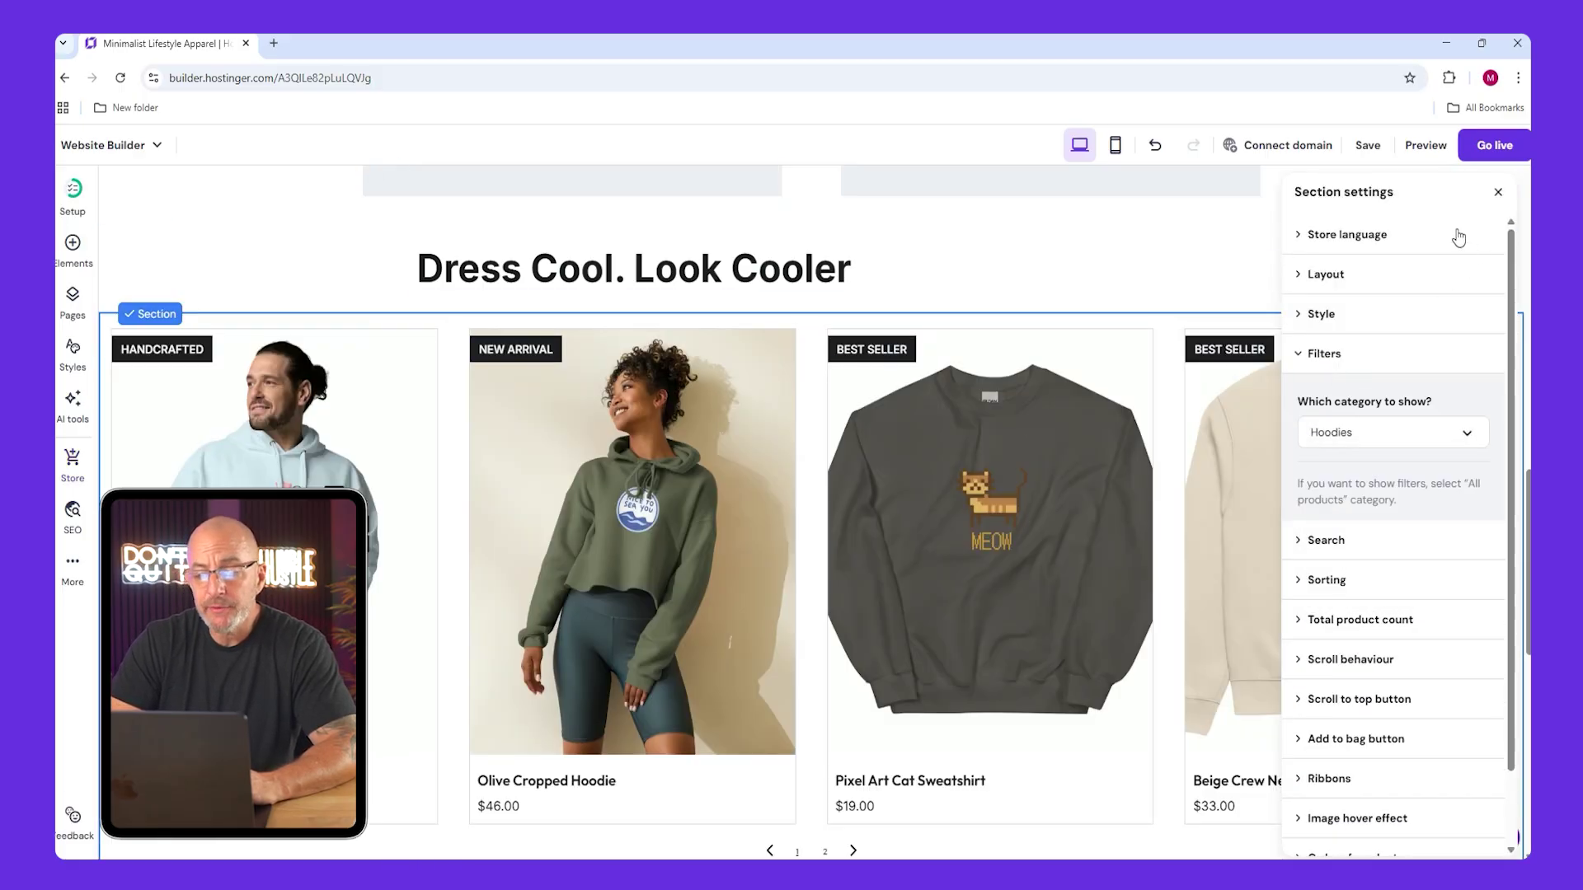
left_click(1498, 192)
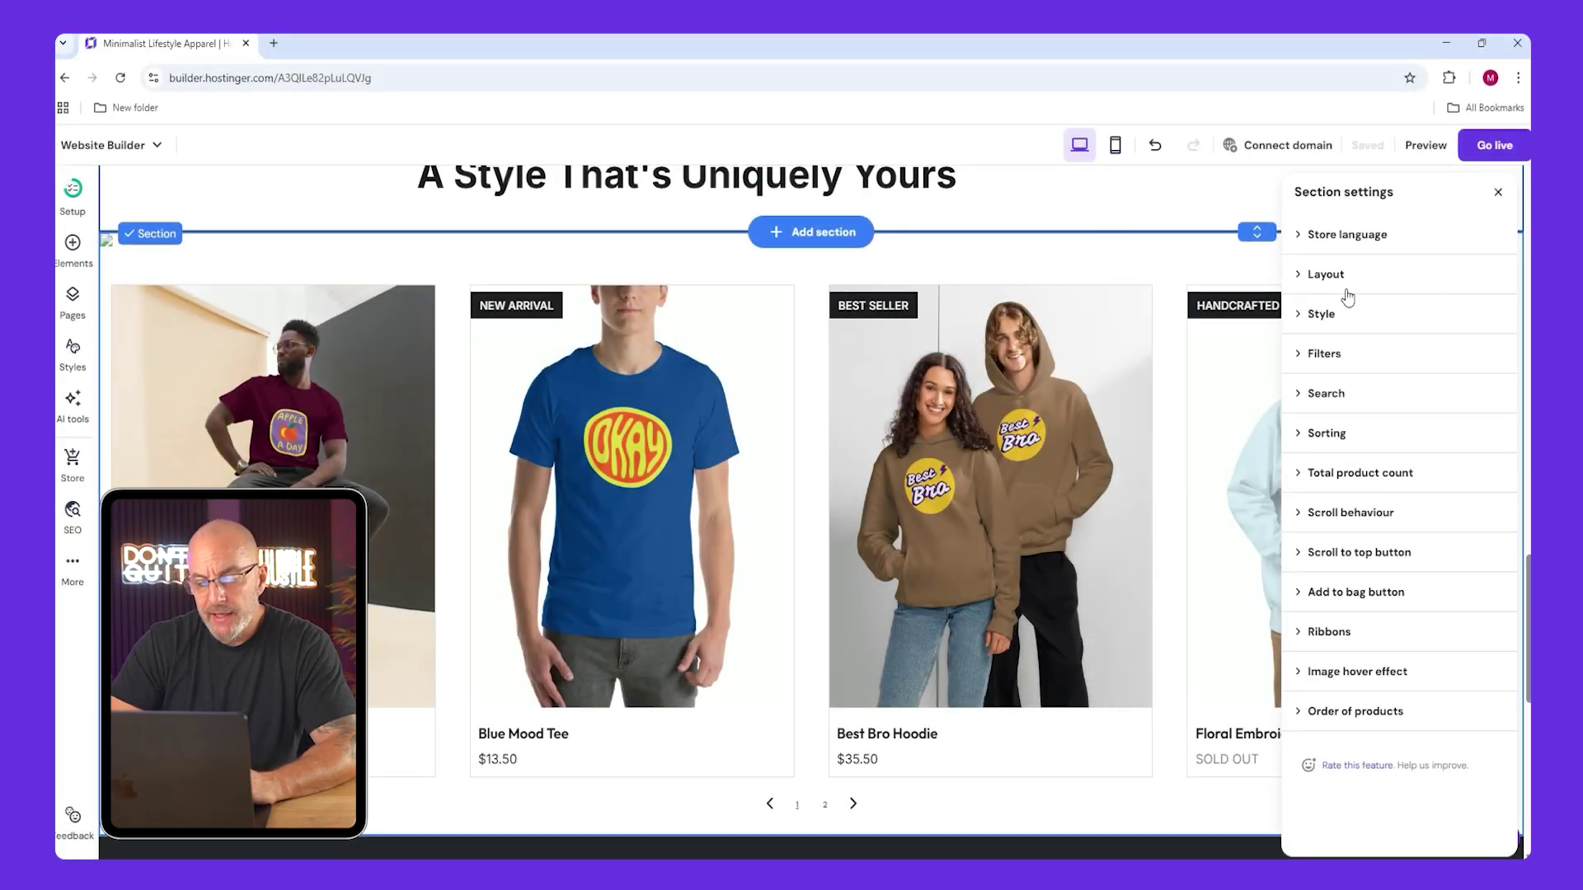
Keep the hoodie grid full width with four columns, 0 corner radius and 43 column spacing.
left_click(1302, 277)
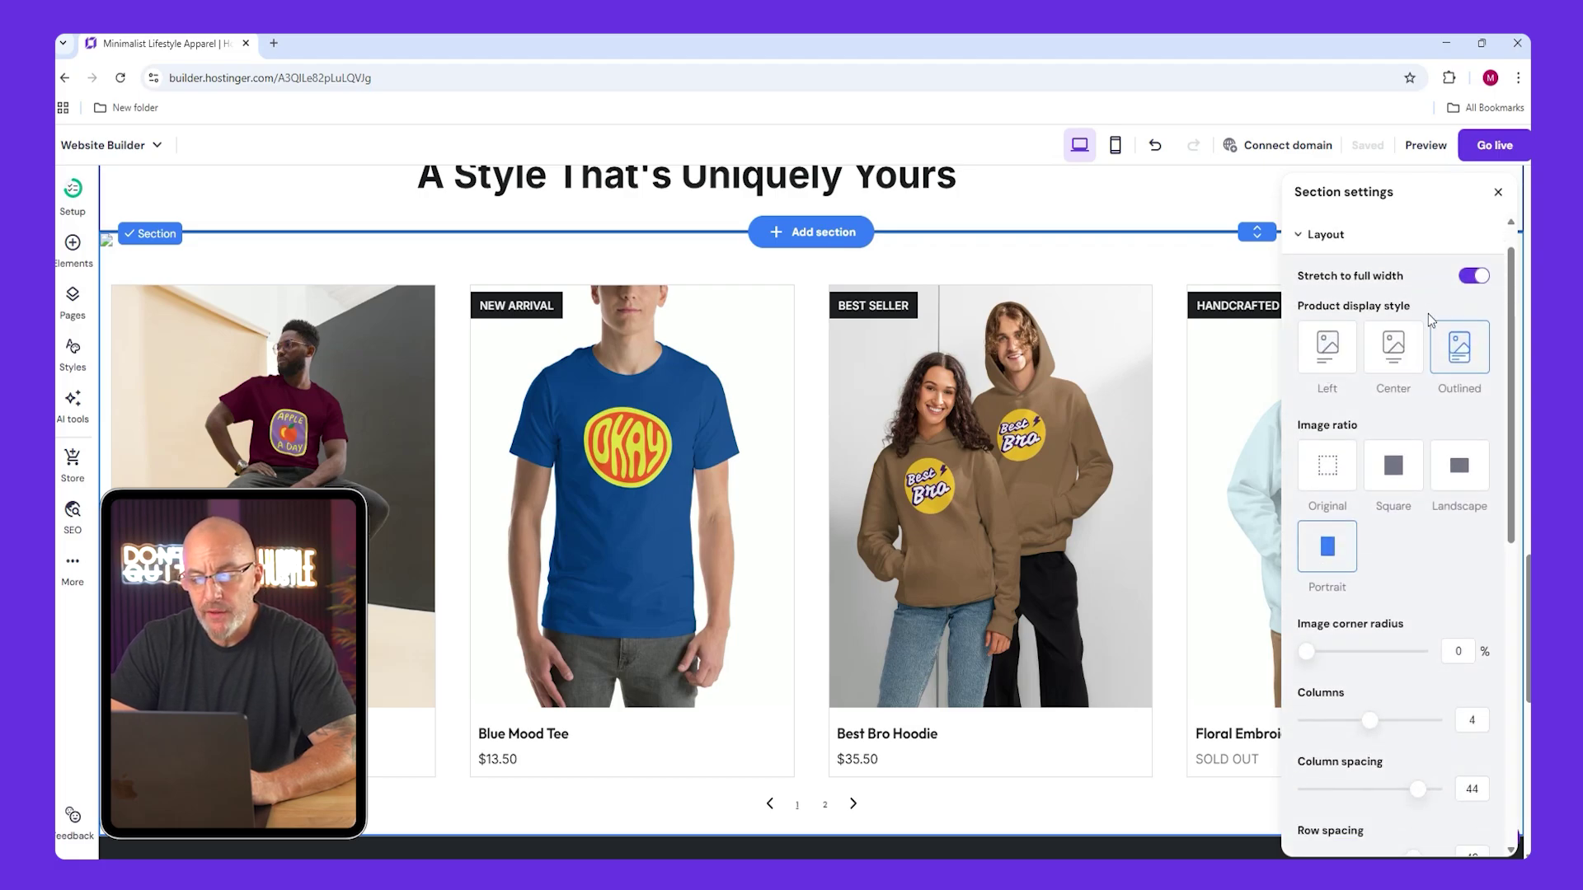
left_click(1473, 276)
left_click(1473, 276)
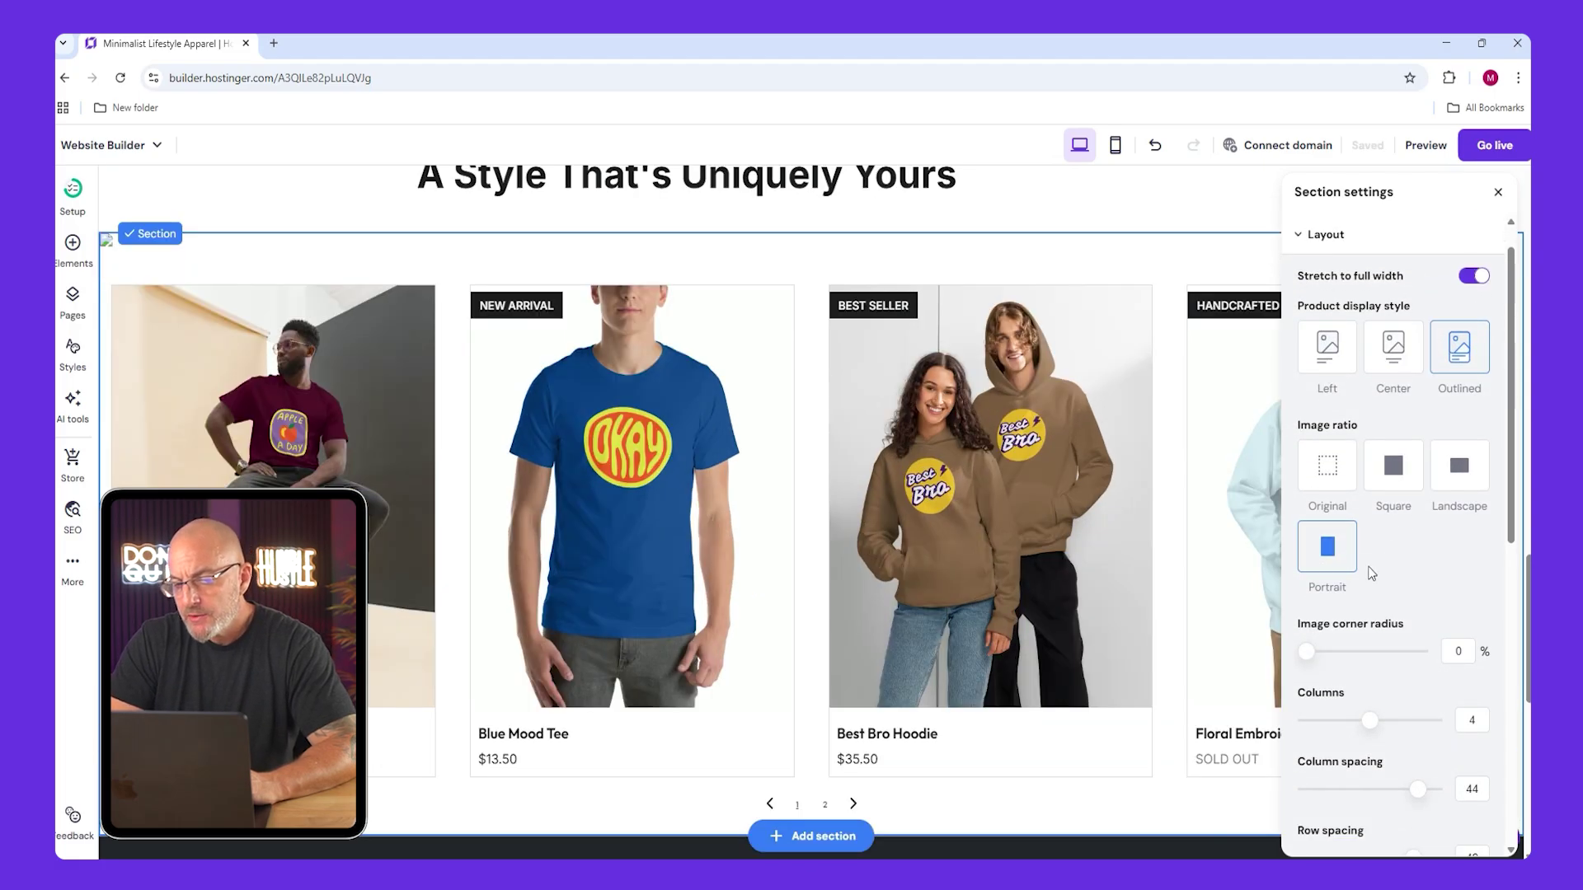
scroll(1394, 495, "down", 2)
left_click_drag(1325, 487, 1277, 500)
left_click_drag(1373, 561, 1433, 559)
scroll(583, 492, "up", 1)
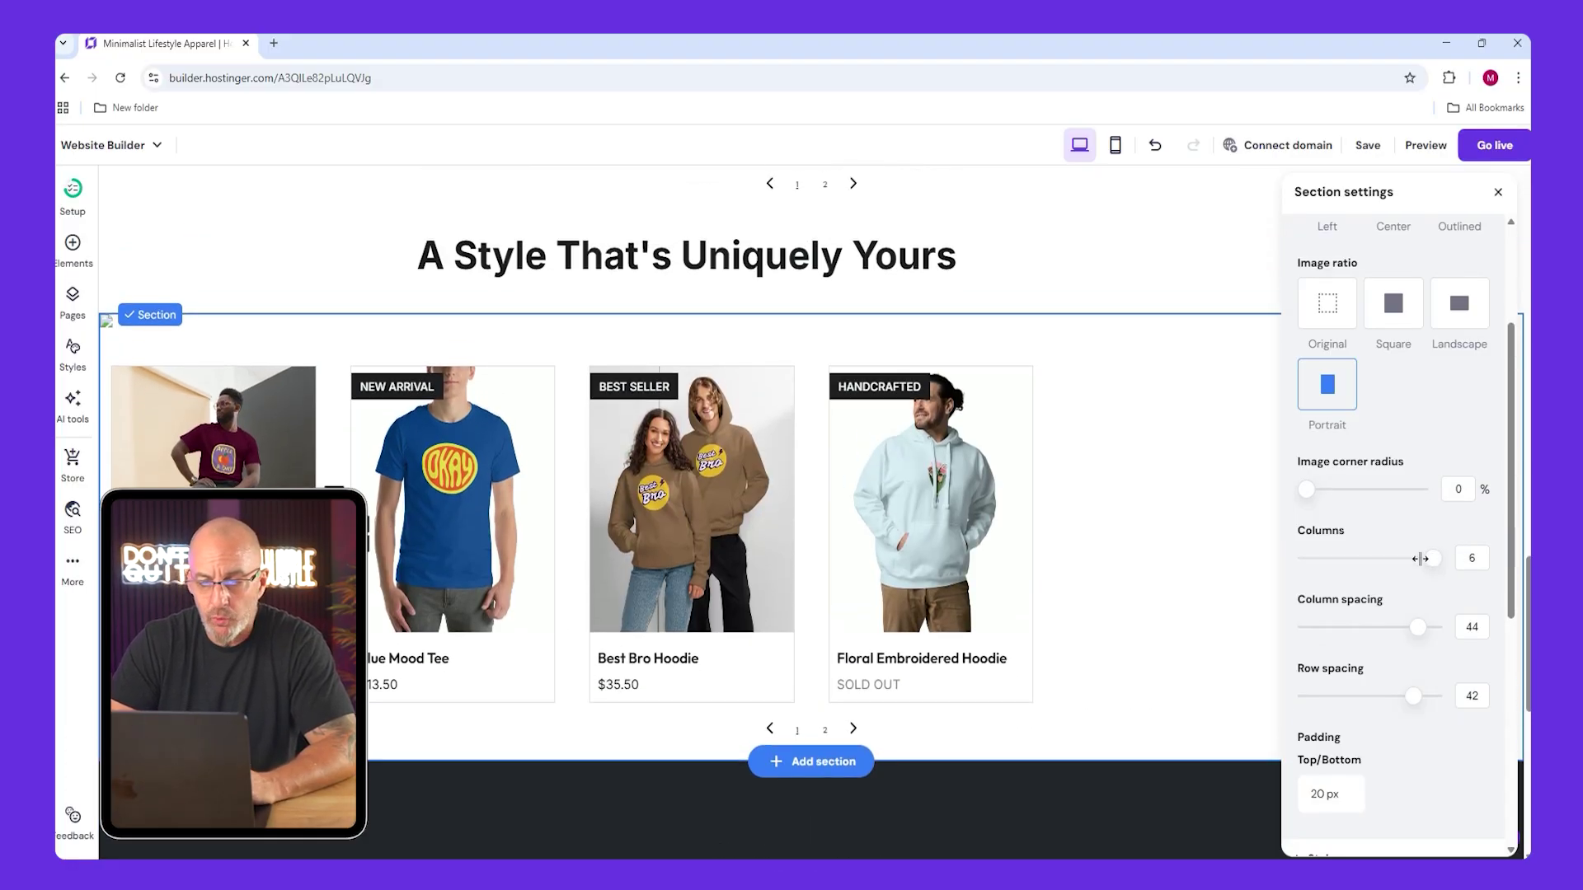
mouse_move(1420, 559)
left_mouse_down()
mouse_move(1364, 555)
mouse_move(1415, 546)
left_mouse_up()
scroll(1402, 553, "down", 1)
scroll(1415, 545, "down", 1)
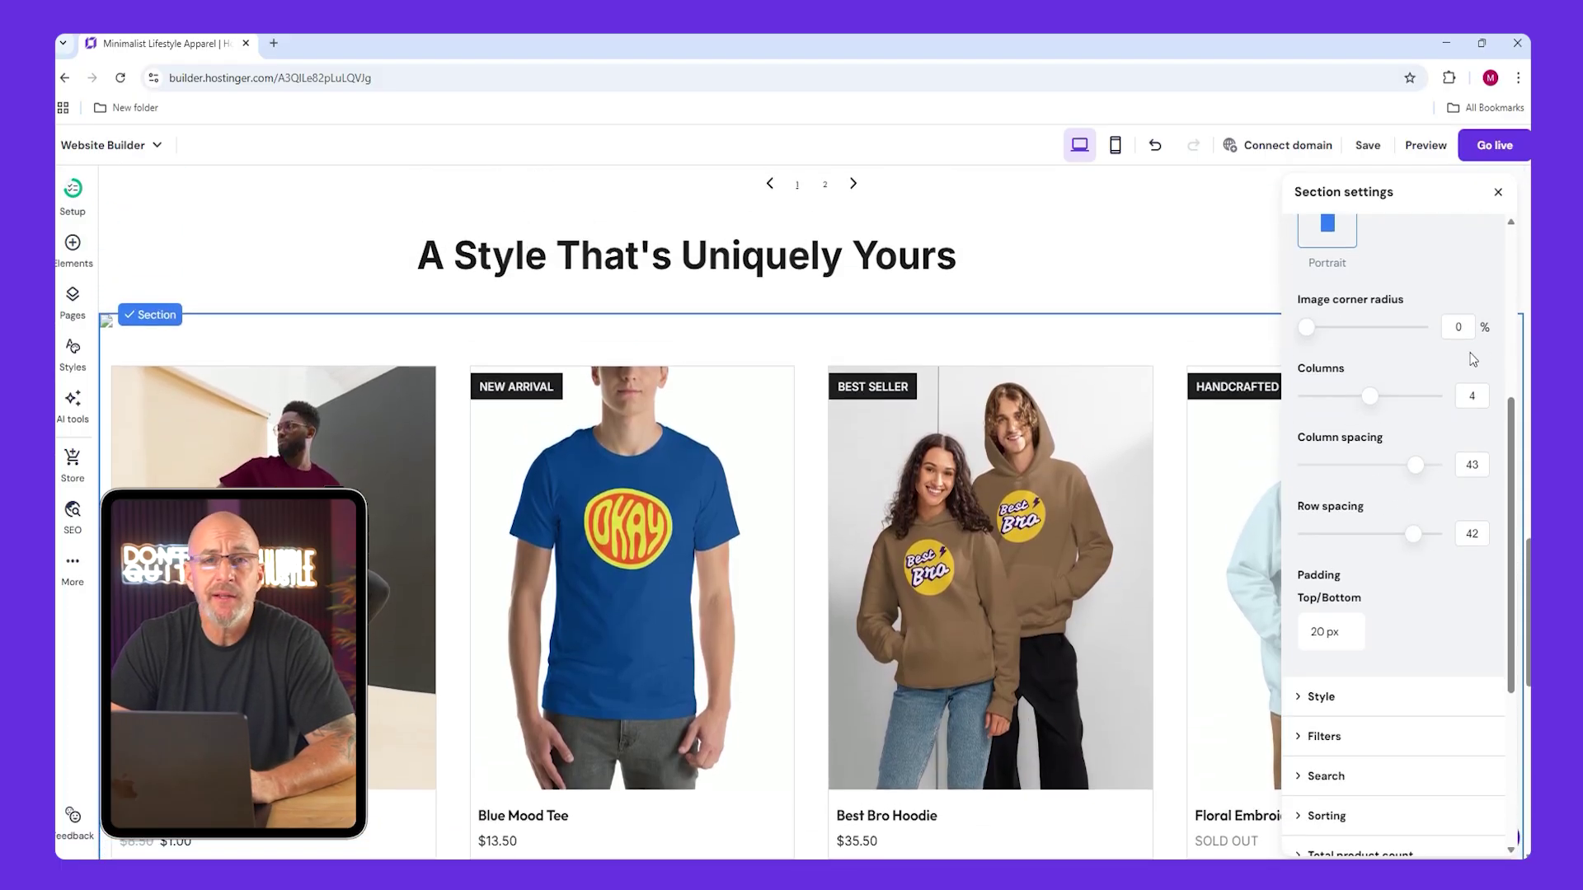
scroll(1474, 359, "up", 10)
scroll(812, 528, "down", 2)
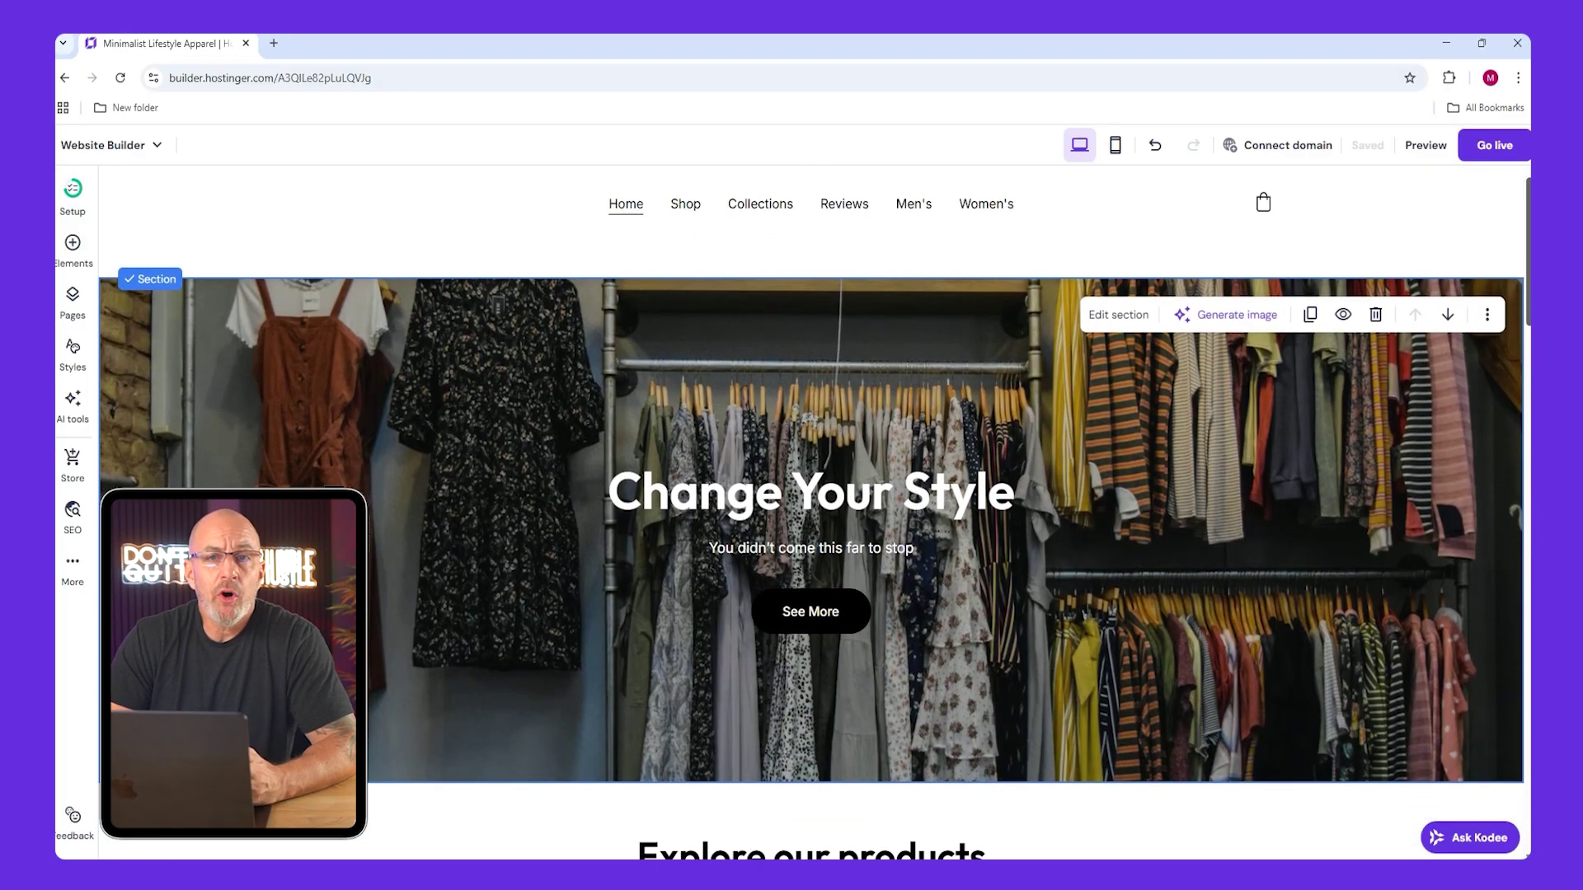
scroll(1332, 333, "down", 6)
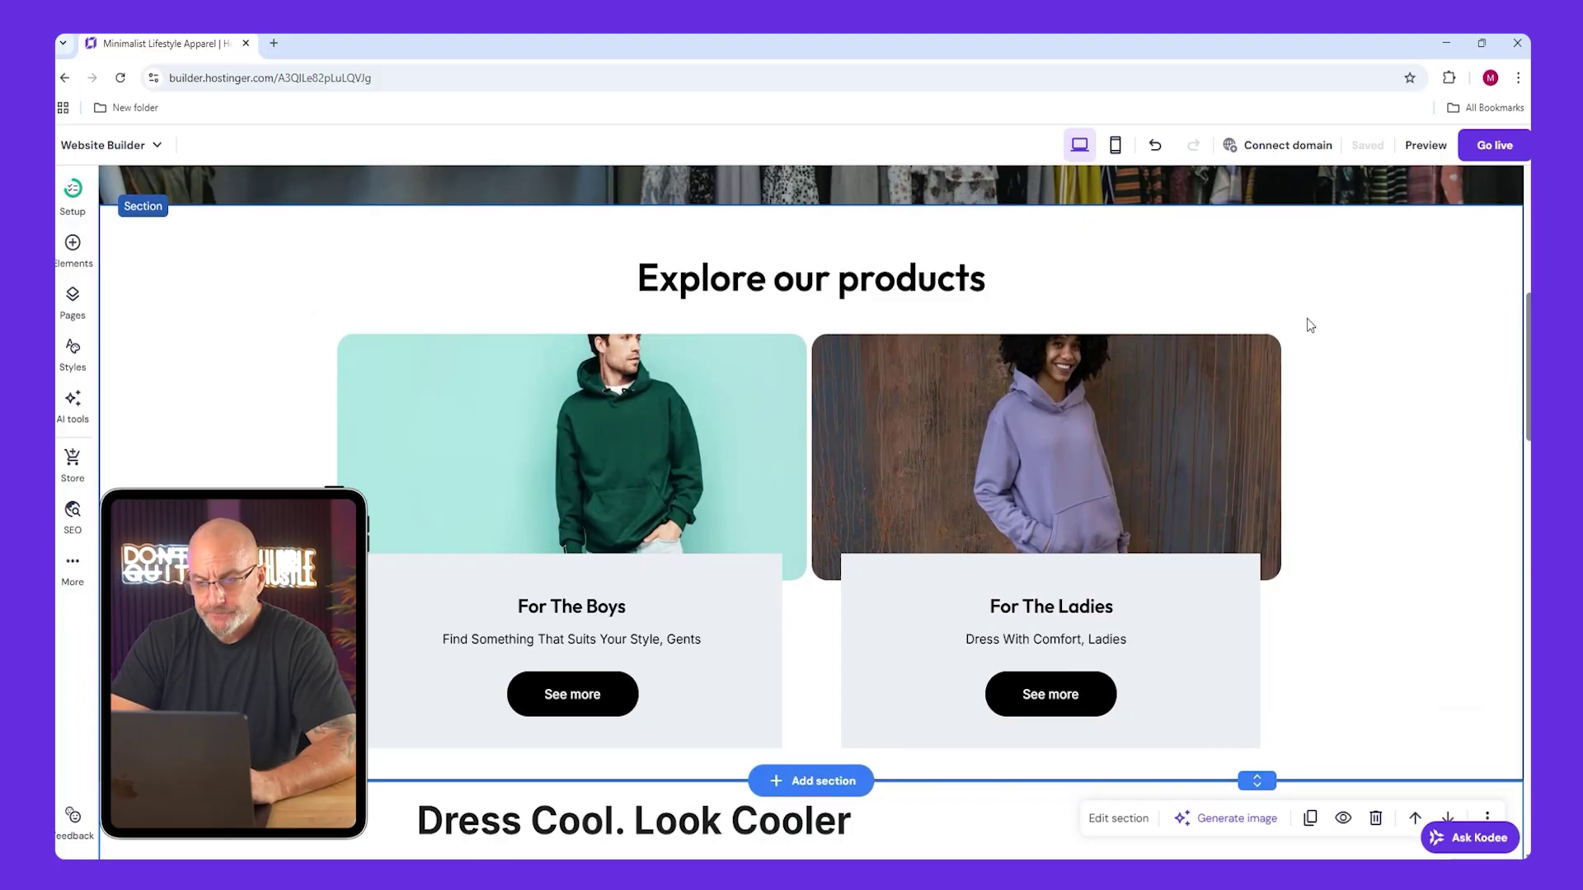
scroll(795, 396, "down", 5)
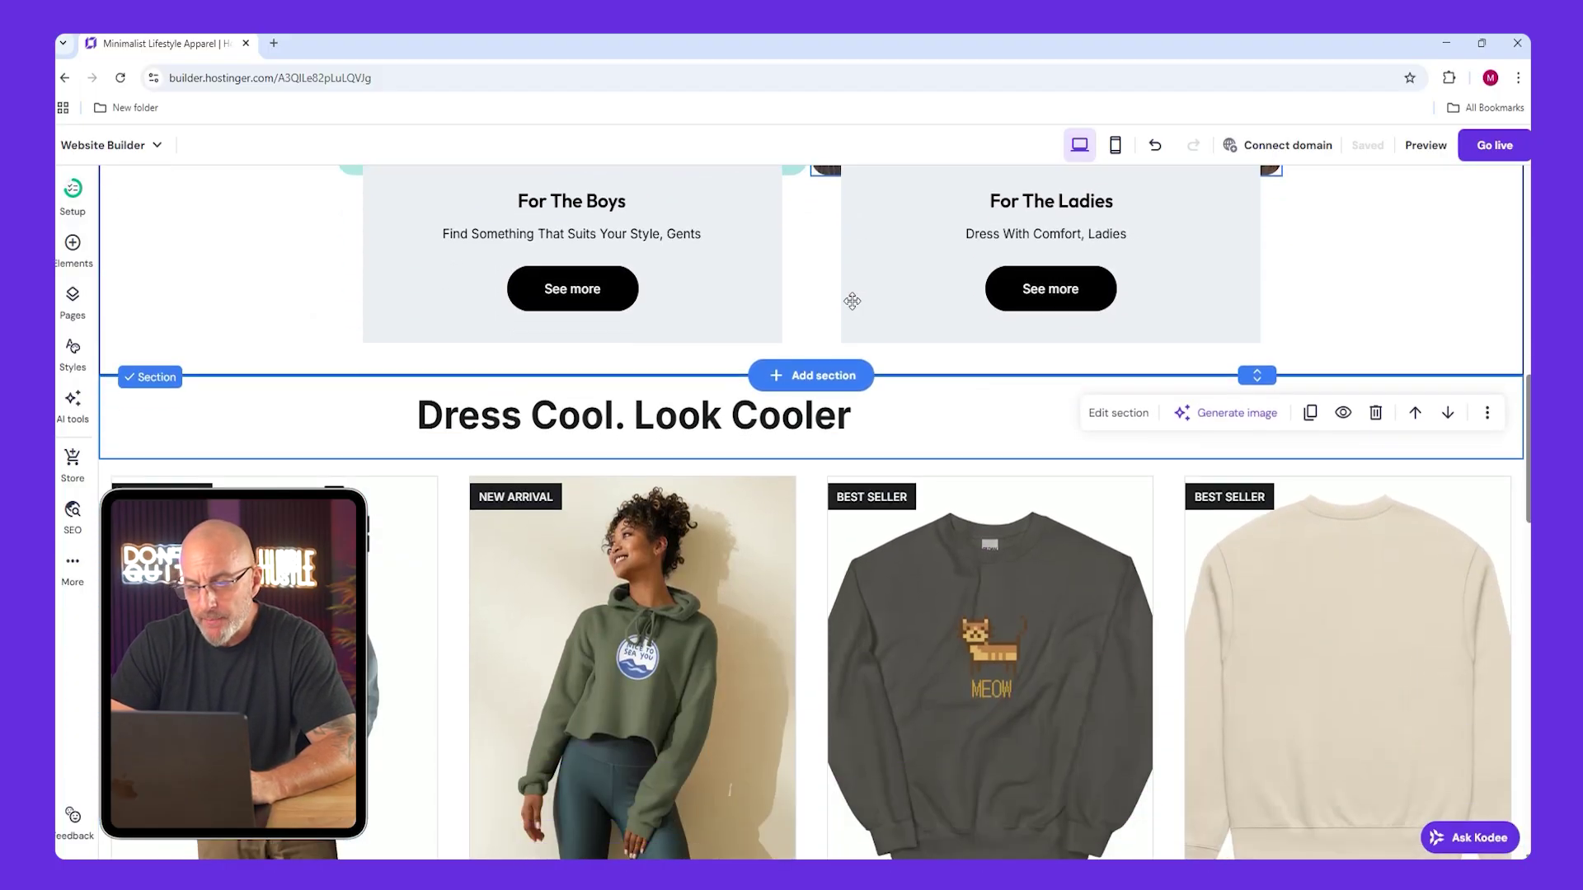
scroll(852, 301, "down", 9)
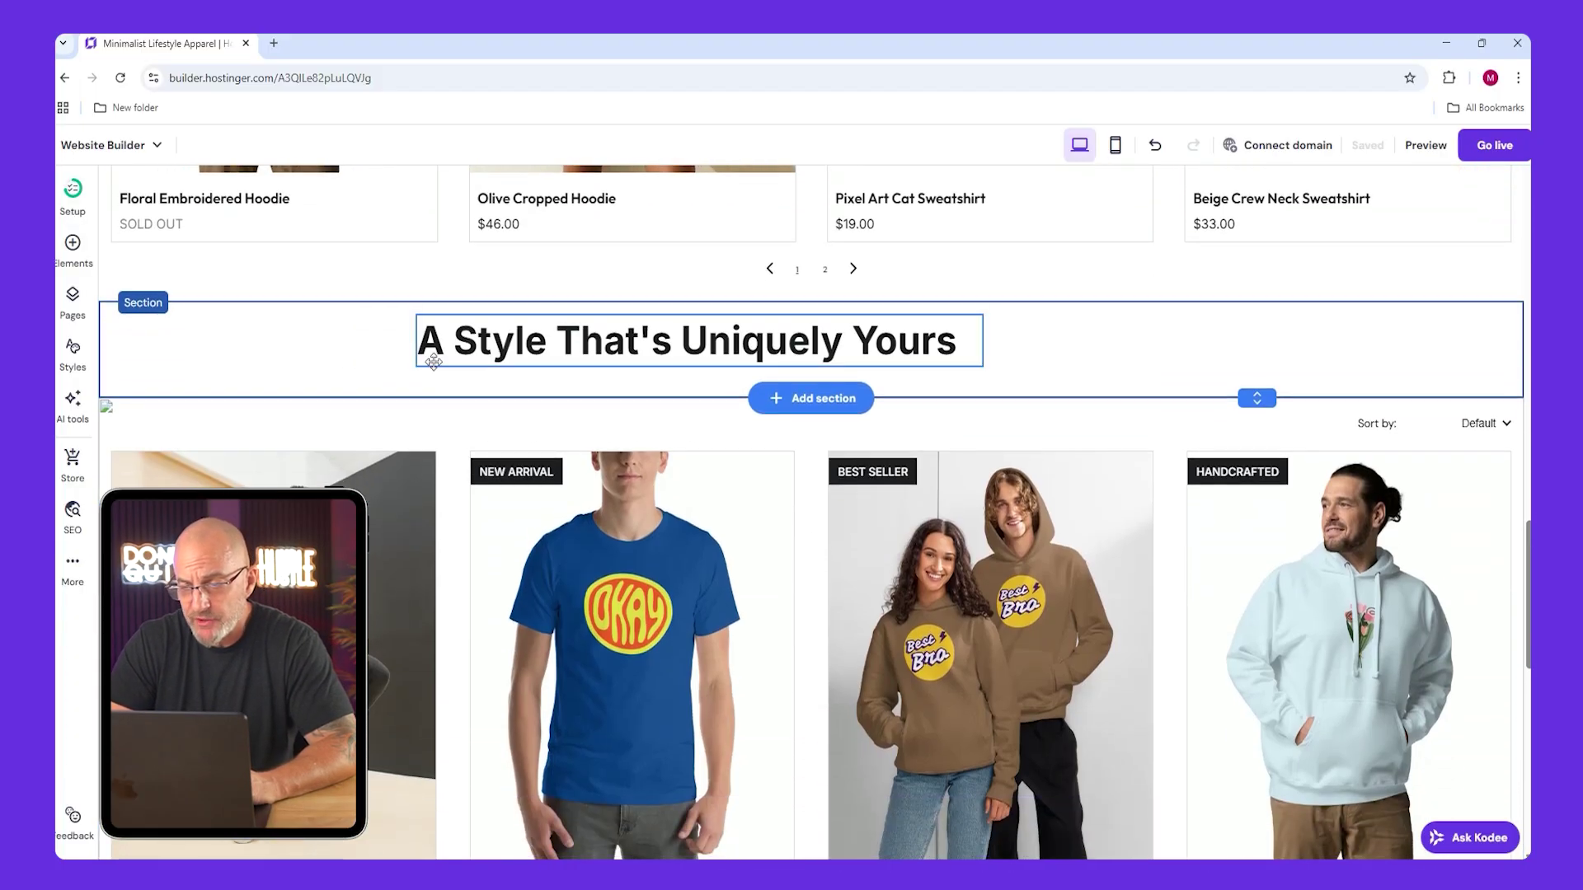
scroll(742, 421, "down", 8)
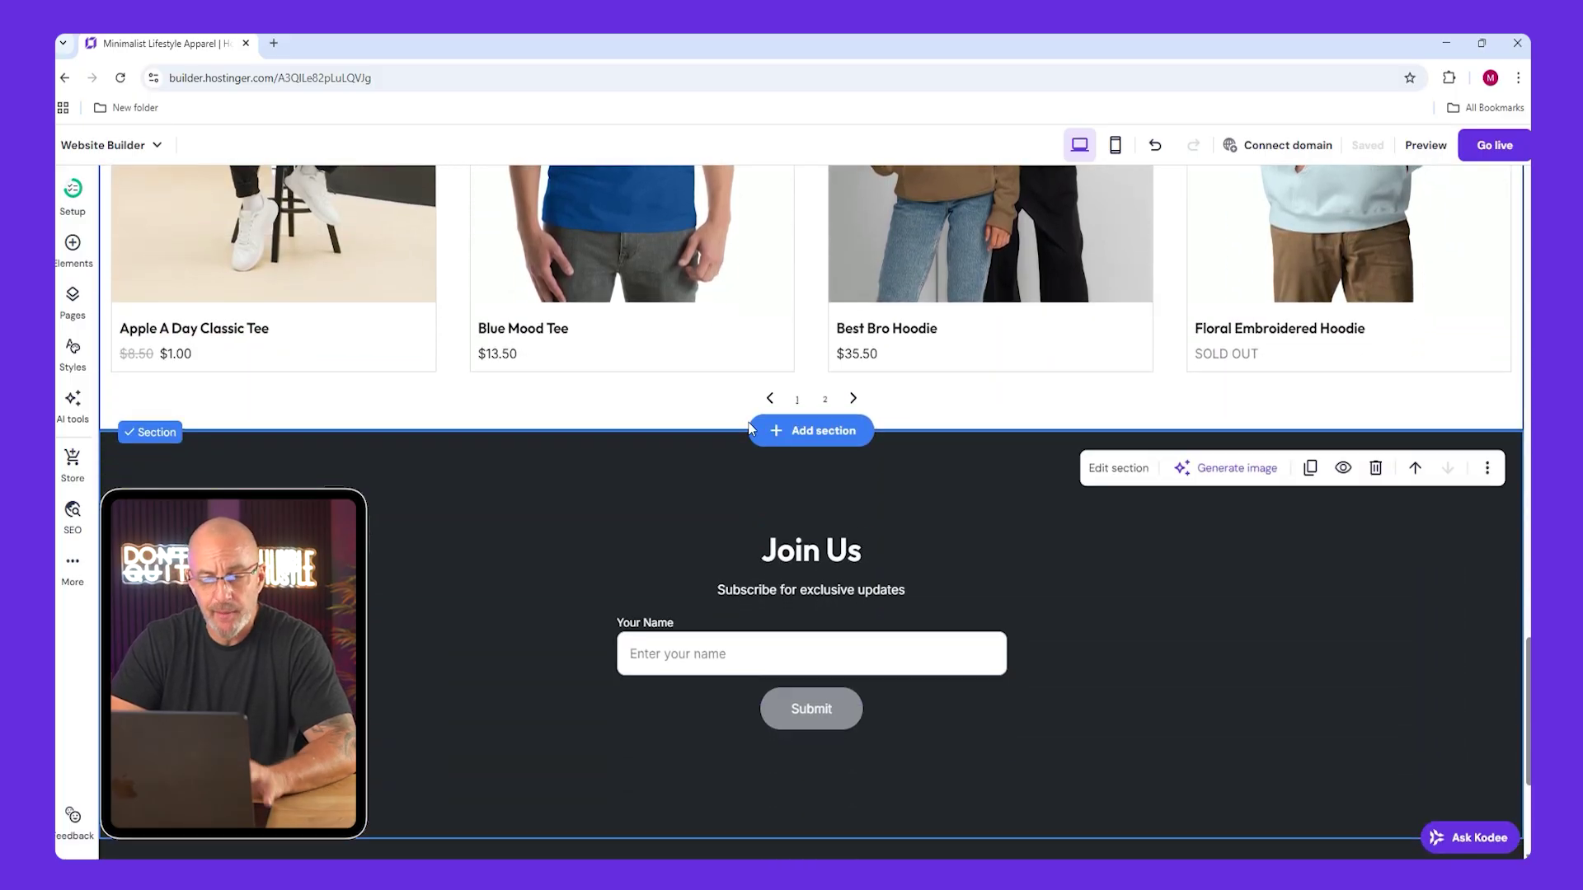
scroll(750, 428, "down", 3)
scroll(740, 414, "up", 10)
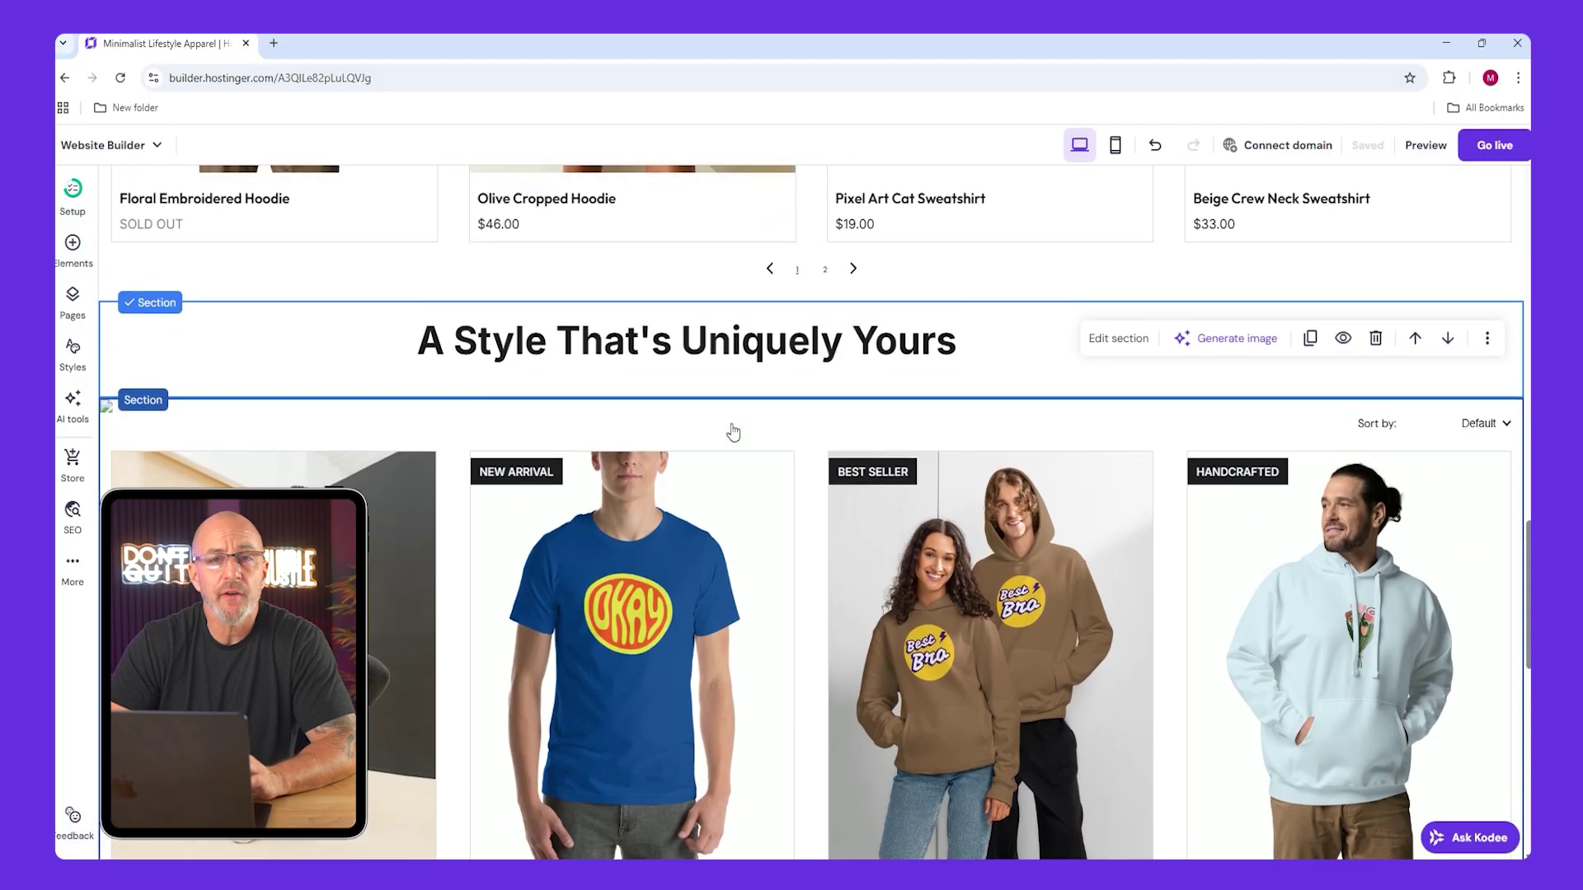
scroll(733, 432, "up", 20)
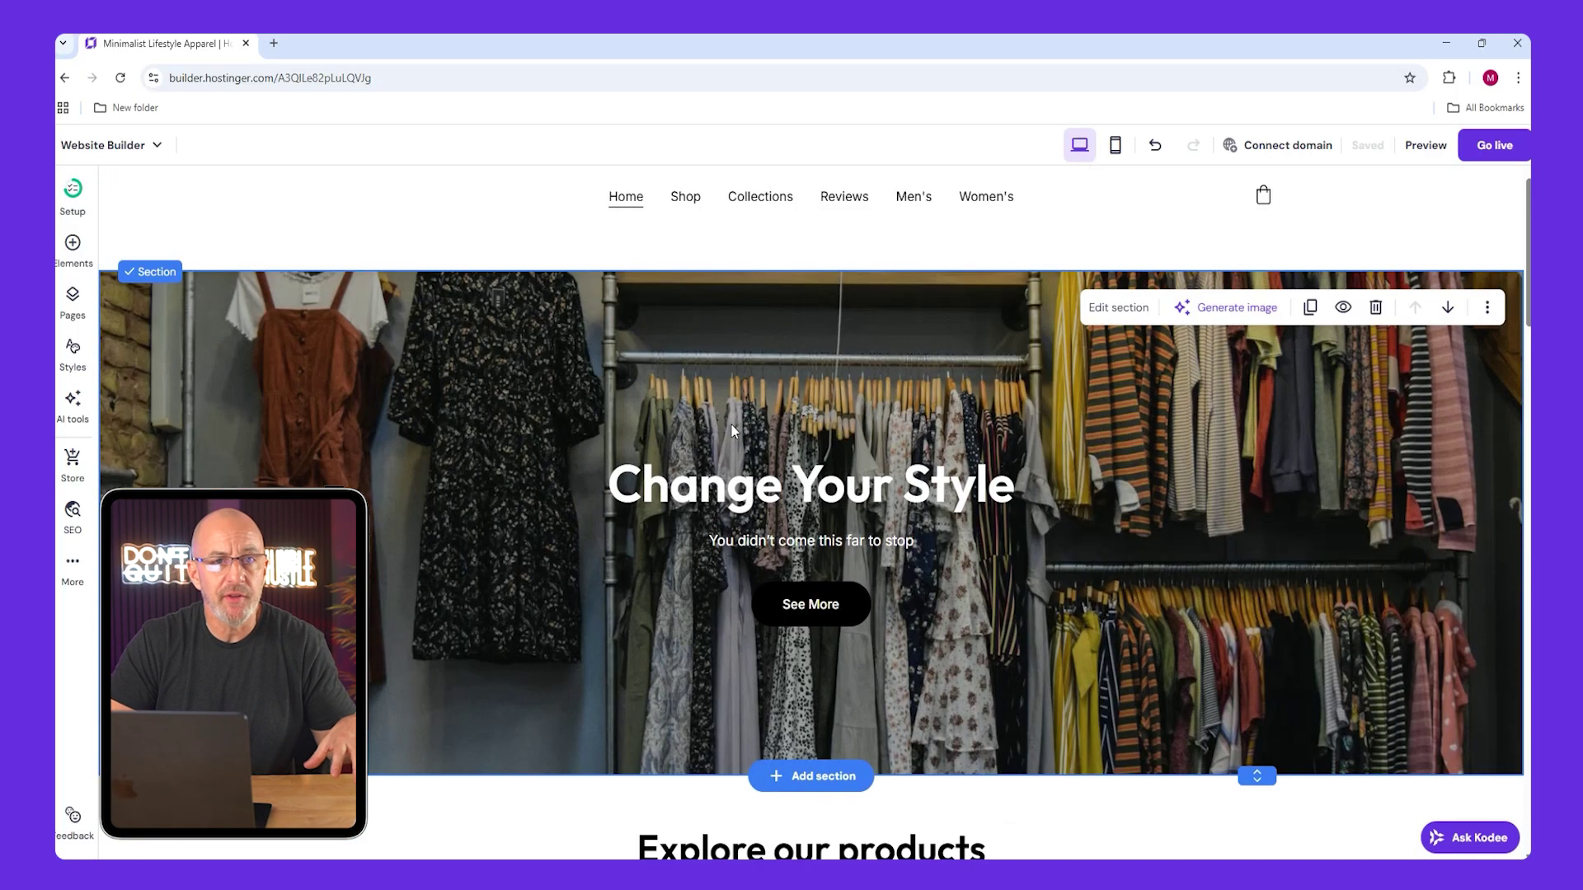
scroll(730, 424, "up", 2)
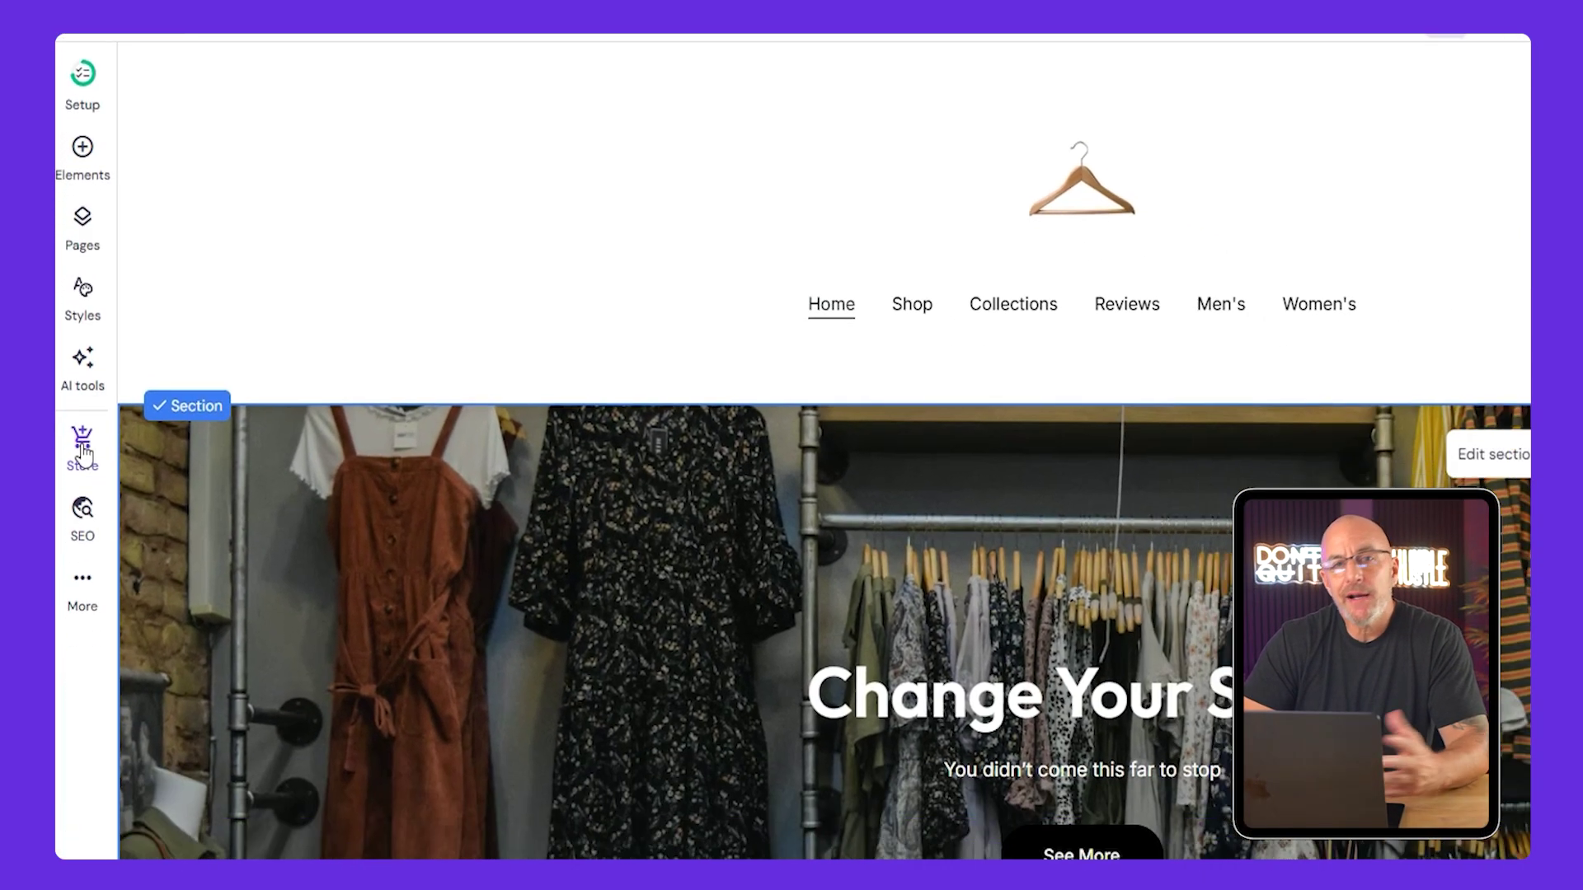
Open the Store panel and scroll through its Manage store setup checklist.
left_click(83, 524)
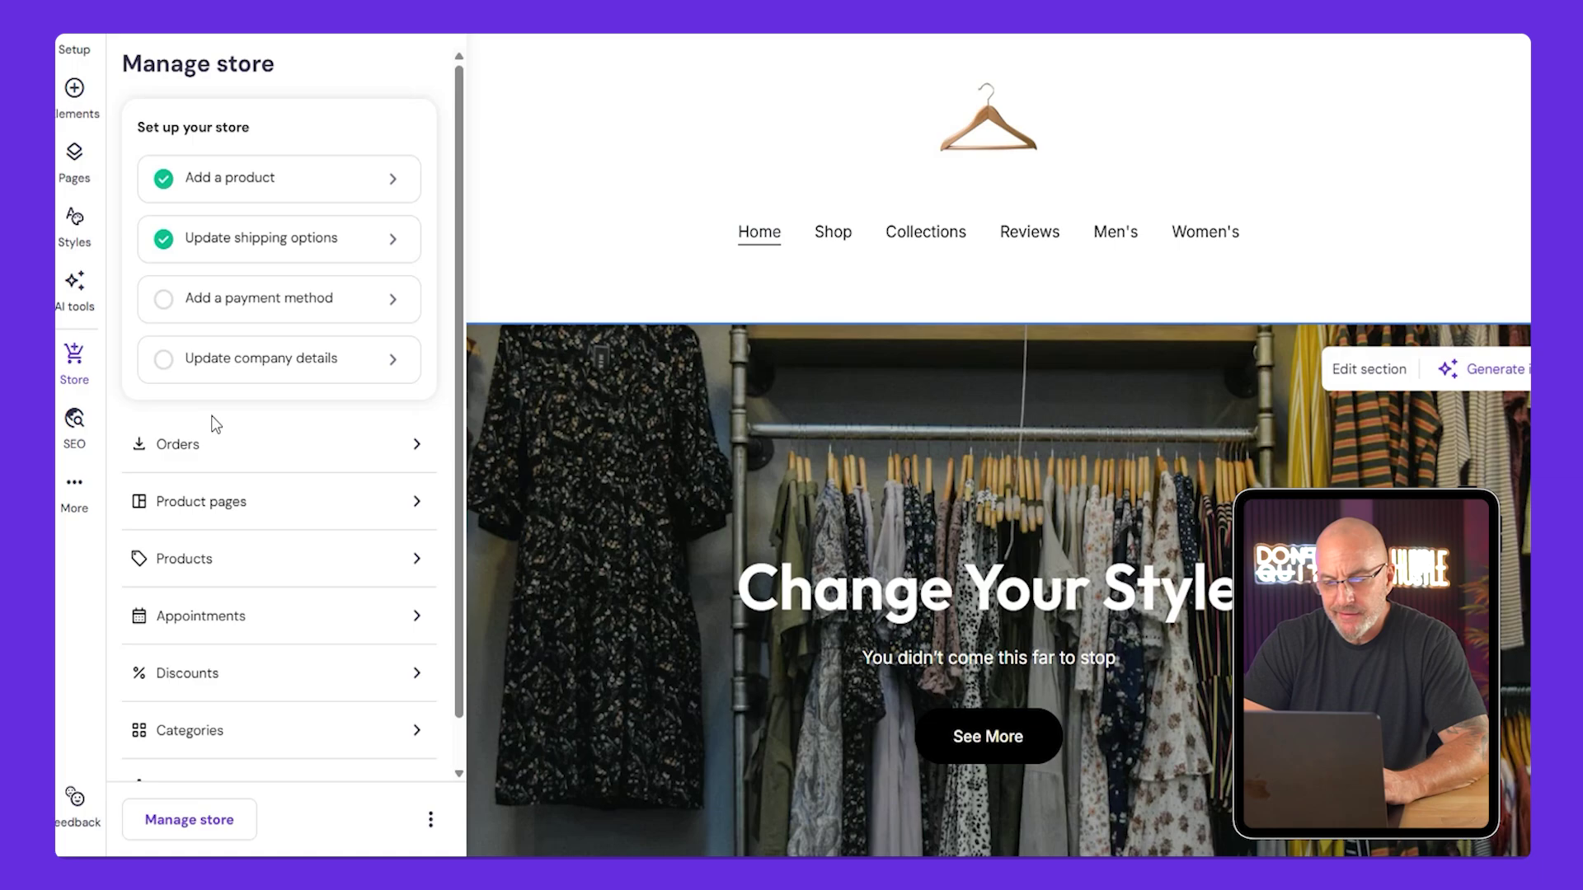
scroll(247, 701, "down", 1)
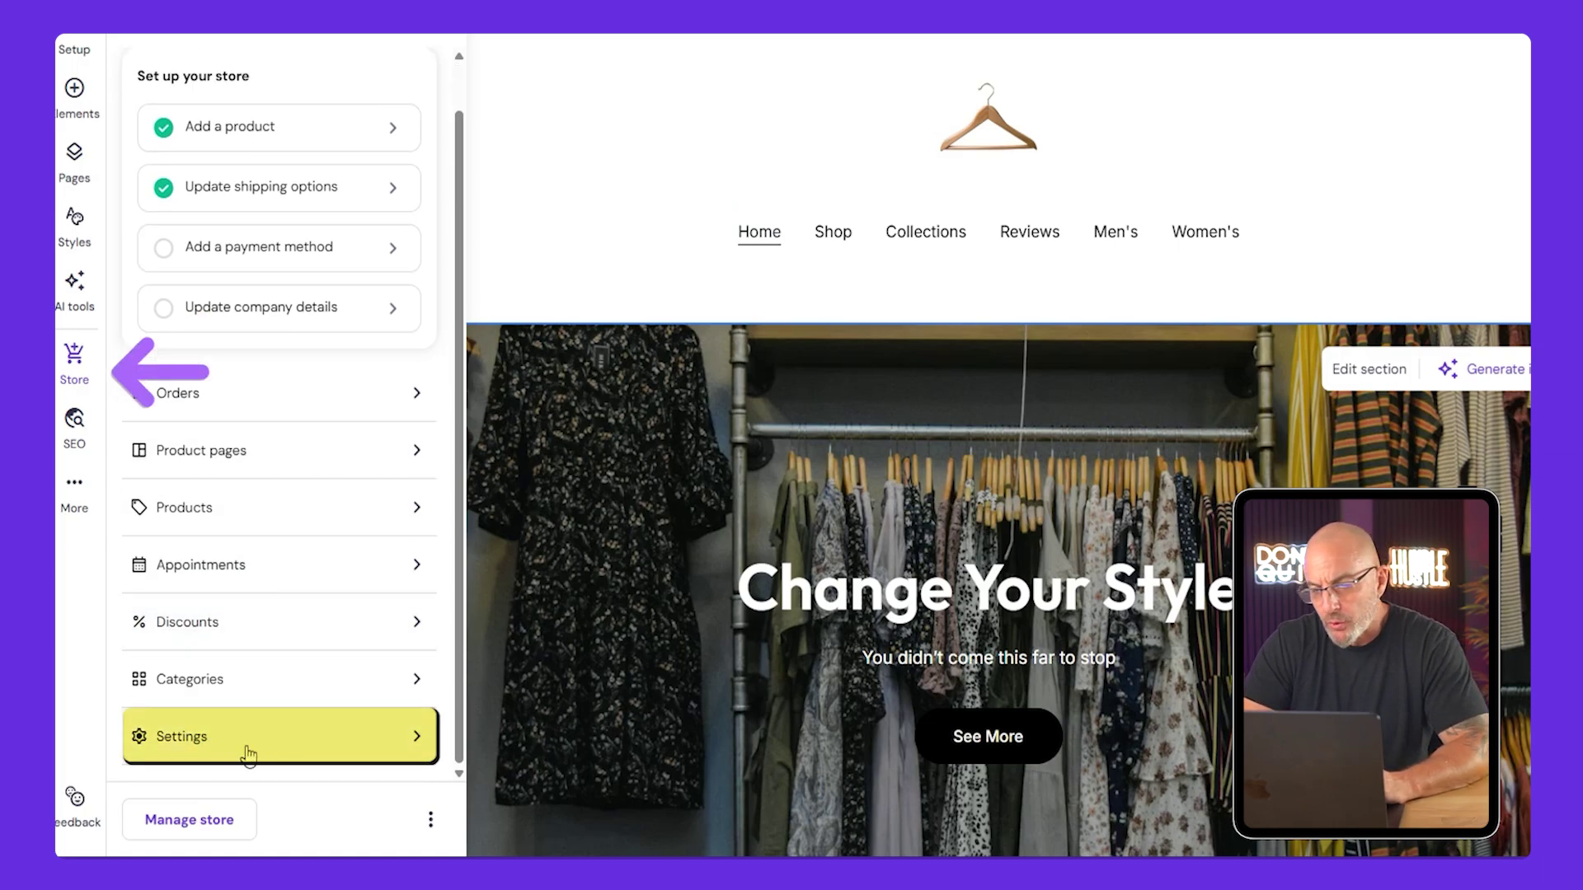
Start connecting a Stripe account from the store's Payments settings.
left_click(250, 750)
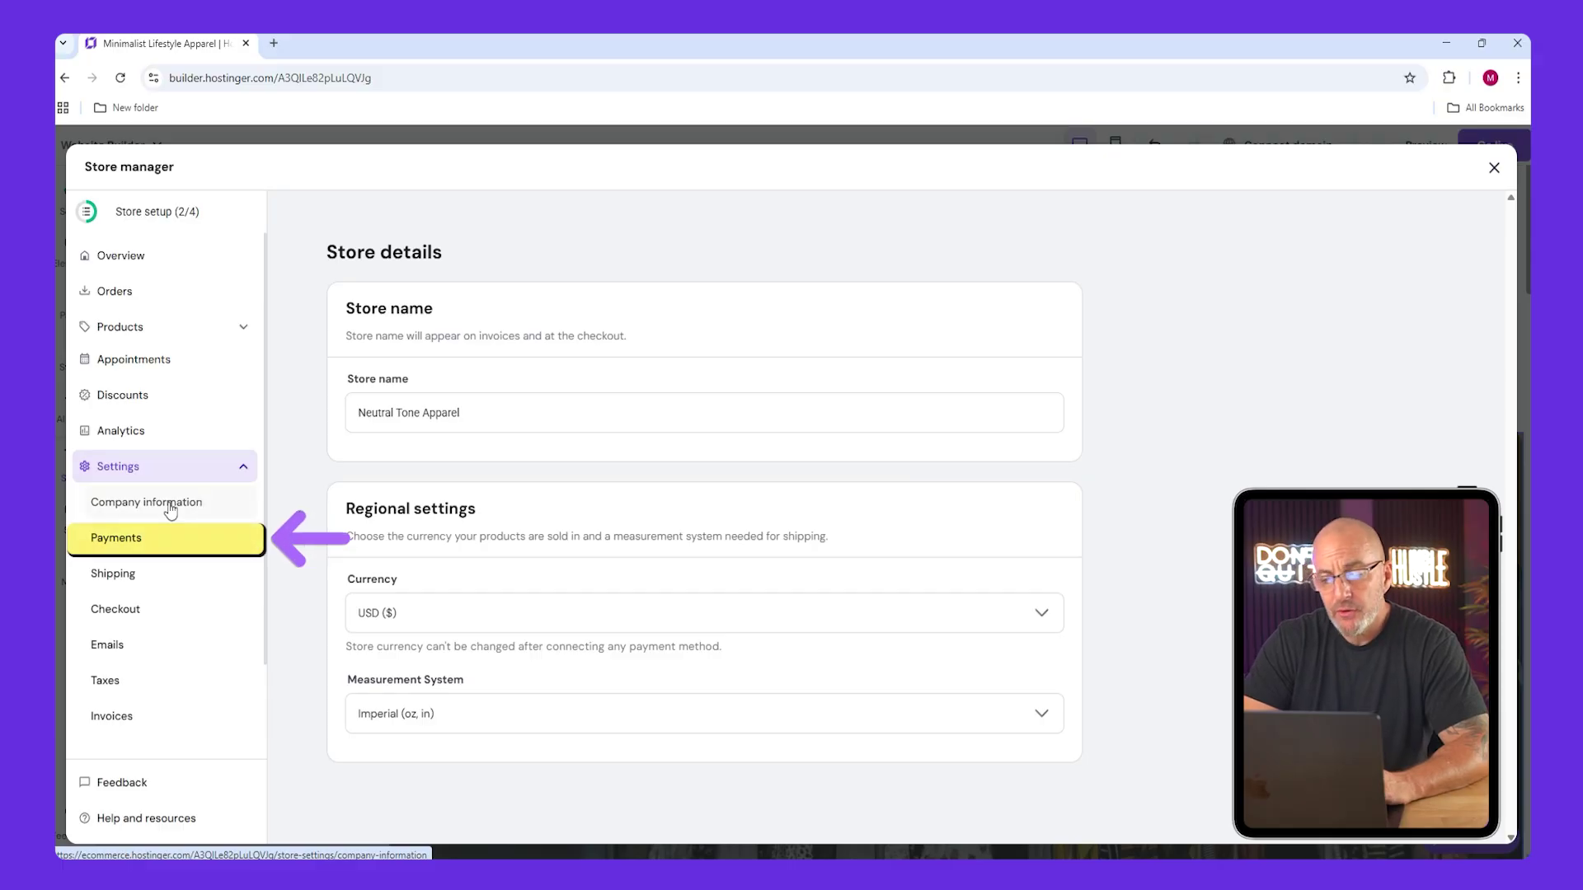
left_click(145, 542)
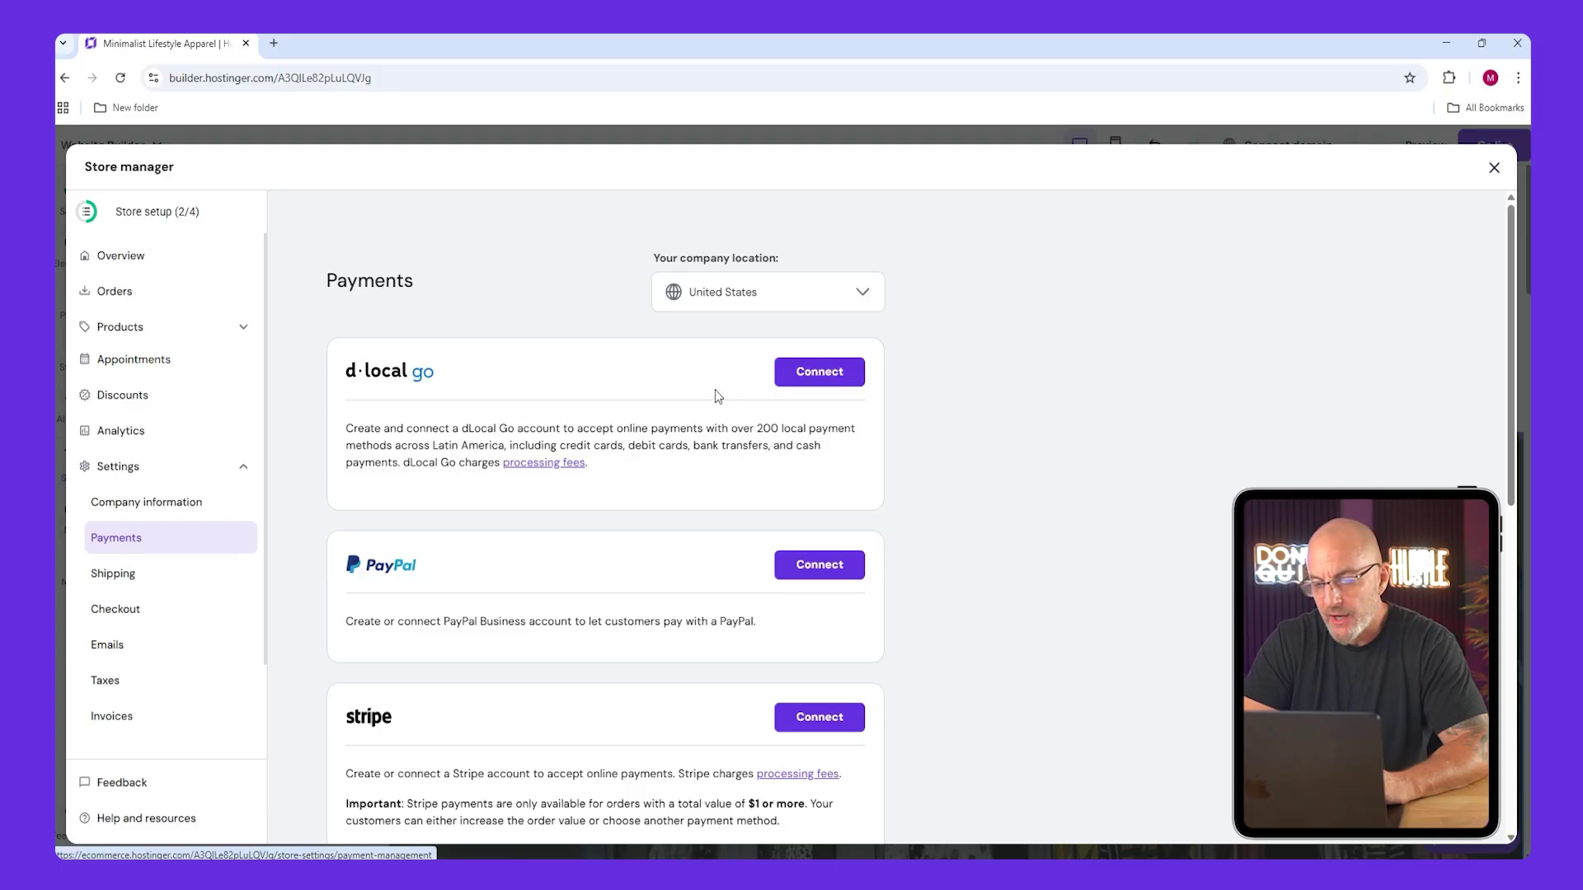
scroll(709, 394, "down", 3)
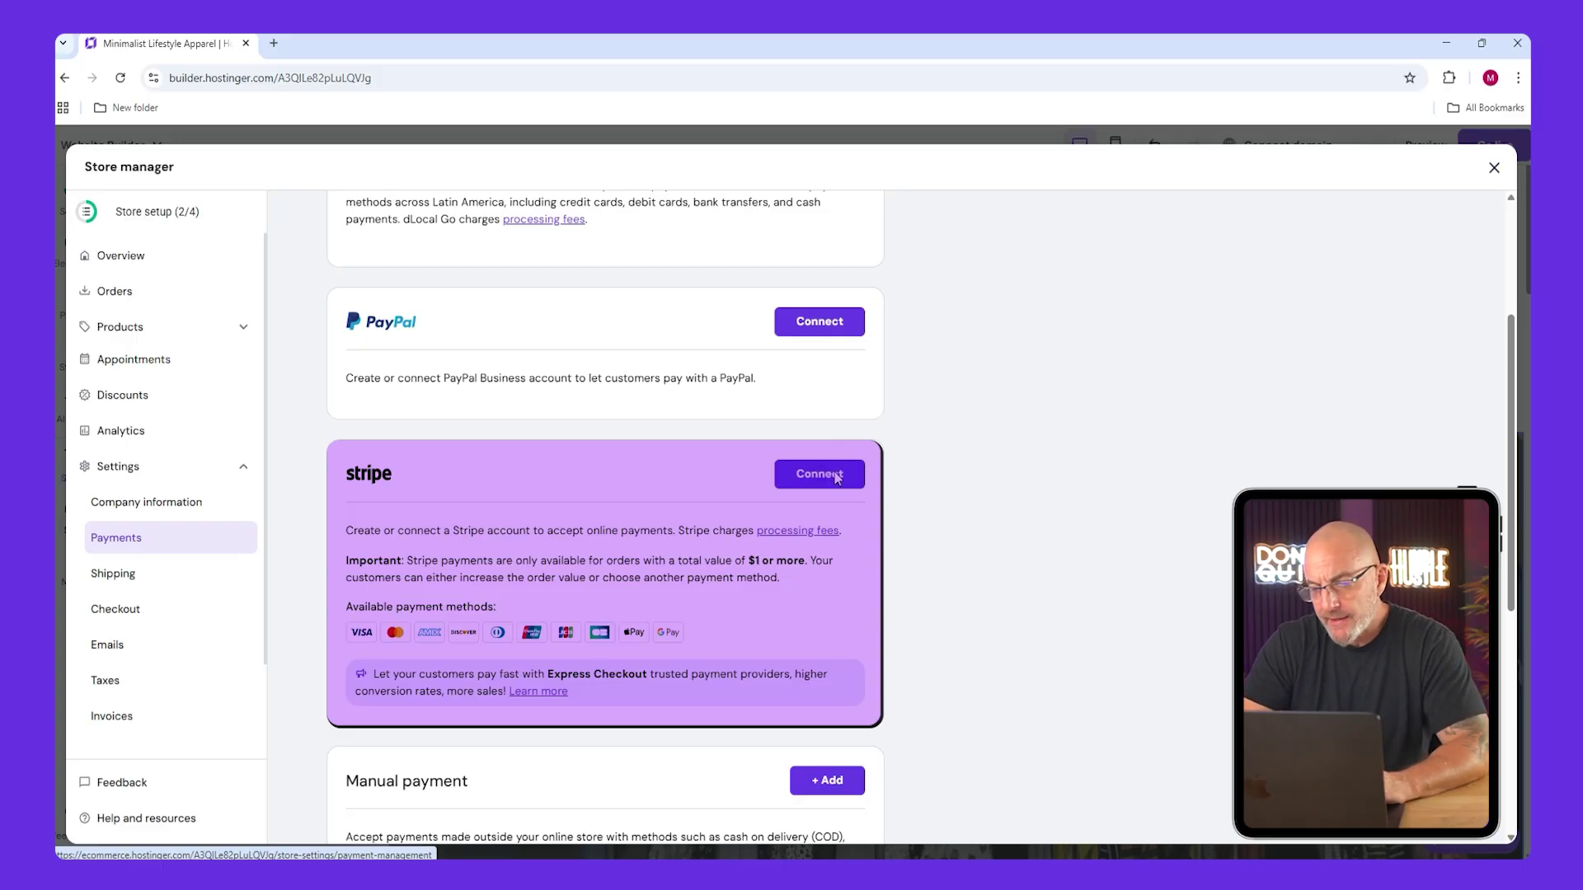
left_click(837, 477)
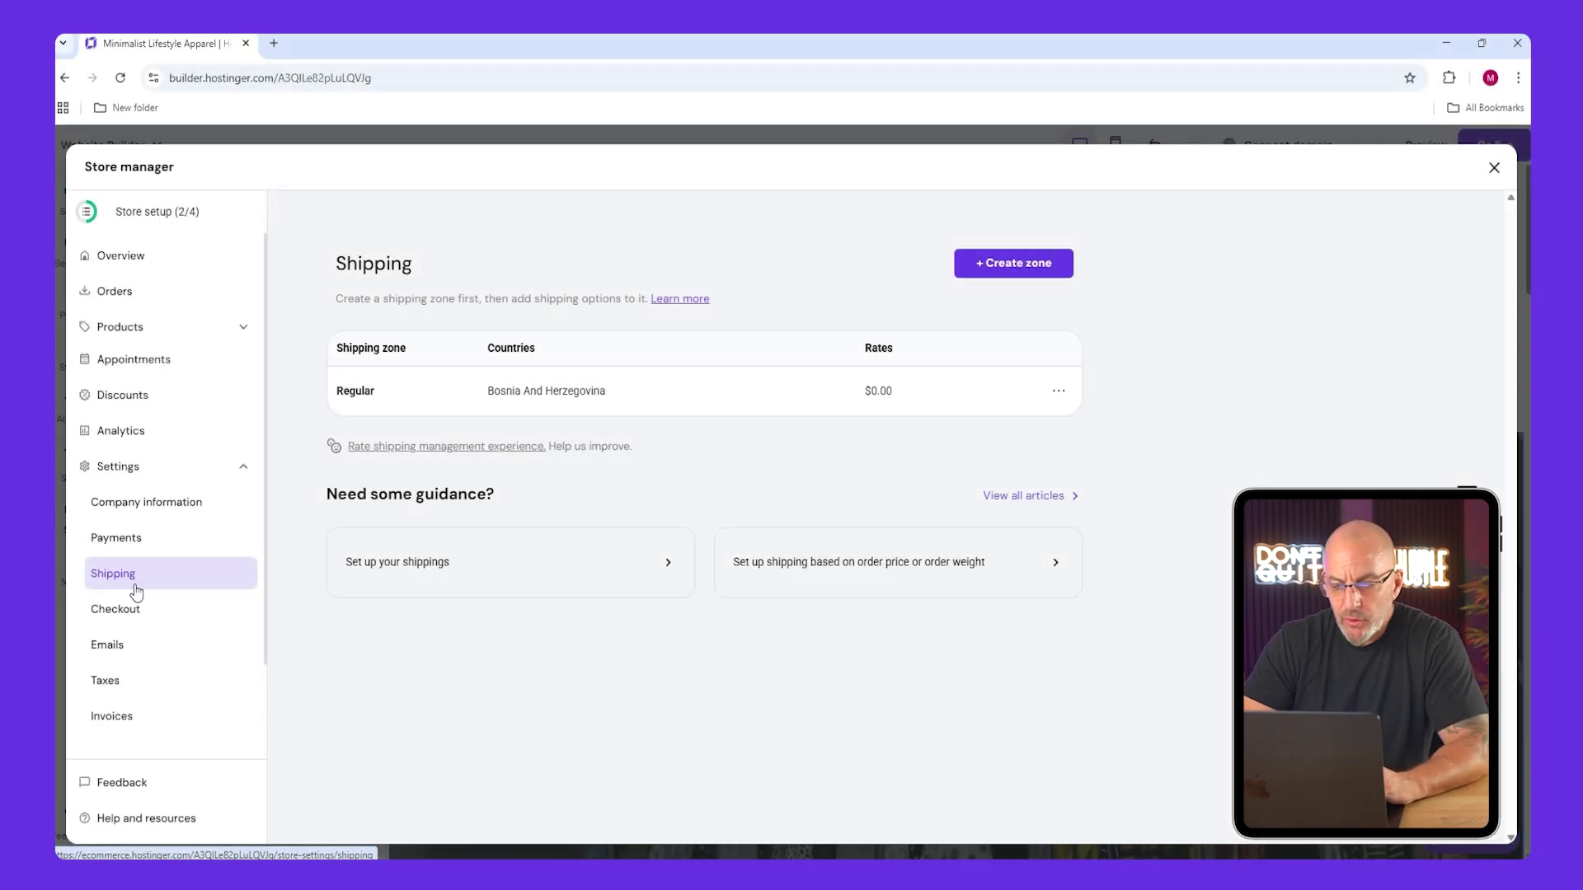
Create a 'Test Zone' shipping zone for US states Alabama, Alaska, Arizona and California.
left_click(994, 271)
left_click(453, 496)
left_click(393, 542)
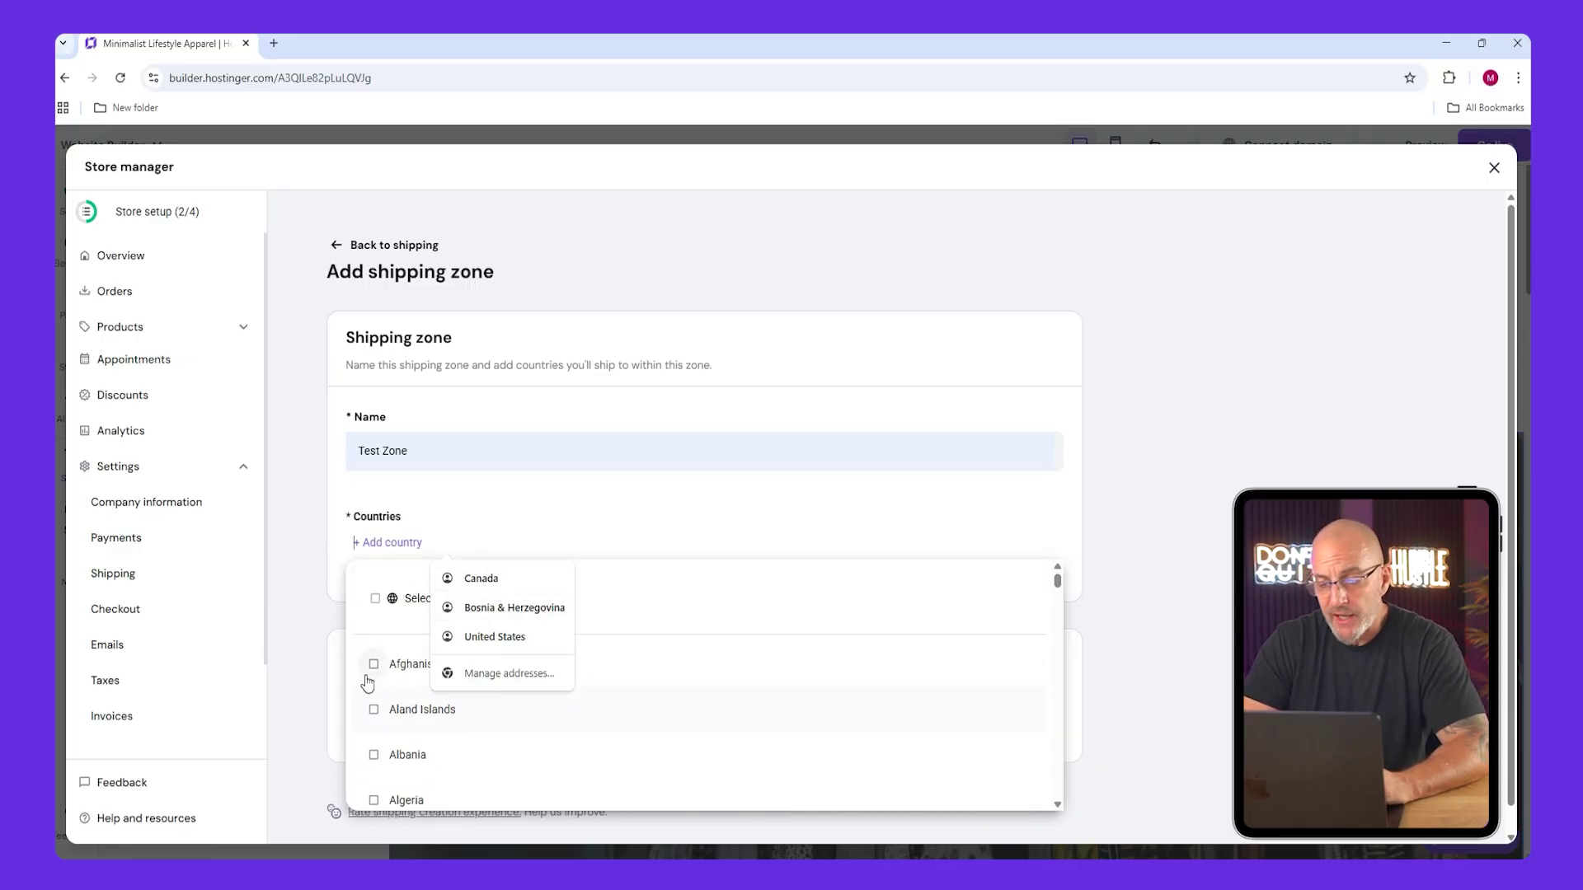
left_click(496, 636)
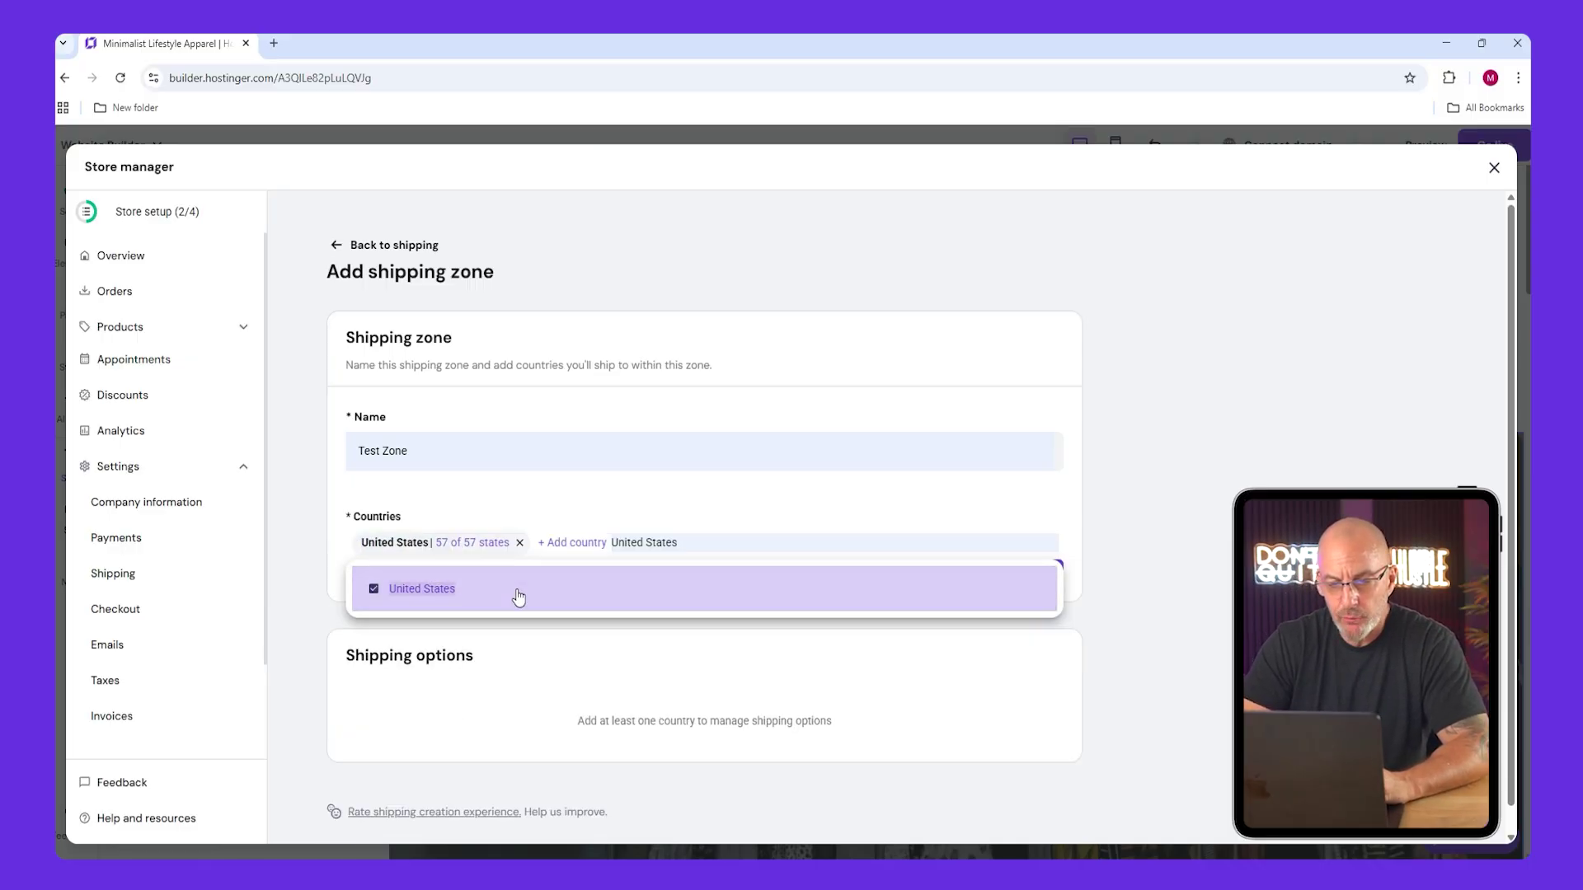
left_click(490, 542)
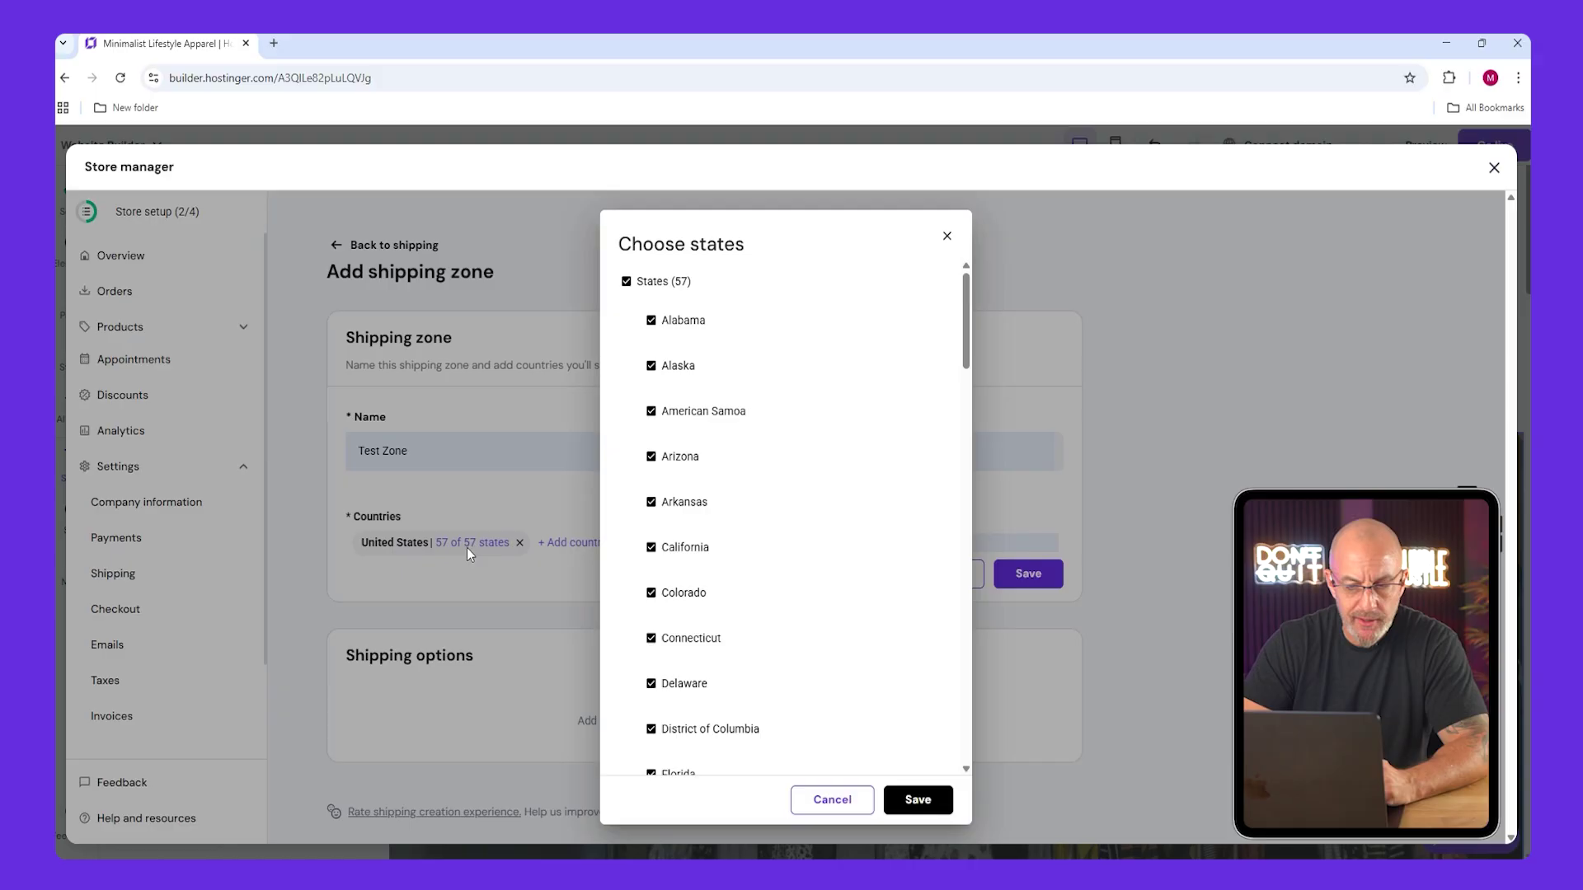
left_click(625, 281)
left_click(651, 365)
left_click(651, 456)
left_click(651, 320)
left_click(651, 547)
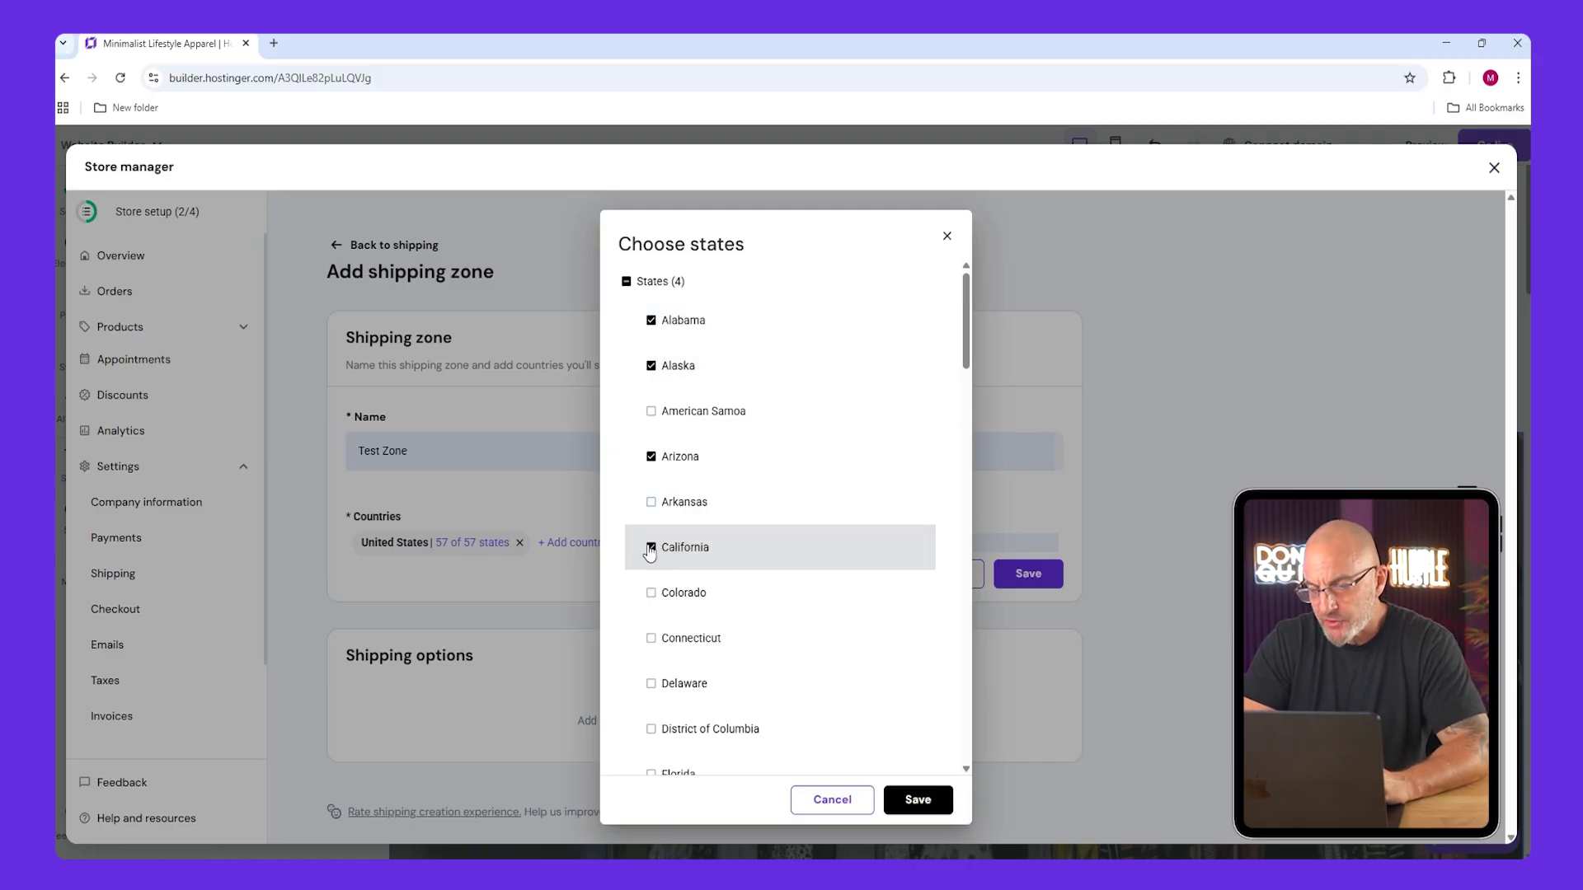
left_click(928, 802)
left_click(1040, 579)
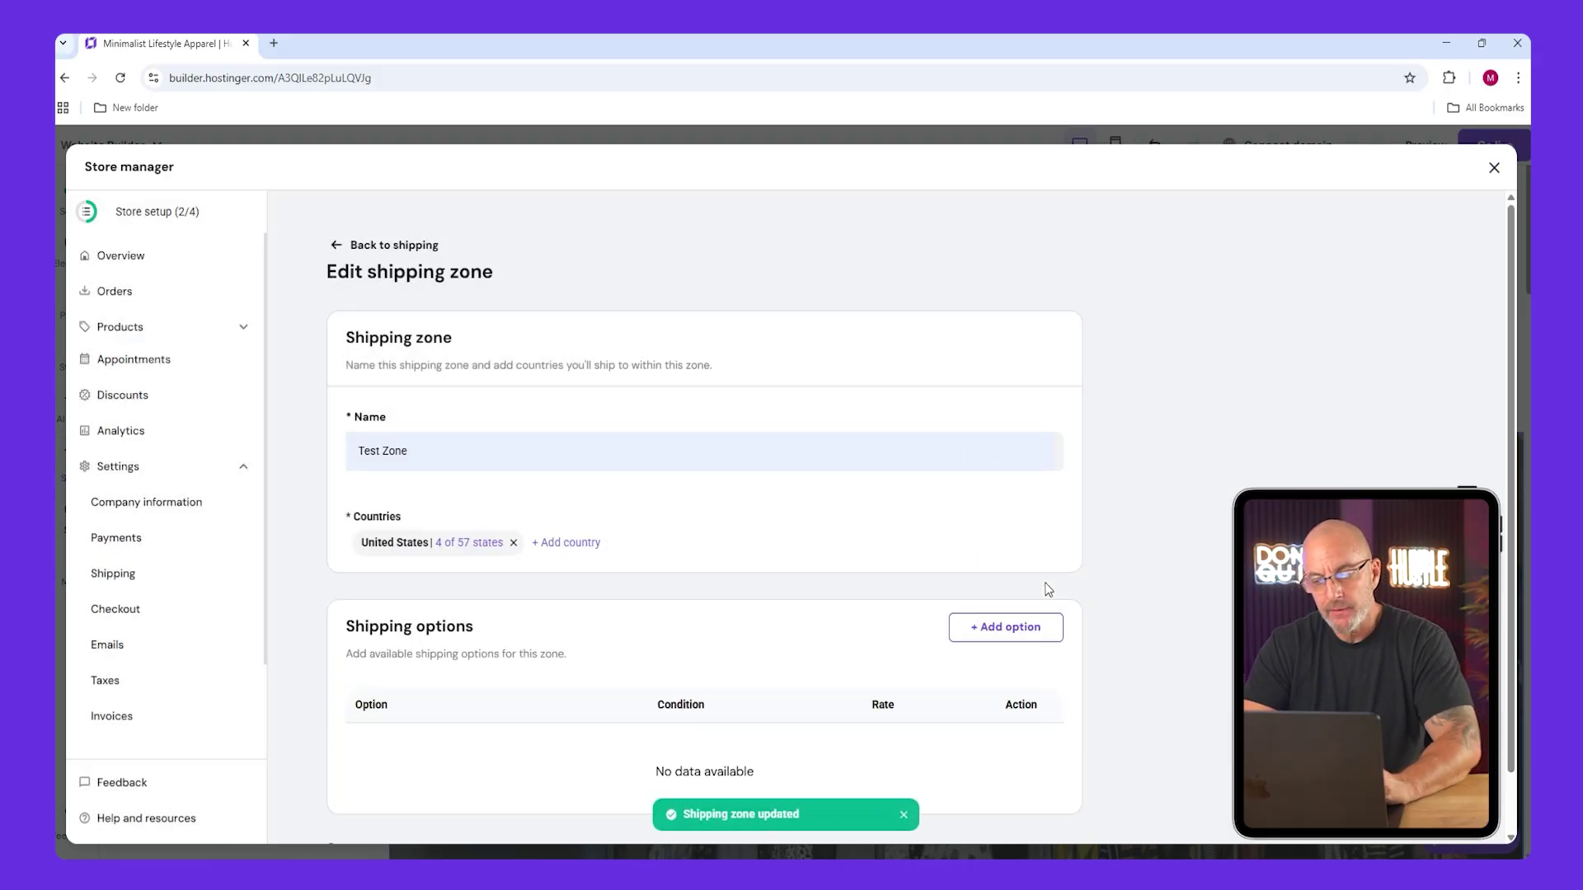
Set the zone's Regular shipping option rate to $2.00.
left_click(1019, 711)
left_click(1072, 698)
left_click(623, 561)
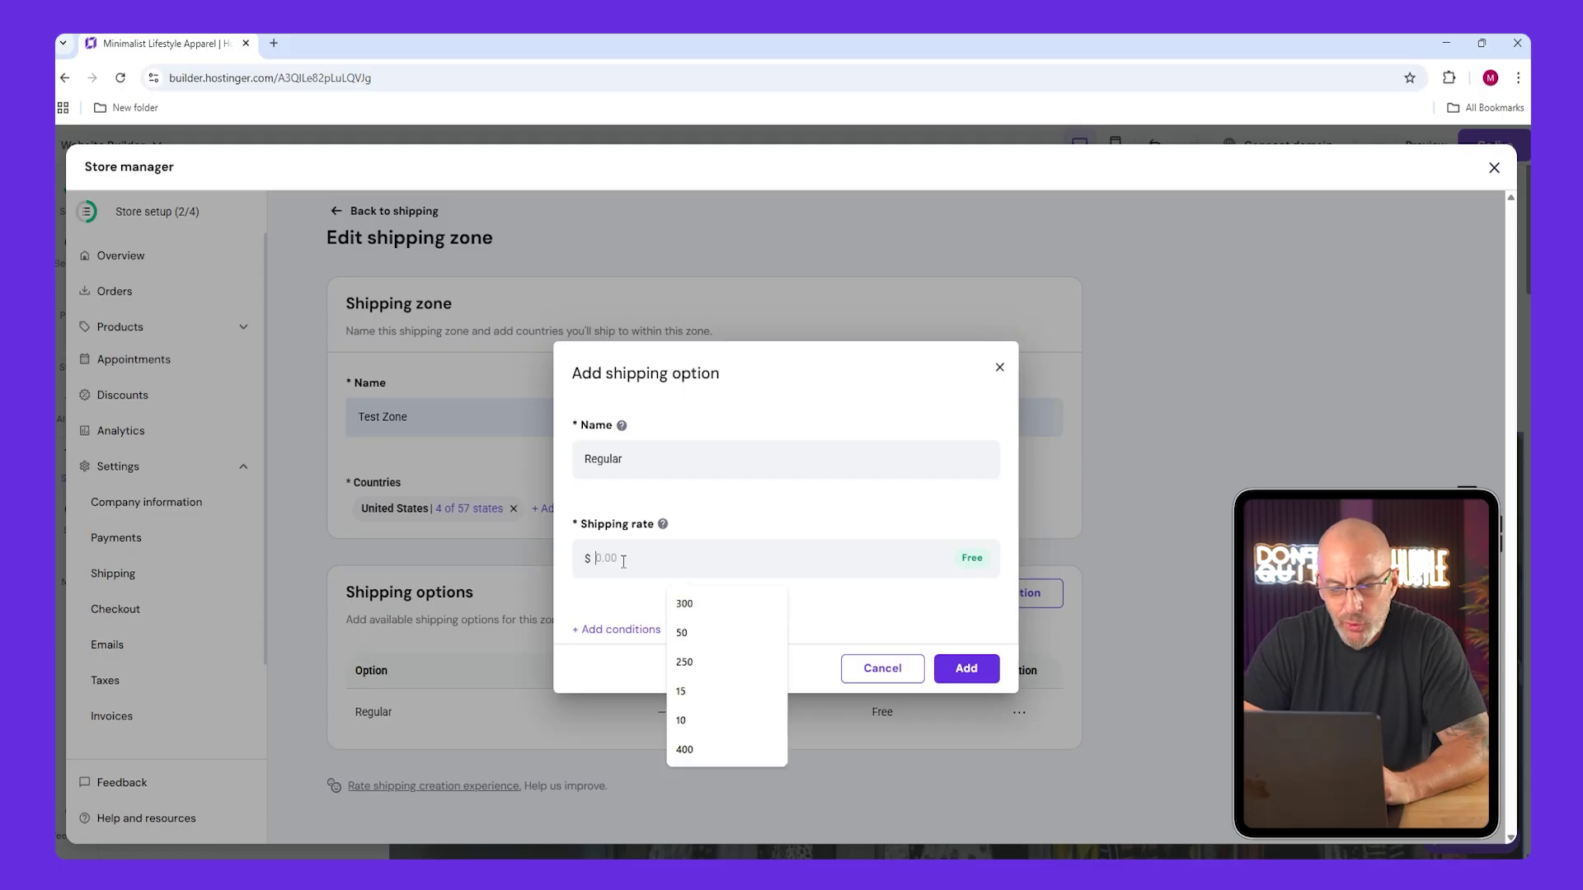
type("2")
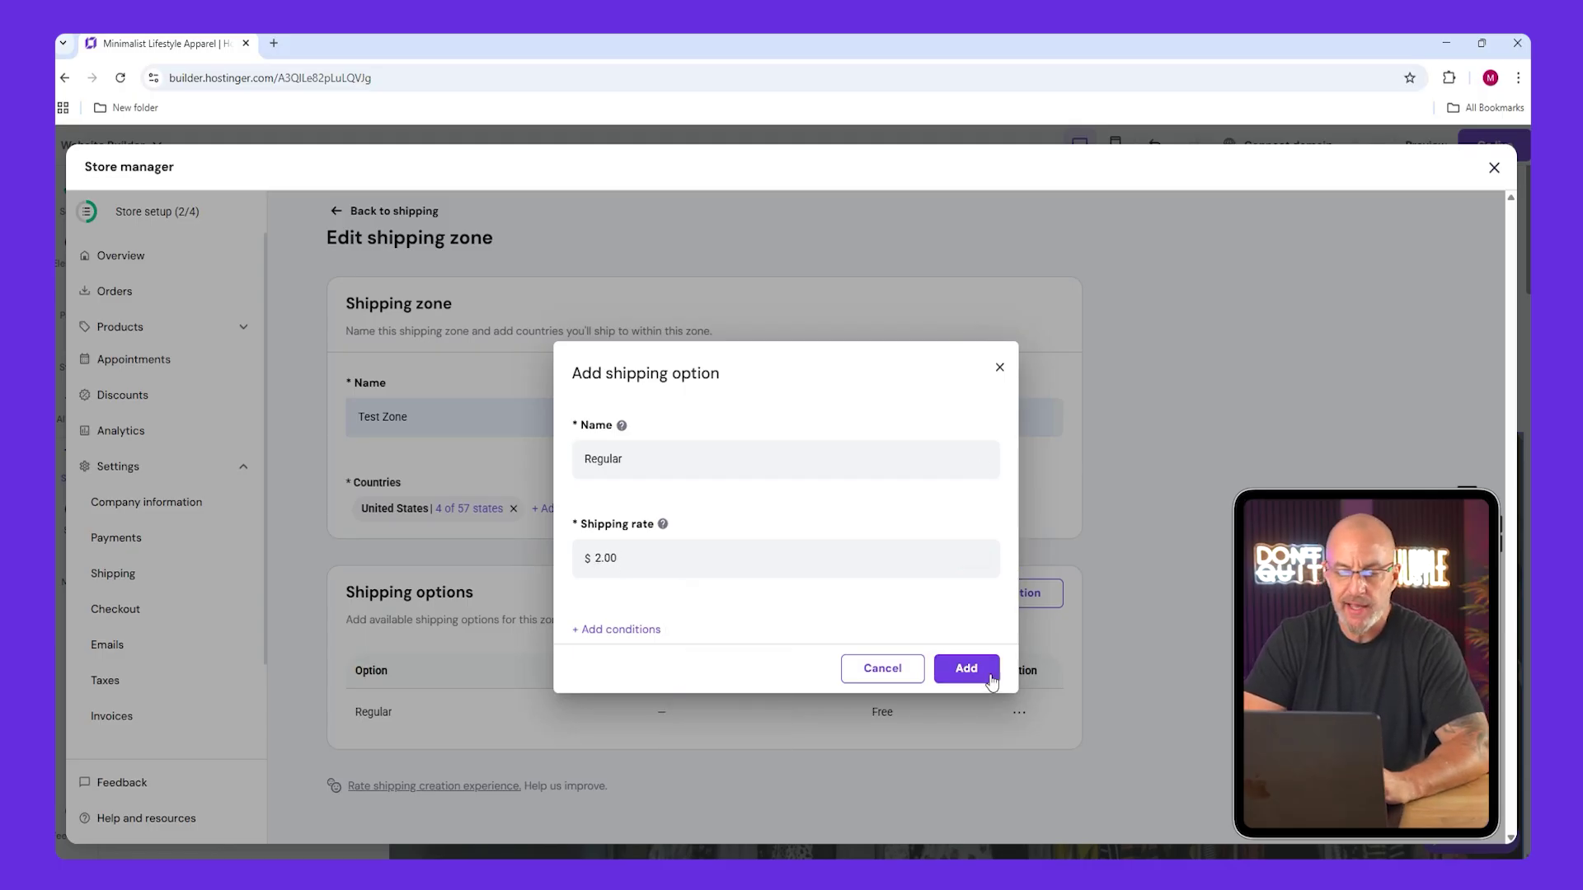
left_click(966, 668)
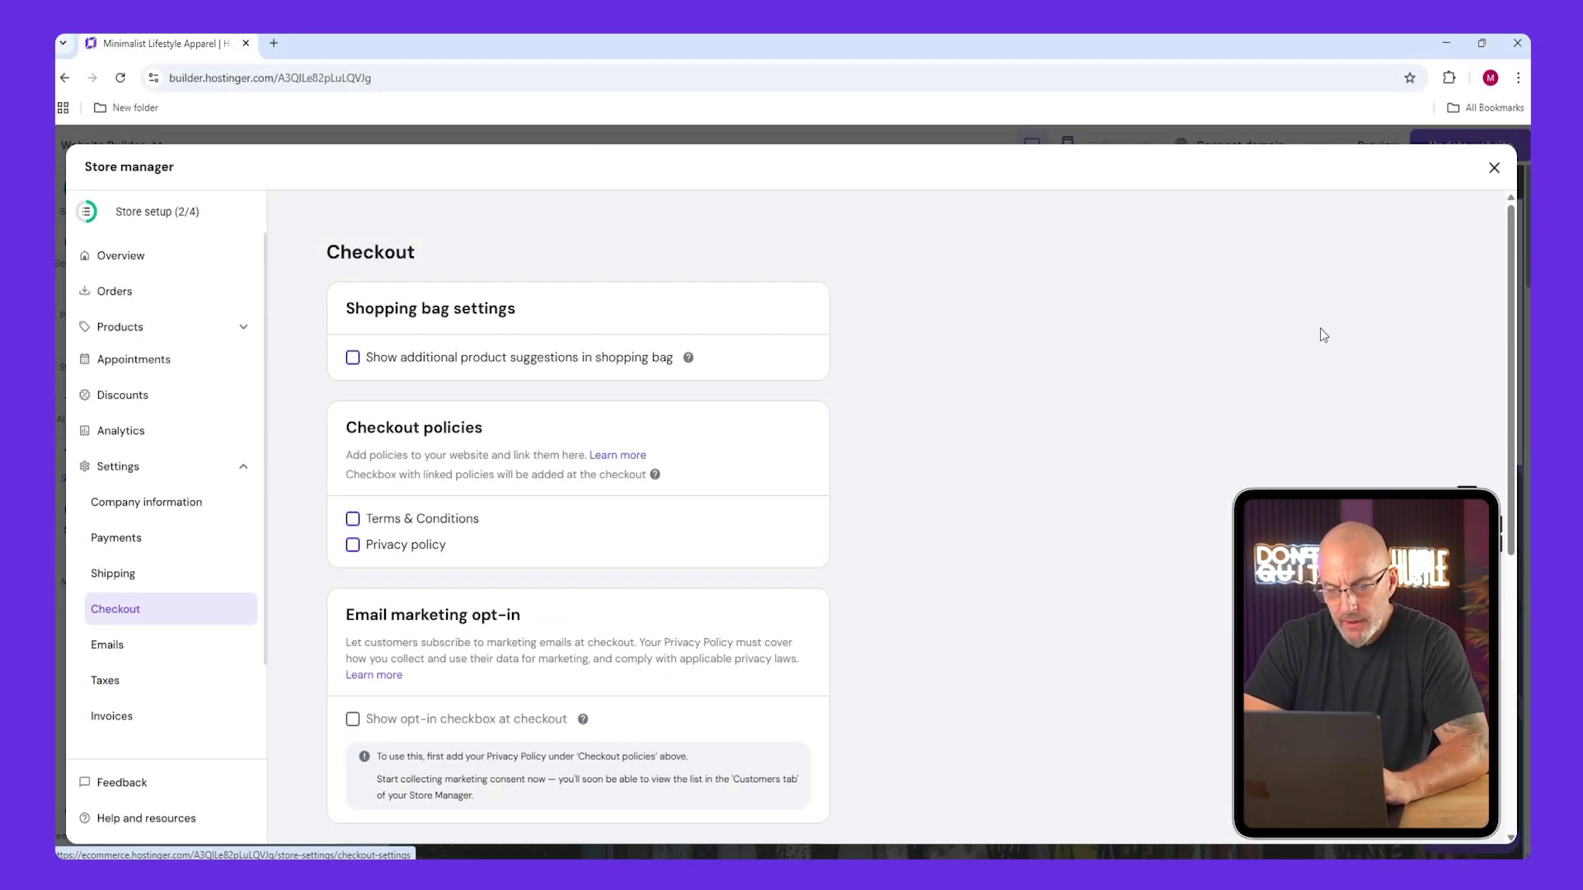
Leave the Terms & Conditions and privacy policy checkout agreements off, then close store settings.
left_click(353, 519)
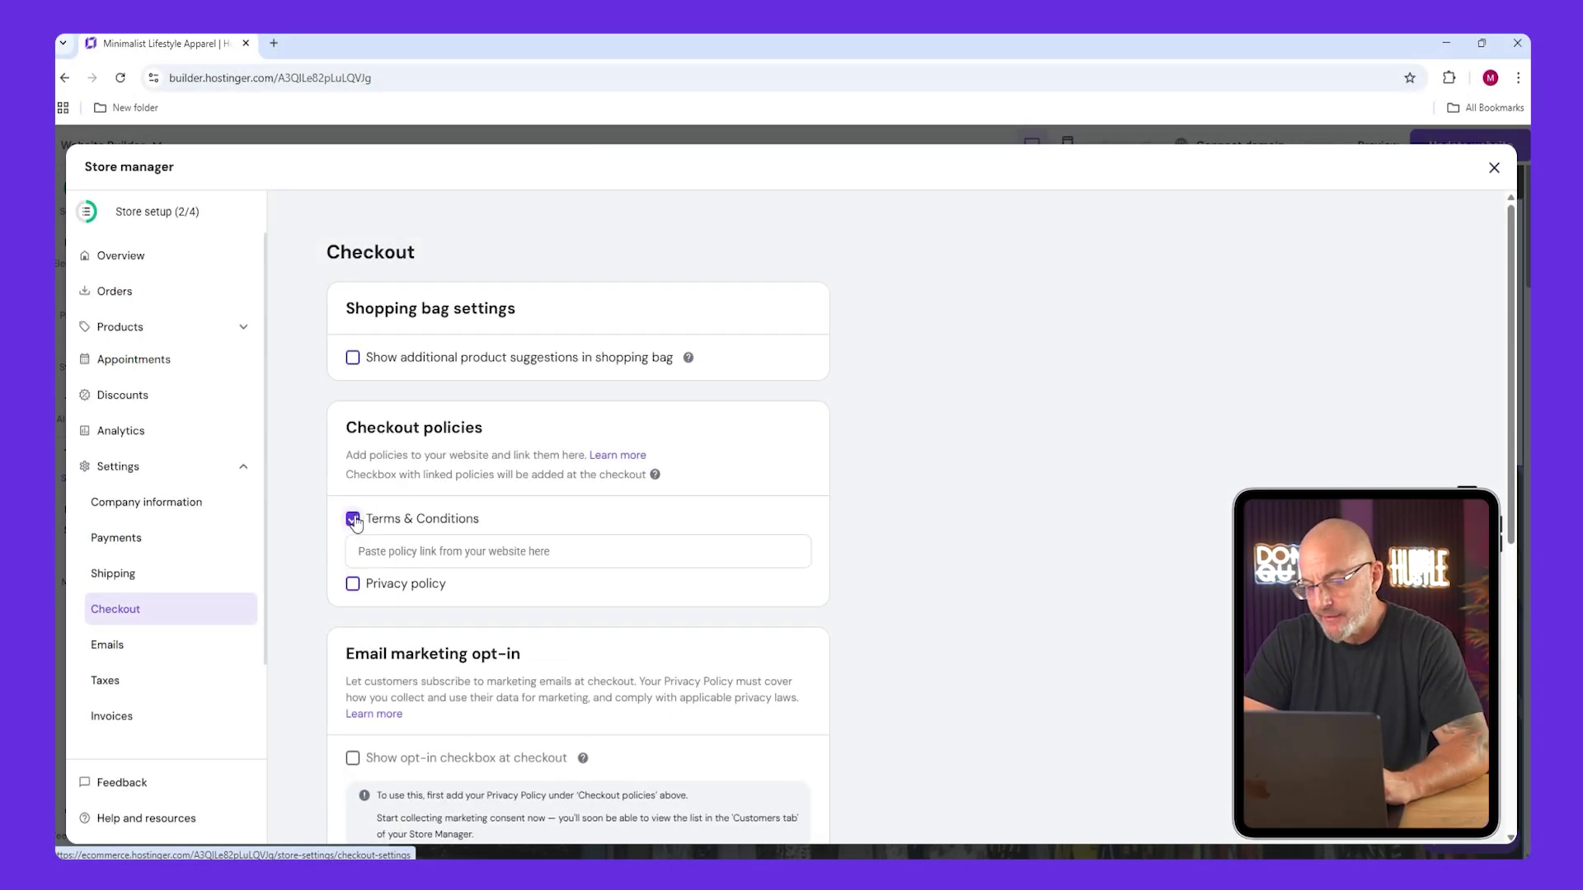
left_click(353, 584)
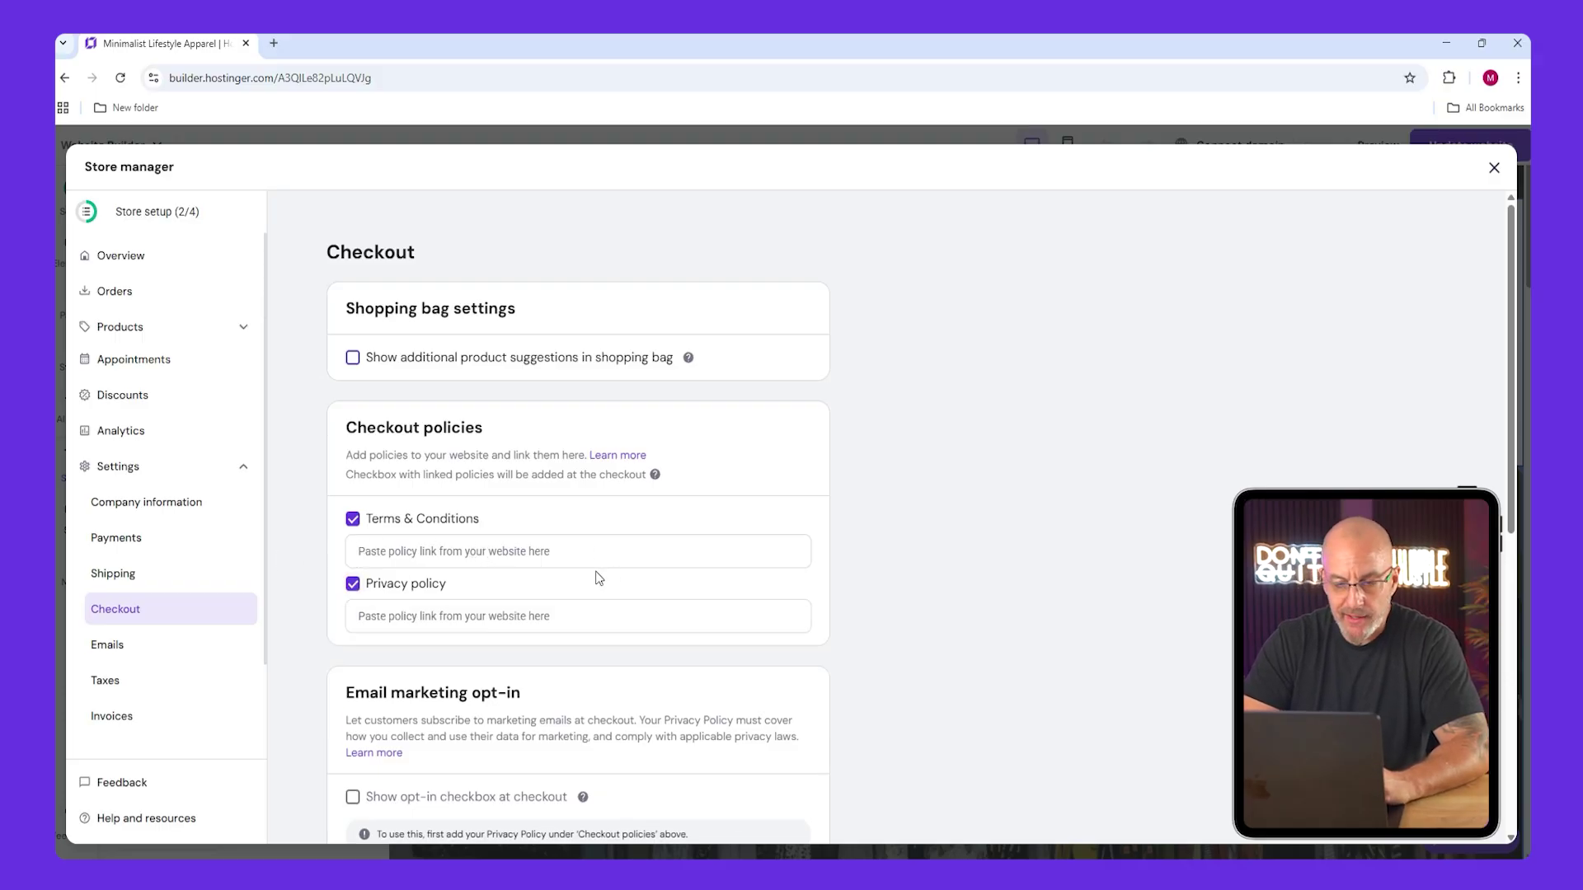
left_click(353, 519)
left_click(353, 584)
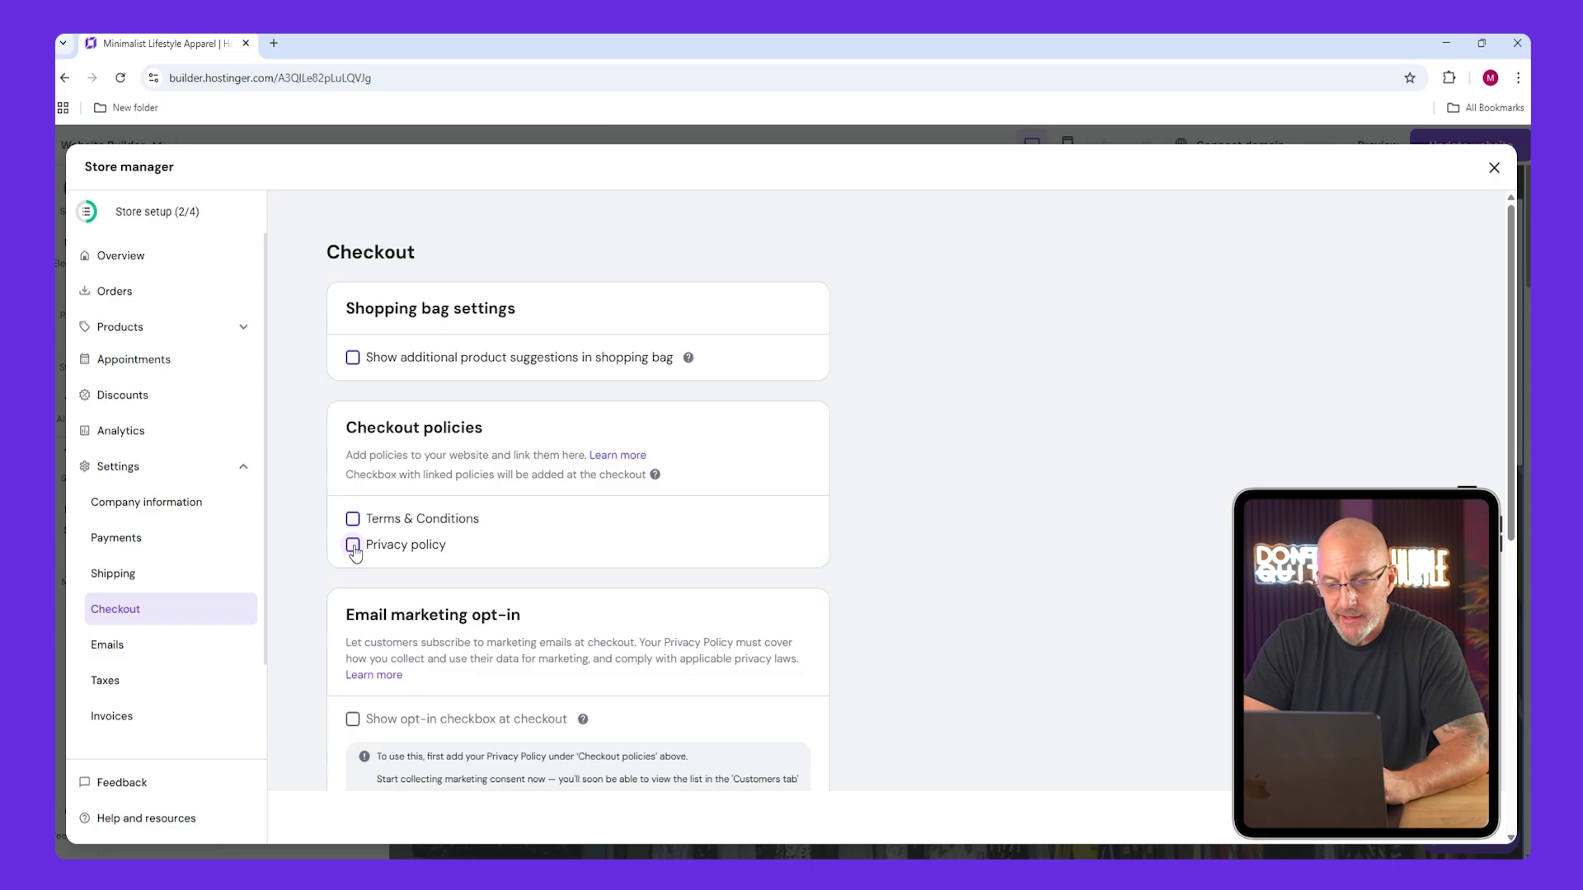
left_click(1493, 168)
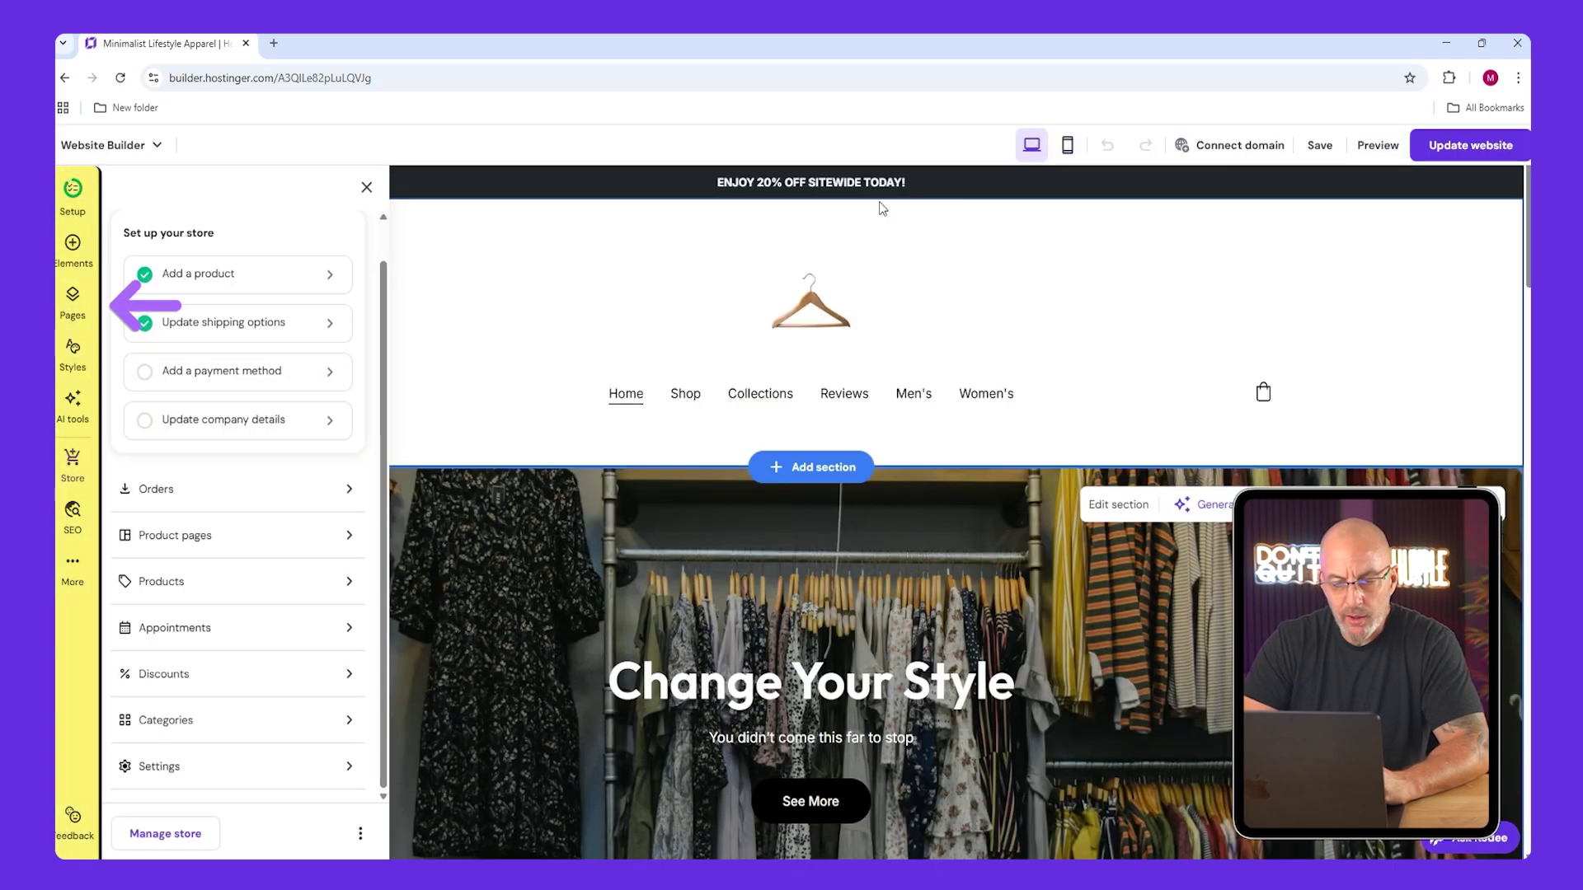
Add a new empty page named 'Policy' and hide it from navigation.
left_click(76, 307)
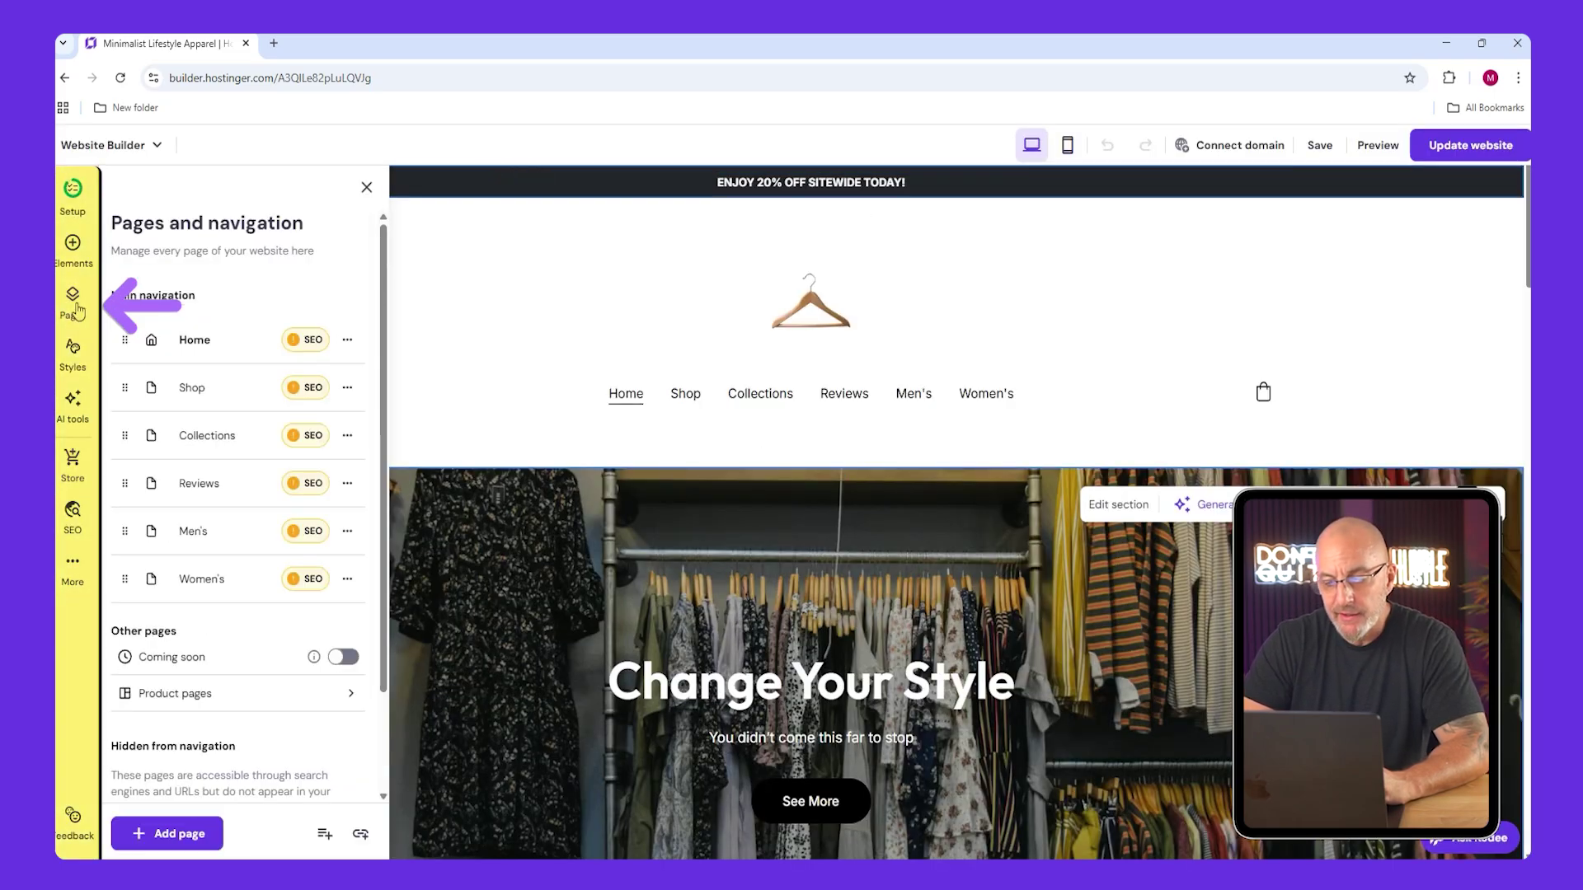
left_click(156, 834)
left_click(330, 357)
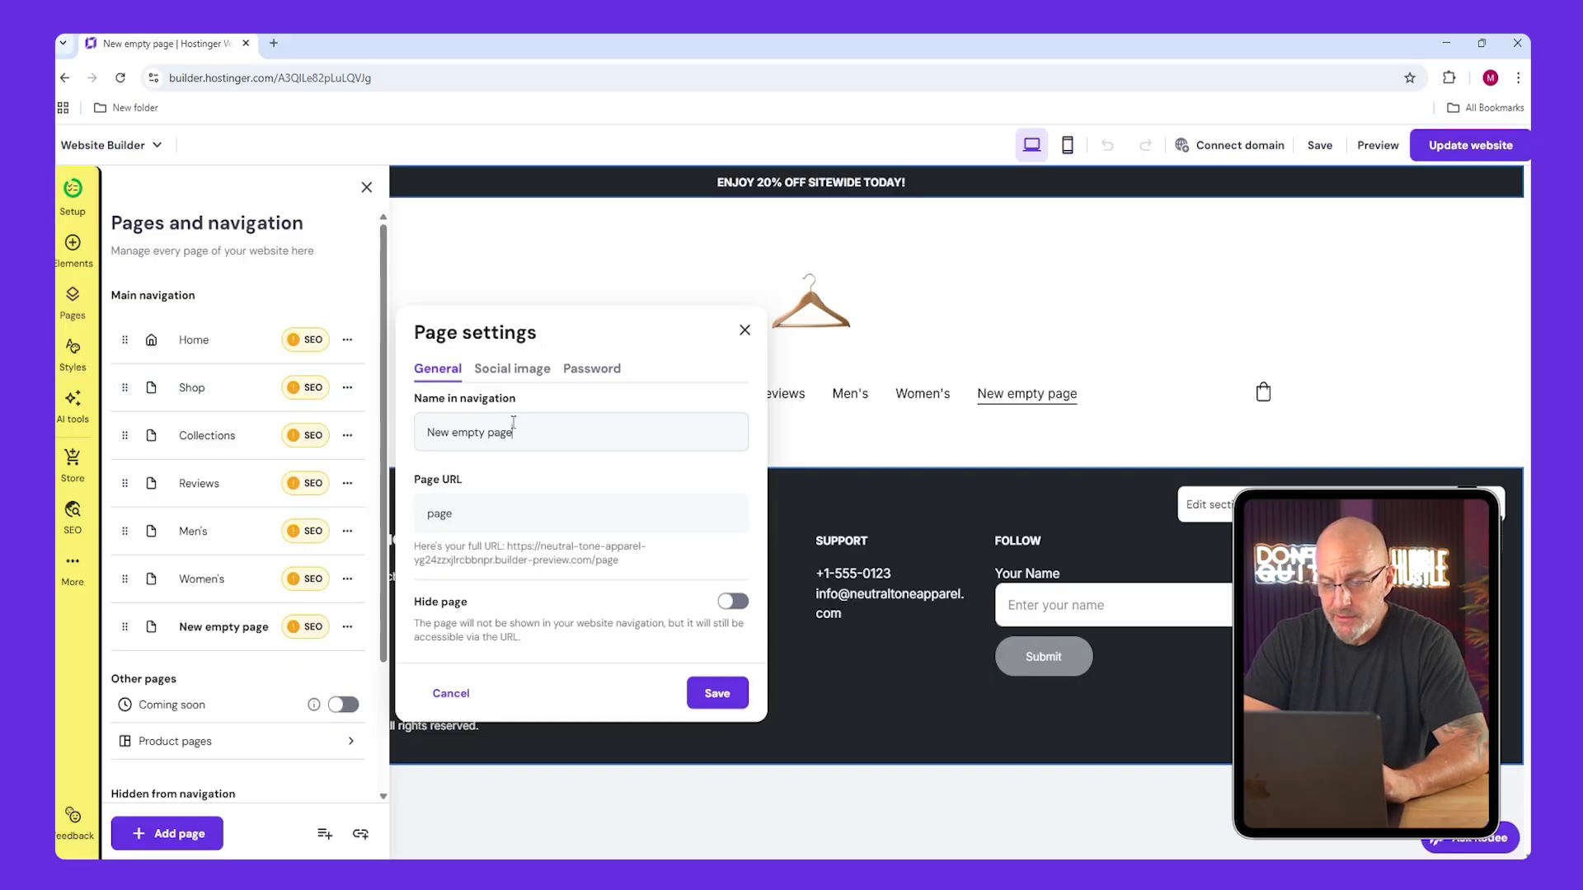
left_click_drag(426, 432, 513, 426)
type("Policy")
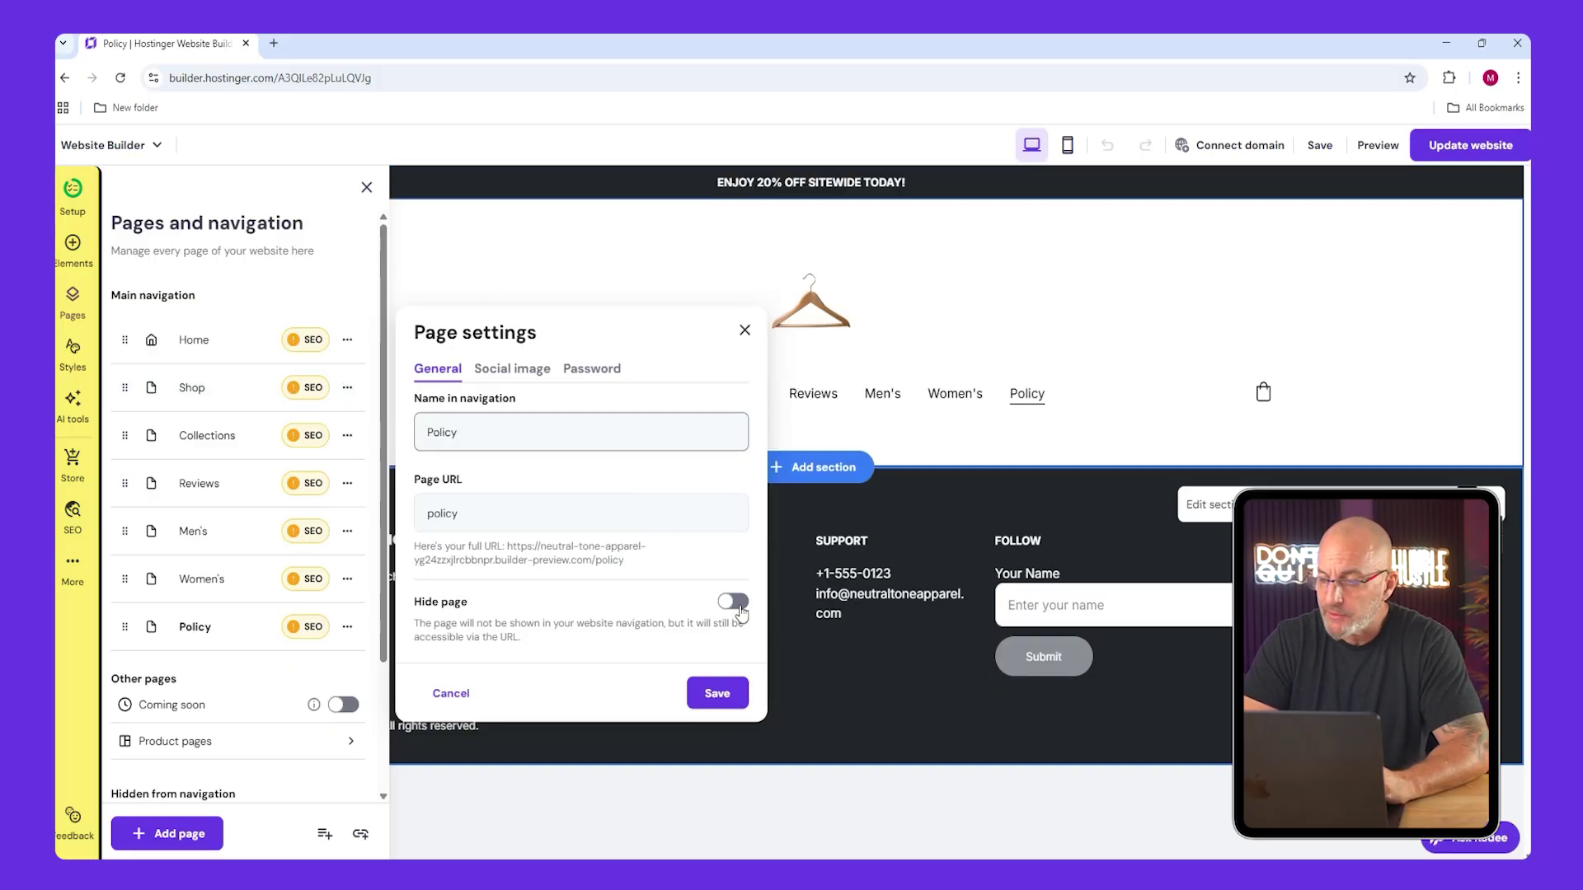
left_click(732, 601)
left_click(717, 694)
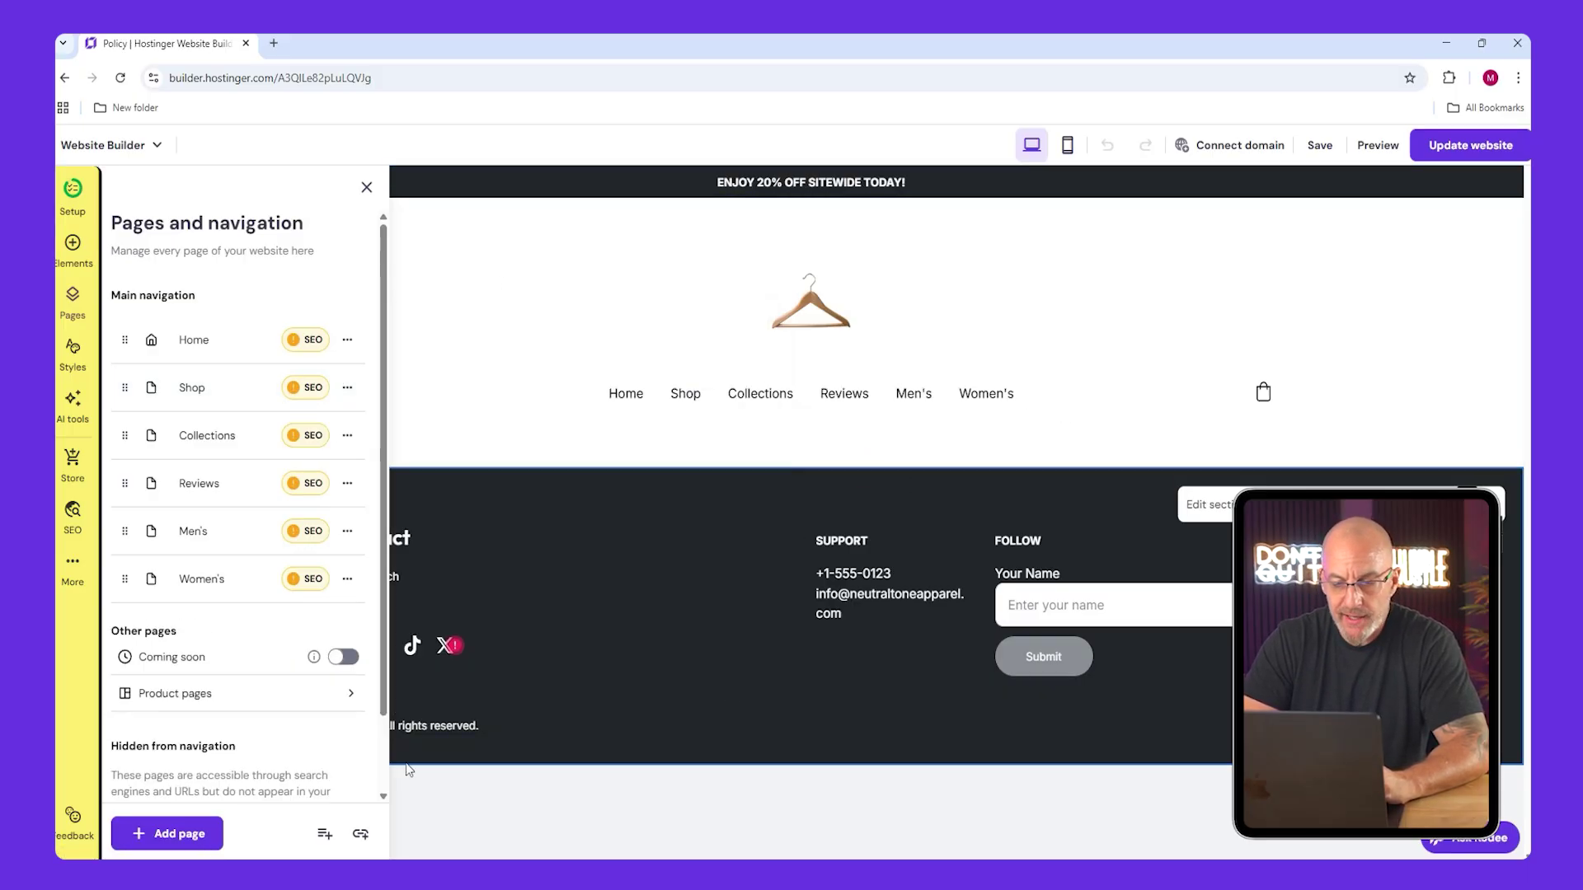
Add a text block to the Policy page, paste the Privacy Policy, and widen it.
scroll(164, 760, "down", 1)
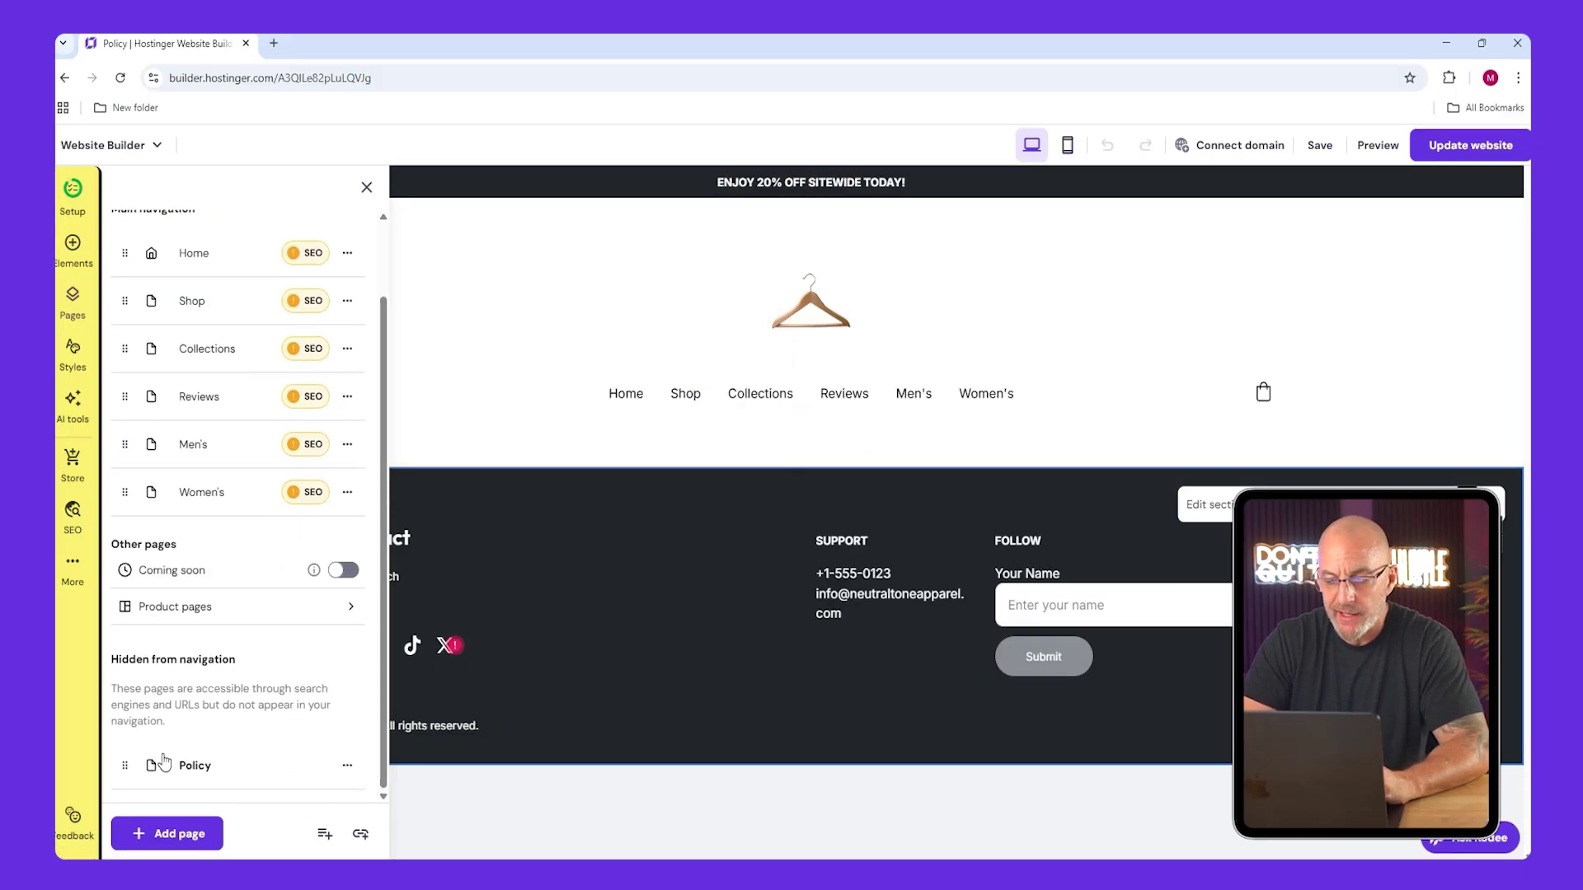
left_click(81, 251)
left_click_drag(148, 330, 925, 601)
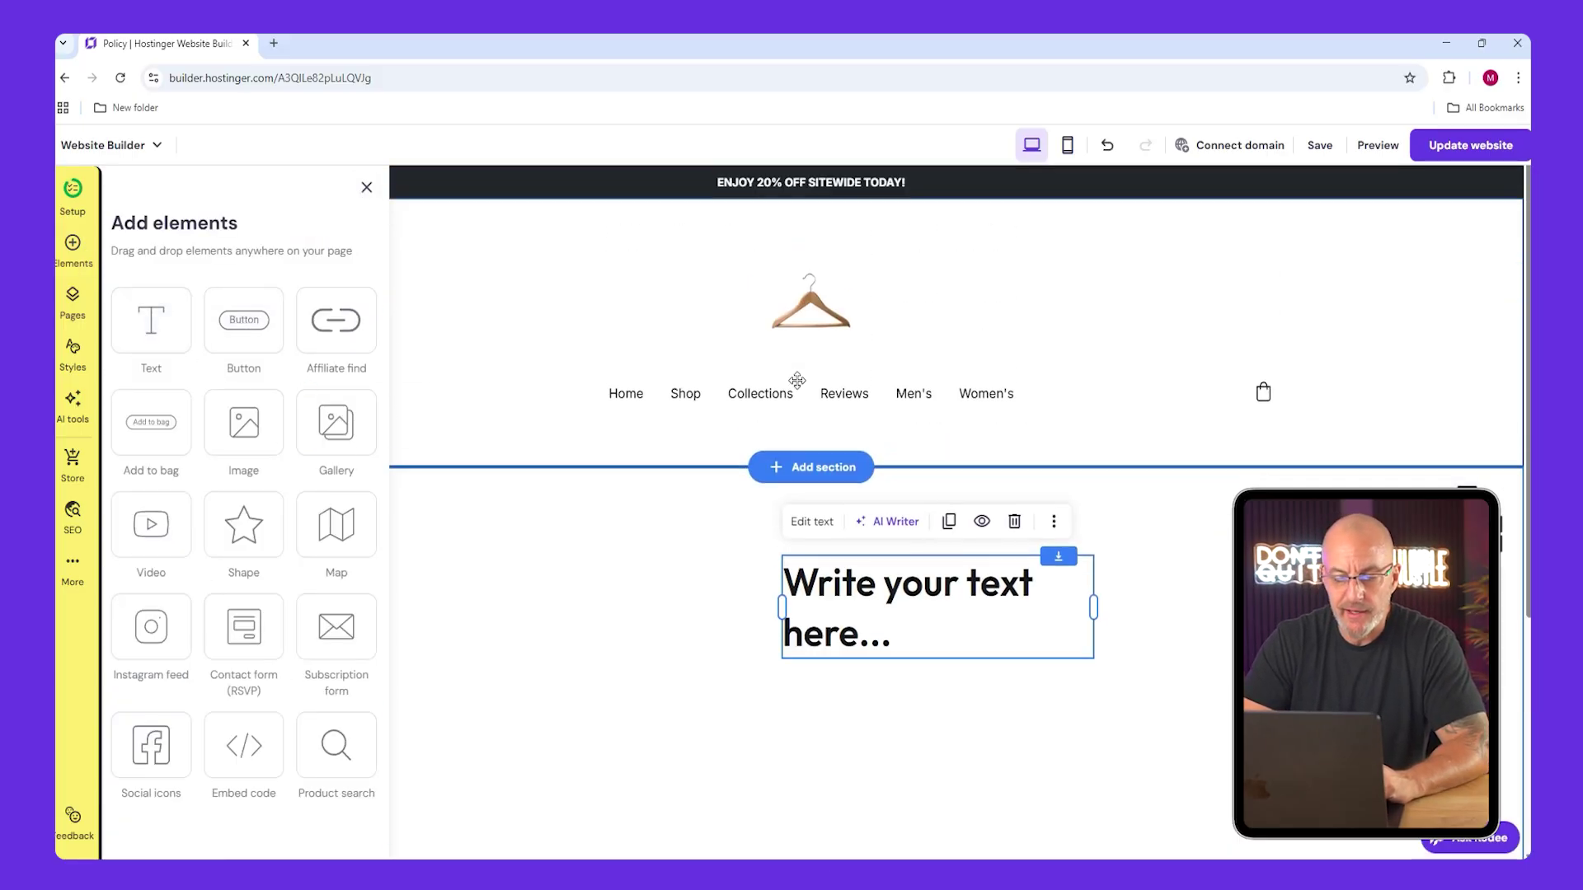
double_click(924, 601)
key("ctrl+v")
scroll(948, 578, "up", 5)
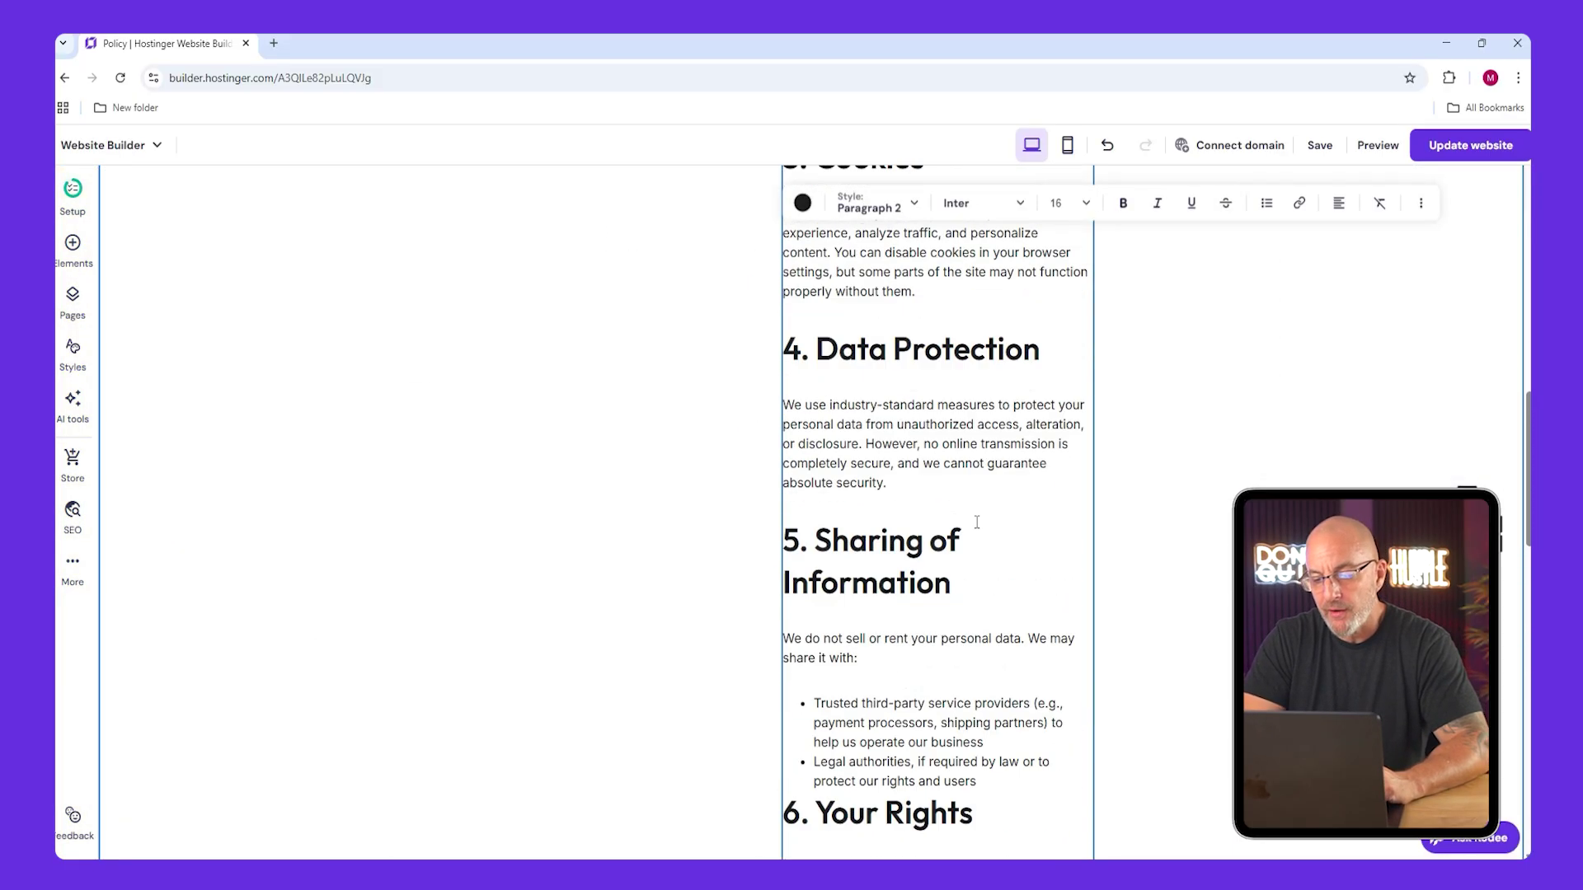
scroll(977, 522, "up", 5)
left_click_drag(770, 417, 337, 417)
left_click_drag(1094, 404, 1290, 446)
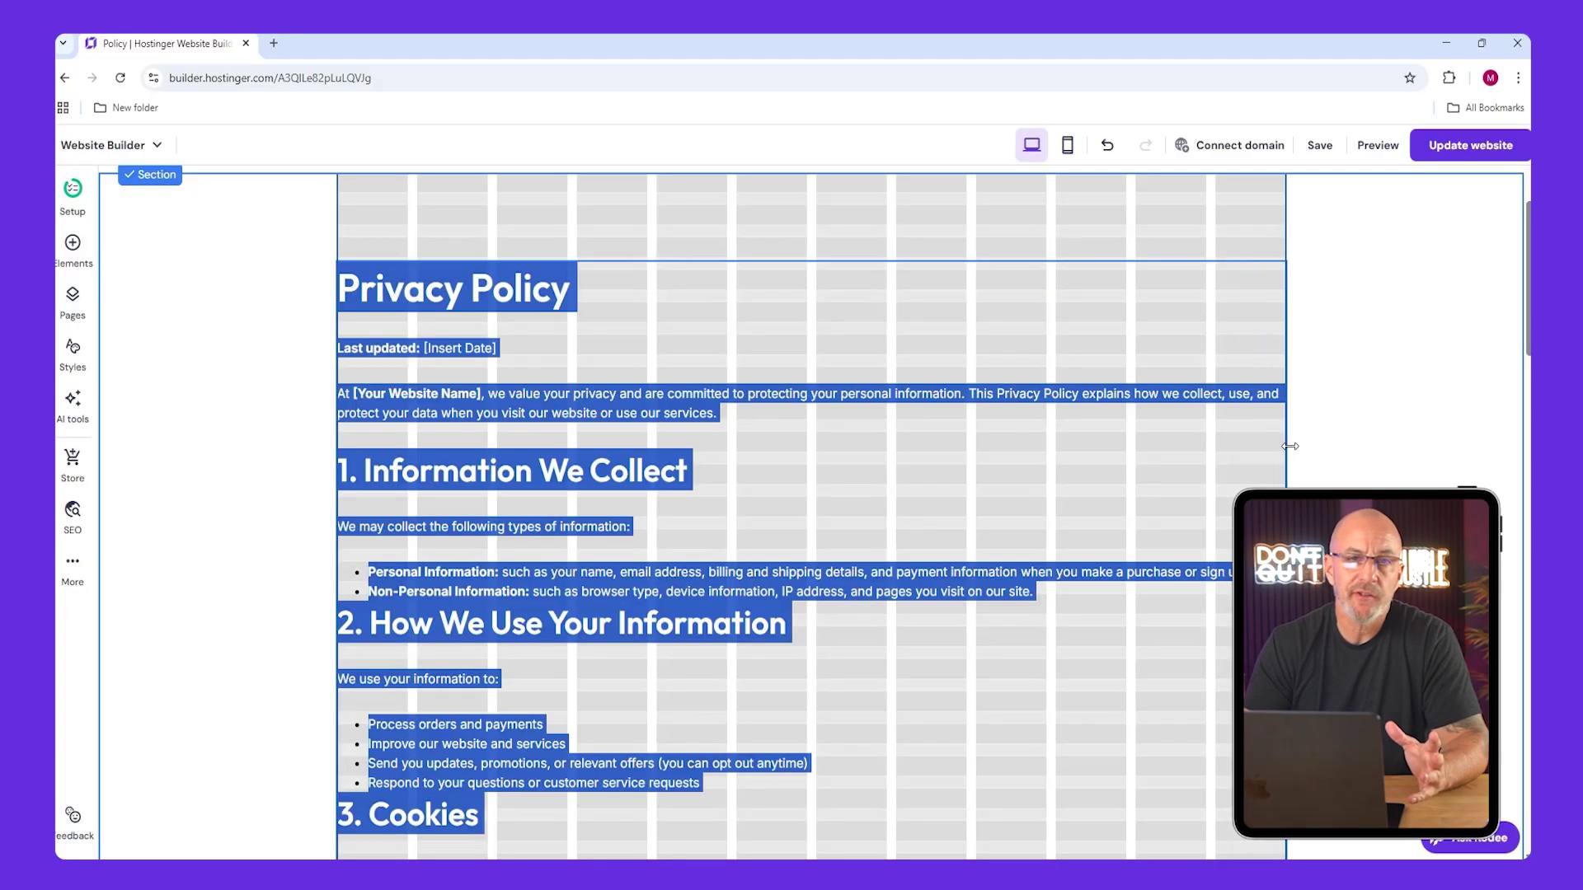
scroll(693, 487, "up", 2)
left_click(692, 445)
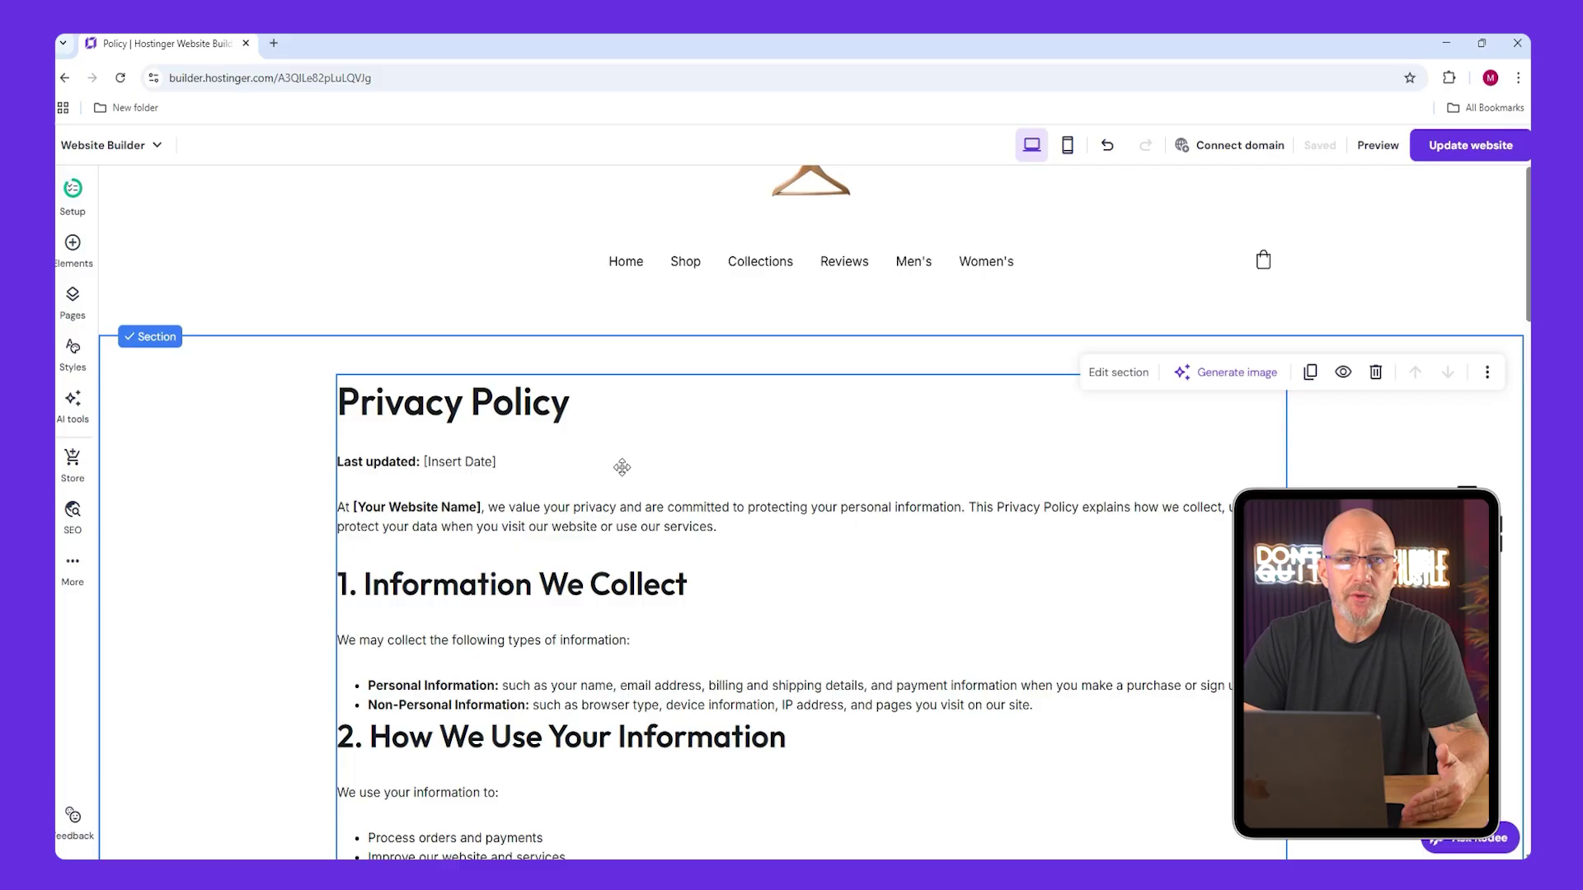
Copy the hidden Policy page's preview URL from its page settings.
left_click(72, 301)
scroll(194, 618, "down", 2)
left_click(347, 765)
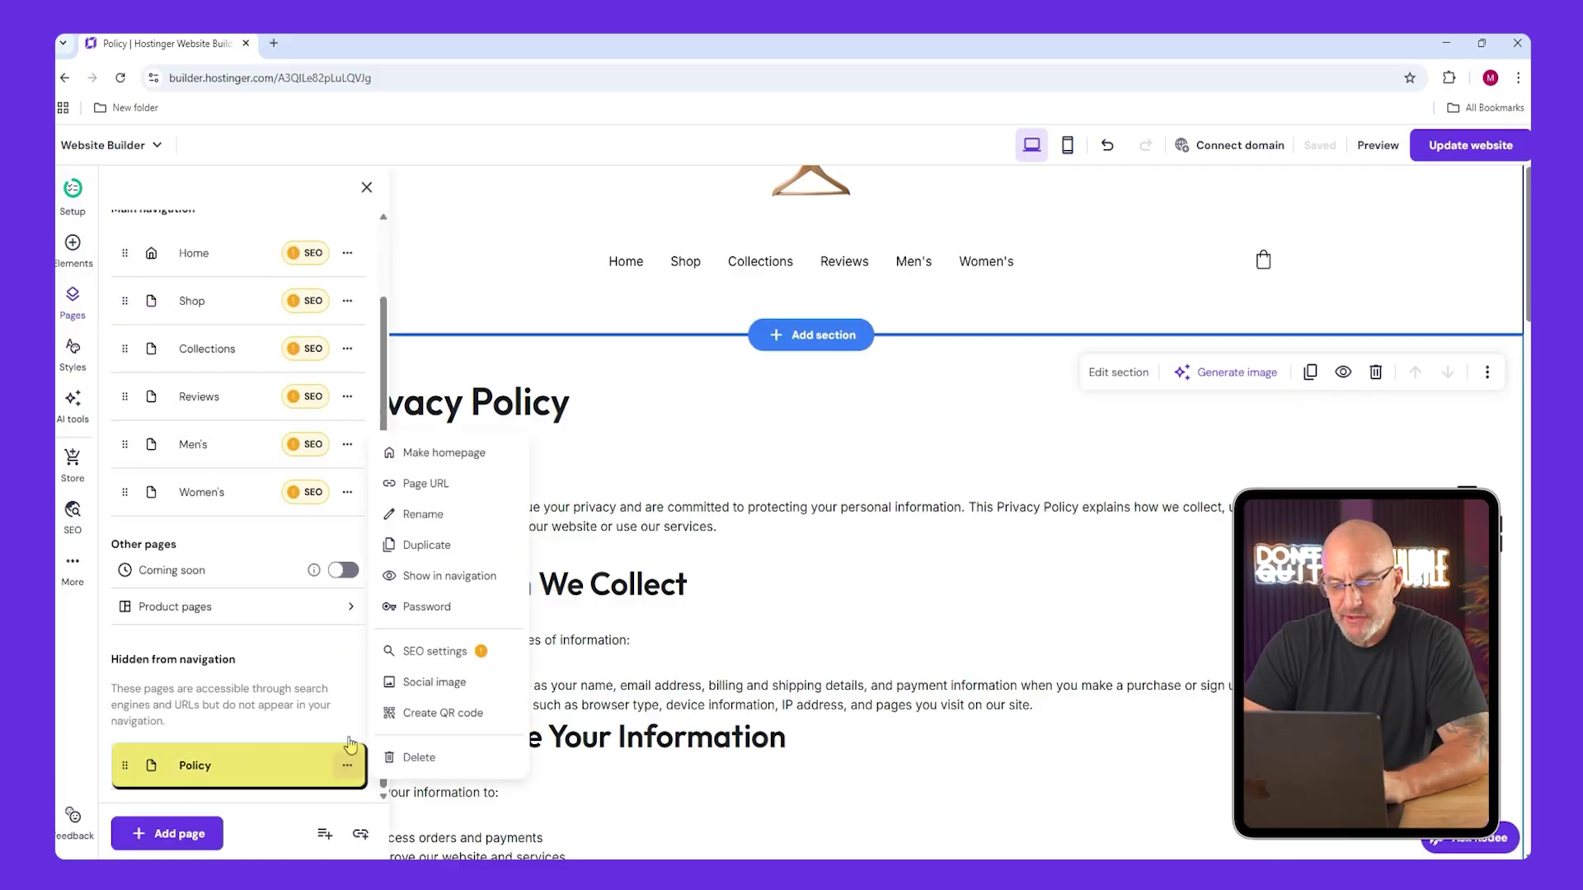
left_click(450, 484)
left_click_drag(507, 547, 634, 567)
key("ctrl+c")
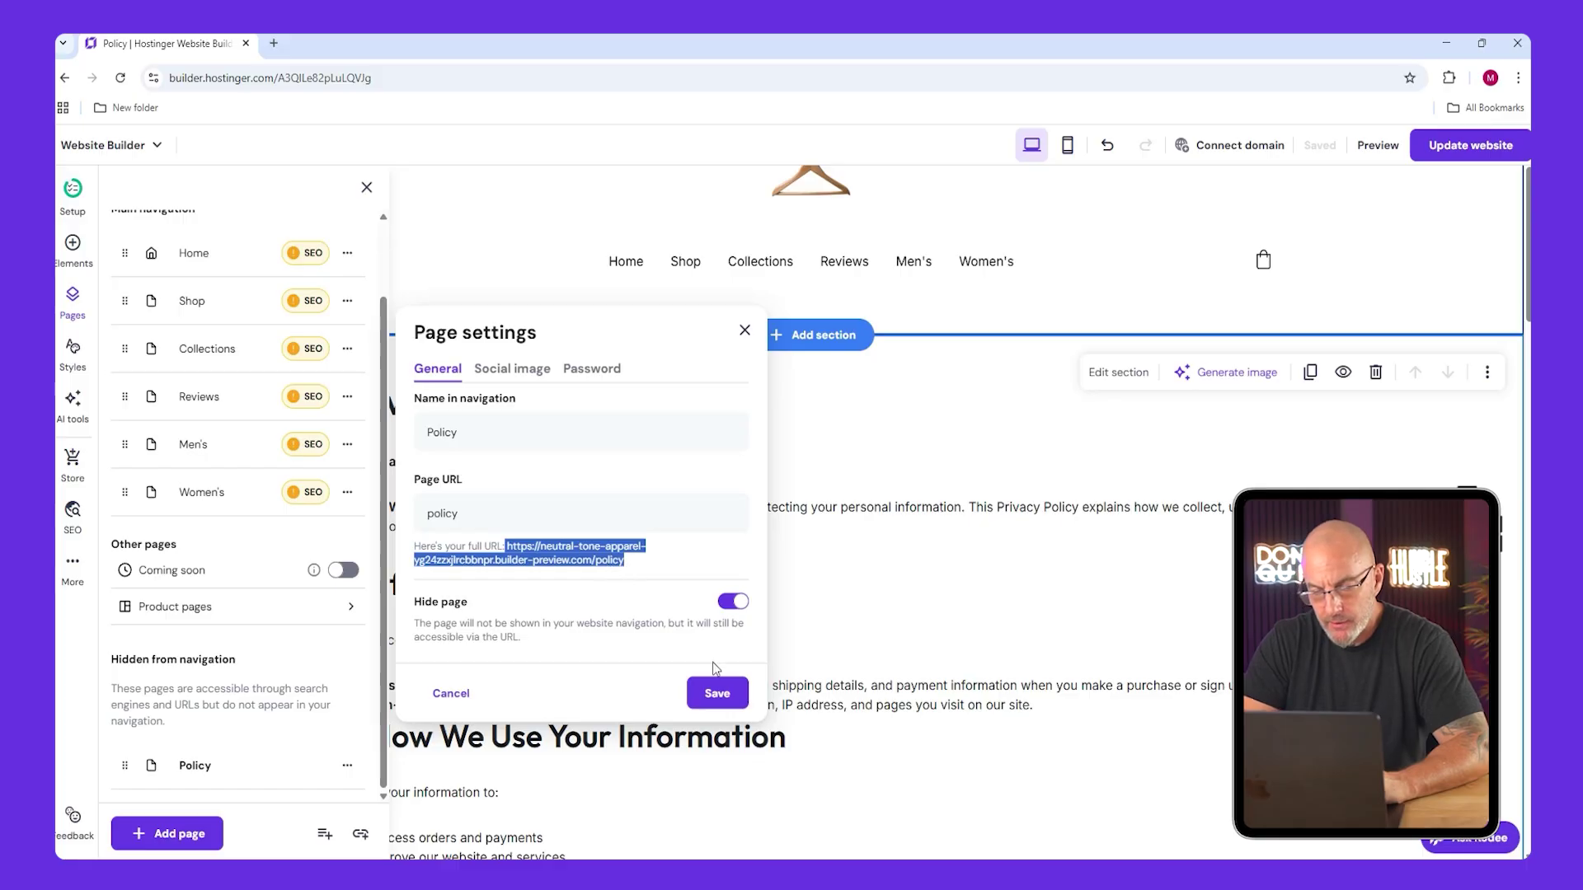
left_click(718, 692)
Link the Policy page URL as checkout's privacy policy and enable the email opt-in checkbox.
left_click(74, 461)
scroll(226, 590, "down", 1)
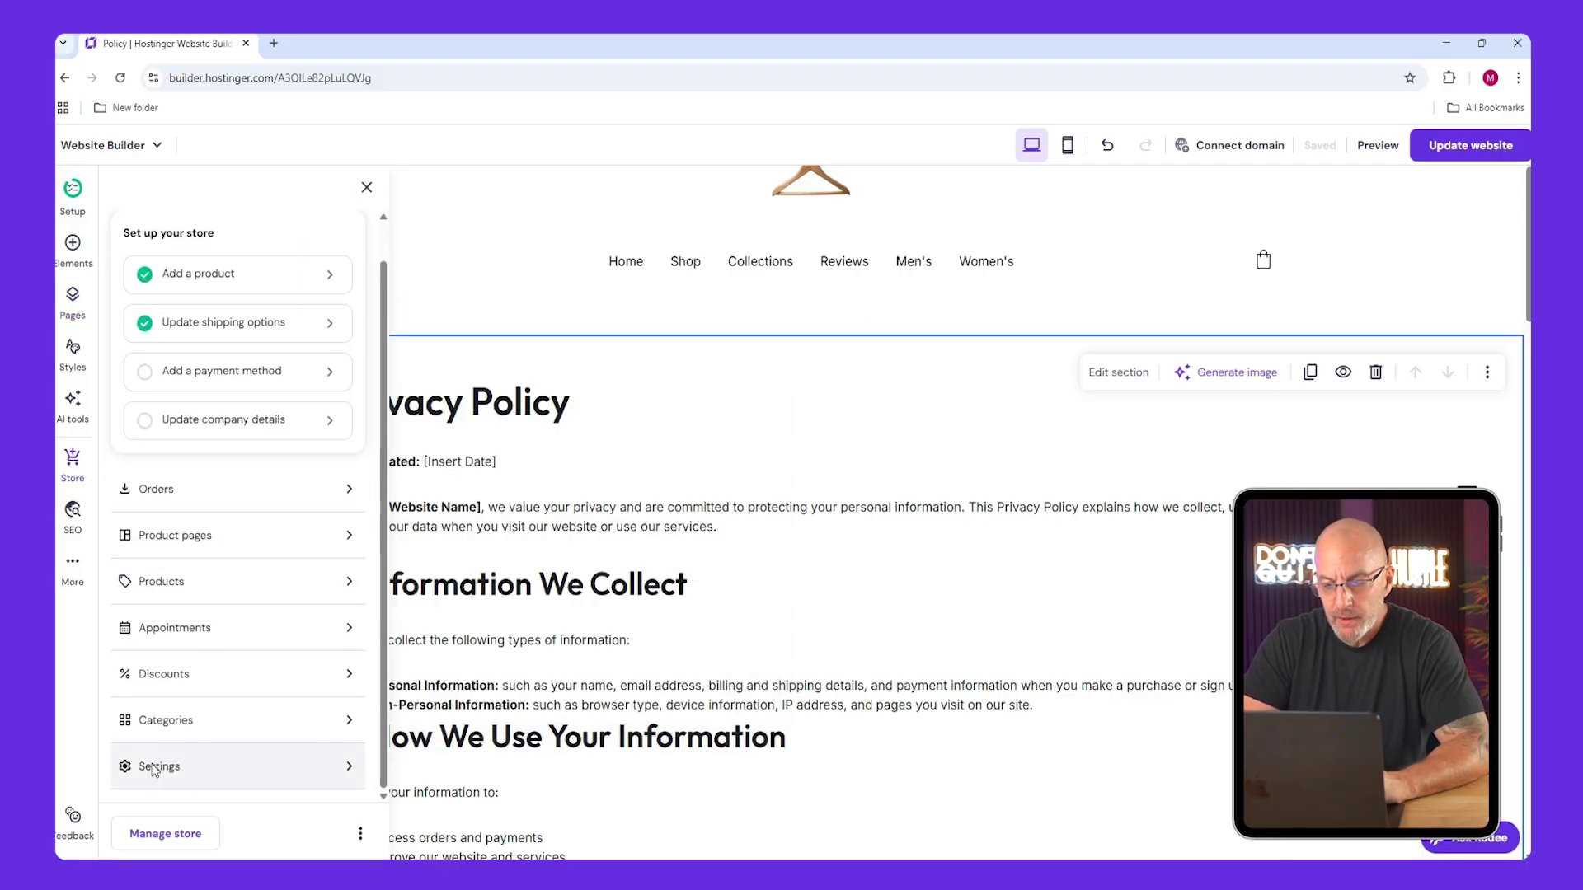
left_click(159, 759)
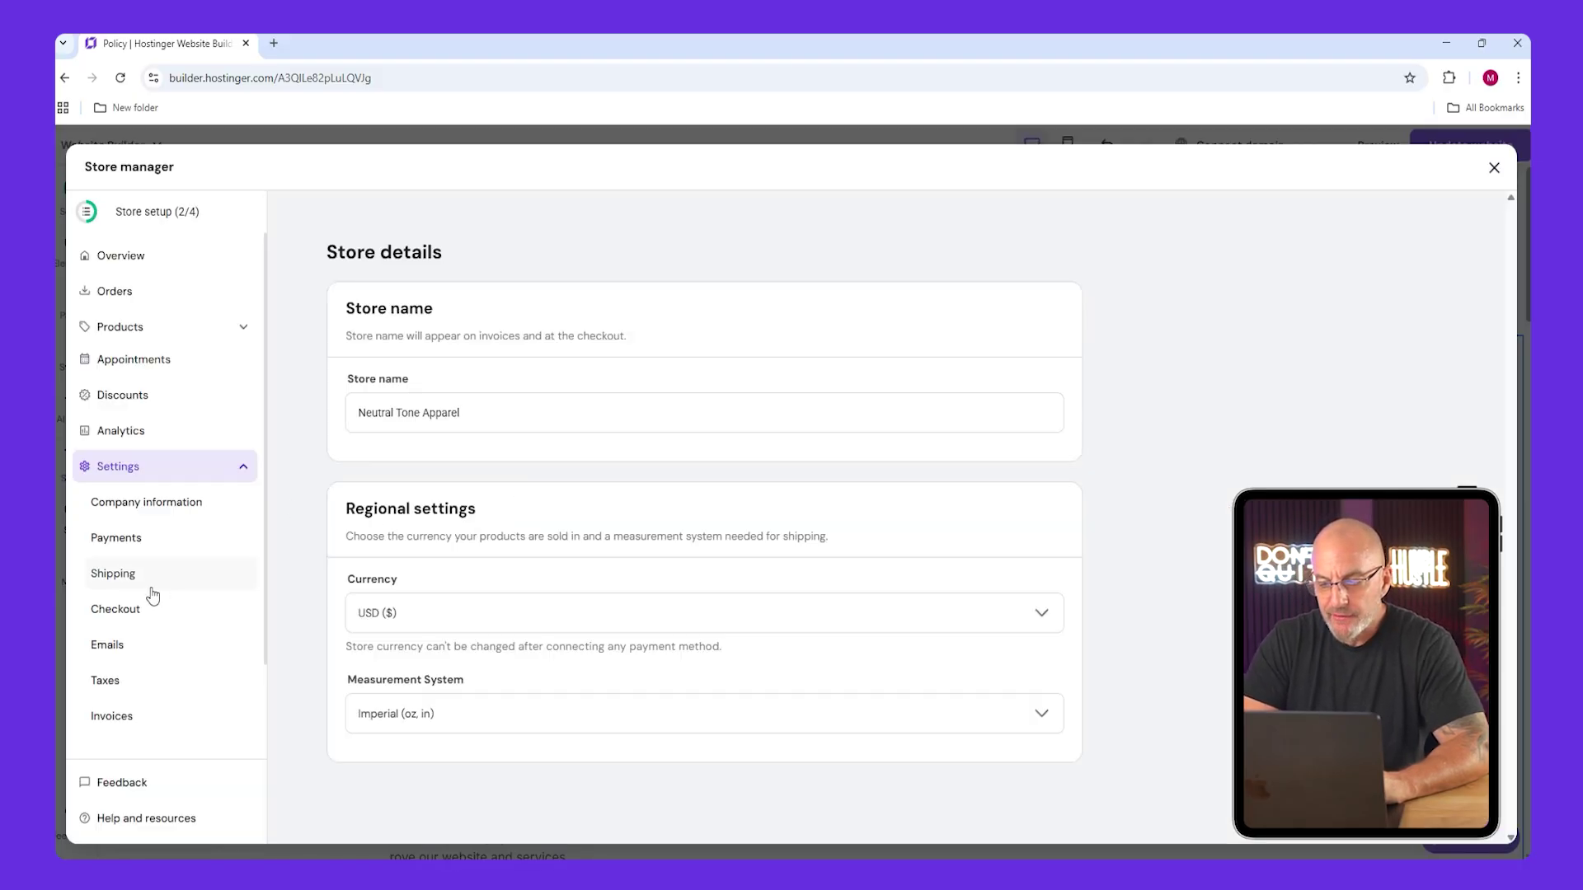
left_click(116, 609)
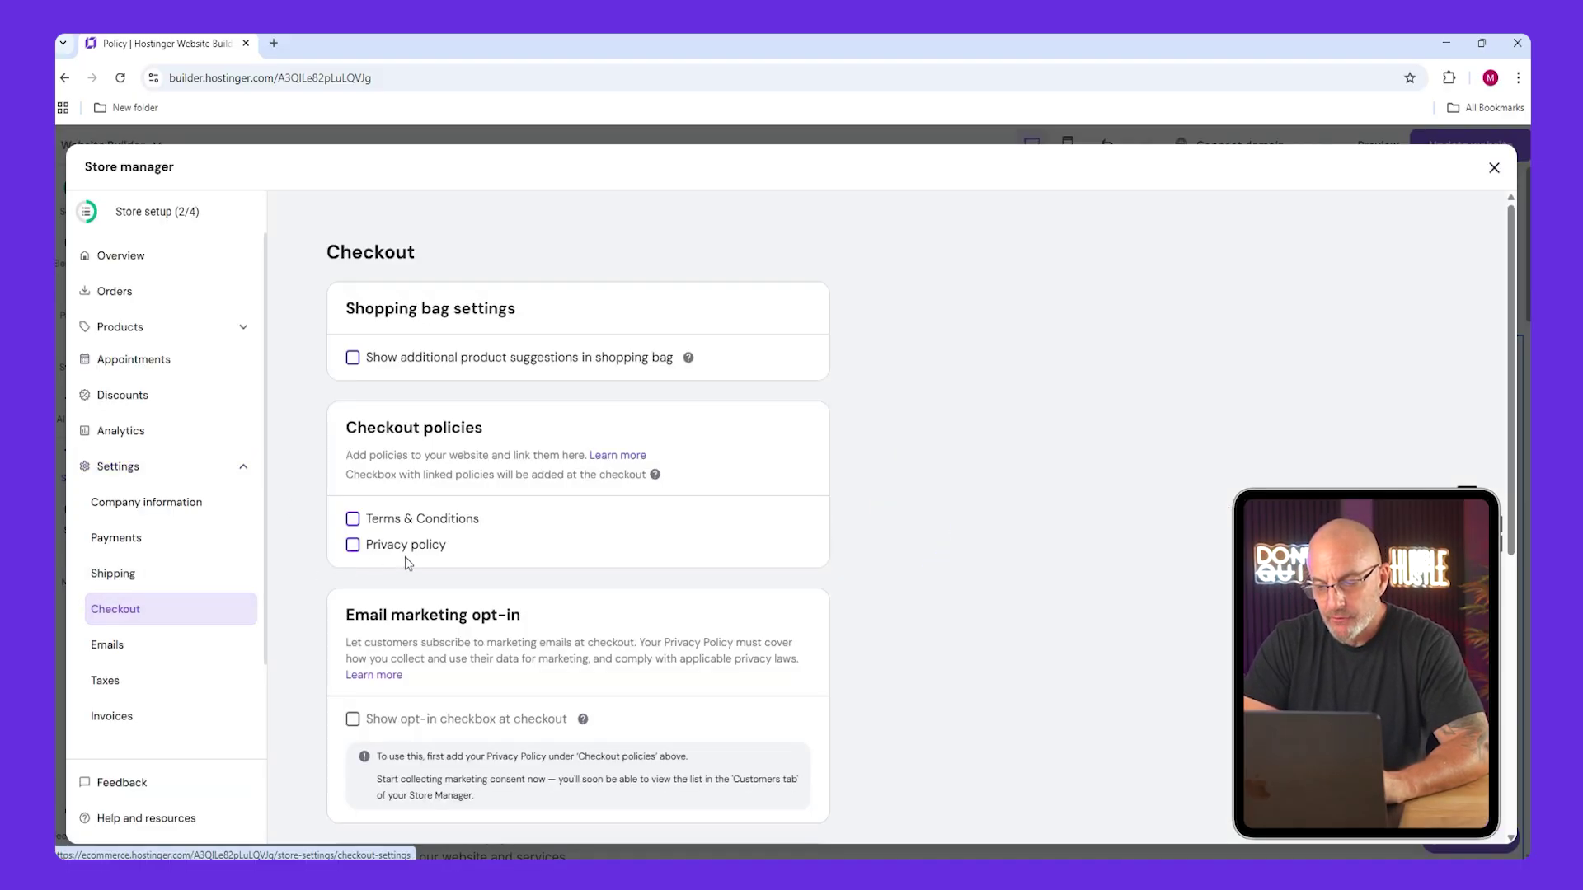
left_click(352, 545)
left_click(388, 577)
key("ctrl+v")
scroll(399, 588, "down", 2)
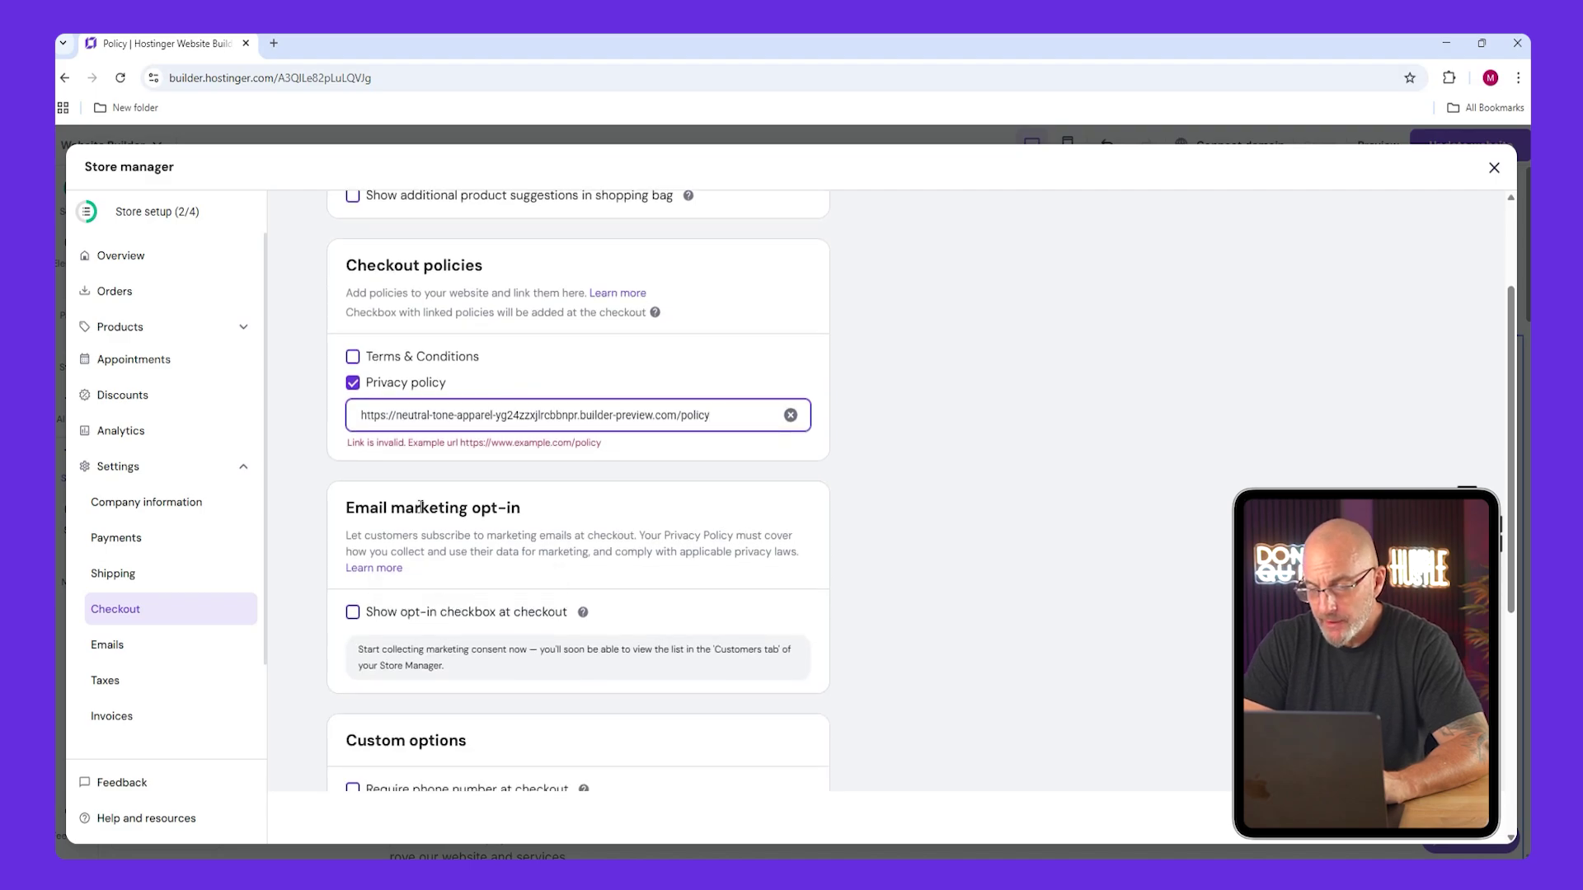
left_click(352, 615)
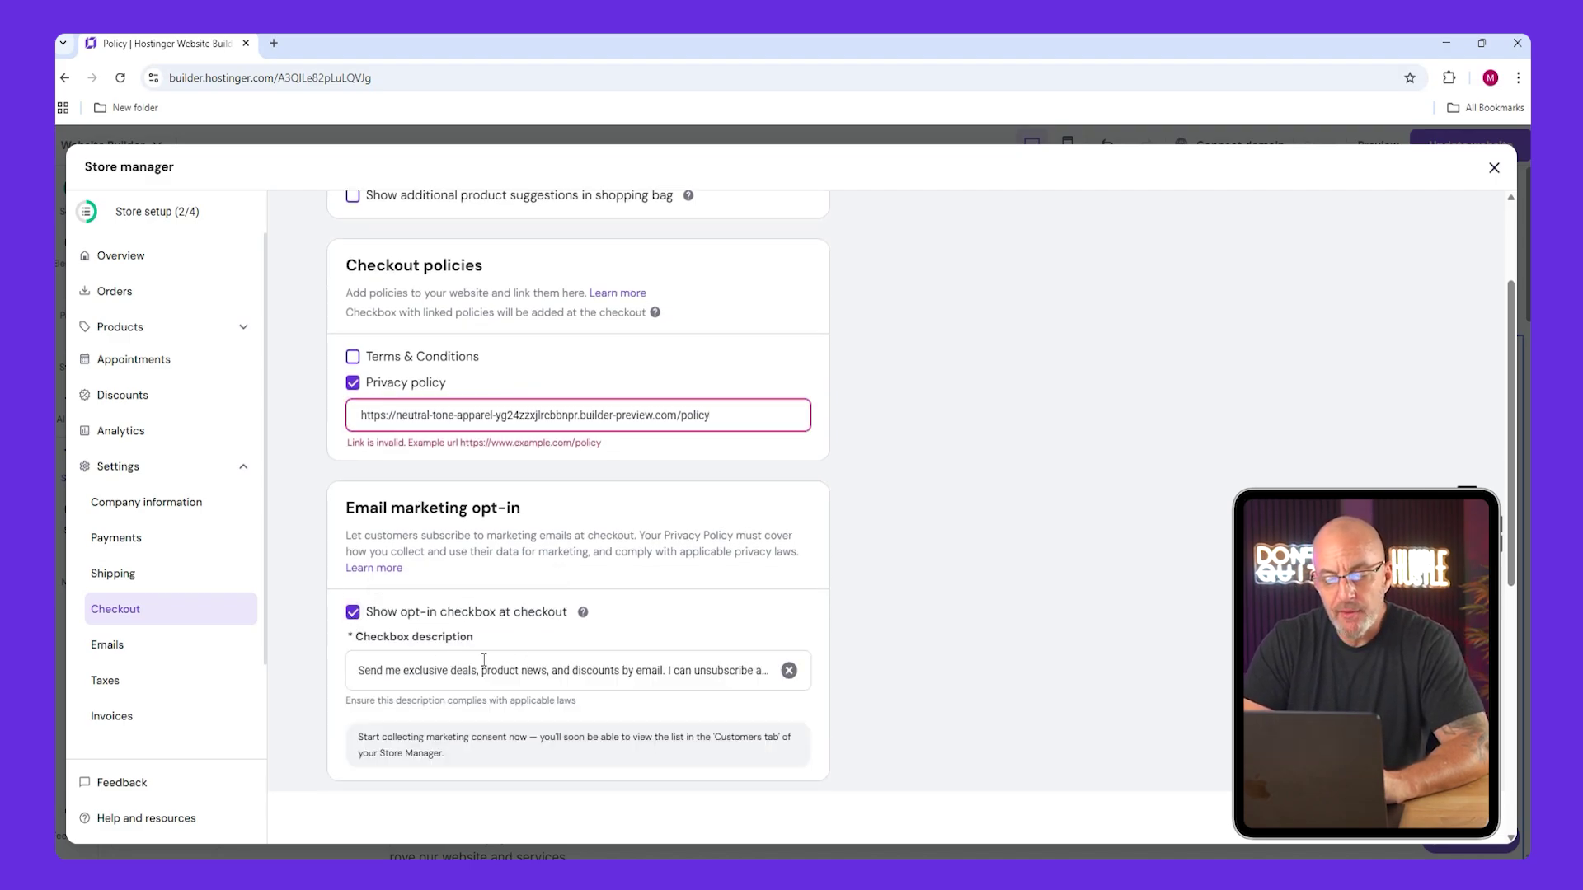
scroll(484, 659, "down", 4)
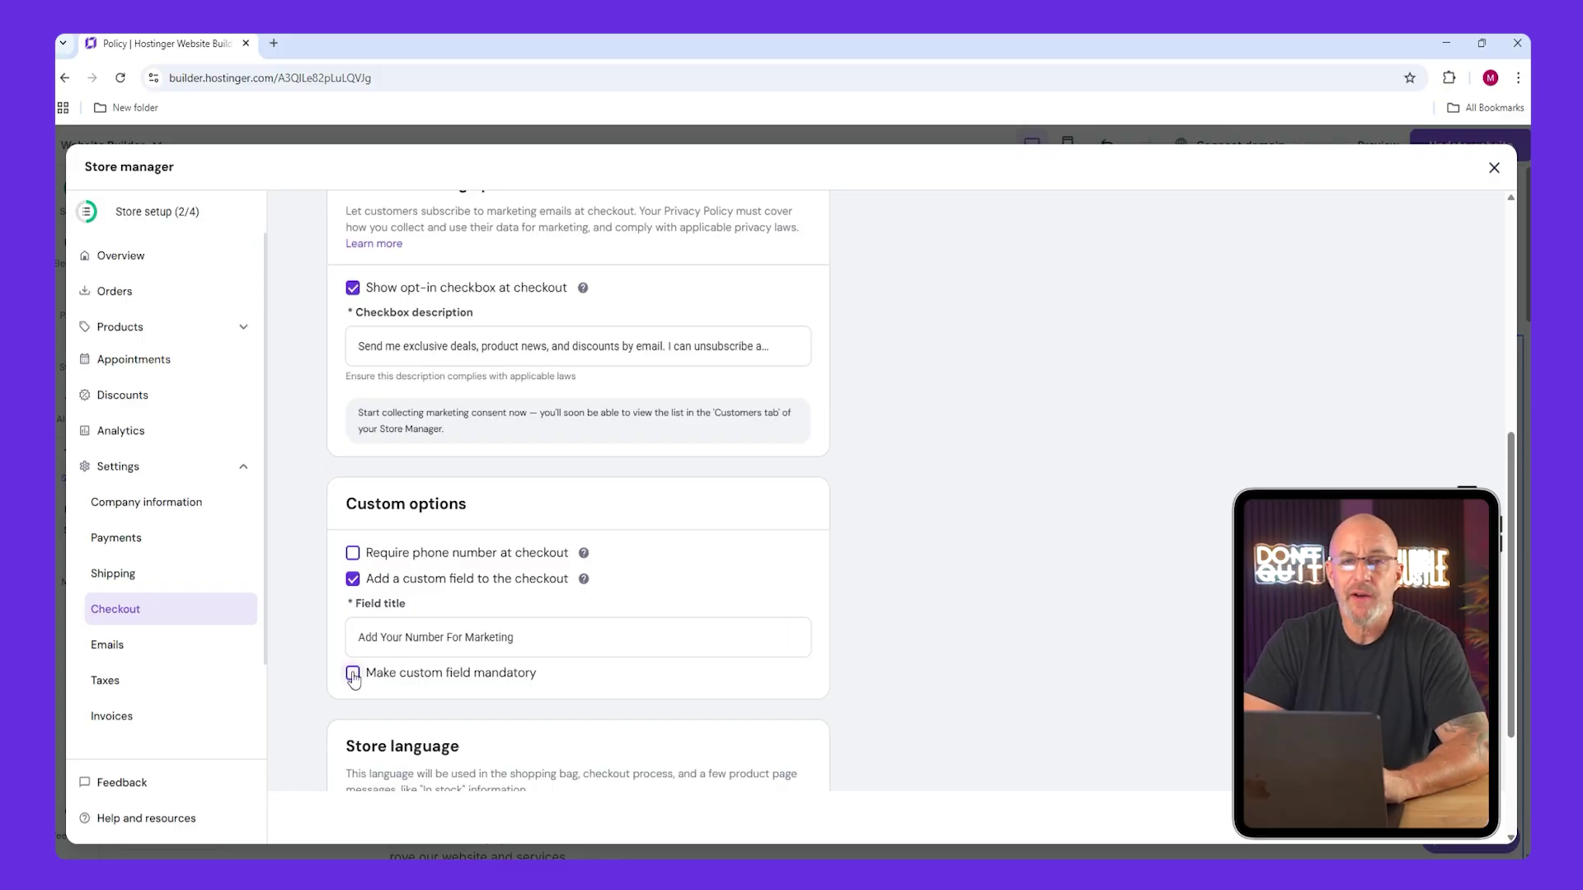
scroll(496, 577, "down", 1)
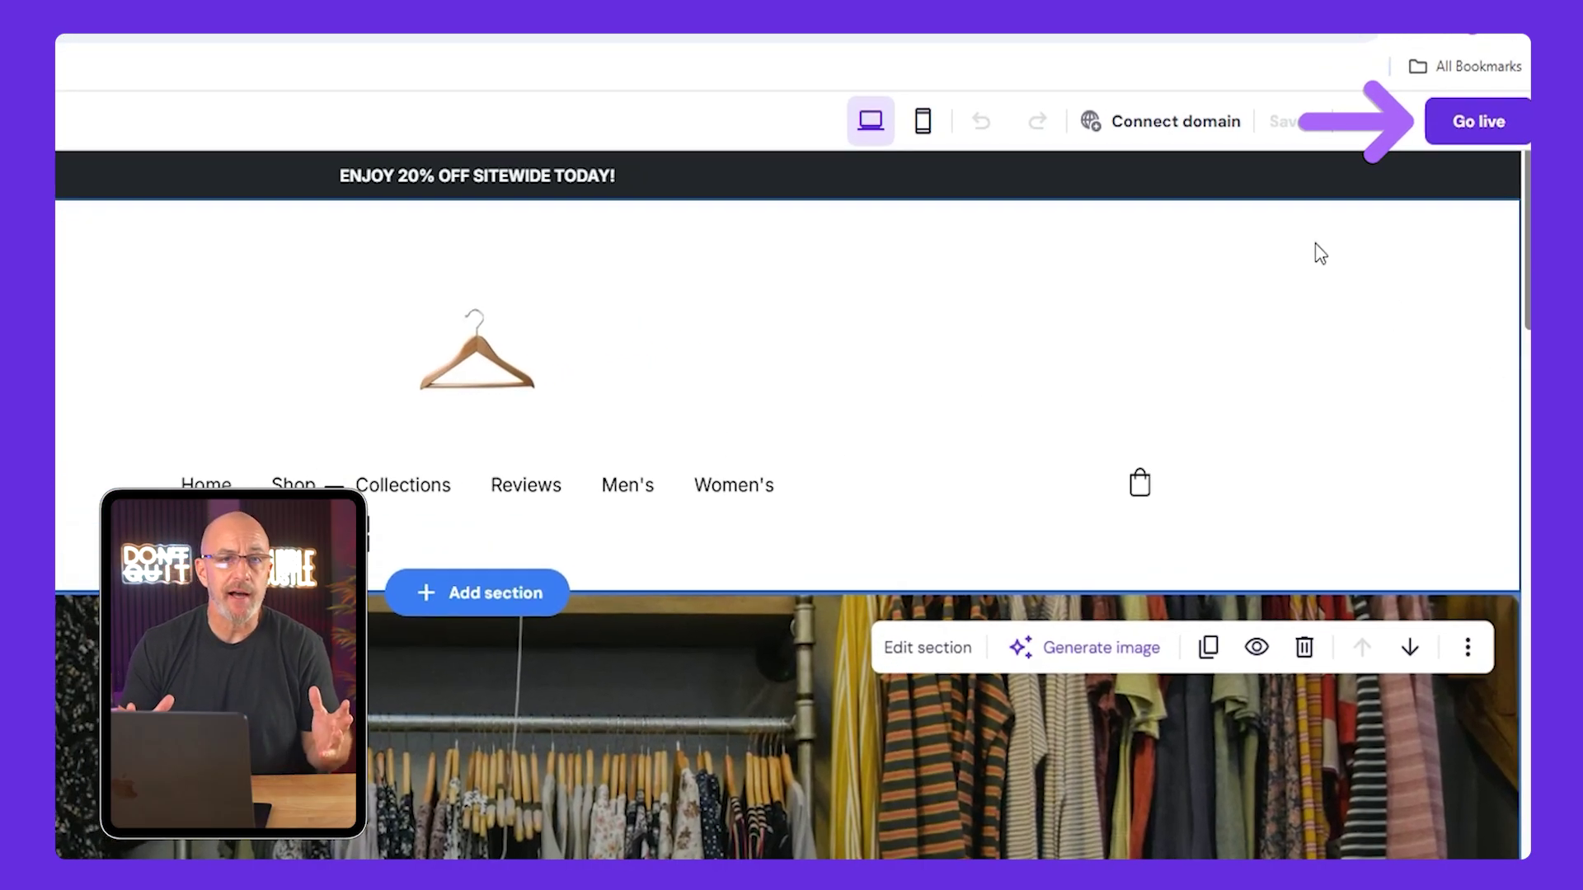
Publish the site with Go live and dismiss the optimizing notice.
left_click(1453, 129)
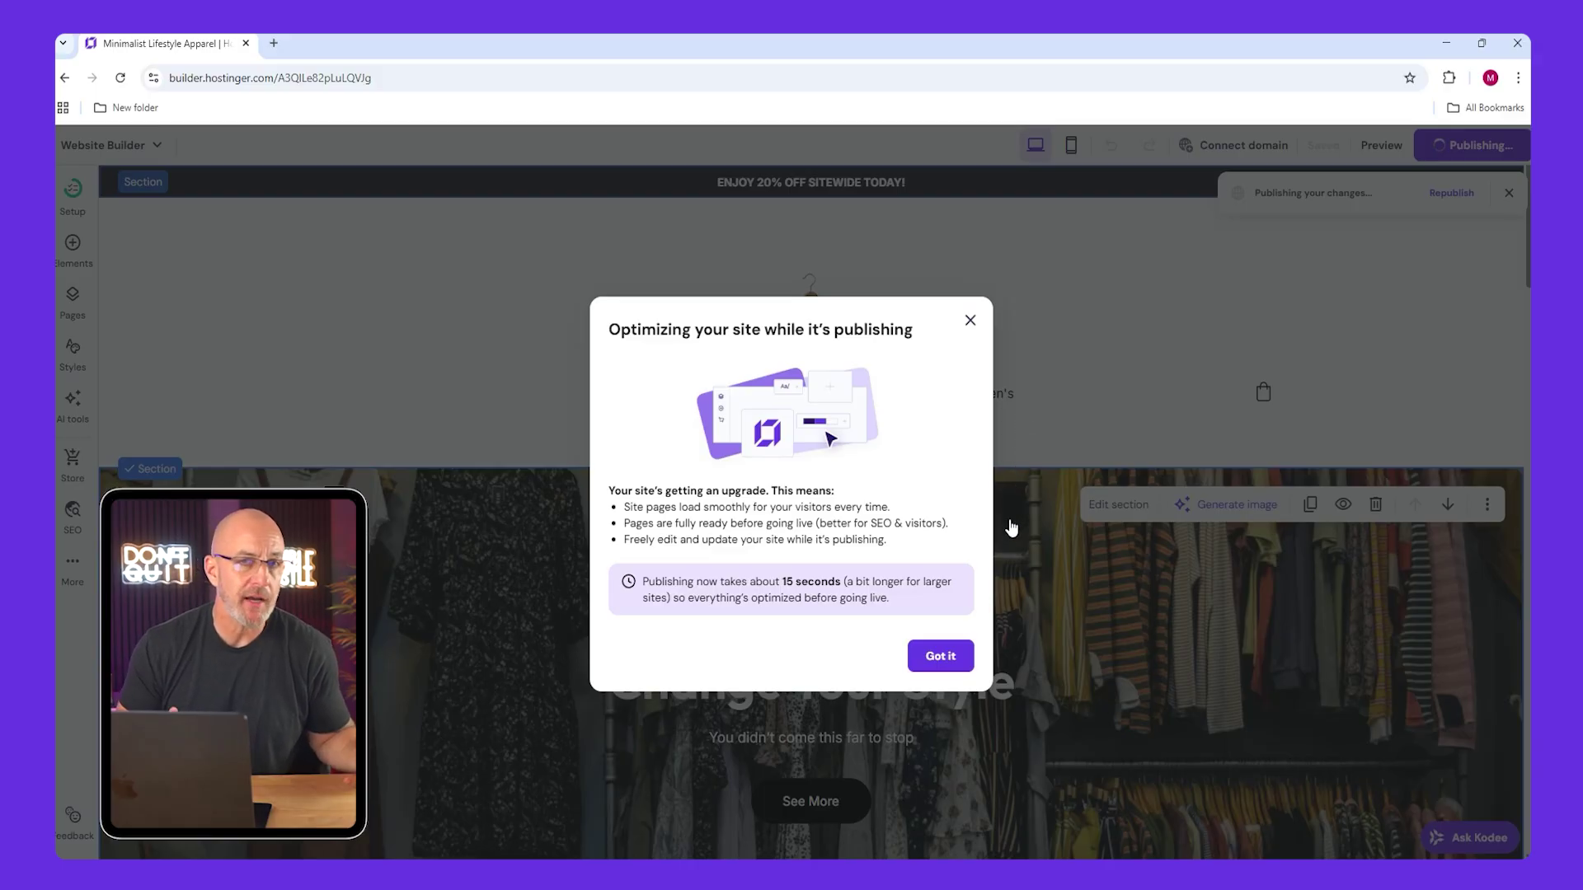
left_click(942, 660)
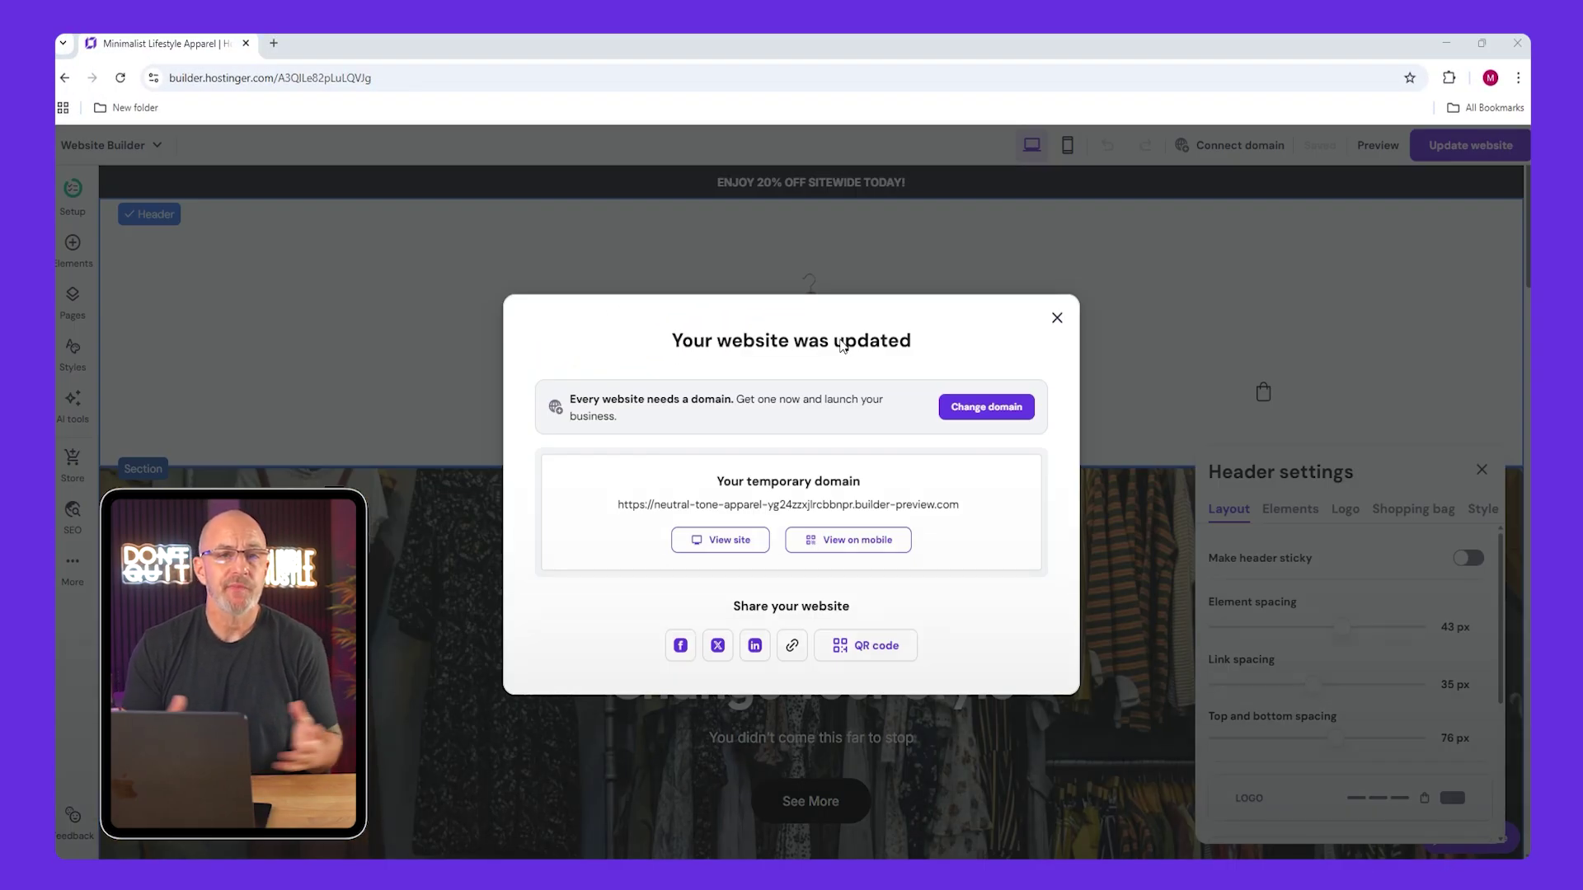
Open the live site in a new tab and view the Olive Cropped Hoodie product page.
left_click(729, 540)
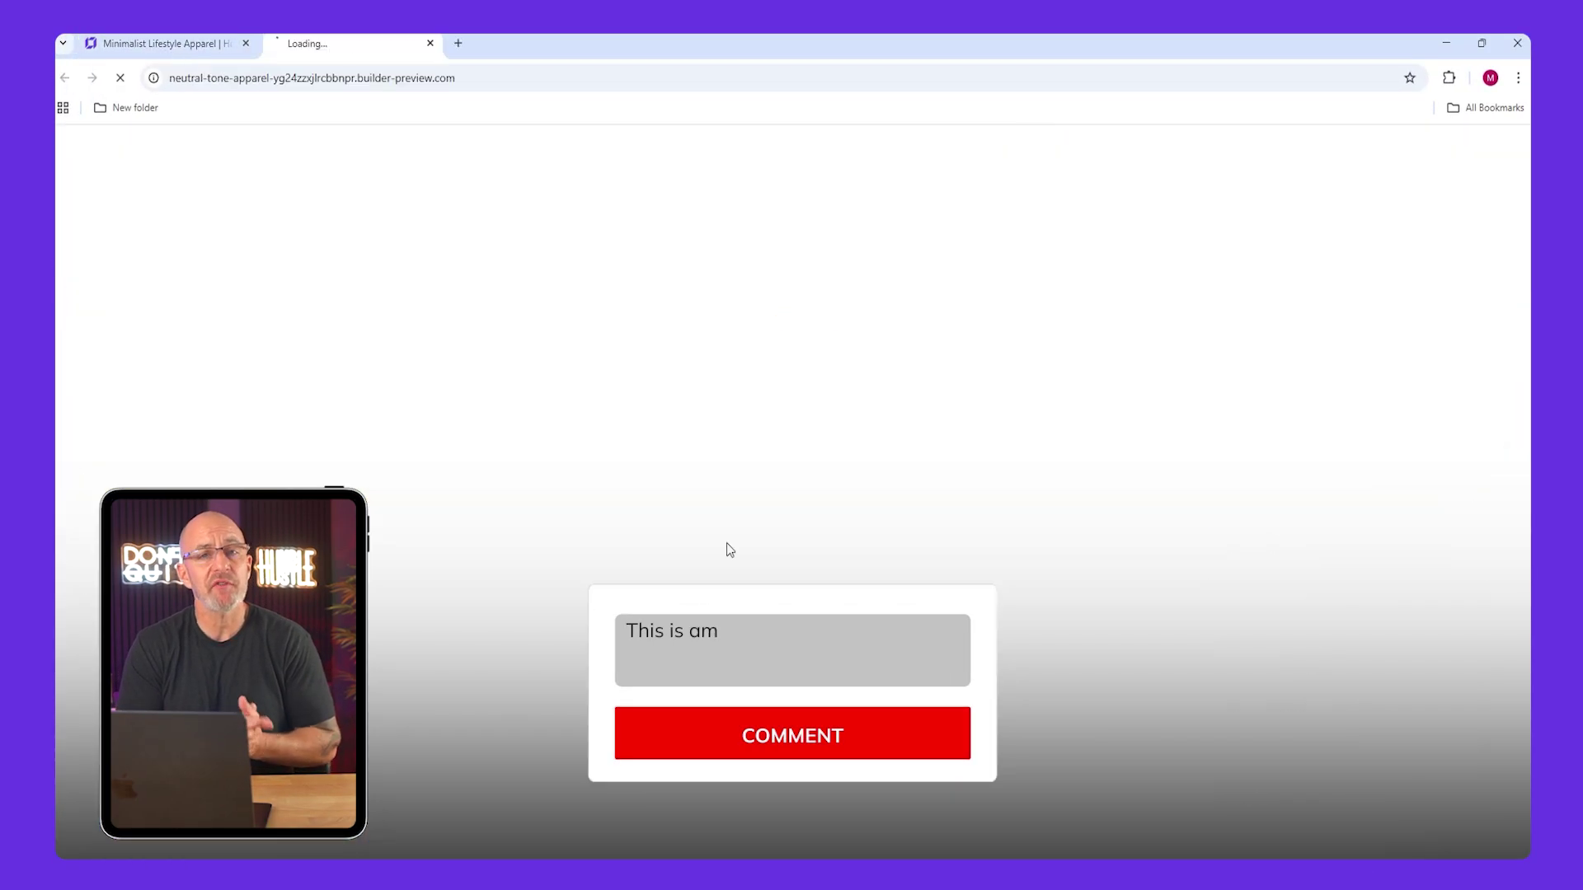
scroll(712, 439, "down", 6)
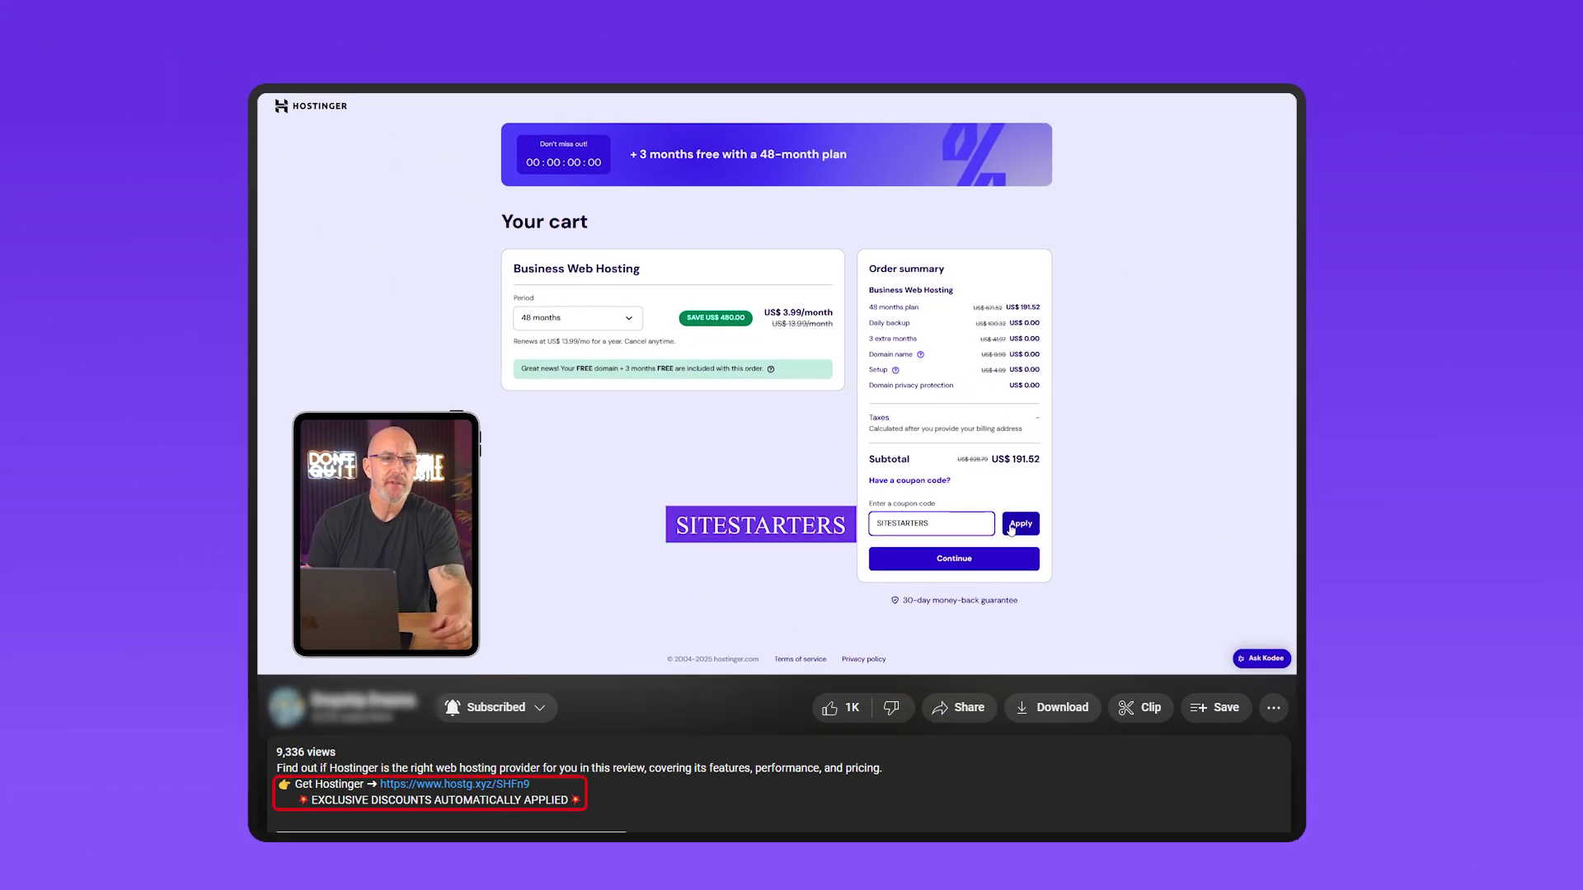
left_click(1013, 525)
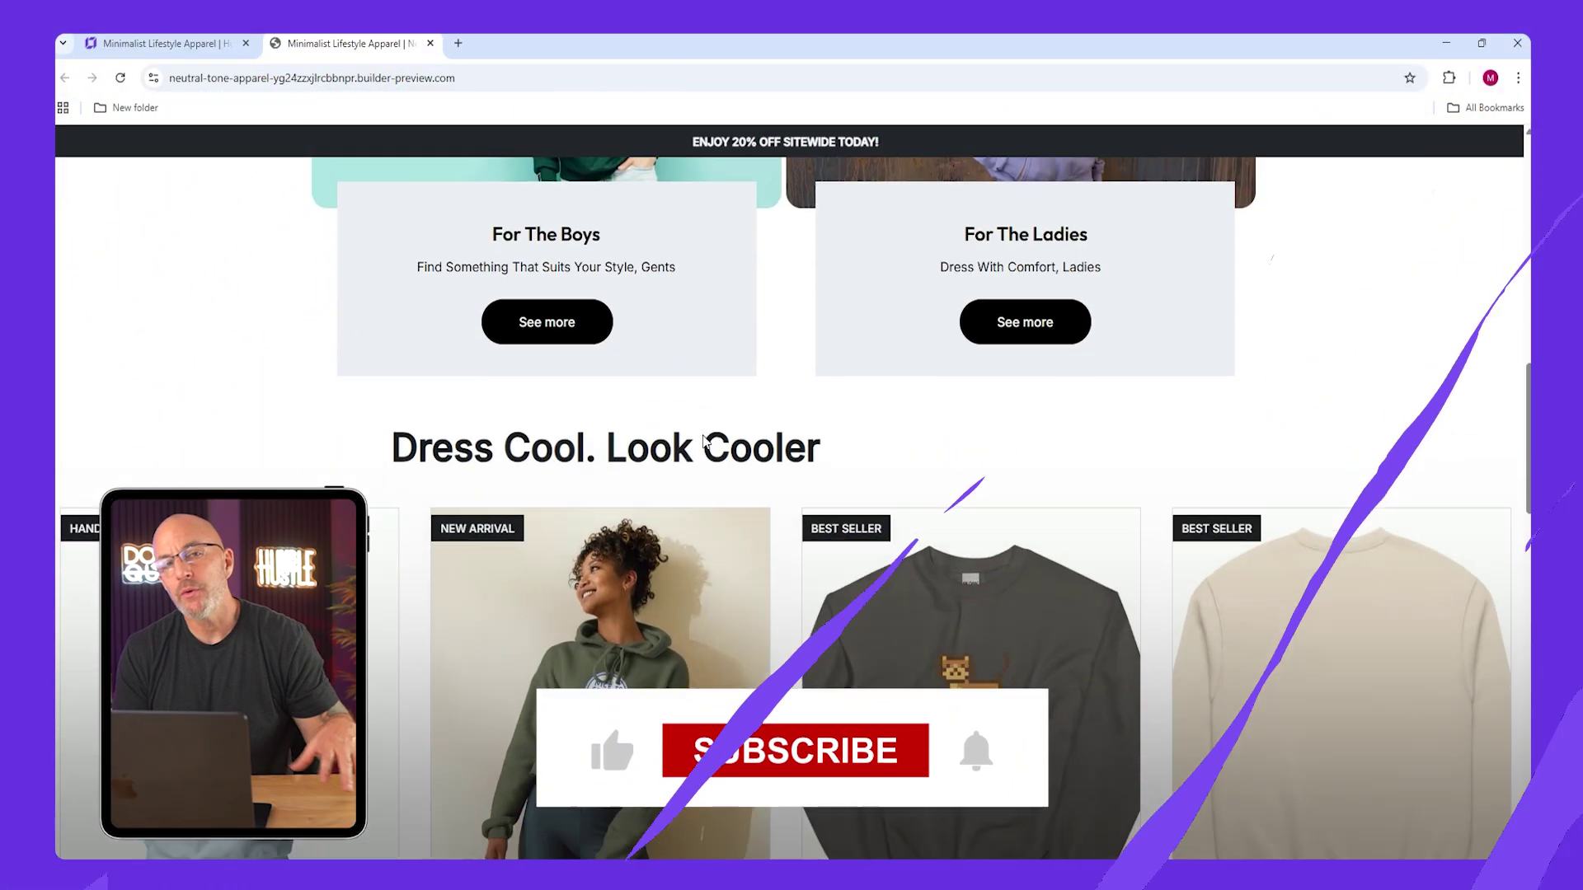
scroll(703, 441, "down", 3)
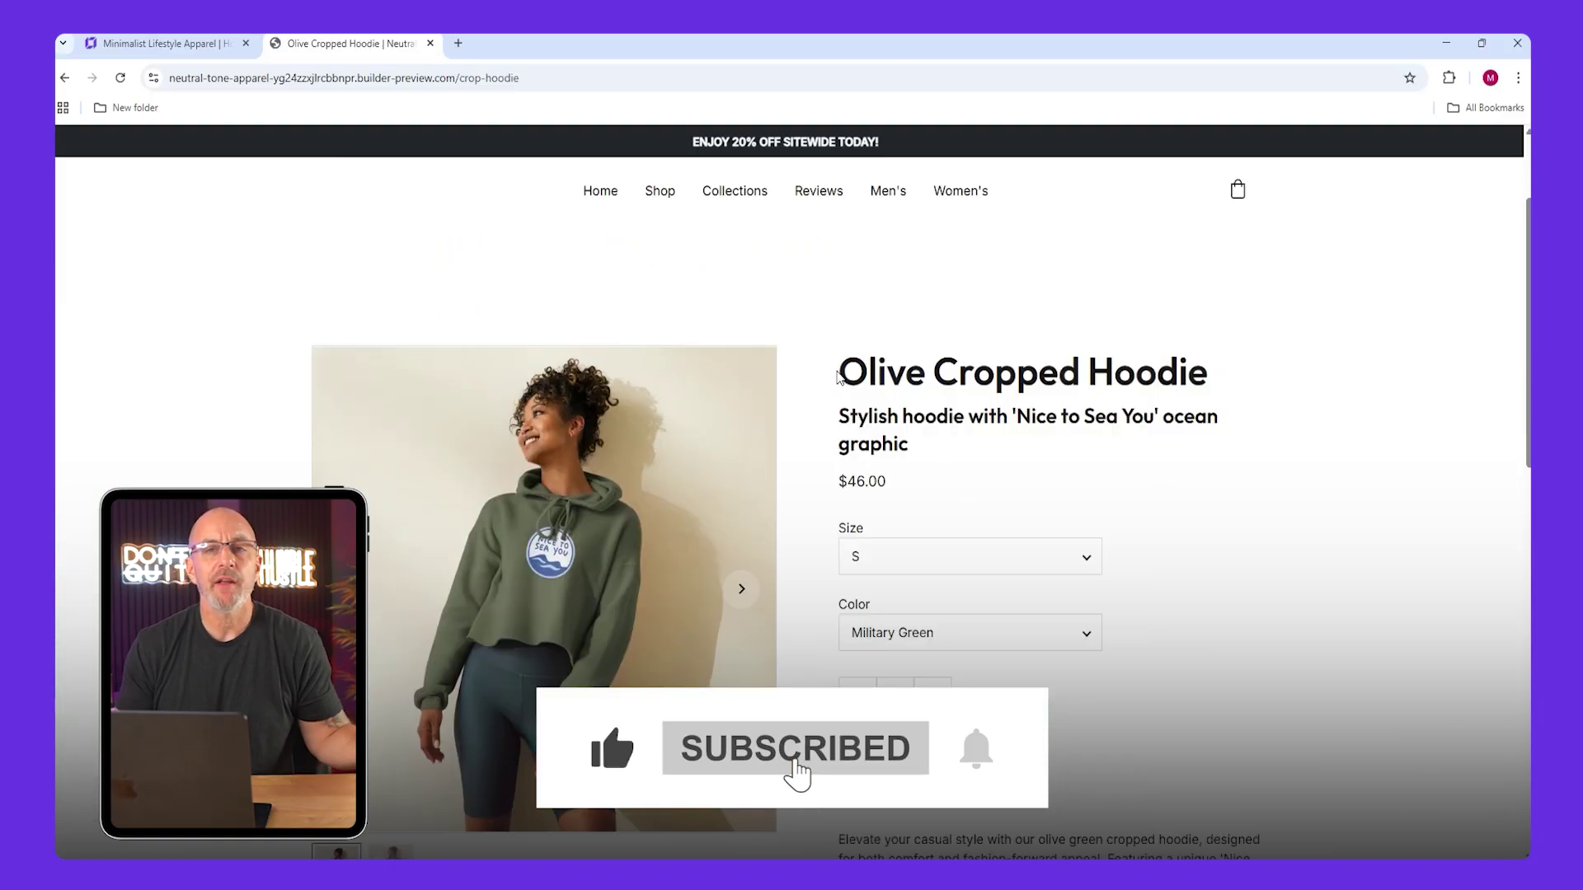
left_click_drag(837, 367, 1258, 371)
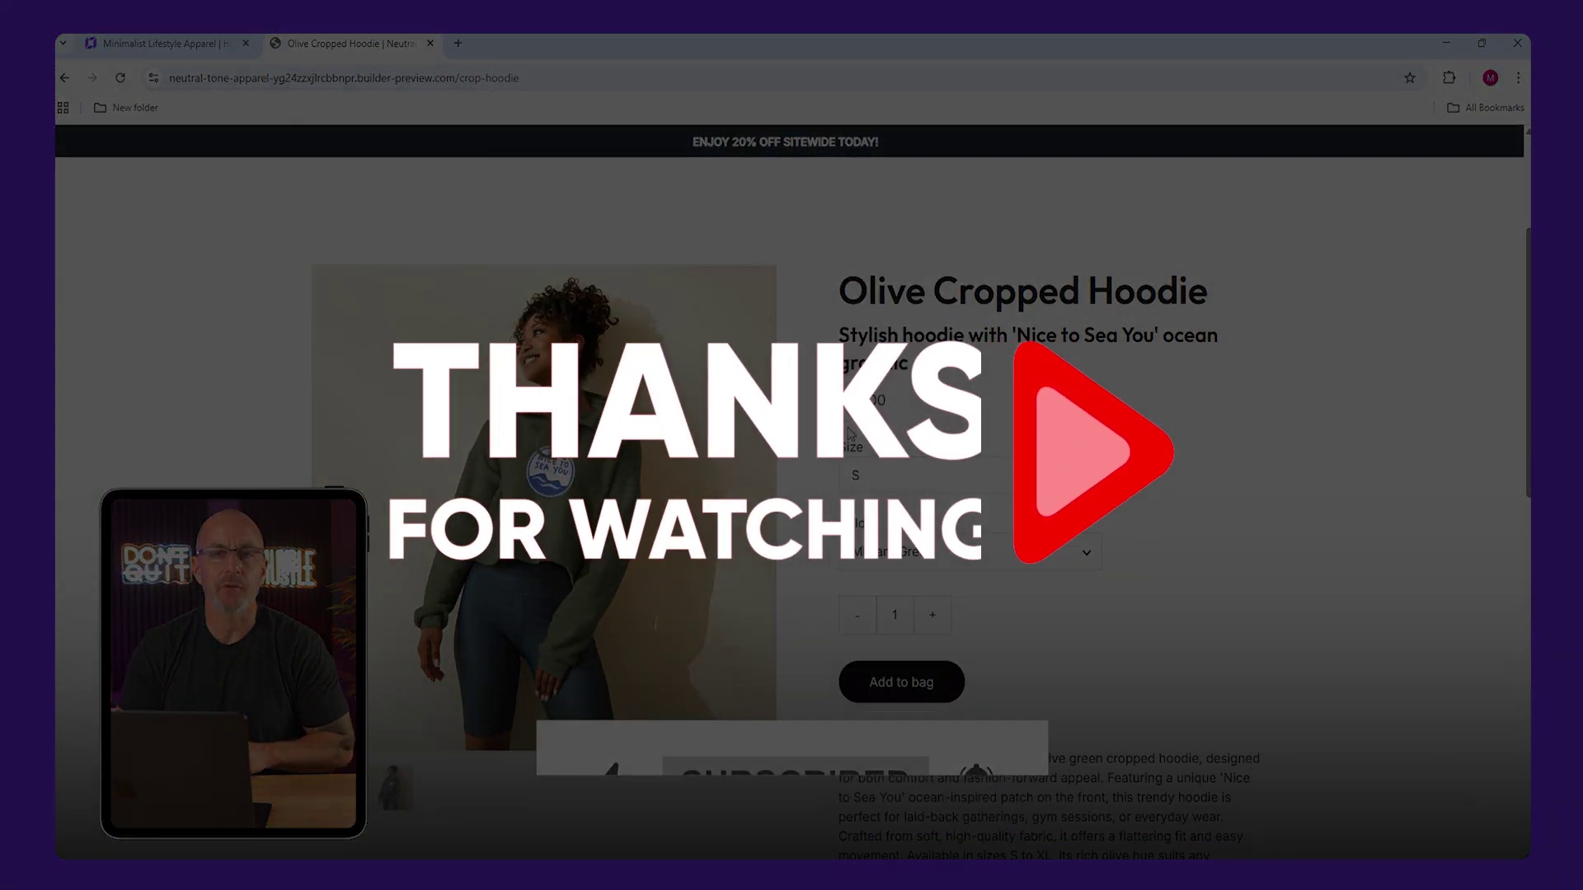